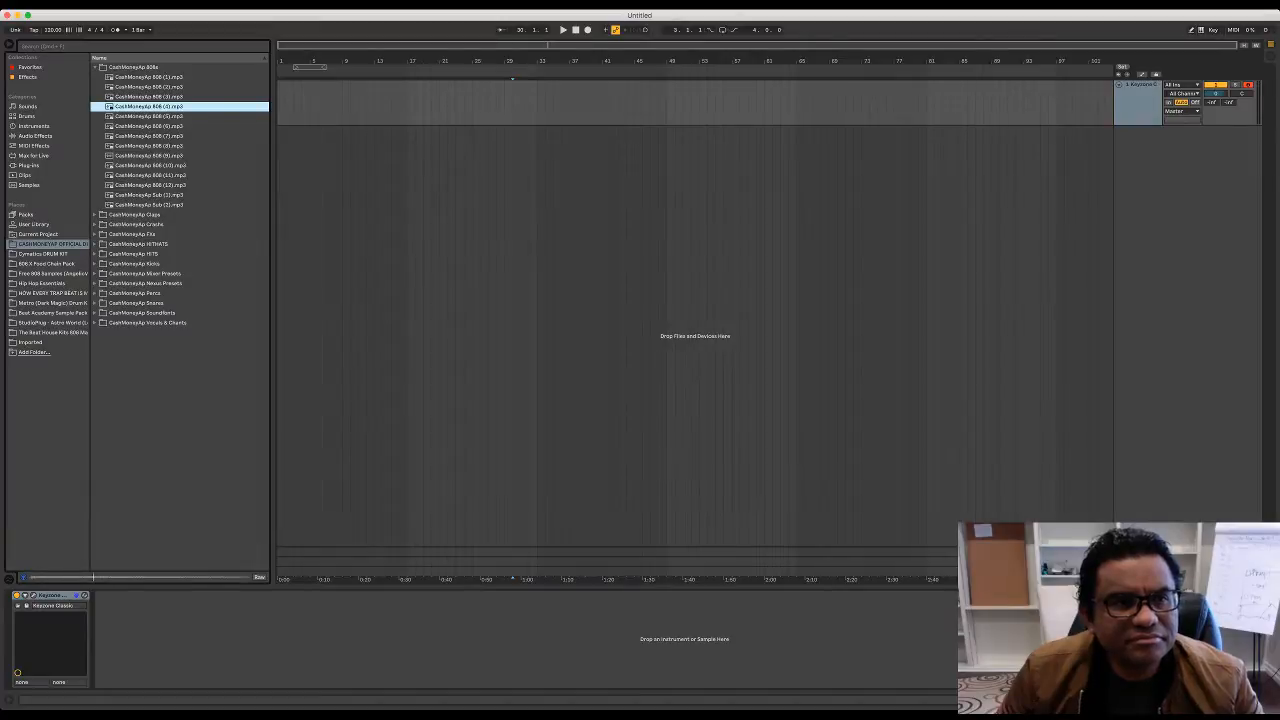
# Step: Add a new MIDI track and load the CashMoneyAp 808 (1).mp3 sample onto it as an instrument
pyautogui.press('Down')
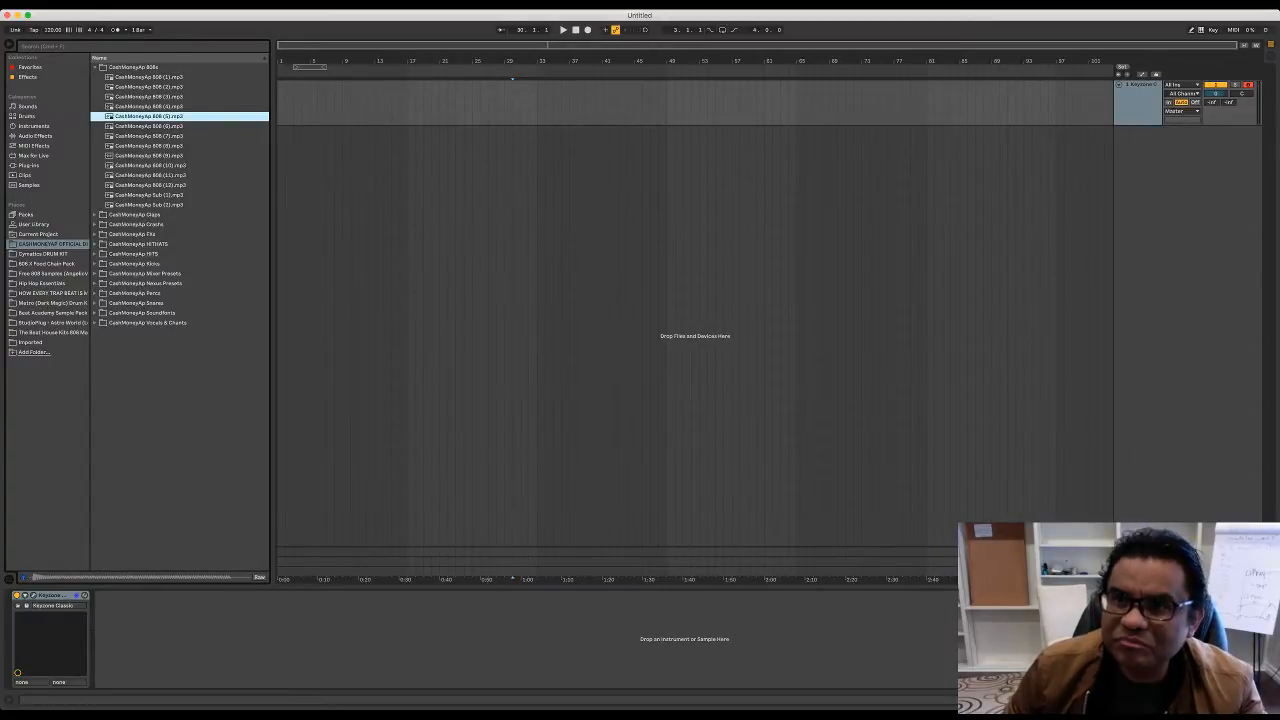
pyautogui.press('super+Tab')
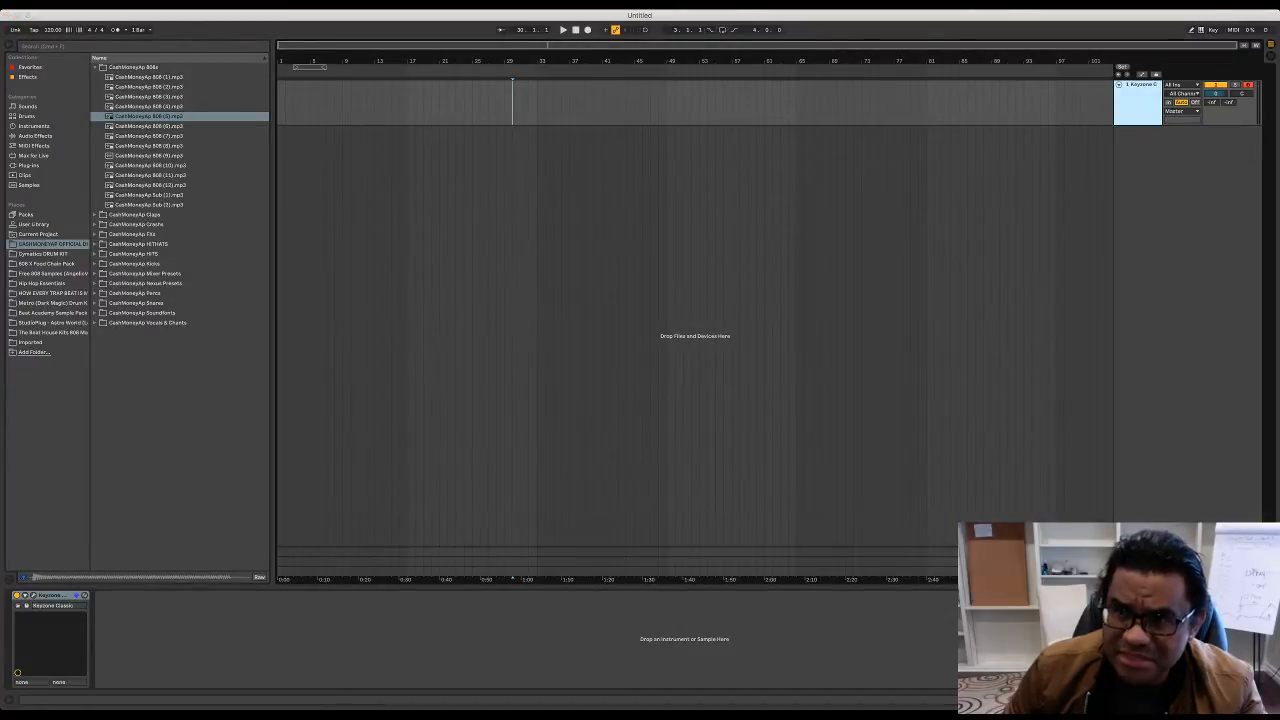
pyautogui.press('super+shift+t')
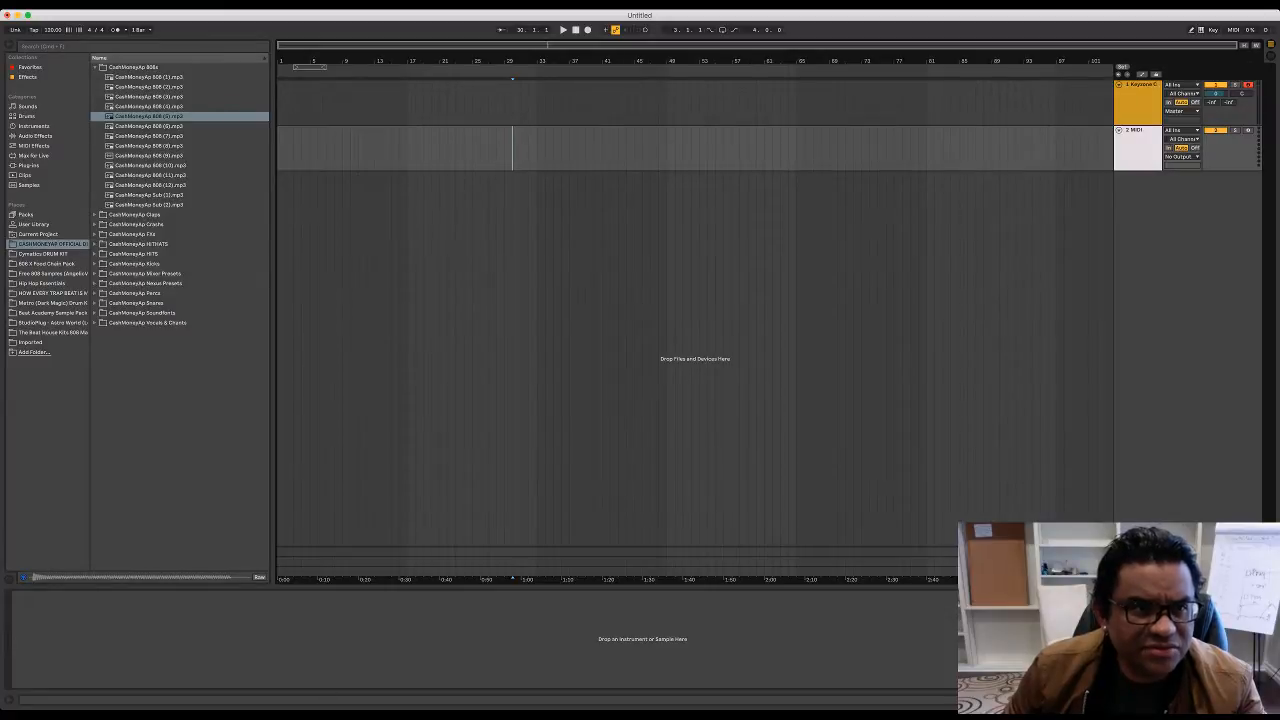
pyautogui.click(148, 76)
pyautogui.press('Return')
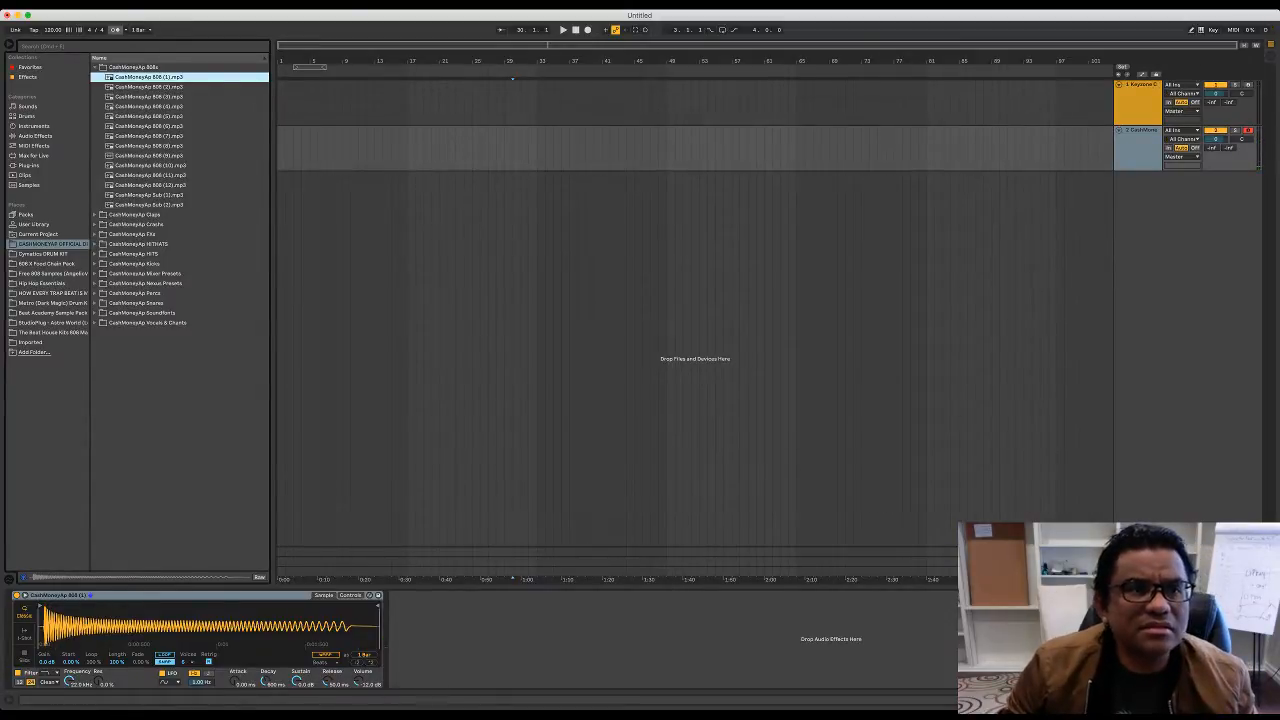
# Step: Turn on the metronome, play it briefly and return playback to the start of the arrangement
pyautogui.click(116, 30)
pyautogui.press('space')
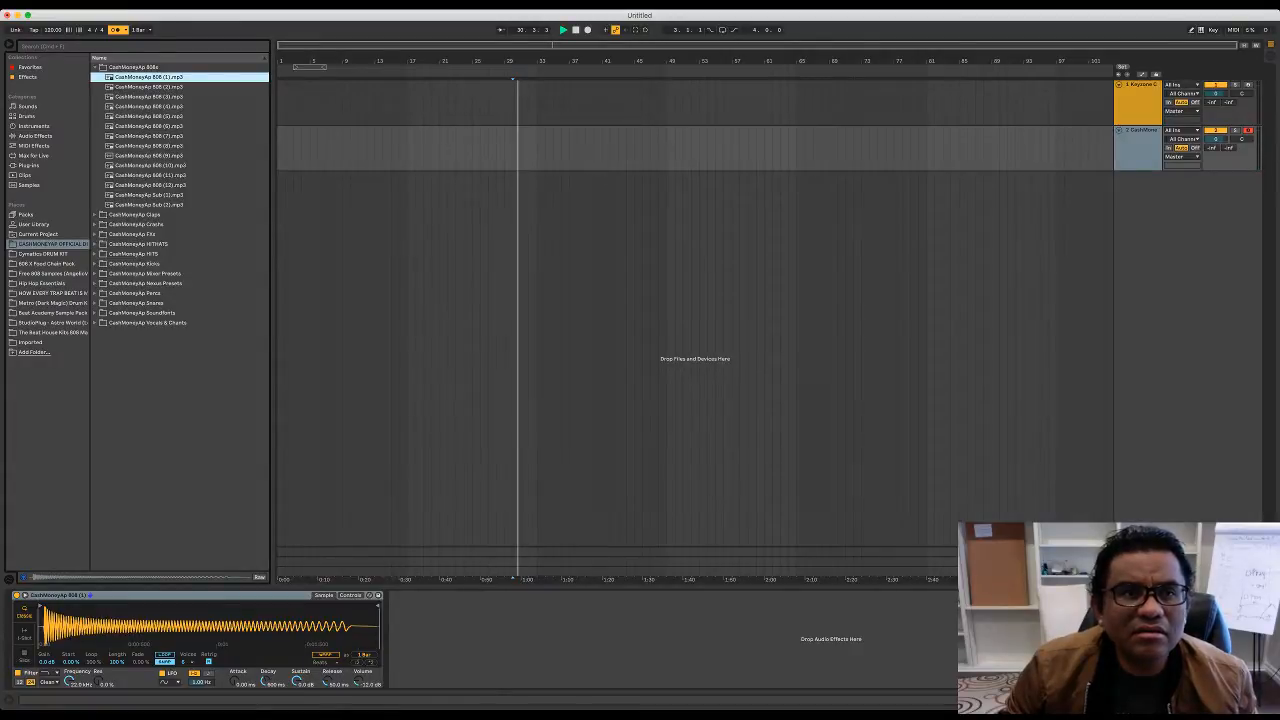
pyautogui.click(575, 30)
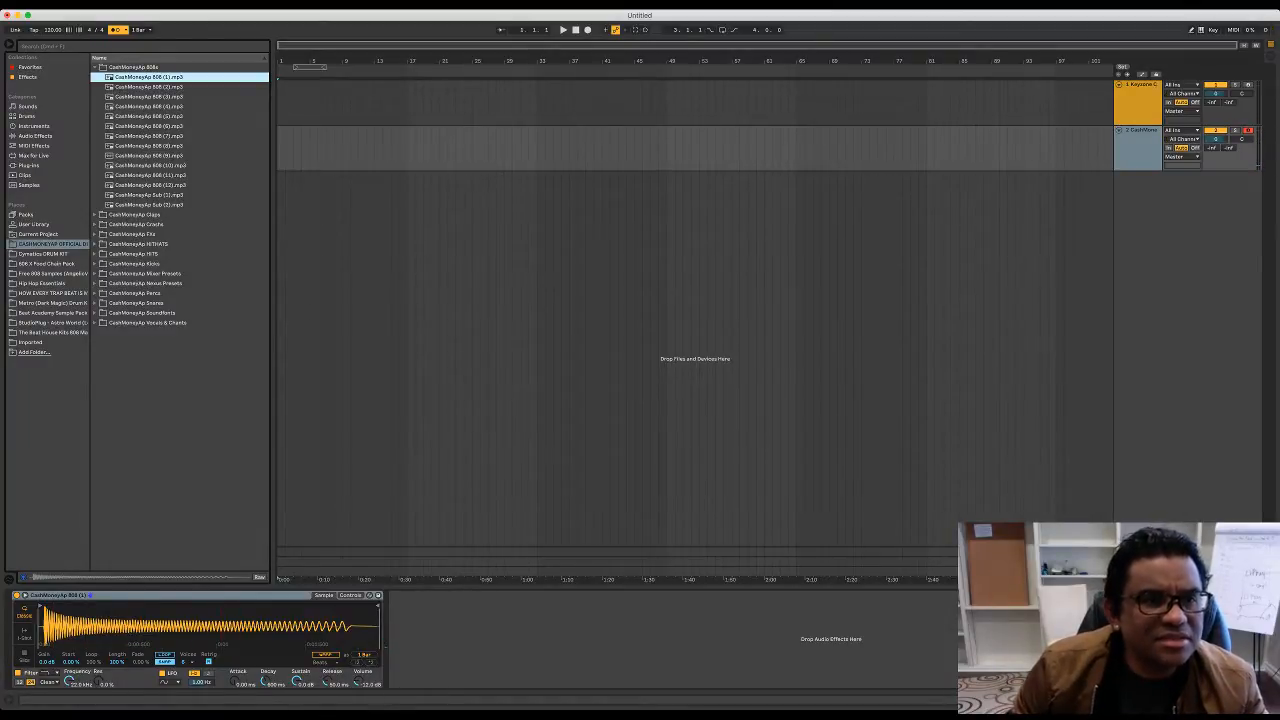
# Step: Replace the track's sample with CashMoneyAp 808 (2).mp3 and record a four-bar MIDI bass pattern from bar 1
pyautogui.press('Down')
pyautogui.press('Return')
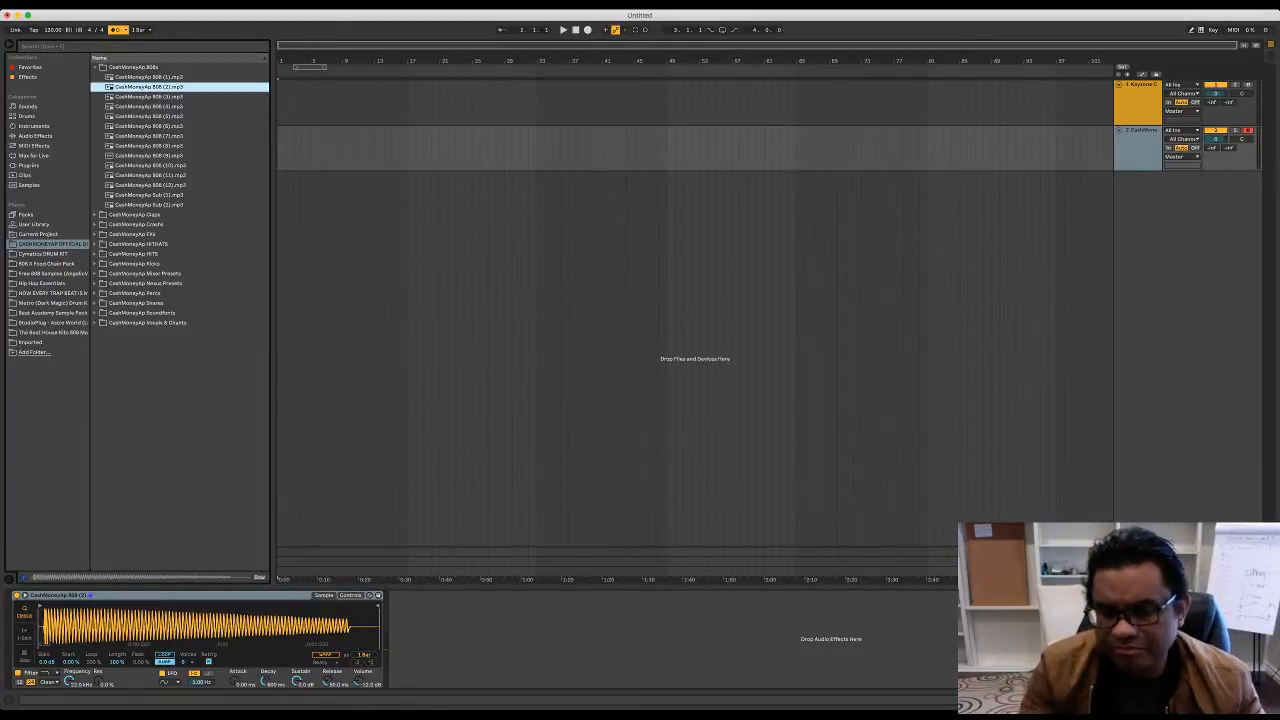
pyautogui.press('F9')
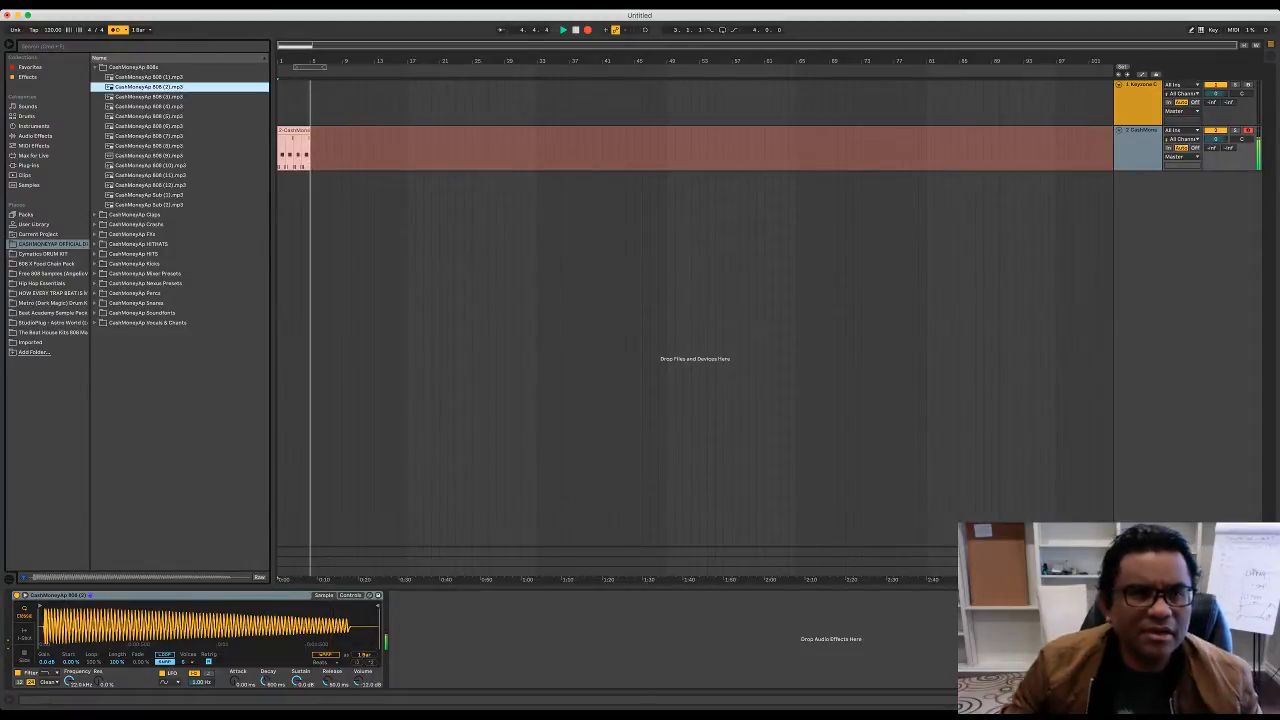
pyautogui.press('space')
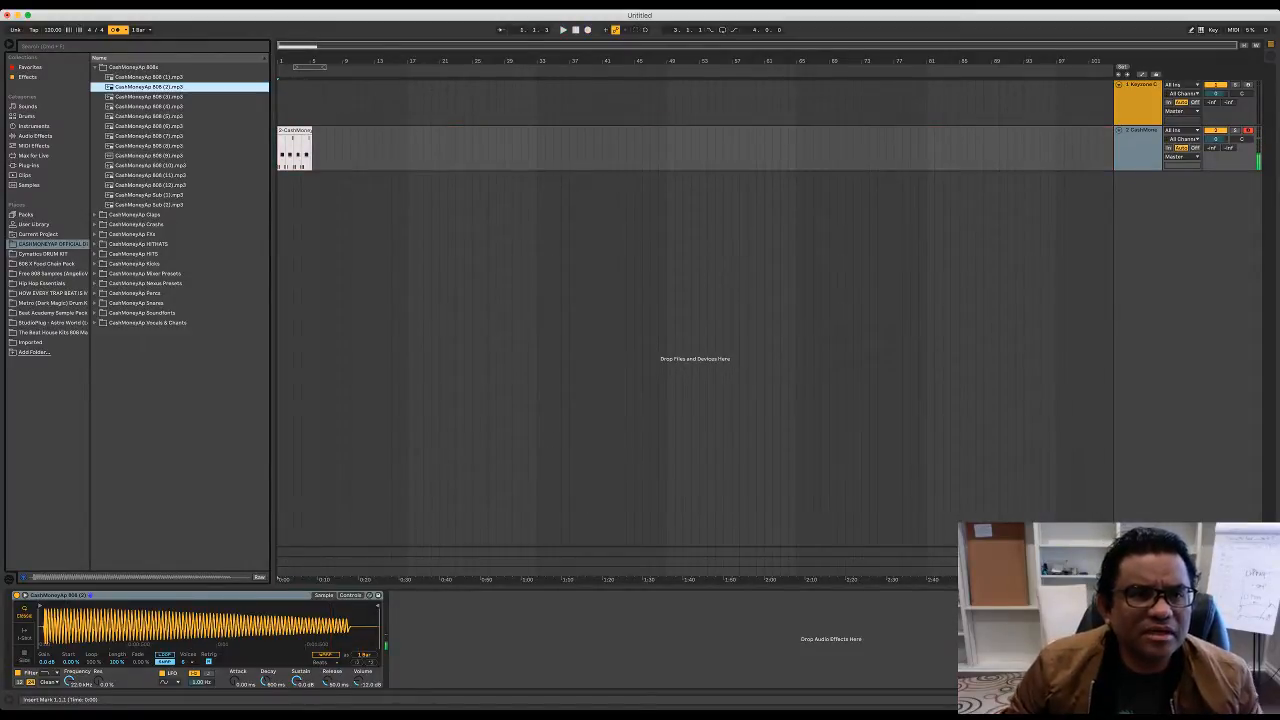
# Step: Loop the four bars of the recorded 808 clip and play back the pattern
pyautogui.moveTo(300, 61); pyautogui.dragTo(354, 131)
pyautogui.click(345, 131)
pyautogui.press('super+l')
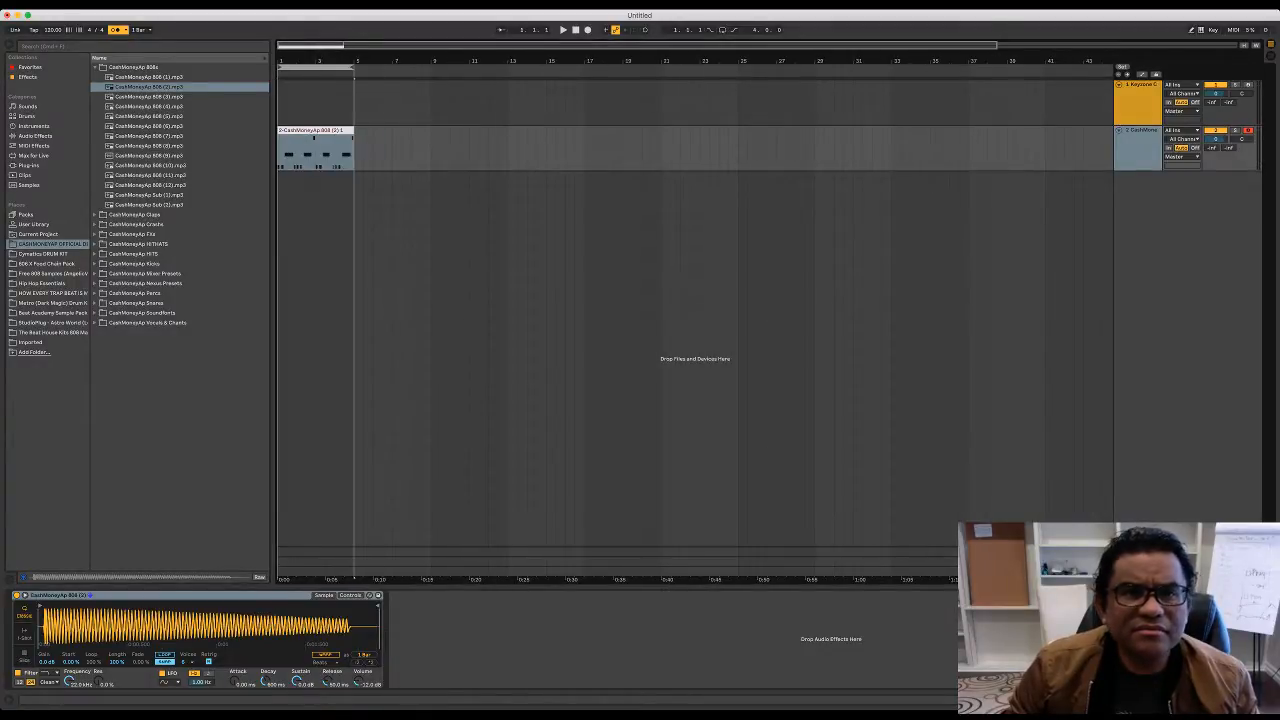
pyautogui.click(722, 29)
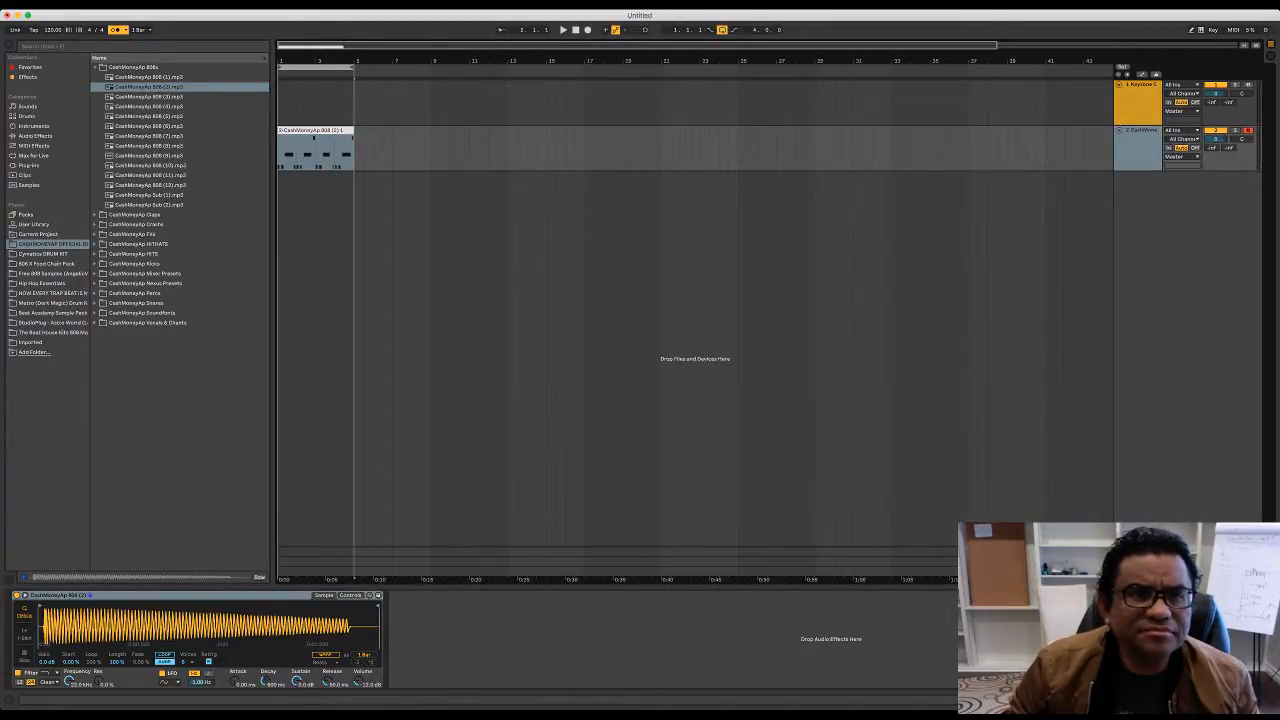
pyautogui.moveTo(335, 61); pyautogui.dragTo(336, 112)
pyautogui.click(345, 131)
pyautogui.press('space')
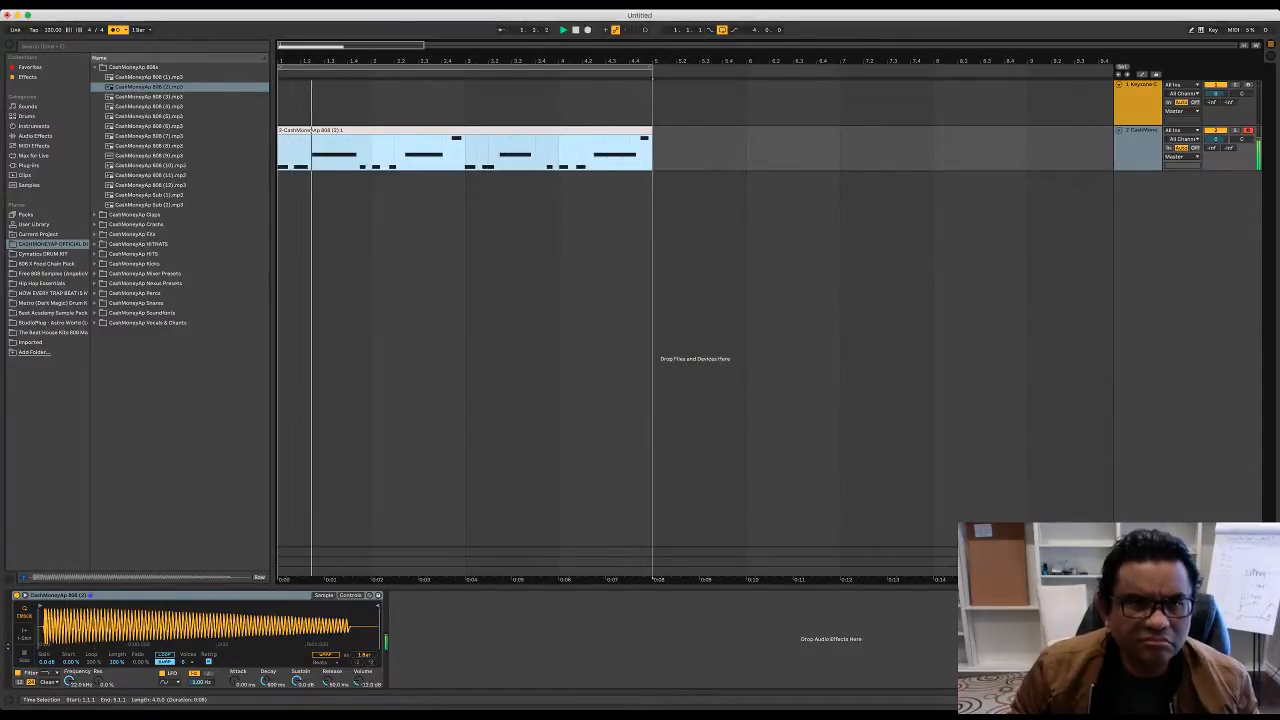
pyautogui.press('space')
# Step: Open the clip's notes, raise the short C4 note near the end of bar 1 to G4 and play the loop
pyautogui.hotkey('shift', 'Tab')
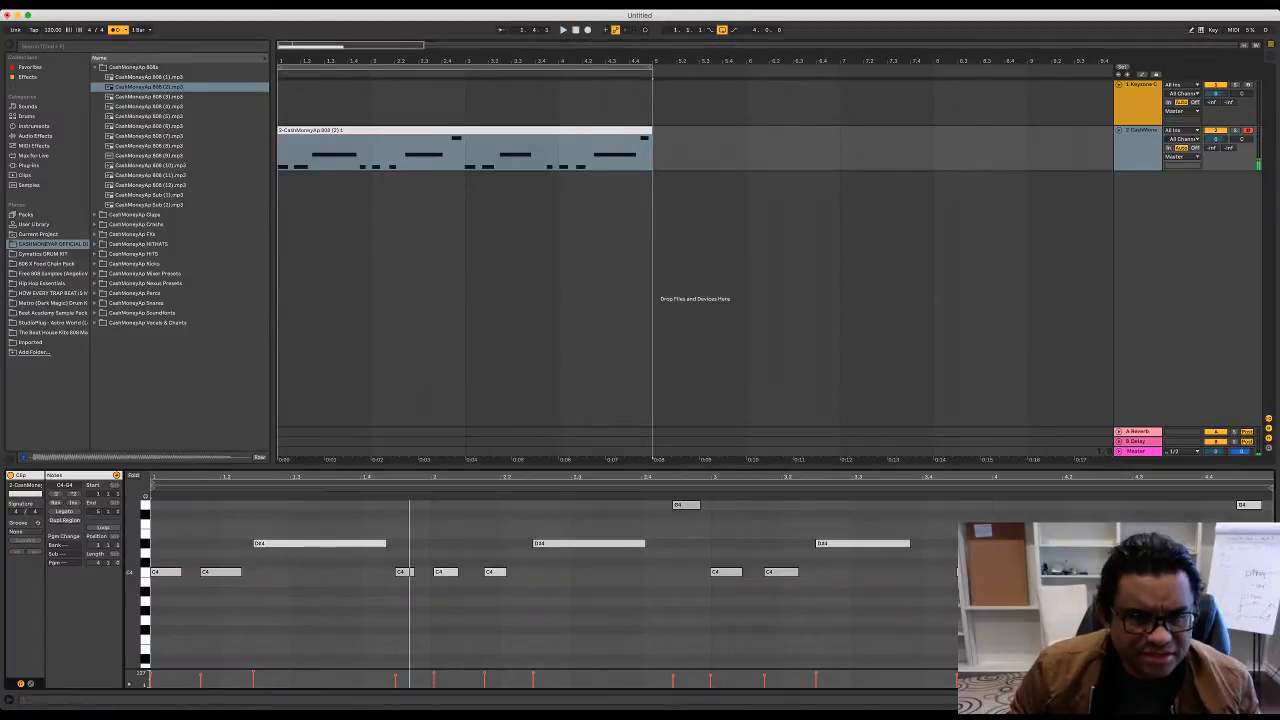
pyautogui.click(404, 572)
pyautogui.press('Delete')
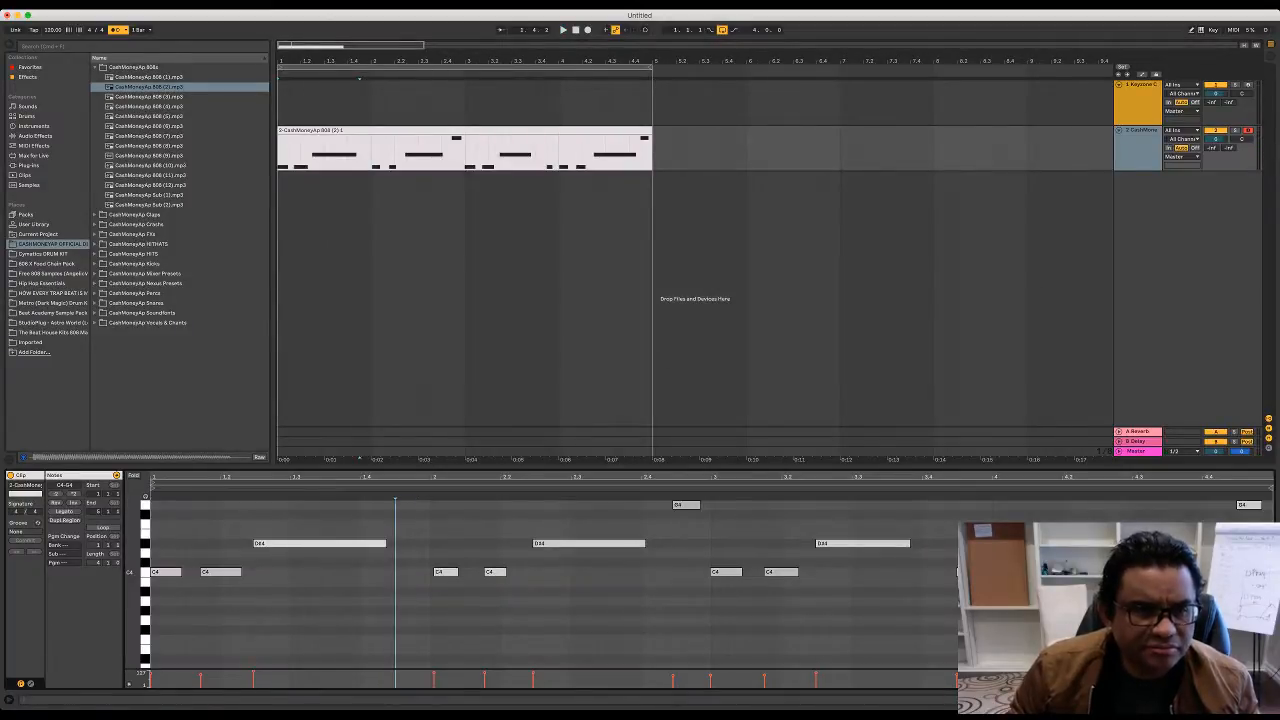
pyautogui.press('super+z')
pyautogui.press('Up')
pyautogui.press('Up')
pyautogui.press('Up')
pyautogui.press('Up')
pyautogui.press('Up')
pyautogui.press('Up')
pyautogui.press('Up')
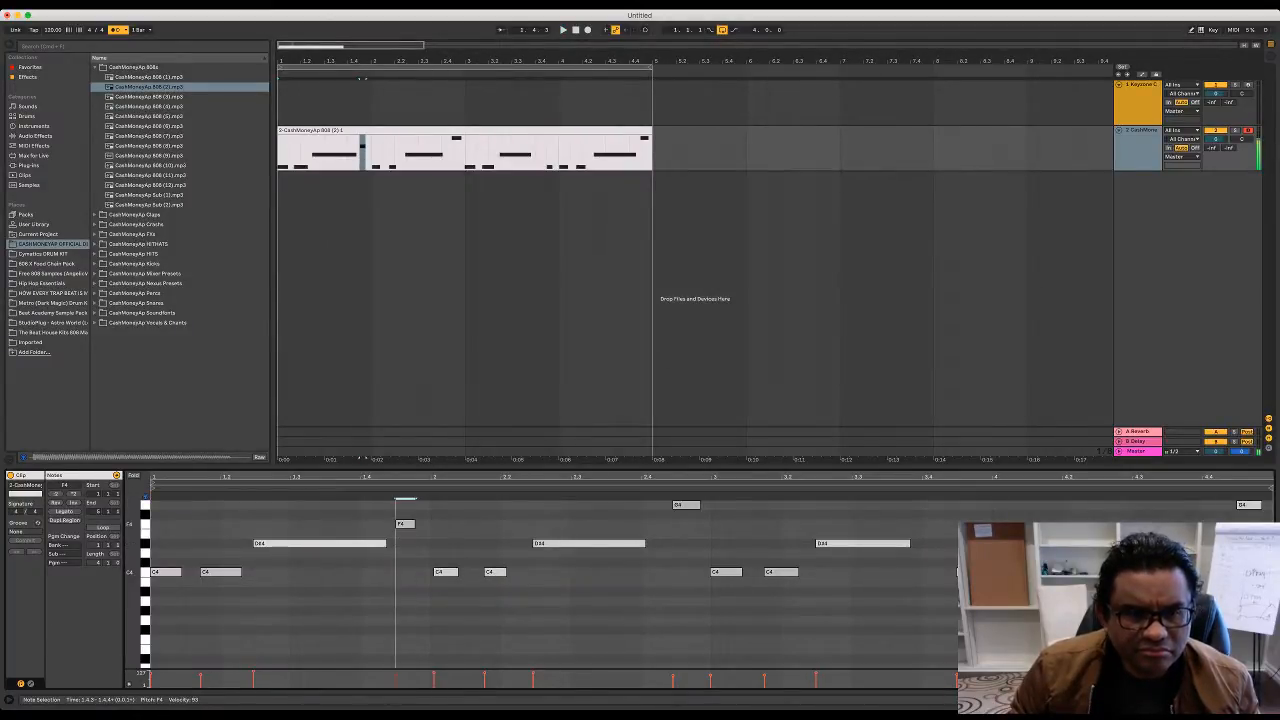
pyautogui.press('space')
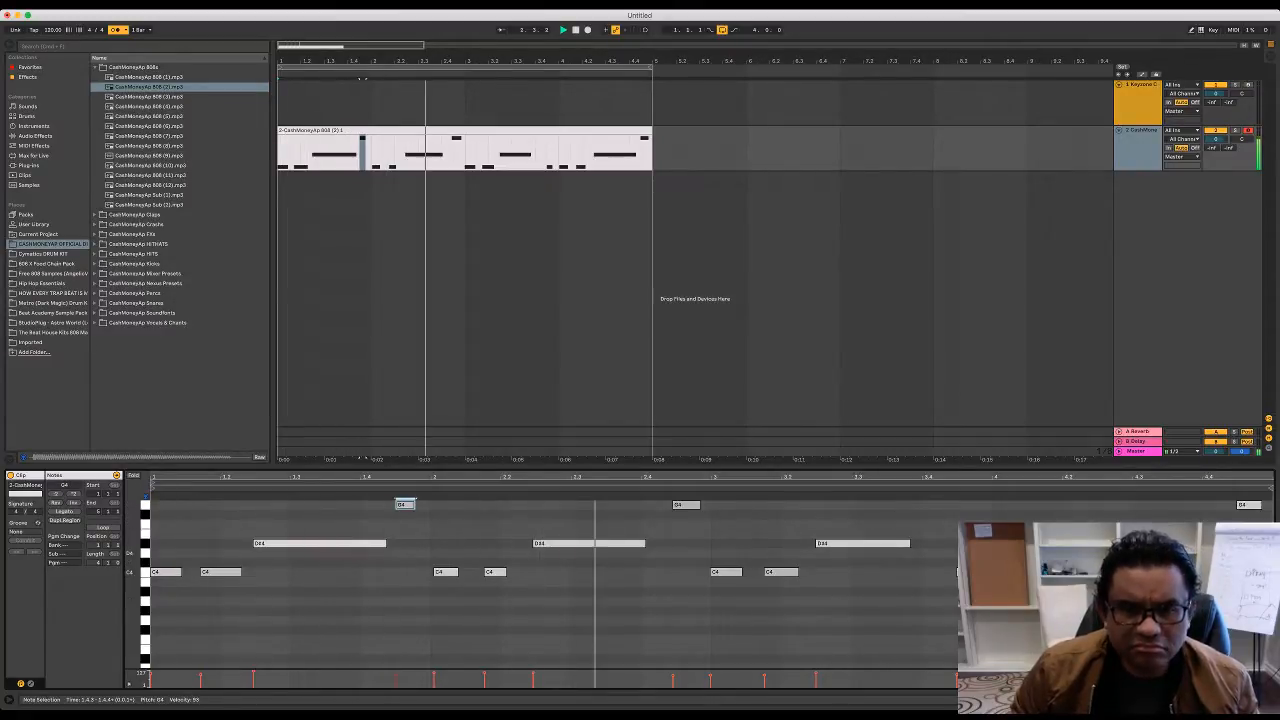
# Step: Lower the short G4 note at the end of bar 2 to C4 and listen to the pattern
pyautogui.click(686, 505)
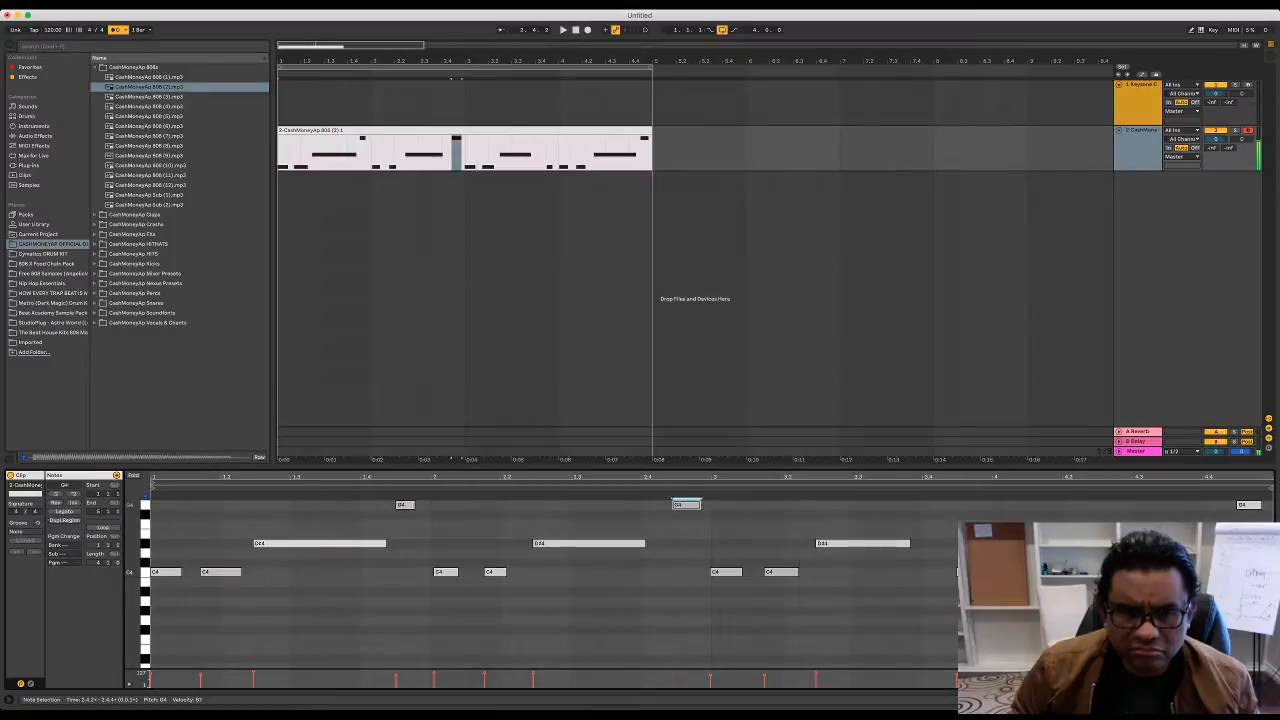
pyautogui.press('Down')
pyautogui.press('Down')
pyautogui.press('Down')
pyautogui.press('Down')
pyautogui.press('Down')
pyautogui.press('Down')
pyautogui.press('Down')
pyautogui.press('space')
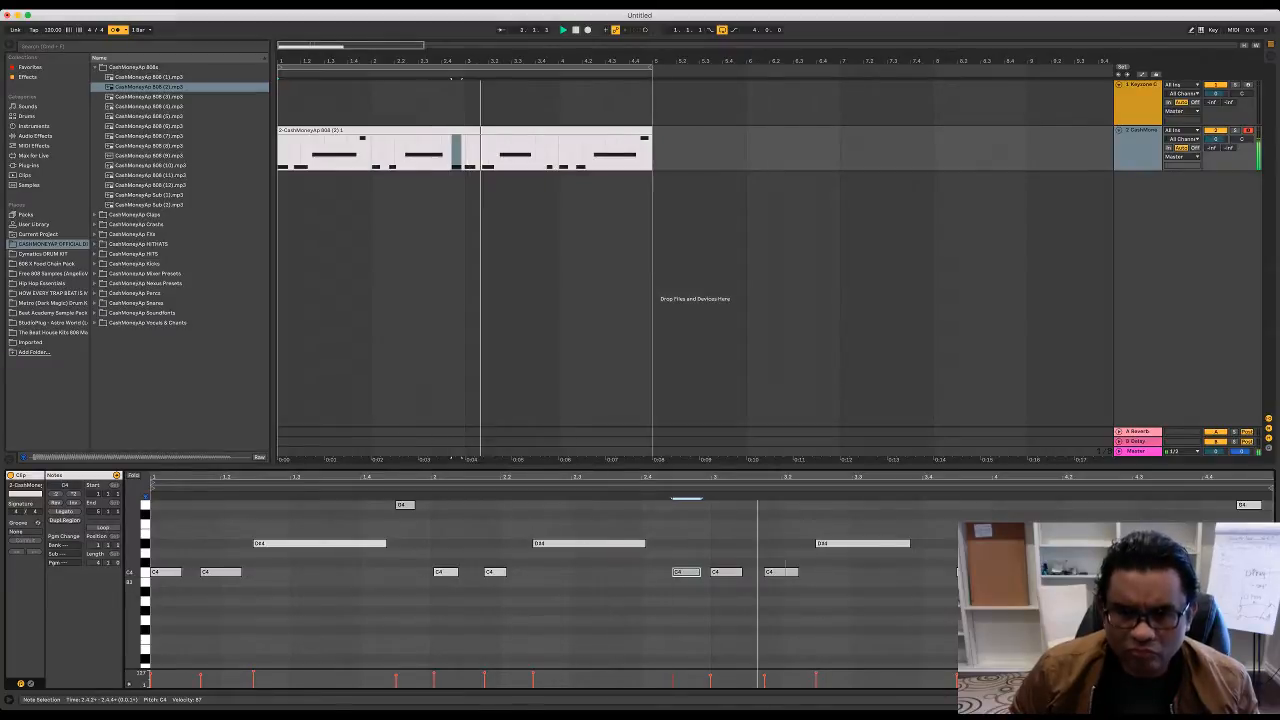
# Step: Delete the short note at the end of bar 2 and play the loop again
pyautogui.press('space')
pyautogui.press('Delete')
pyautogui.press('space')
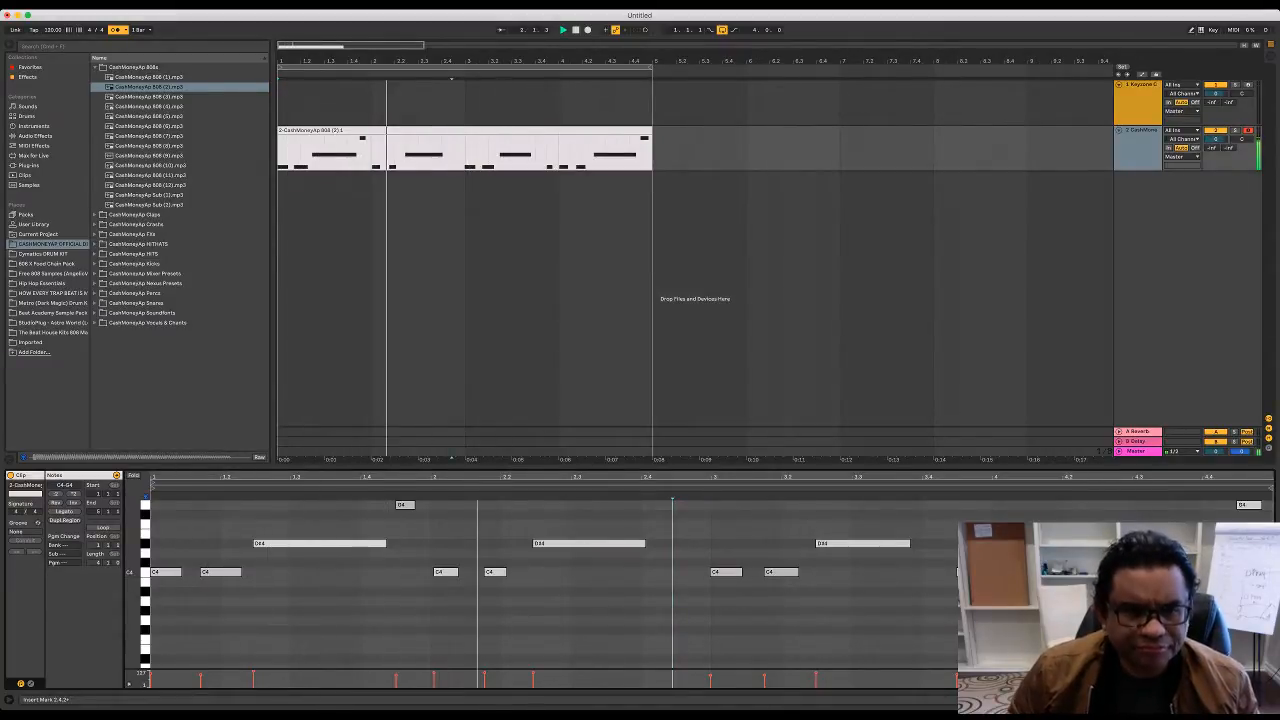
pyautogui.scroll(2, 550, 585)
pyautogui.scroll(-1, 550, 585)
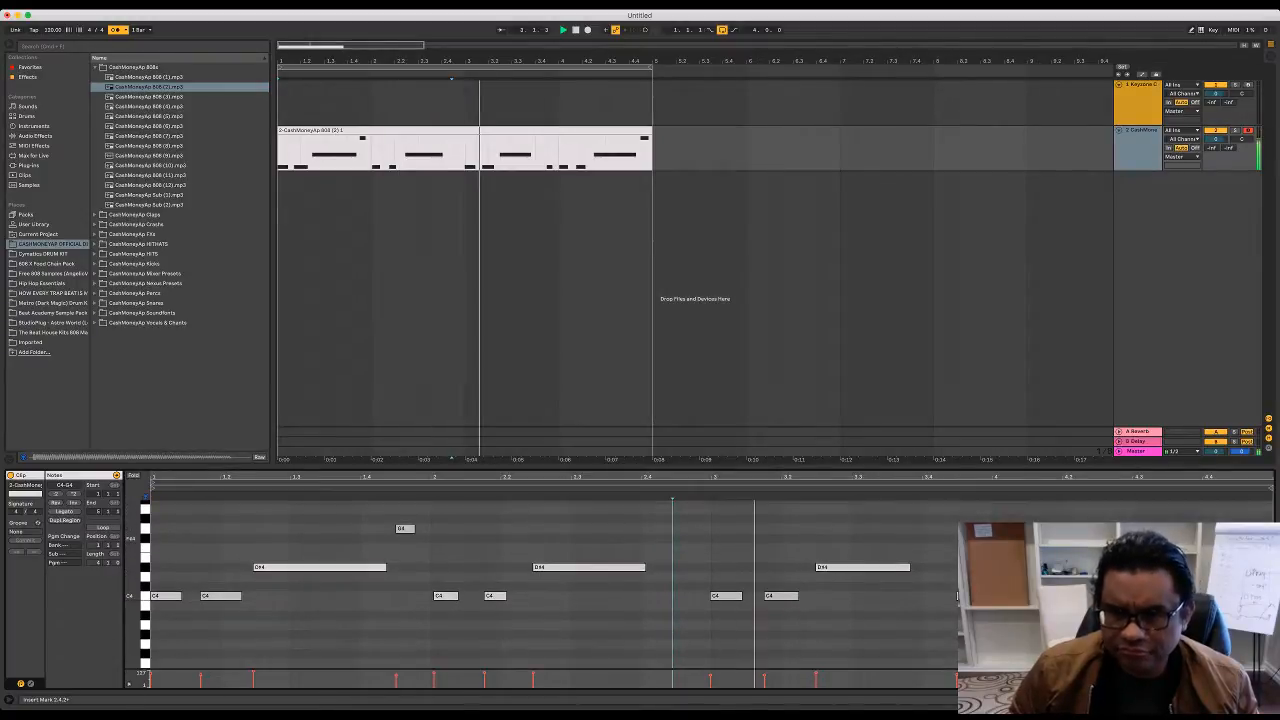
# Step: Raise the short C4 note at the end of bar 3 to G4 and play the pattern
pyautogui.press('space')
pyautogui.click(965, 604)
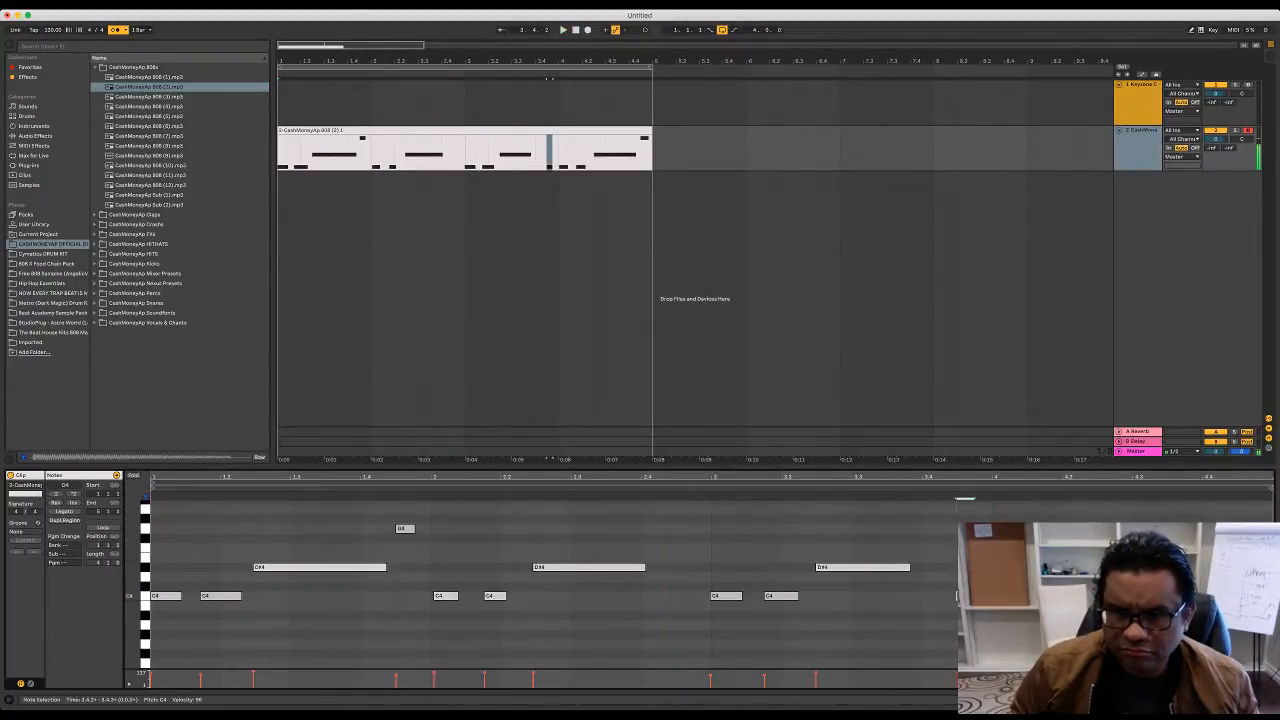
pyautogui.moveTo(965, 596); pyautogui.dragTo(965, 528)
pyautogui.press('space')
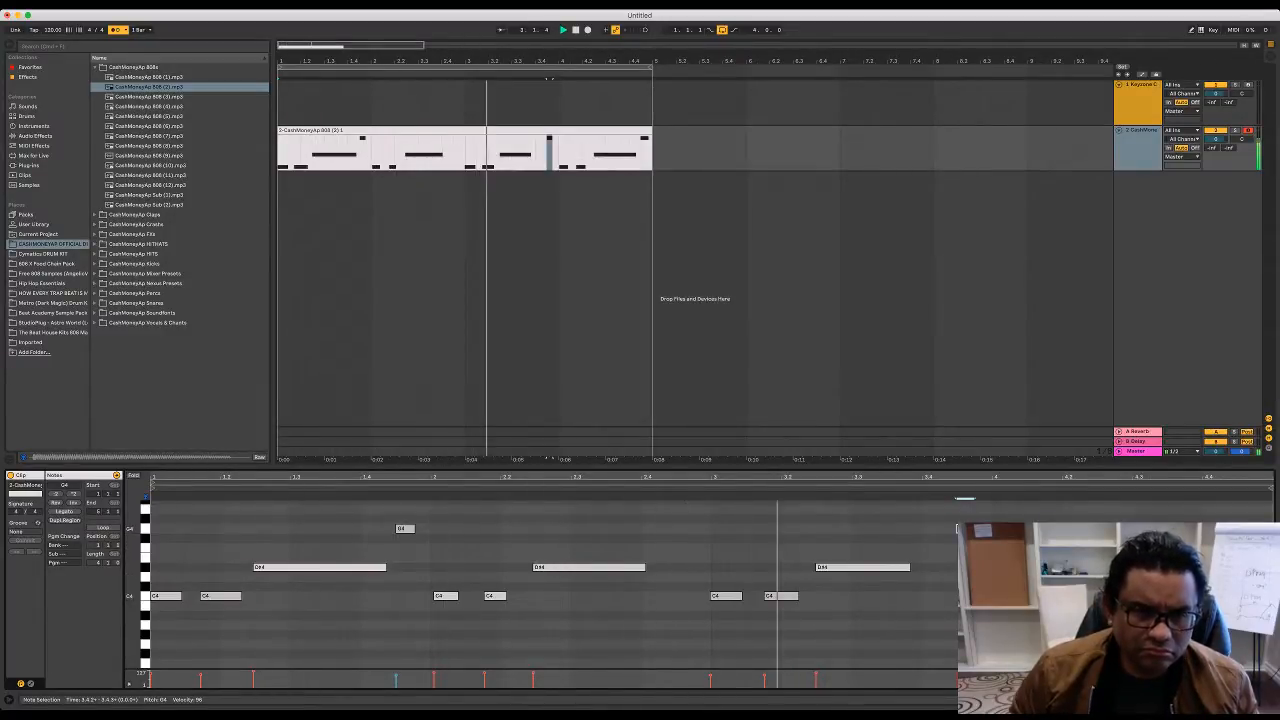
# Step: Slightly lengthen the G4 notes ending bars 1 and 3, and lower the final note of bar 4 to C4
pyautogui.moveTo(413, 528); pyautogui.dragTo(420, 528)
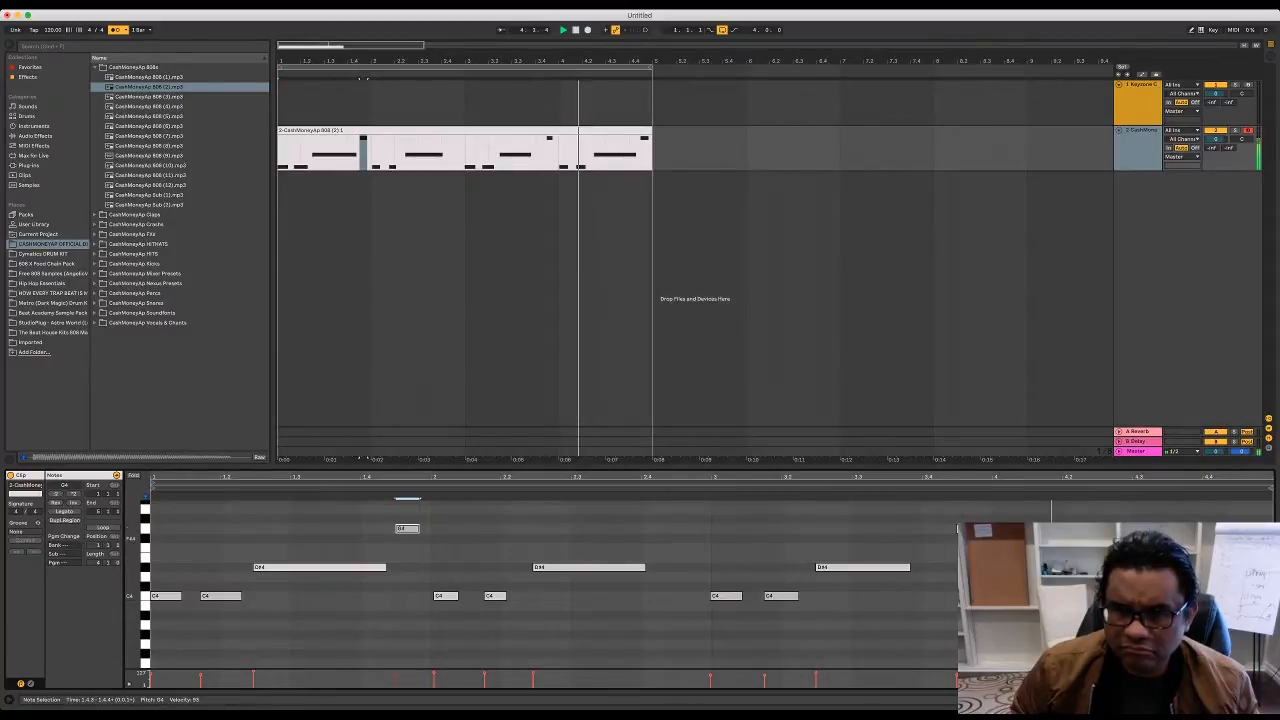
pyautogui.moveTo(977, 528); pyautogui.dragTo(985, 528)
pyautogui.press('space')
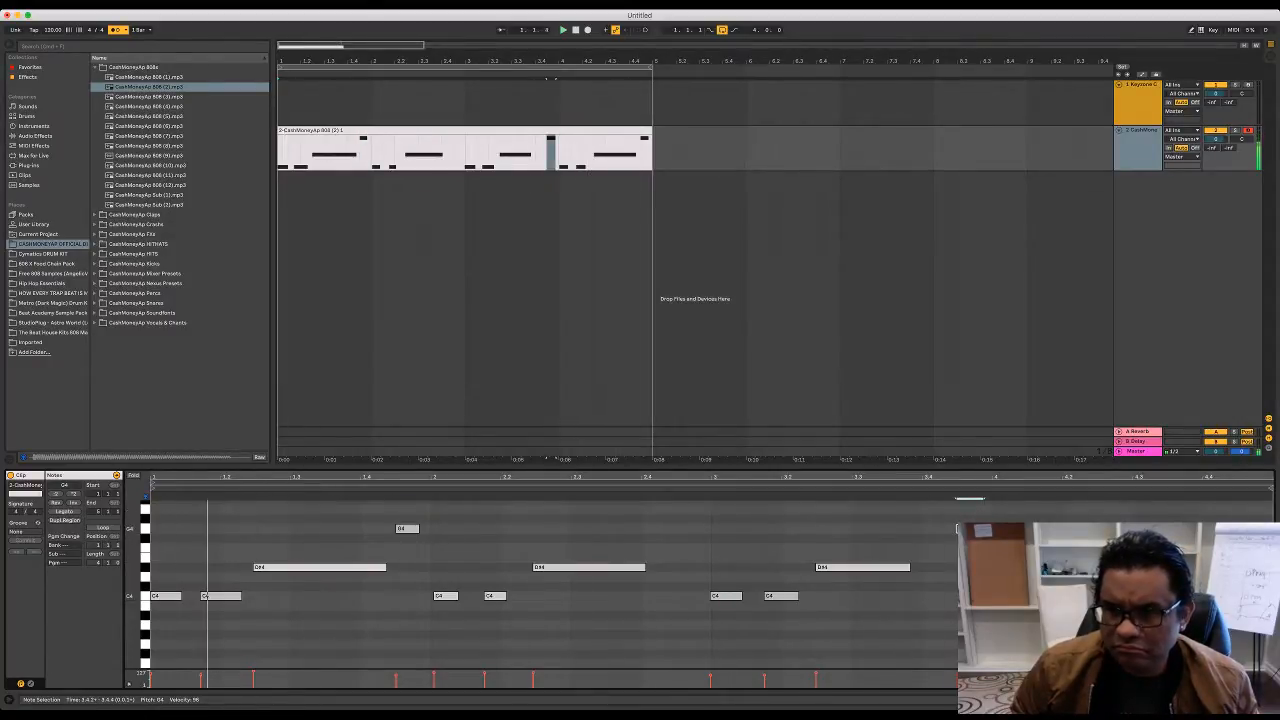
pyautogui.click(1250, 596)
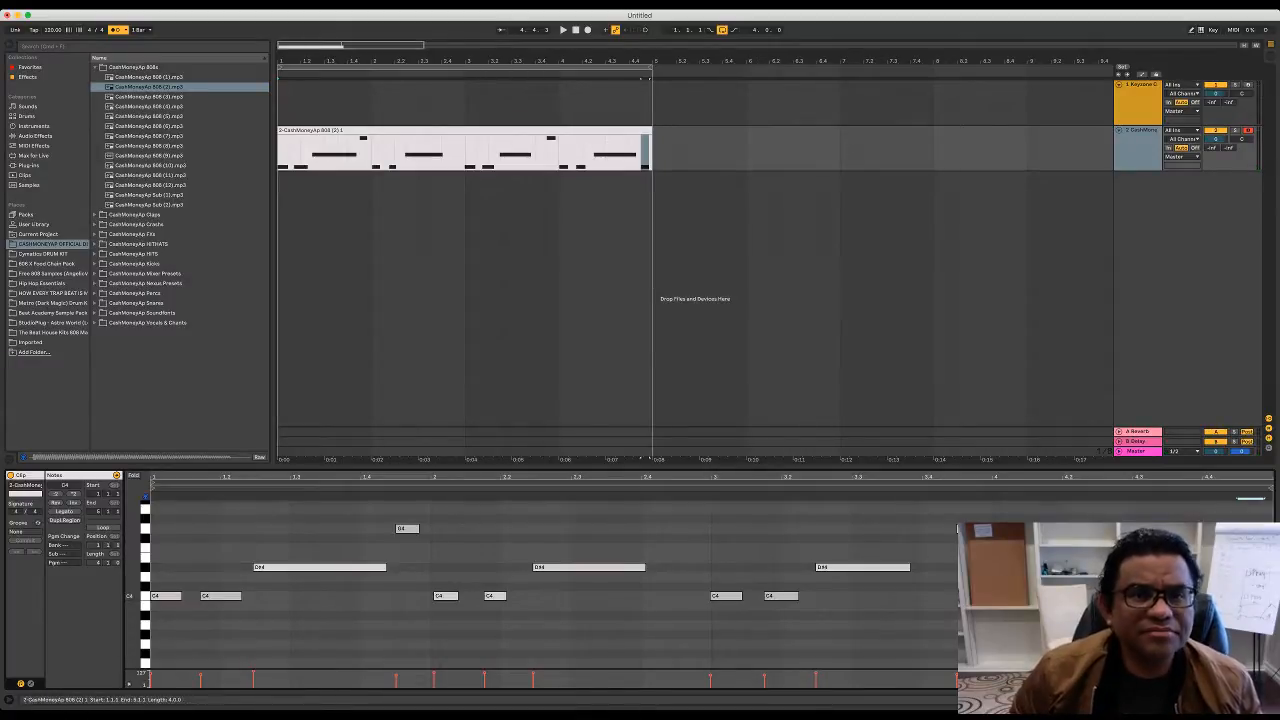
pyautogui.moveTo(932, 148); pyautogui.dragTo(911, 148)
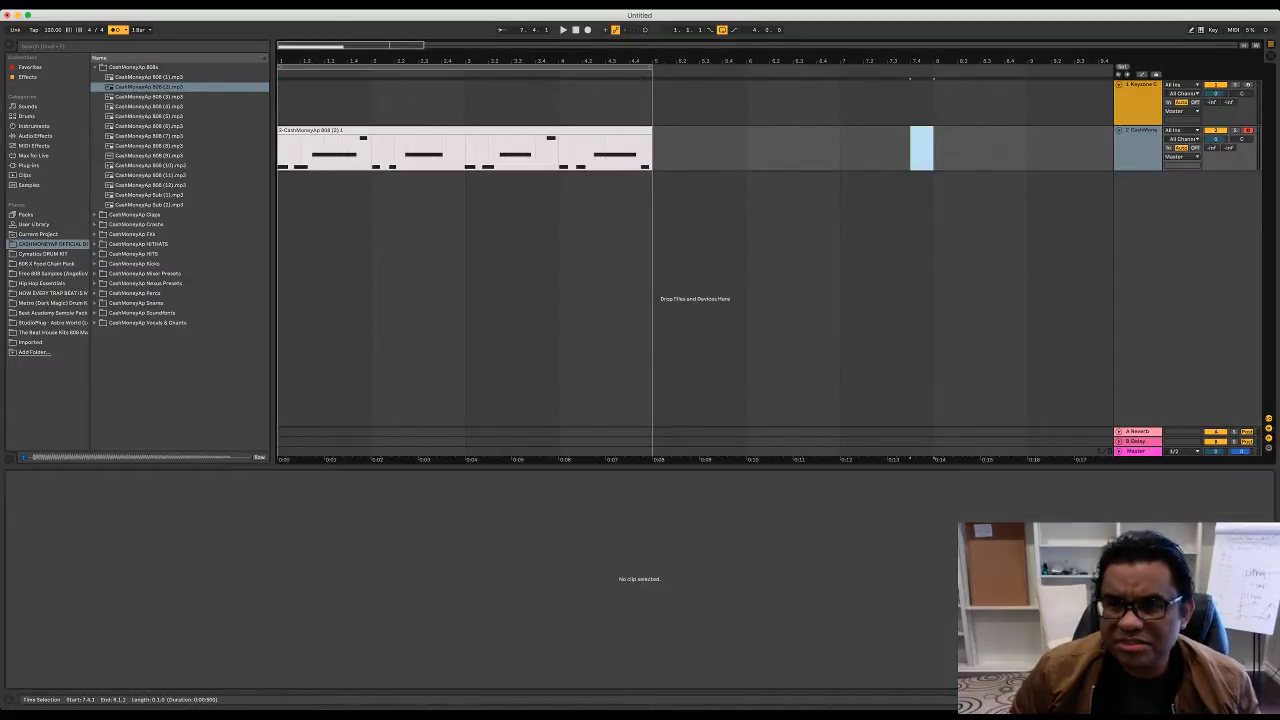
pyautogui.click(1109, 451)
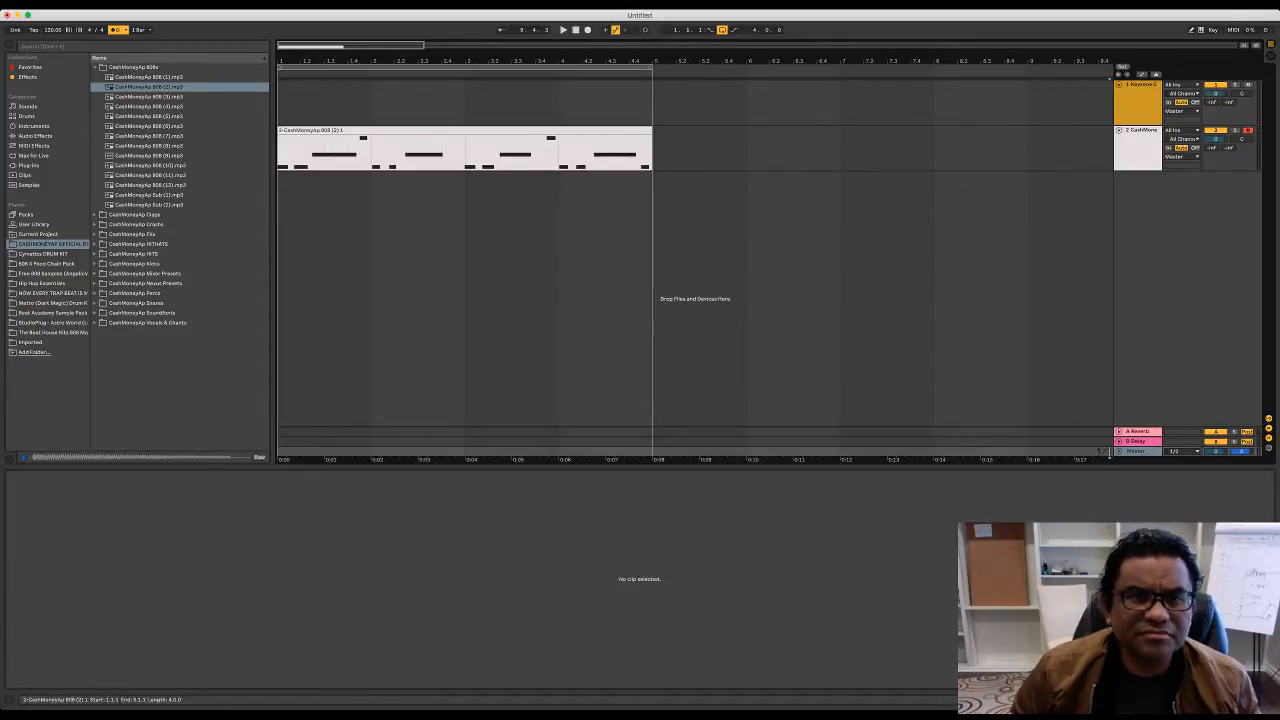
# Step: Transpose all notes in the 808 clip down one octave to the C3–G3 range, auditioning alternative pitches during playback
pyautogui.click(465, 130)
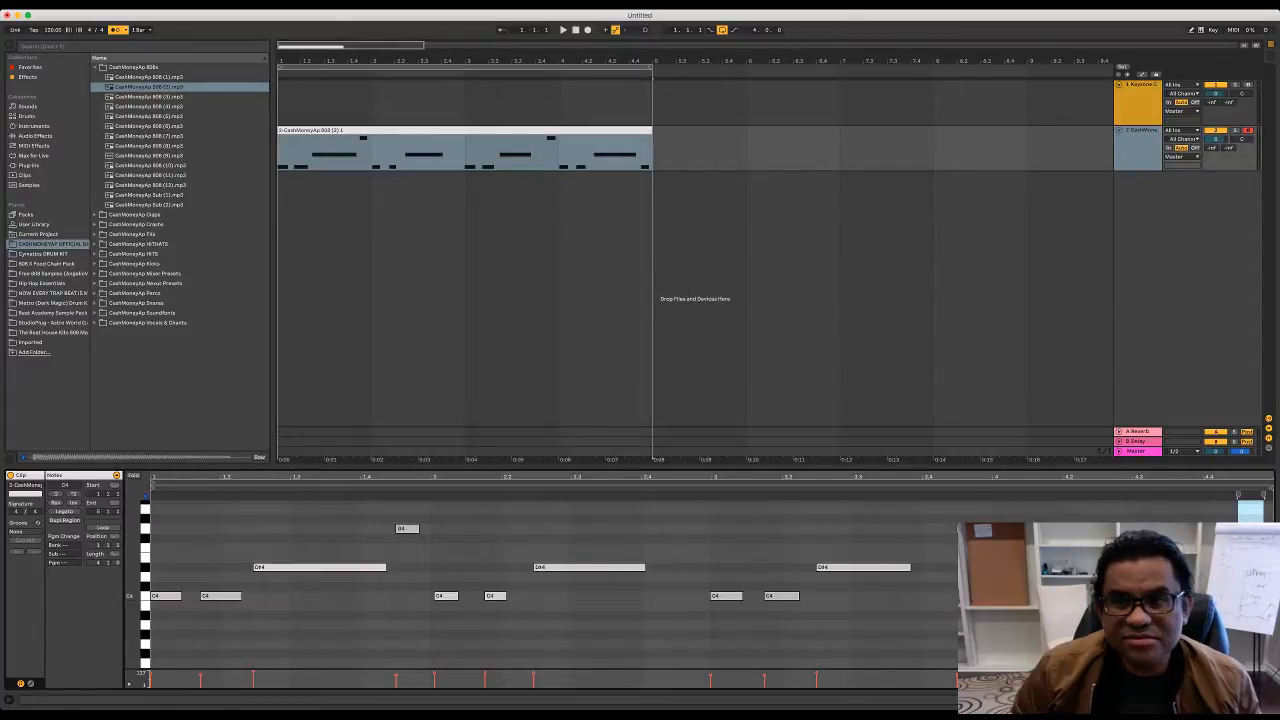
pyautogui.hotkey('shift', 'Tab')
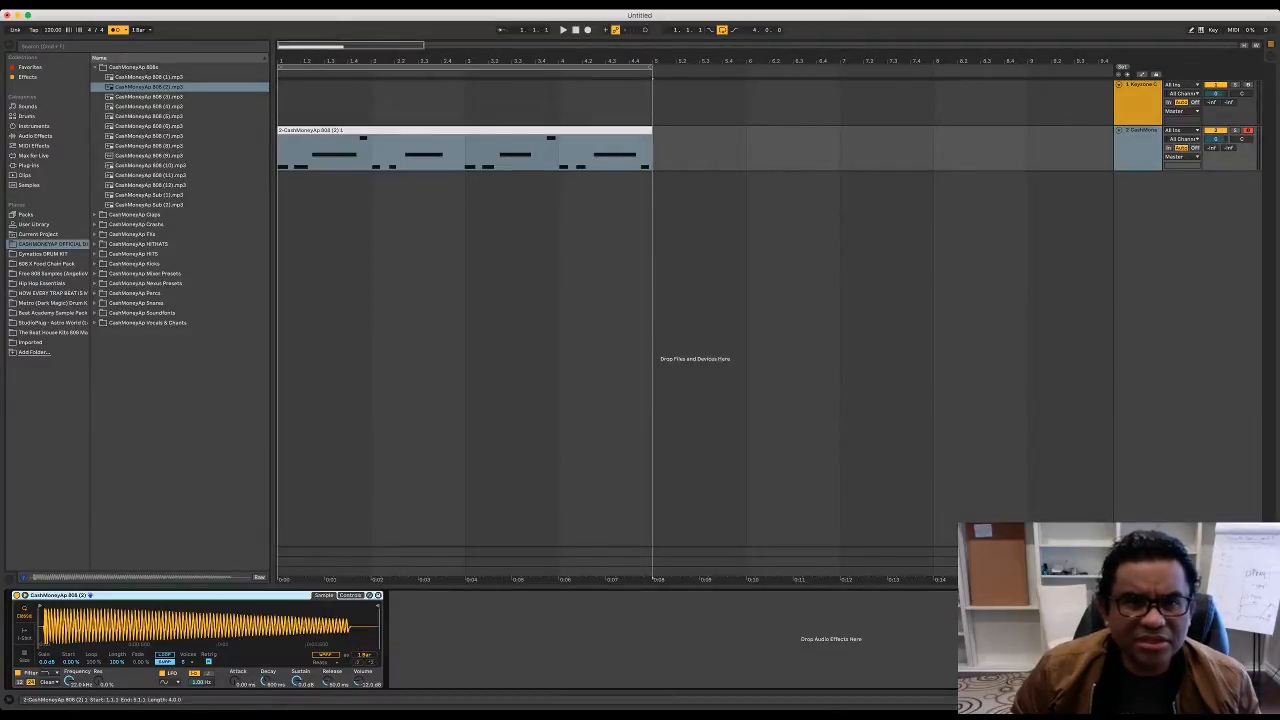
pyautogui.hotkey('shift', 'Tab')
pyautogui.click(668, 620)
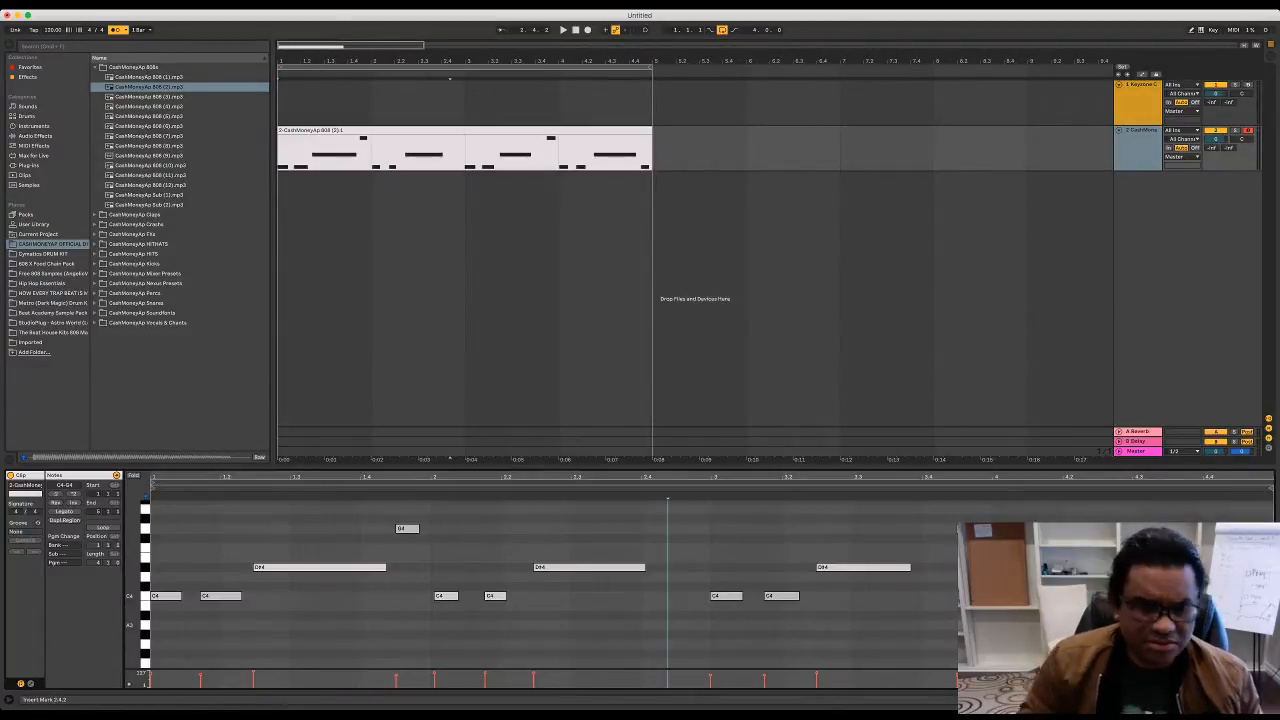
pyautogui.press('super+a')
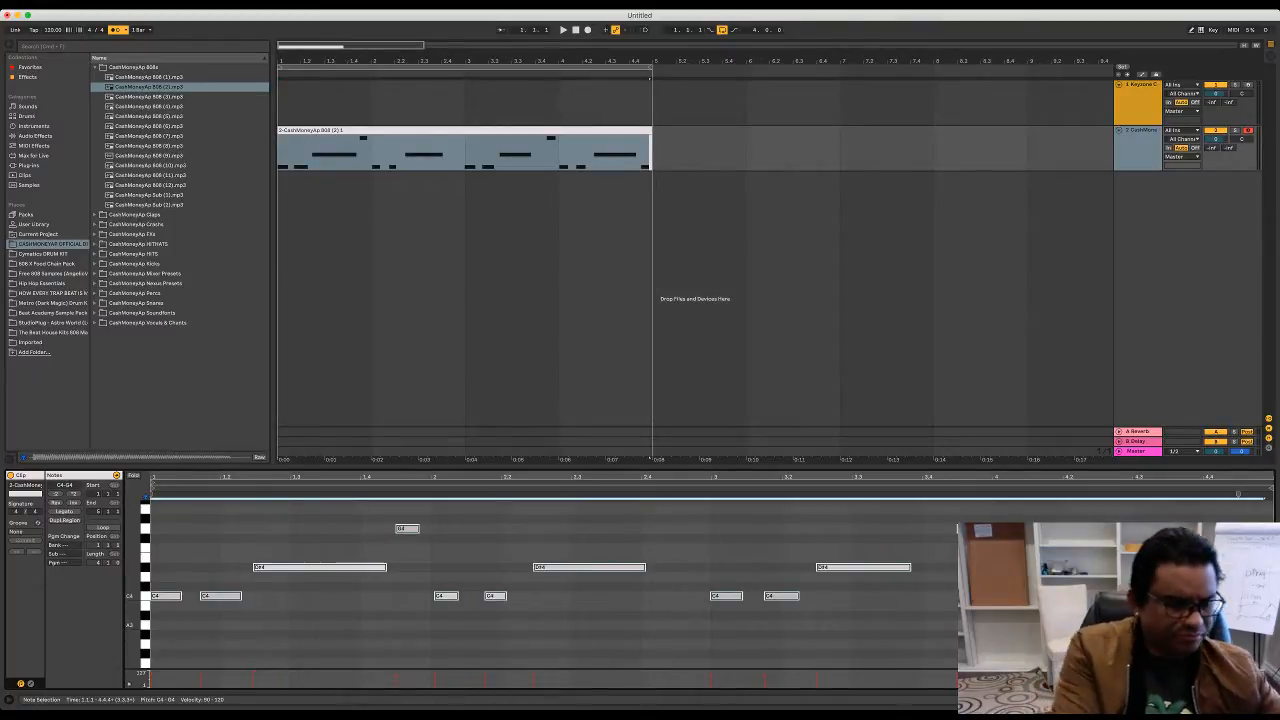
pyautogui.press('Down')
pyautogui.press('space')
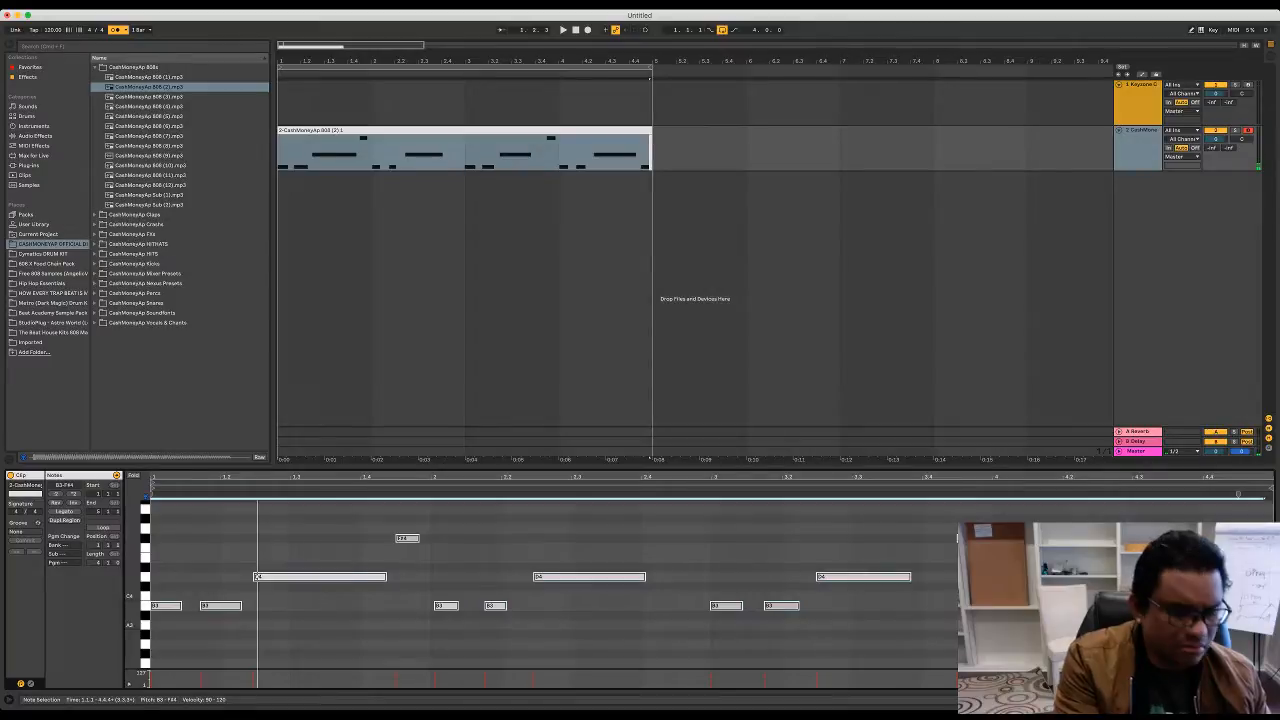
pyautogui.press('Up')
pyautogui.hotkey('shift', 'Down')
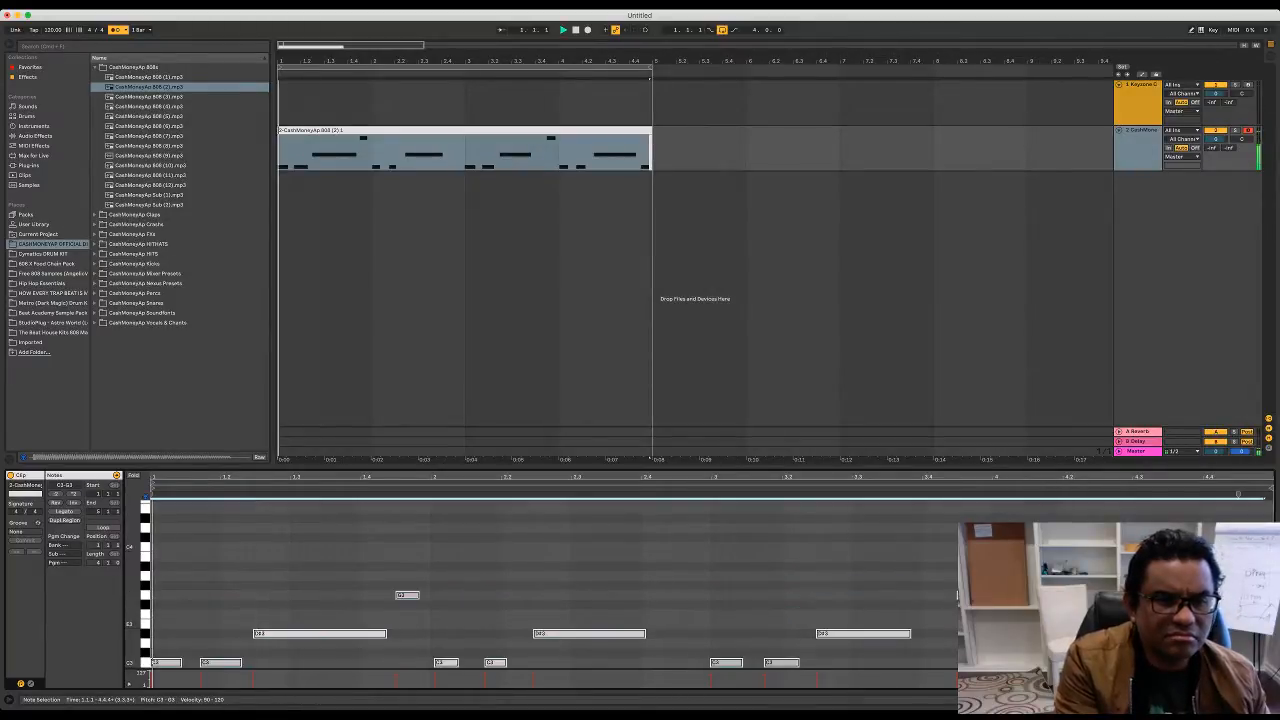
pyautogui.hotkey('shift', 'Down')
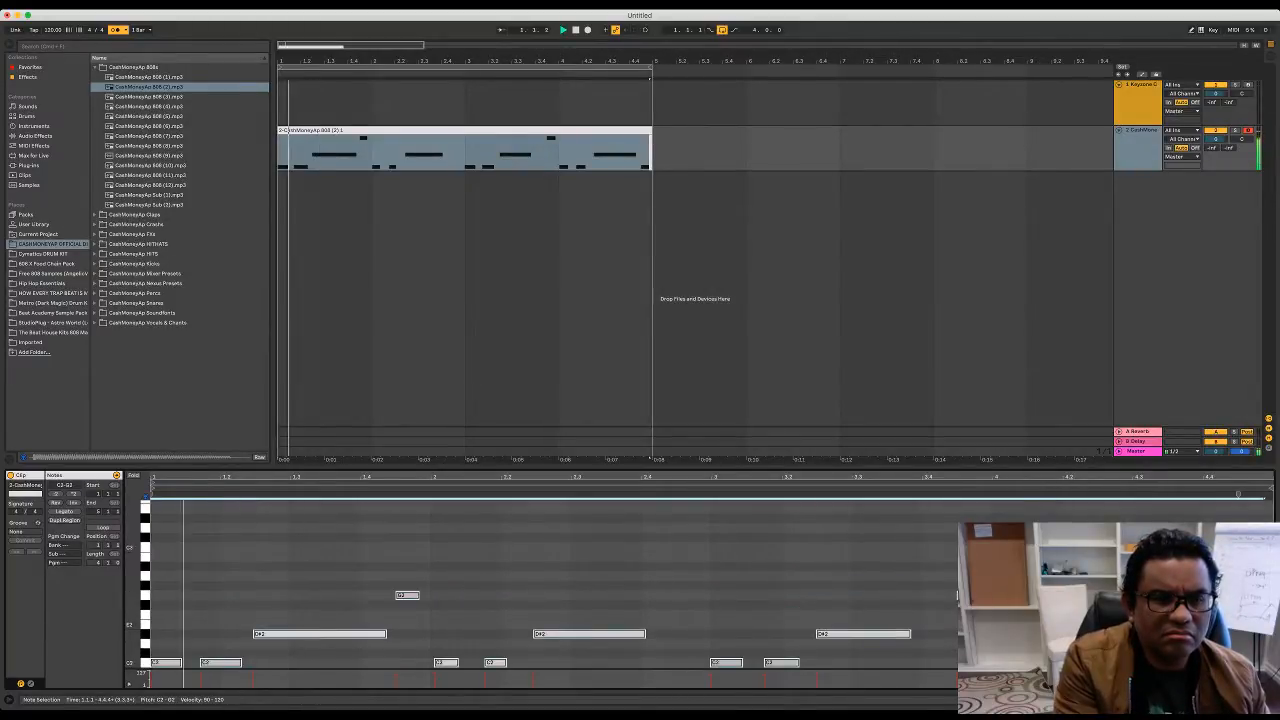
pyautogui.hotkey('shift', 'Up')
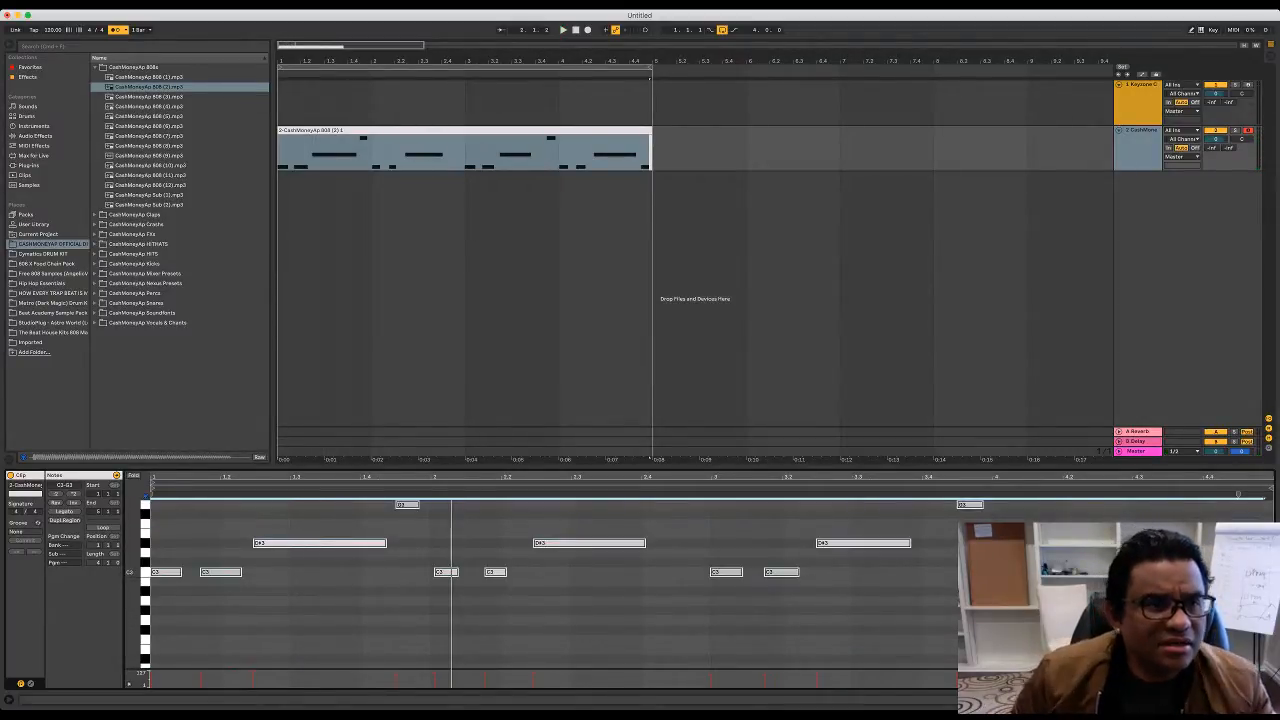
# Step: Collapse the CashMoneyAp 808s folder and expand the CashMoneyAp Claps folder
pyautogui.click(149, 107)
pyautogui.press('Left')
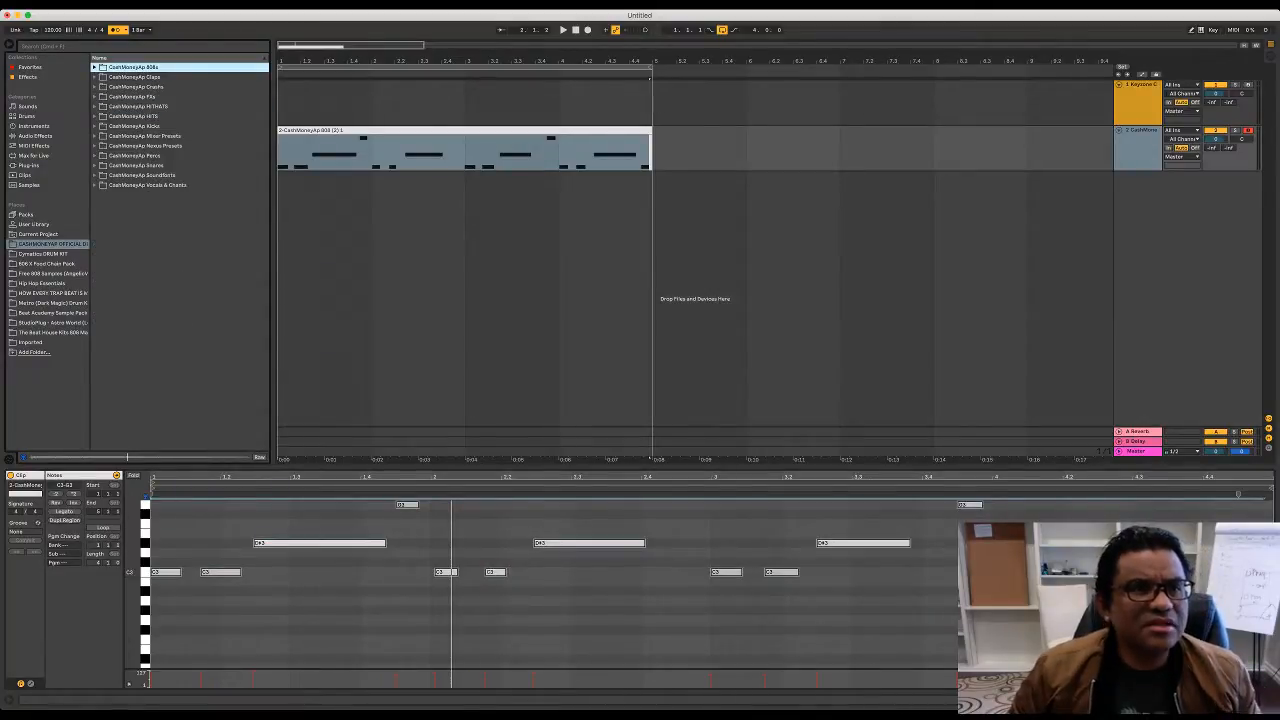
pyautogui.press('Down')
pyautogui.press('Right')
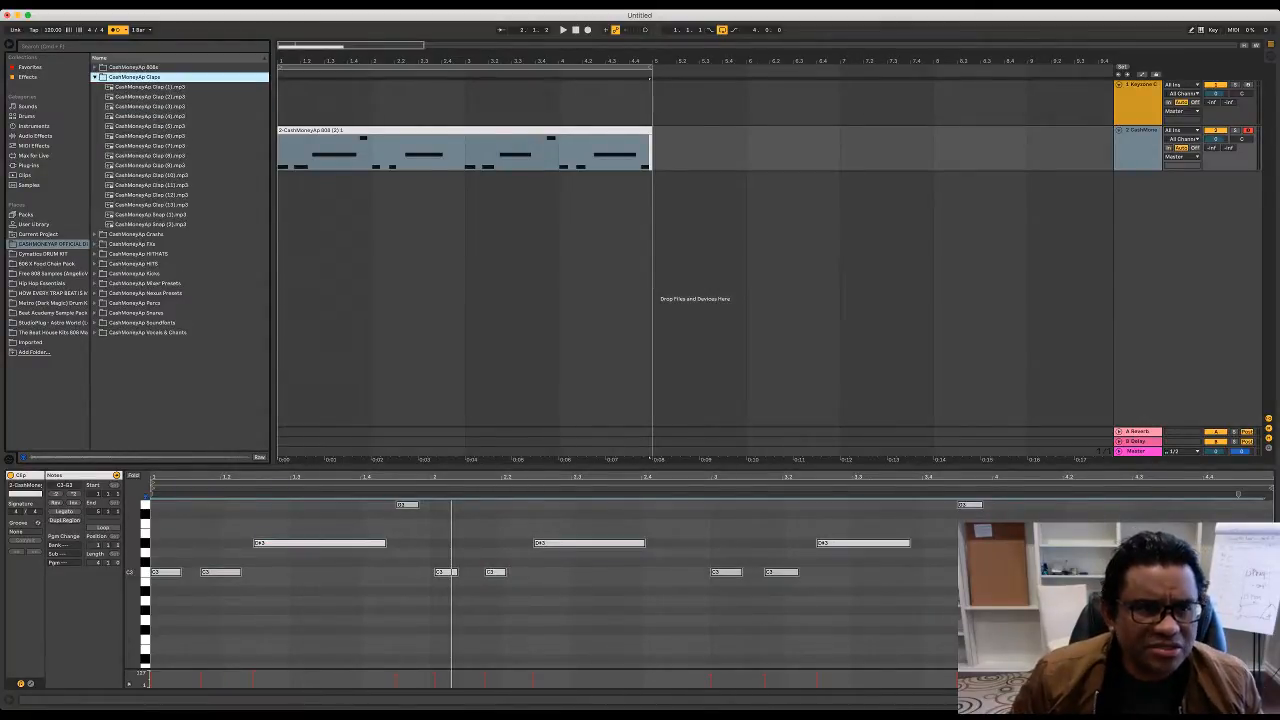
# Step: Audition the clap samples from Clap (1) to Clap (9) and settle on CashMoneyAp Clap (1).mp3
pyautogui.press('Down')
pyautogui.press('Down')
pyautogui.press('Down')
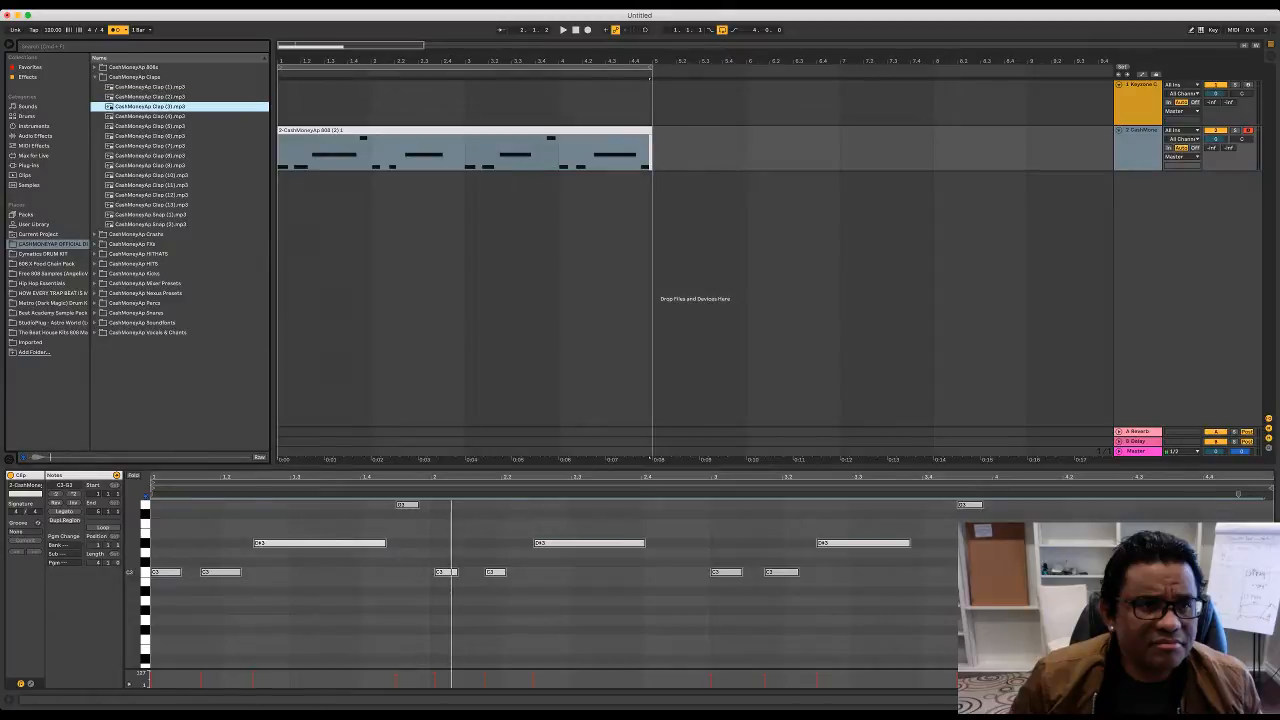
pyautogui.press('Down')
pyautogui.press('Down')
pyautogui.press('Down')
pyautogui.press('Down')
pyautogui.press('Down')
pyautogui.press('Down')
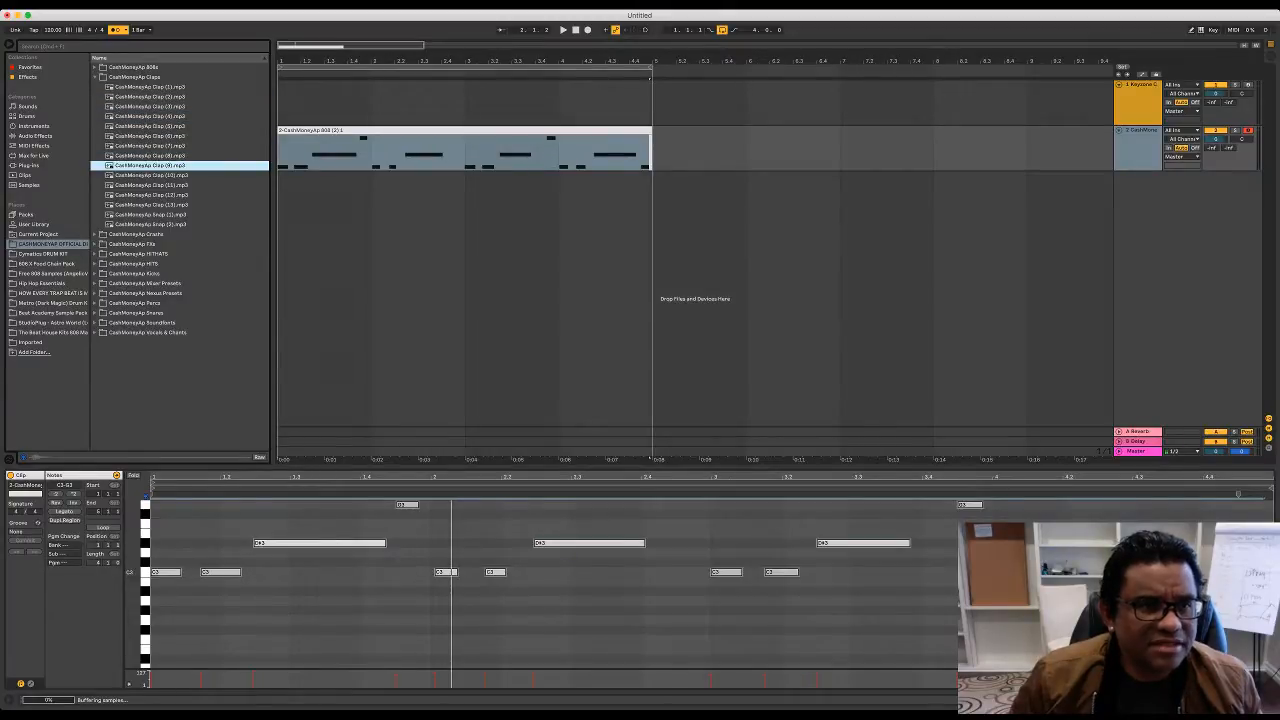
pyautogui.press('Up')
pyautogui.press('Up')
pyautogui.press('Up')
pyautogui.press('Up')
pyautogui.press('Up')
pyautogui.press('Up')
pyautogui.press('Up')
pyautogui.press('Up')
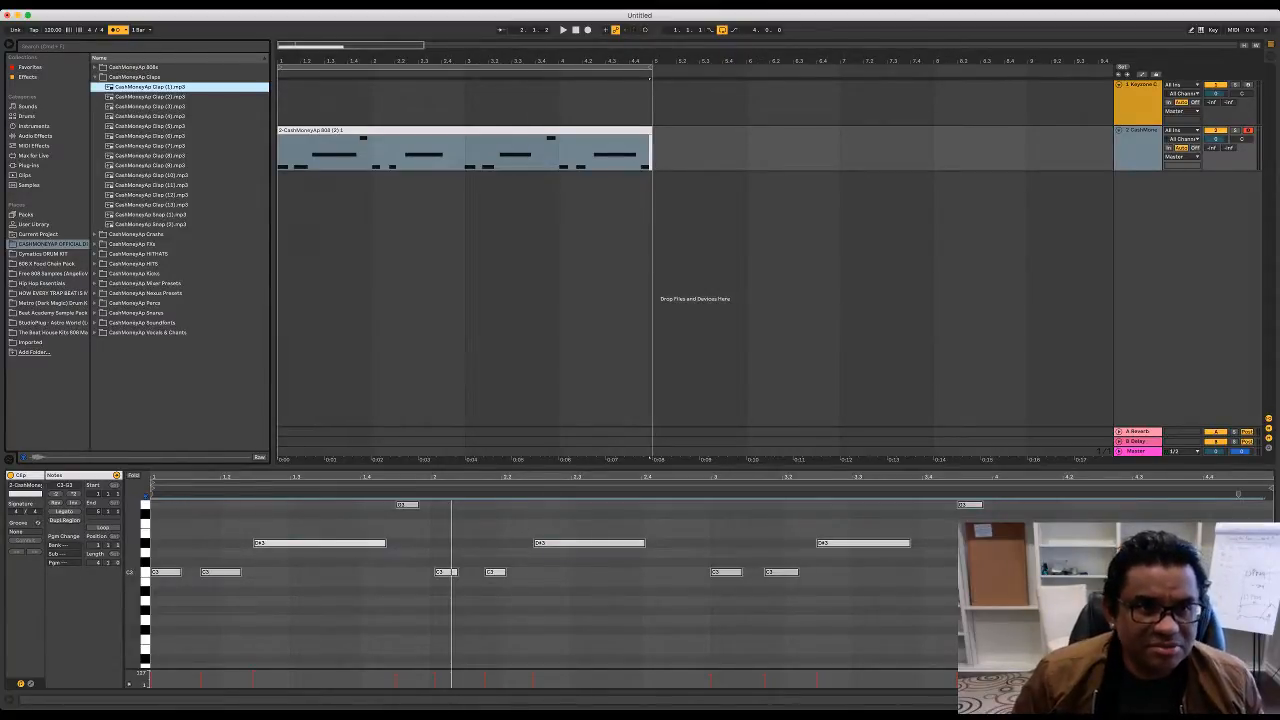
# Step: Place CashMoneyAp Clap (1).mp3 on a new audio track at bar 2 and trim the clip to one beat
pyautogui.moveTo(150, 87); pyautogui.dragTo(378, 182)
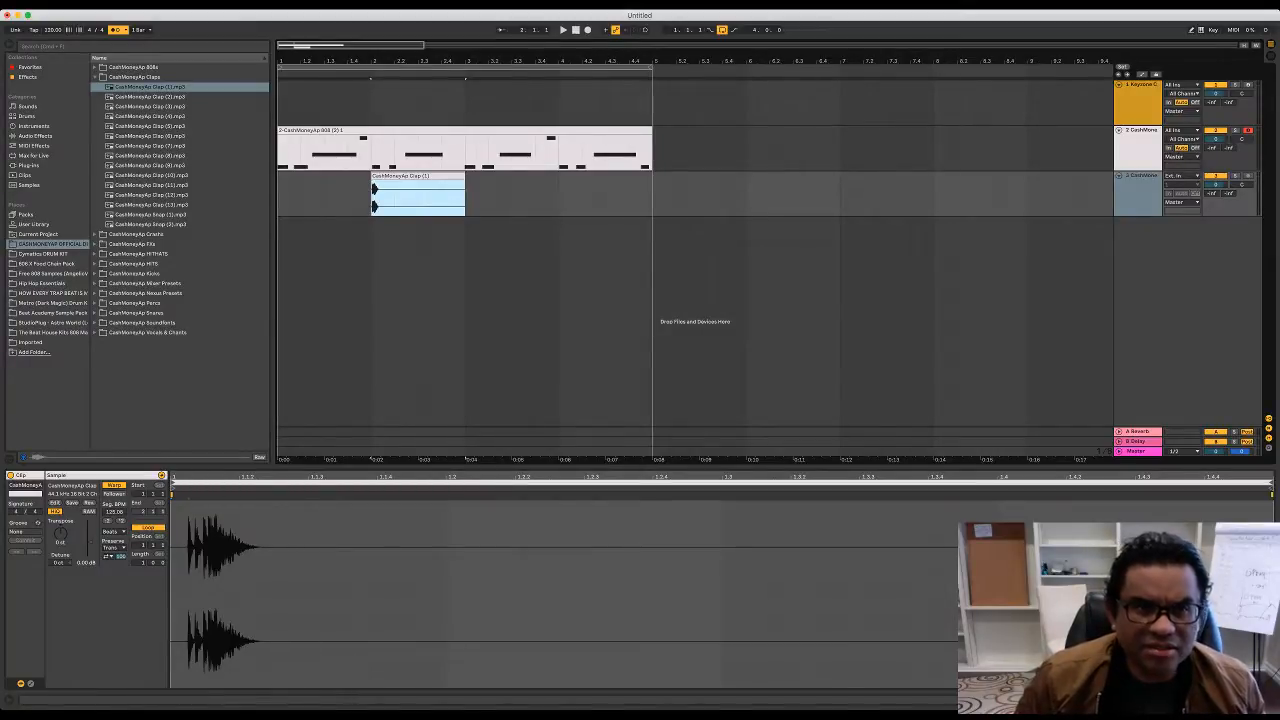
pyautogui.moveTo(465, 459); pyautogui.dragTo(395, 458)
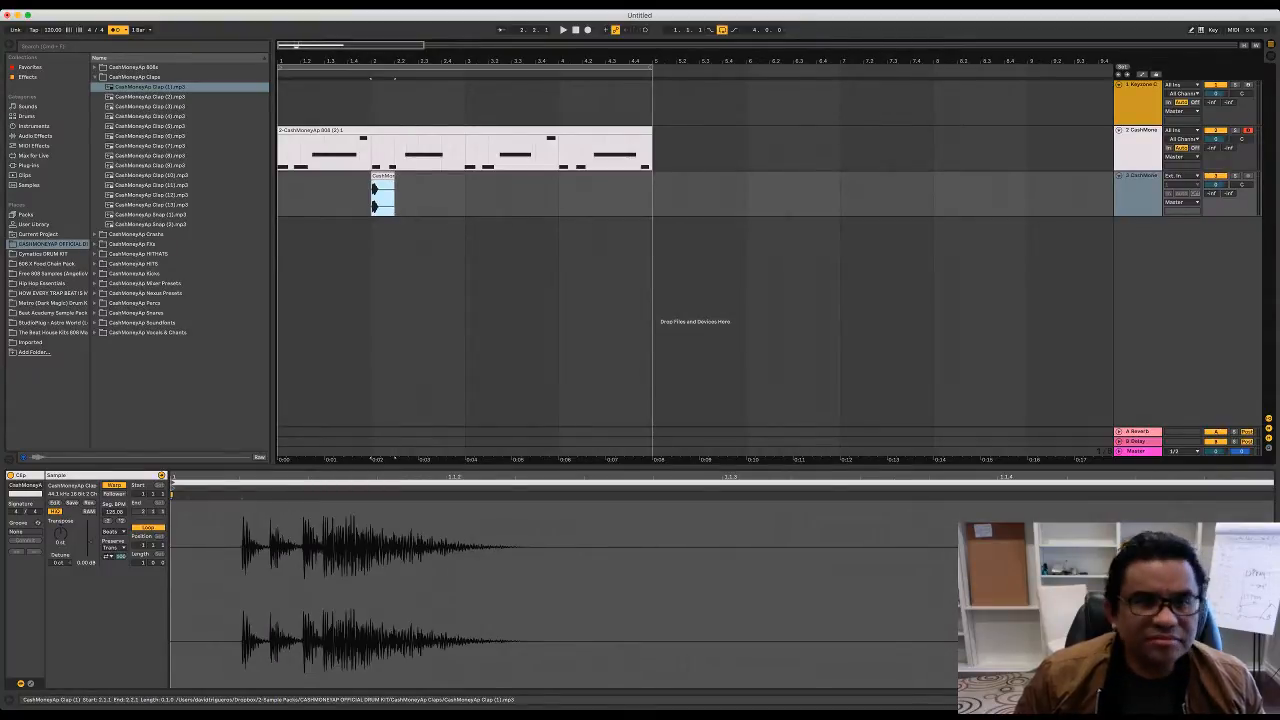
# Step: Duplicate the one-beat clap clip, move the copy to the start of bar 4, and play from bar 1
pyautogui.press('super+d')
pyautogui.moveTo(406, 195); pyautogui.dragTo(570, 195)
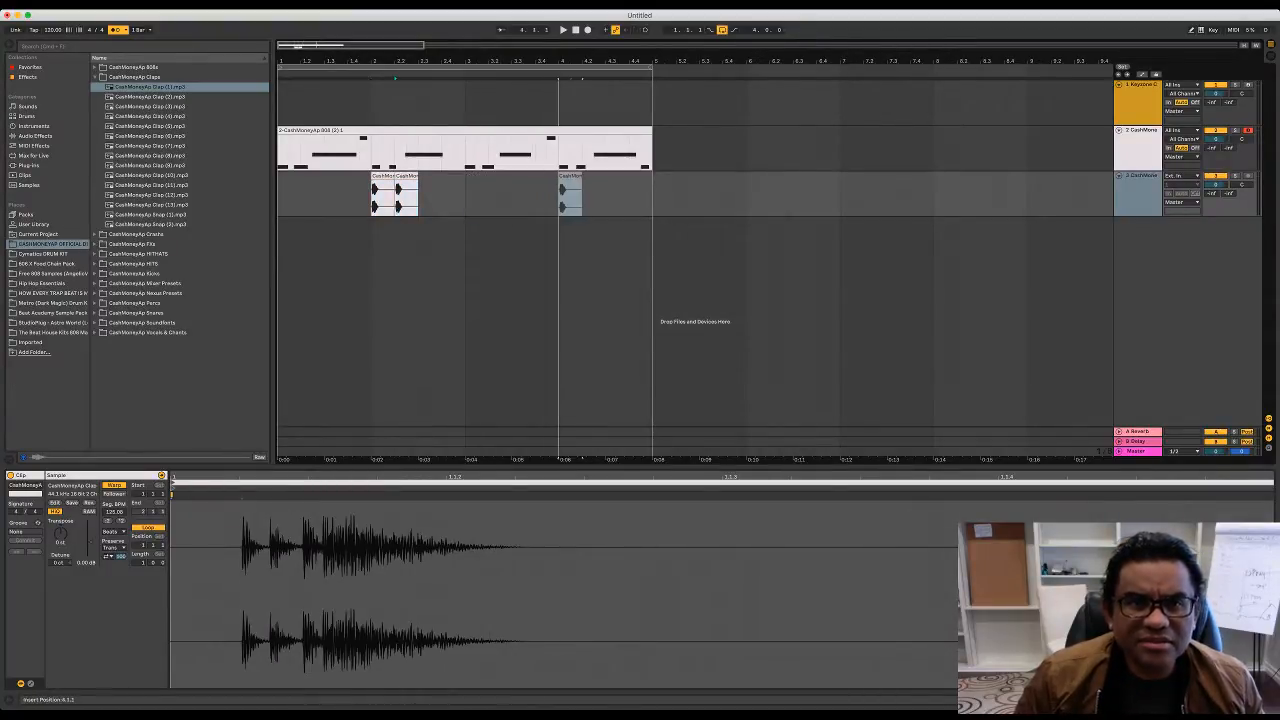
pyautogui.click(284, 300)
pyautogui.press('space')
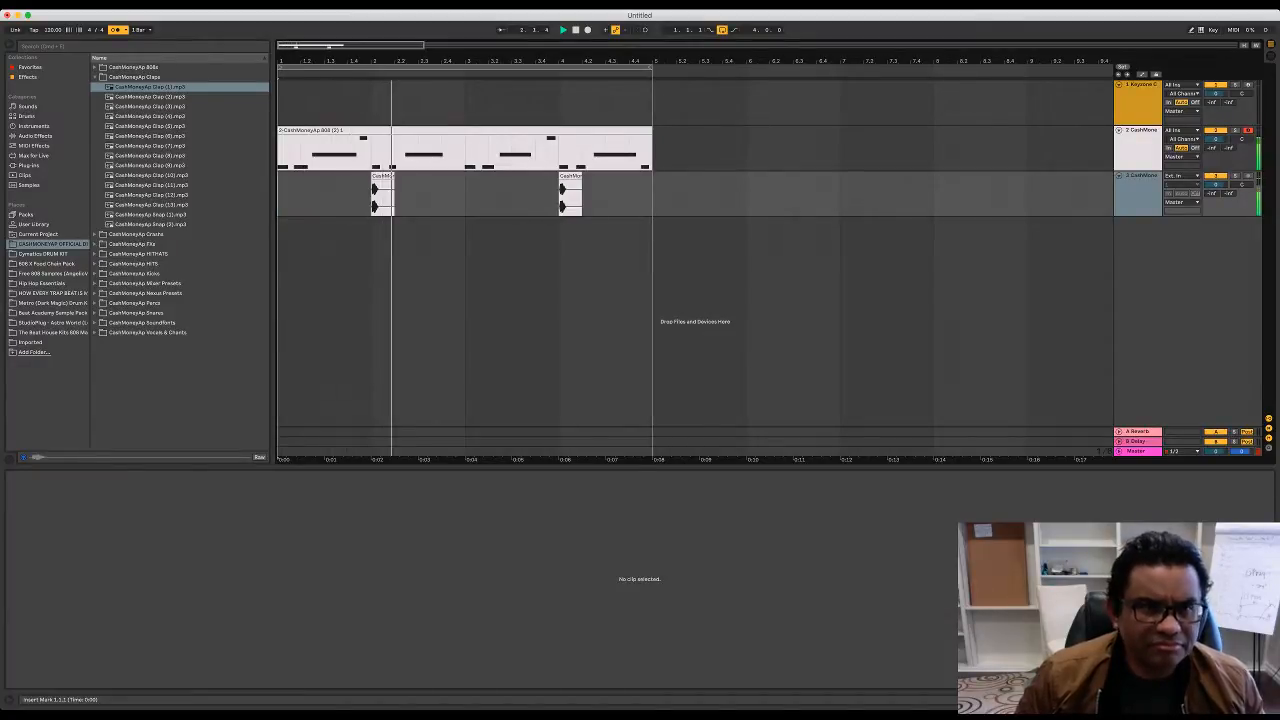
# Step: Move the two clap clips to beats 2 and 4 of bar 1 and play the result from the start
pyautogui.moveTo(383, 195); pyautogui.dragTo(311, 195)
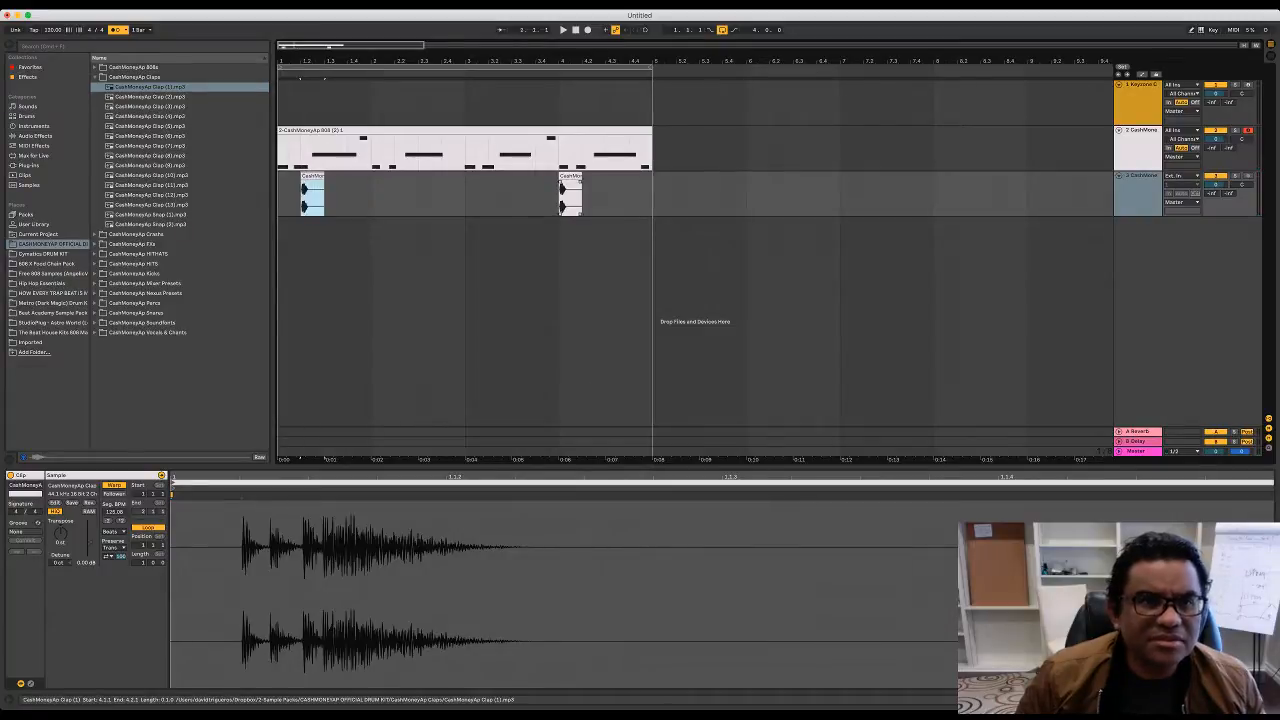
pyautogui.moveTo(570, 176); pyautogui.dragTo(359, 176)
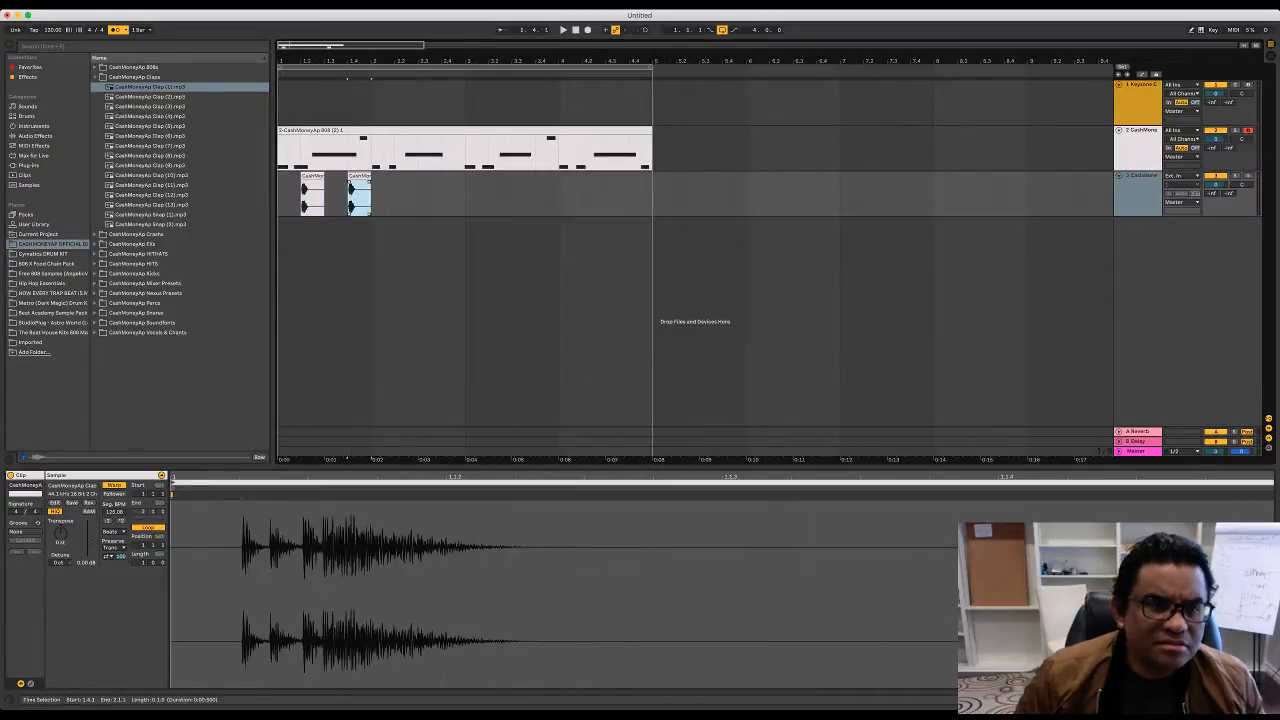
pyautogui.press('space')
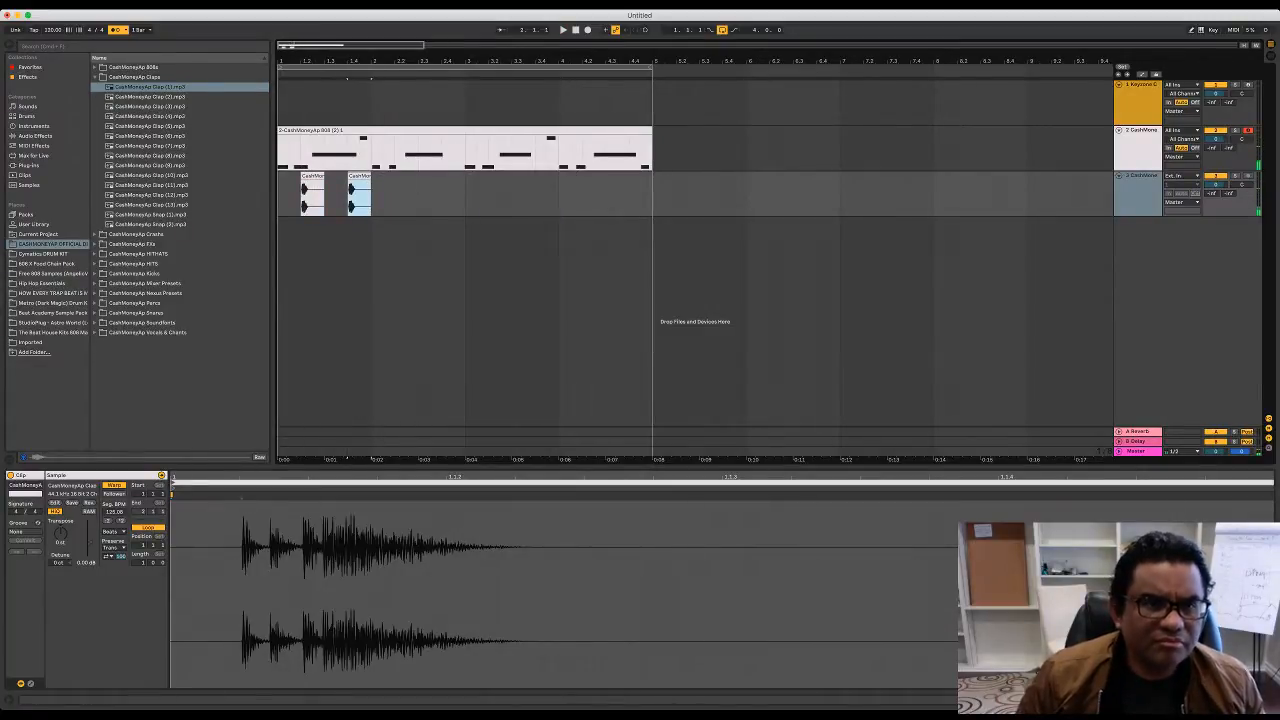
pyautogui.click(280, 195)
pyautogui.press('space')
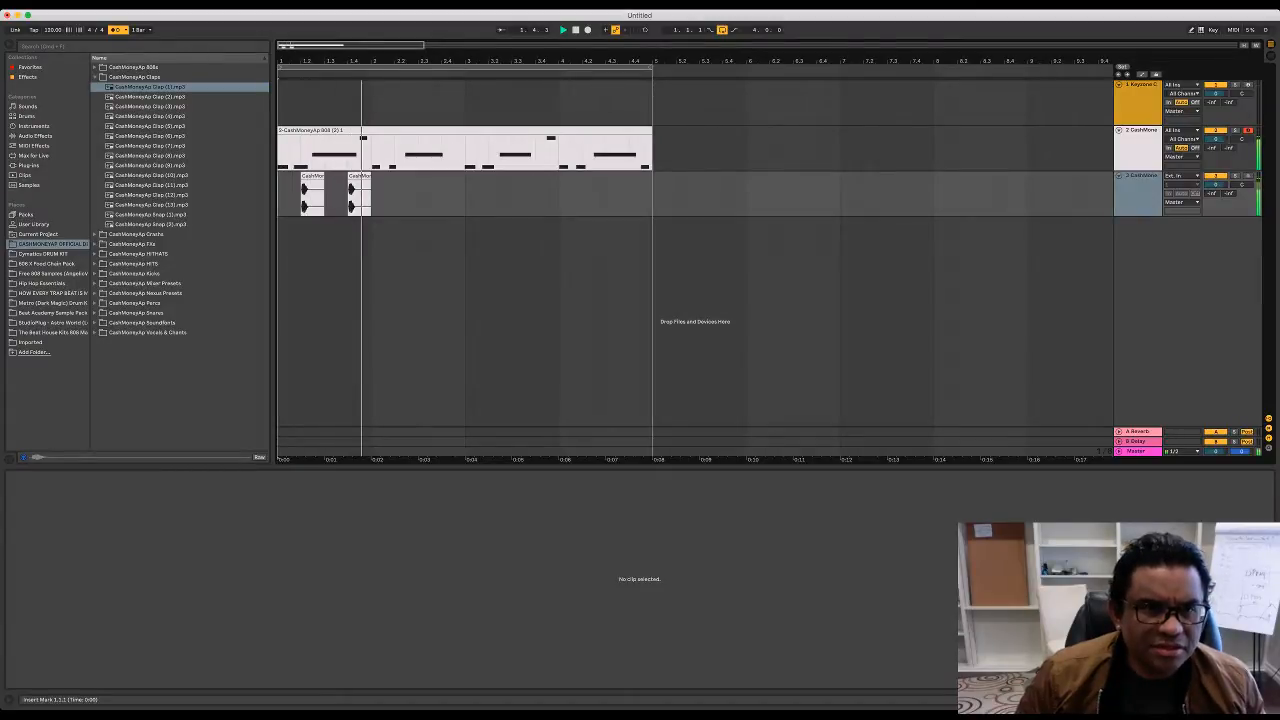
pyautogui.press('space')
# Step: Repeat the full bar-1 clap pattern across bars 2 to 4 and play it with the 808
pyautogui.moveTo(371, 197); pyautogui.dragTo(279, 197)
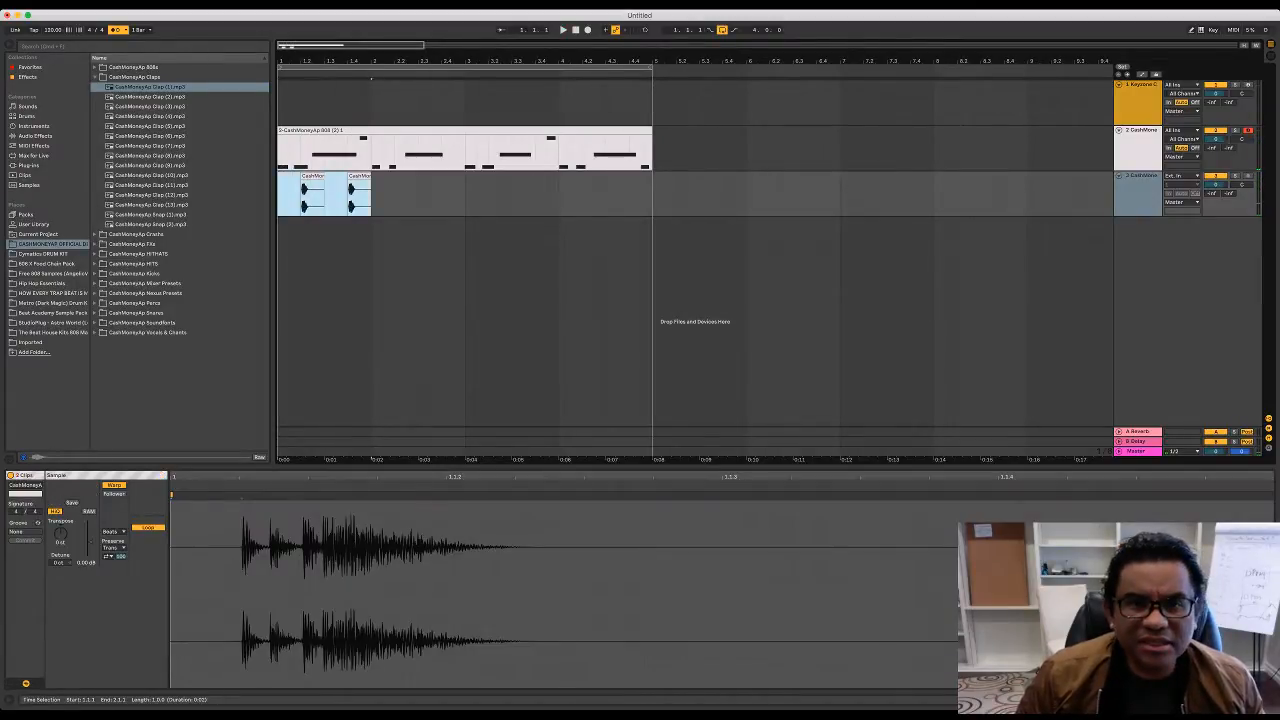
pyautogui.press('super+d')
pyautogui.press('super+d')
pyautogui.press('super+d')
pyautogui.click(280, 195)
pyautogui.press('space')
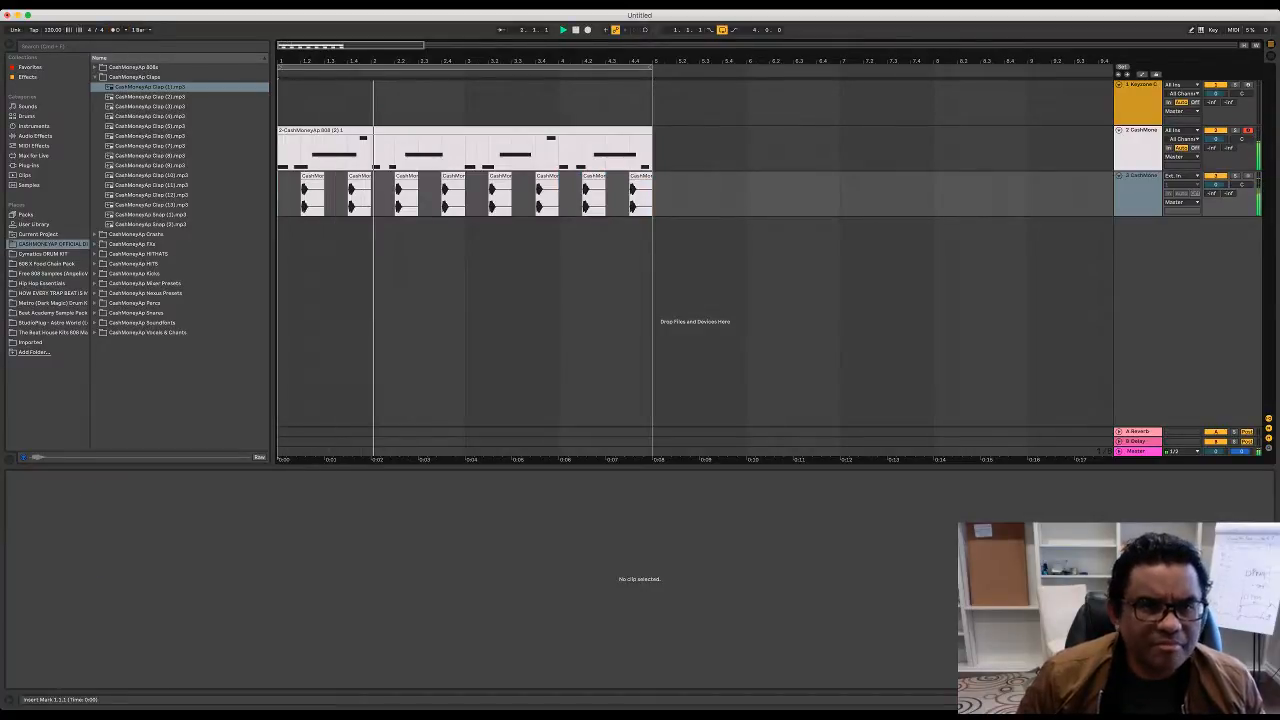
pyautogui.press('space')
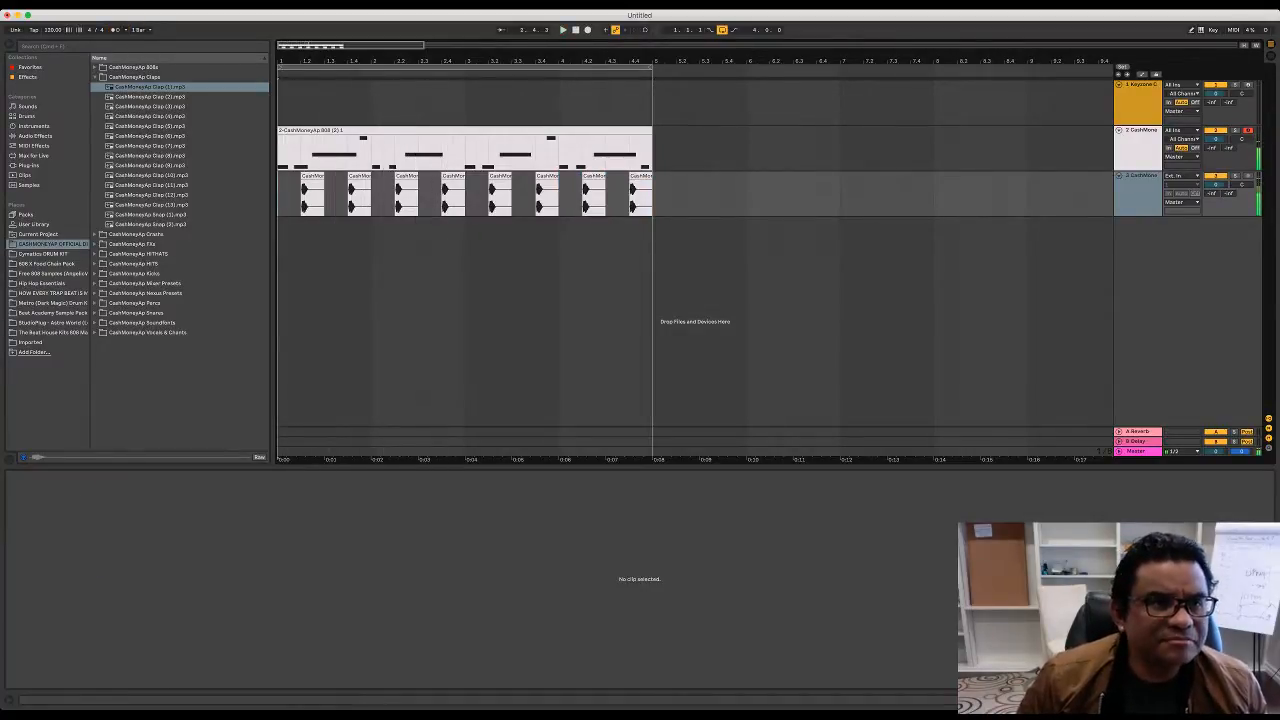
# Step: Audition Clap (2) and Clap (3) for comparison and collapse the Claps folder
pyautogui.click(150, 97)
pyautogui.press('Down')
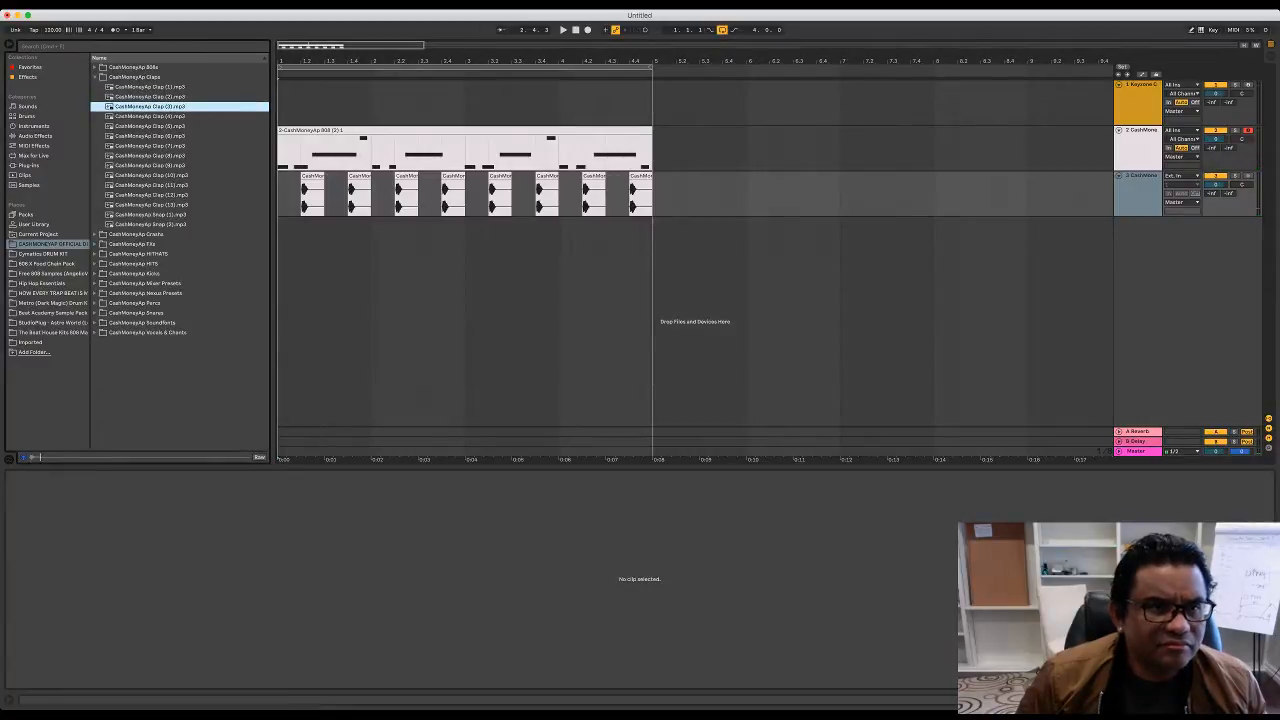
pyautogui.press('Up')
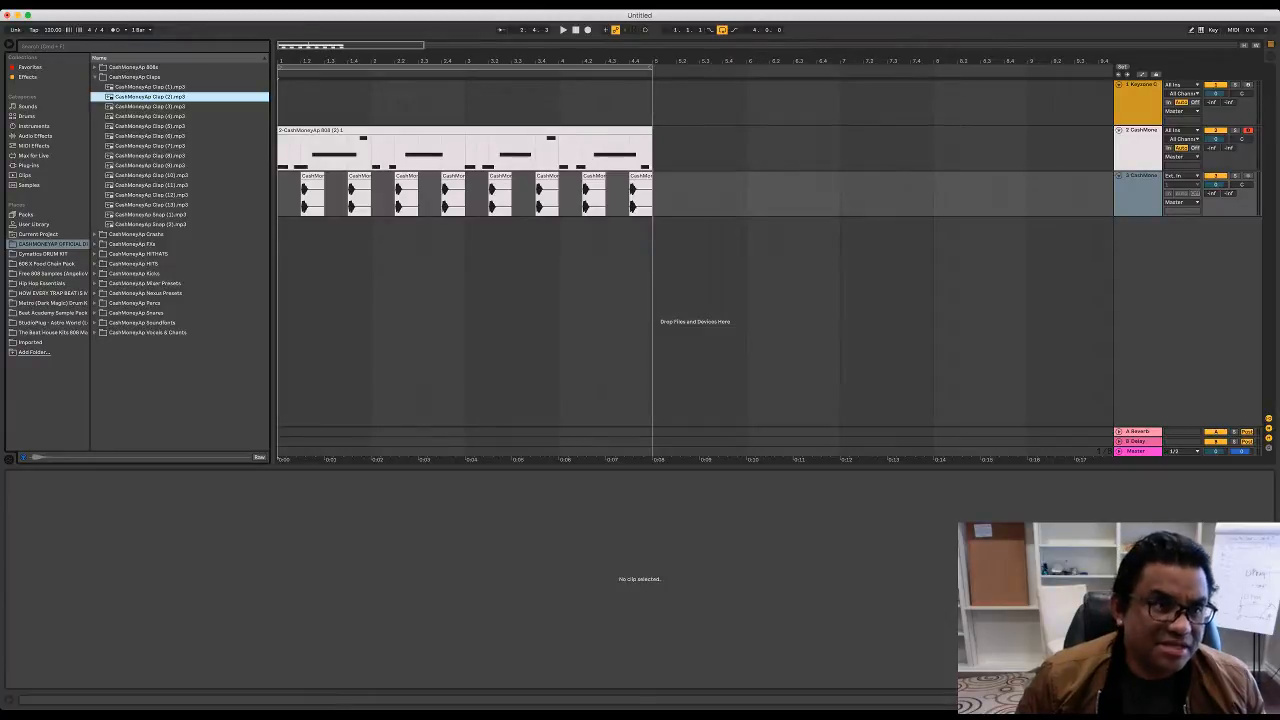
pyautogui.press('Left')
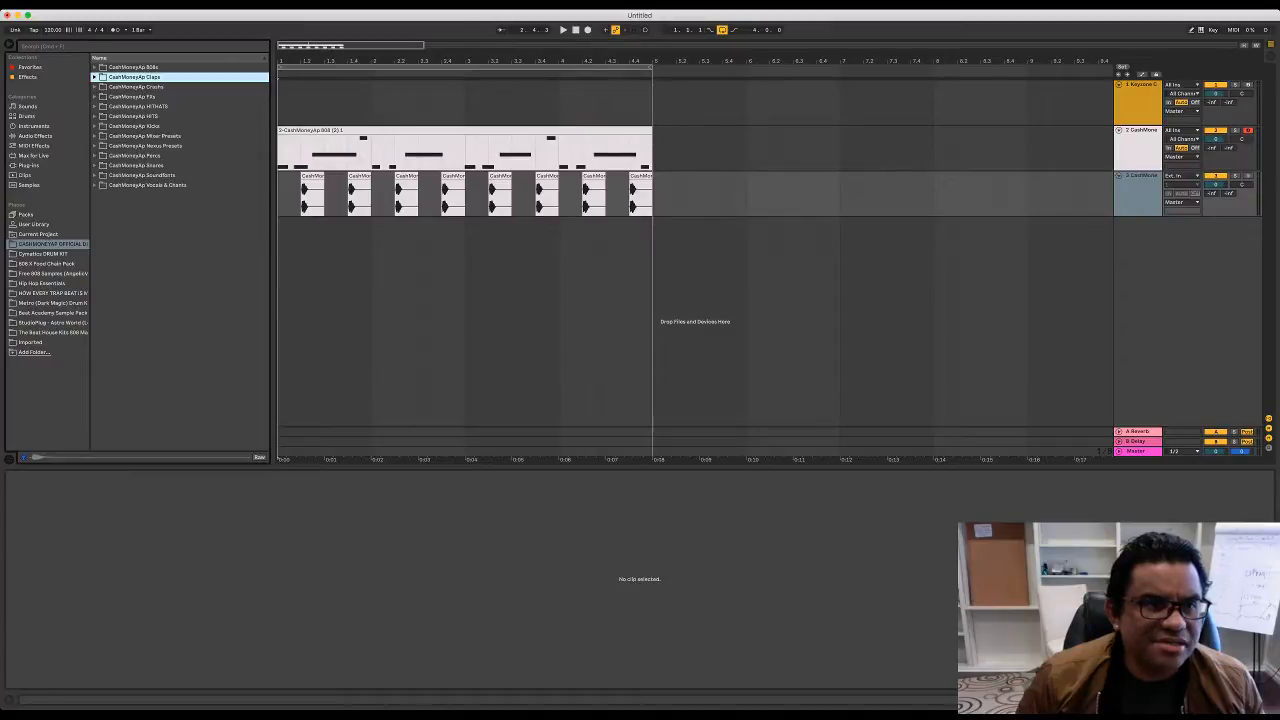
# Step: Add CashMoneyAp Snare (1).mp3 from the Snares folder on a new audio track, on beats 2 and 4 of all four bars
pyautogui.click(95, 166)
pyautogui.press('Down')
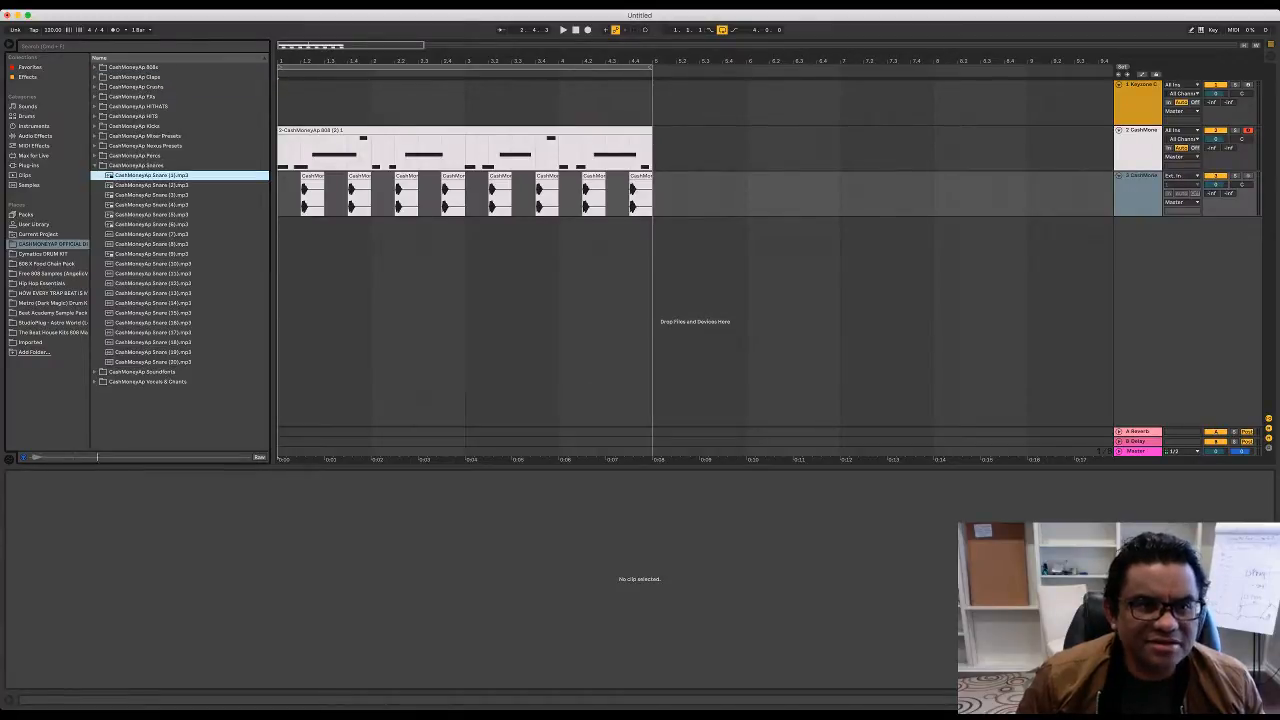
pyautogui.moveTo(151, 175); pyautogui.dragTo(279, 241)
pyautogui.press('super+d')
pyautogui.press('super+d')
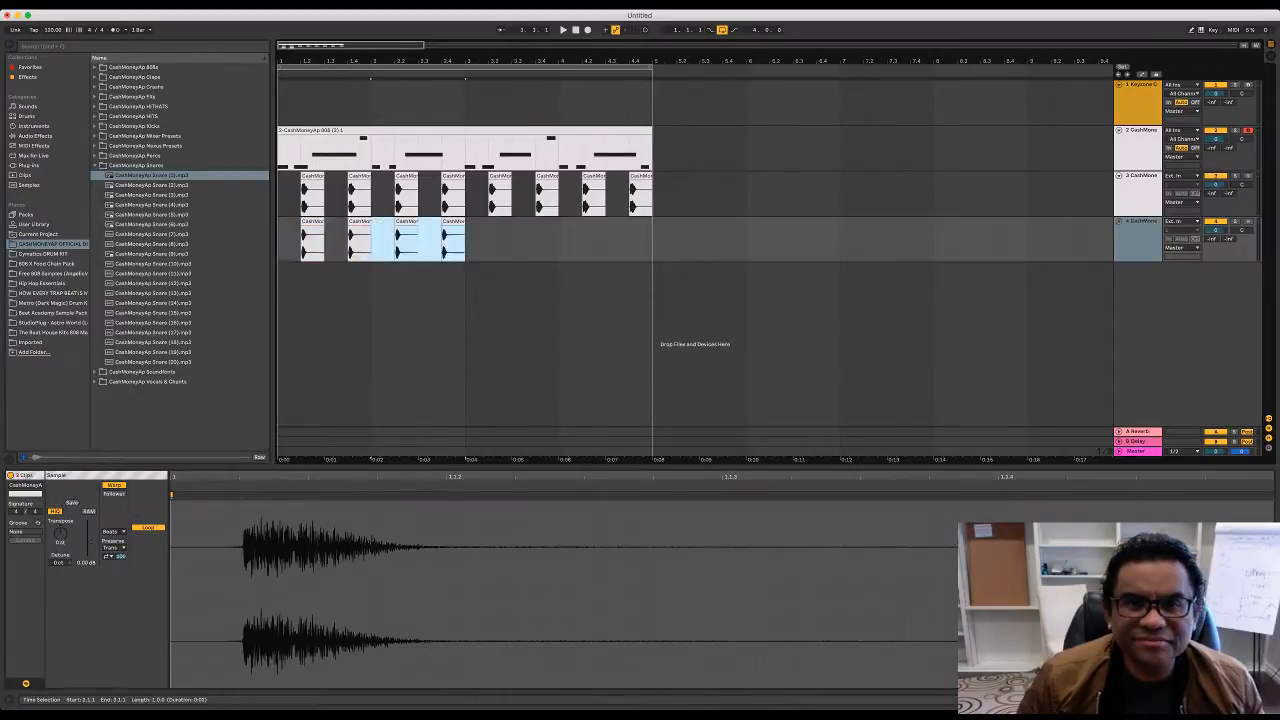
pyautogui.press('super+d')
pyautogui.press('super+d')
# Step: Add fade-outs to the bar-1 snare and clap clips, and delete the clap and snare clips in bars 2 to 4
pyautogui.click(397, 241)
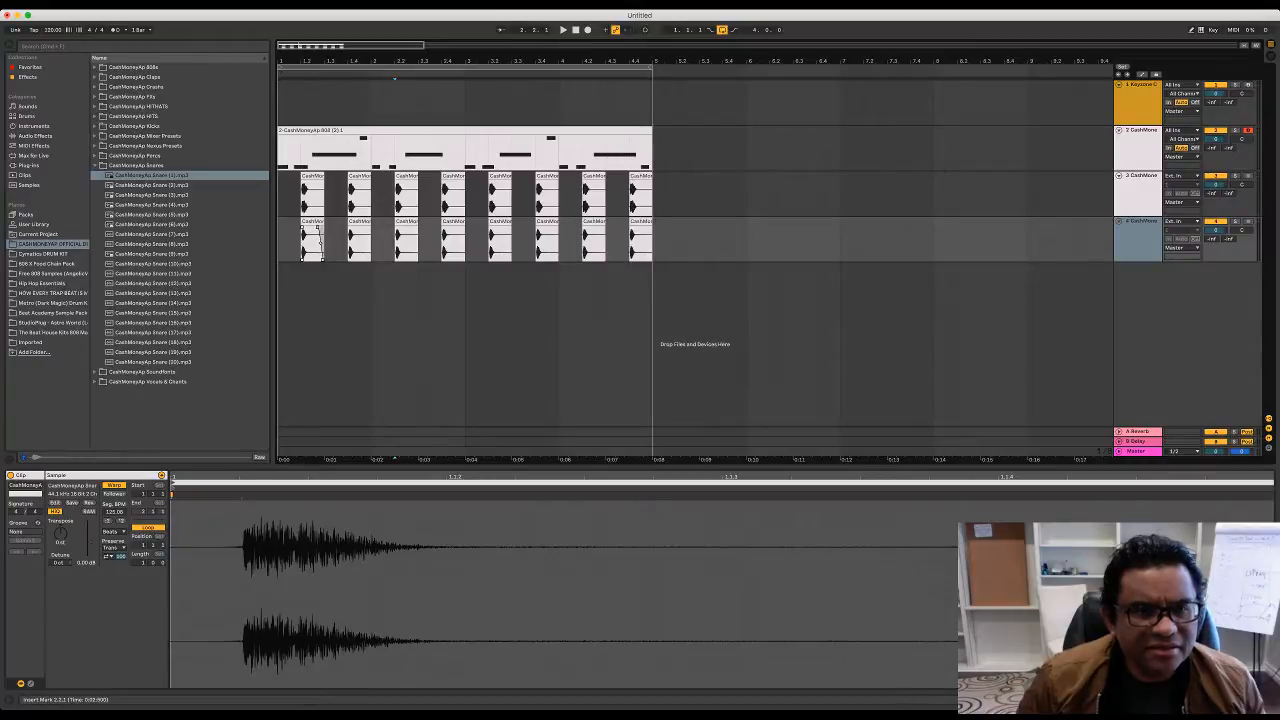
pyautogui.press('space')
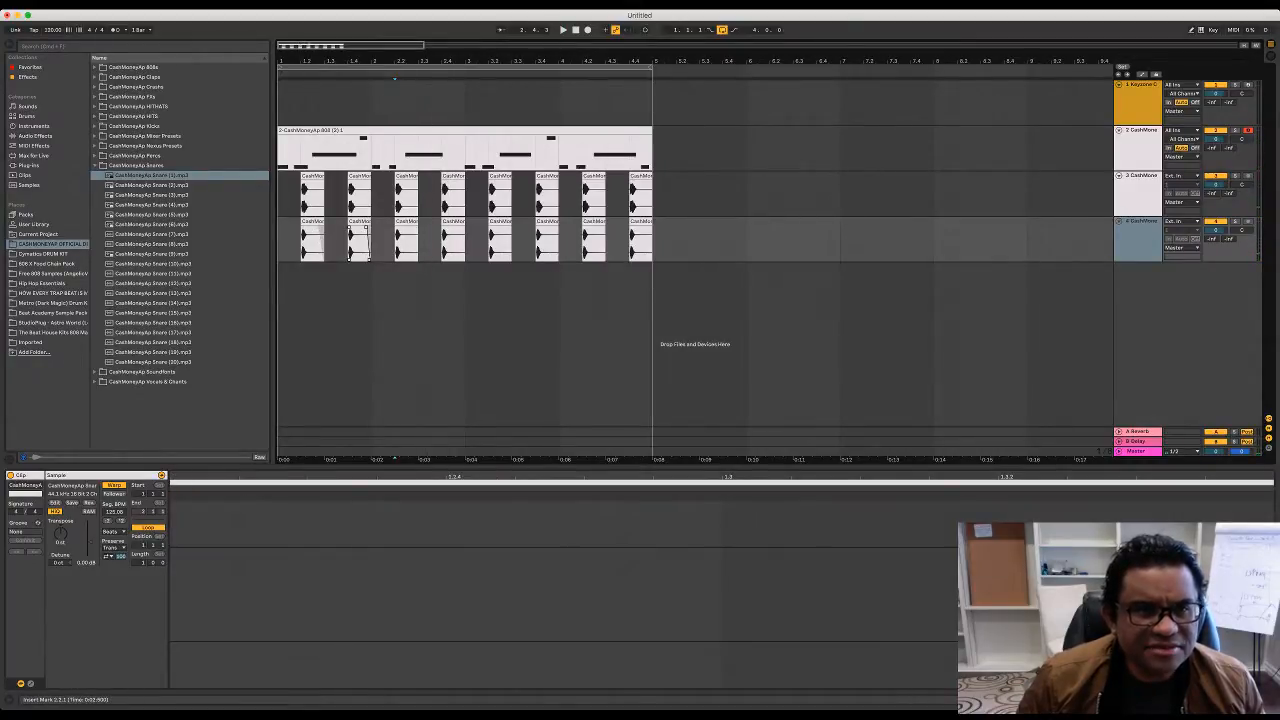
pyautogui.click(320, 183)
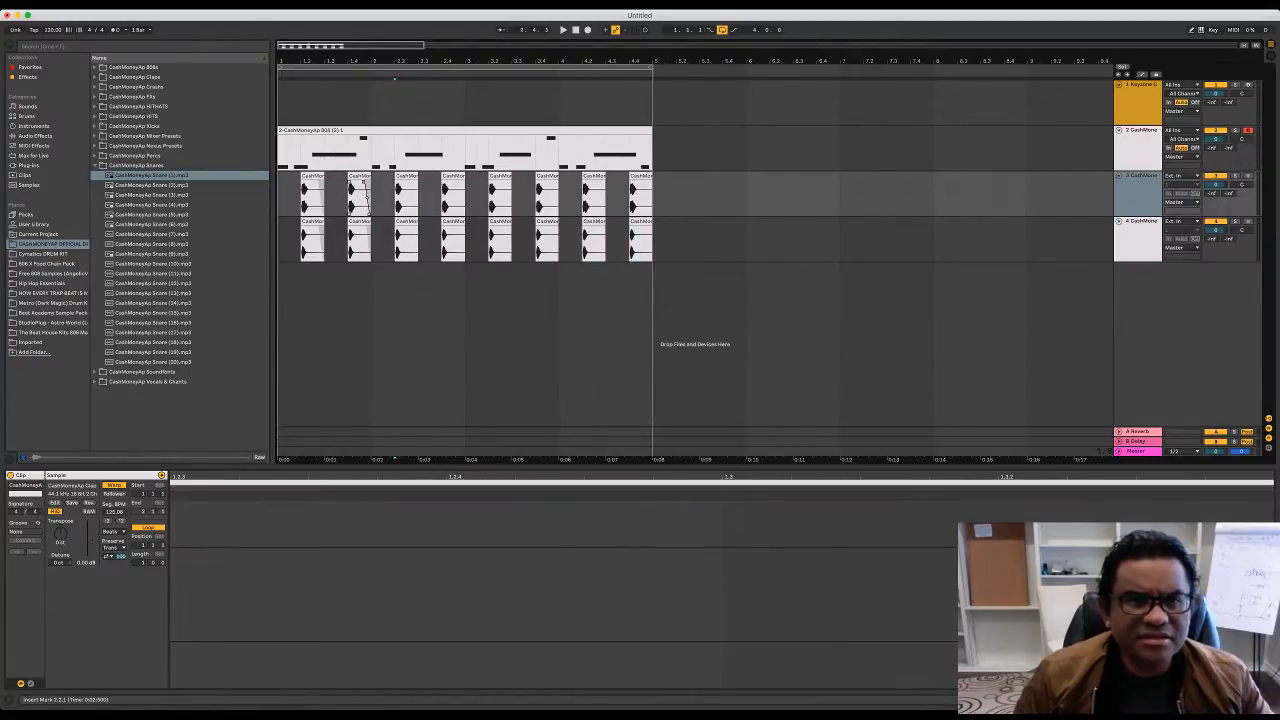
pyautogui.moveTo(664, 195); pyautogui.dragTo(382, 240)
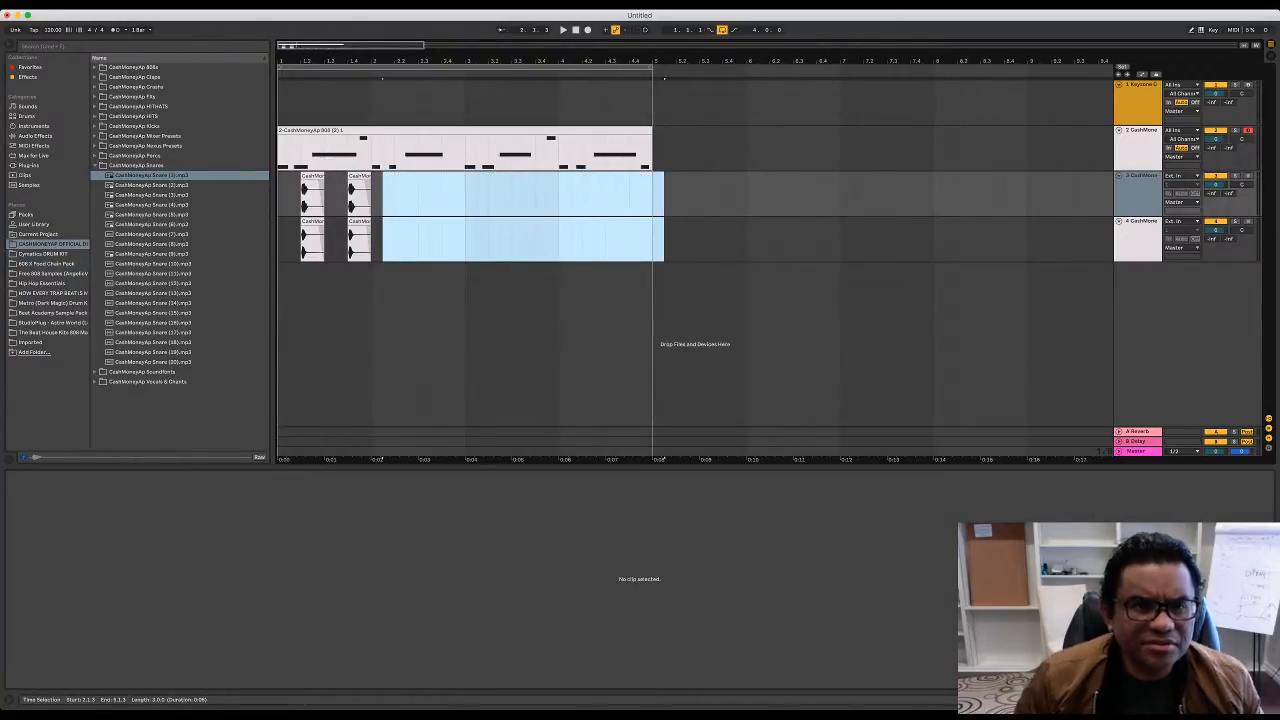
pyautogui.click(382, 240)
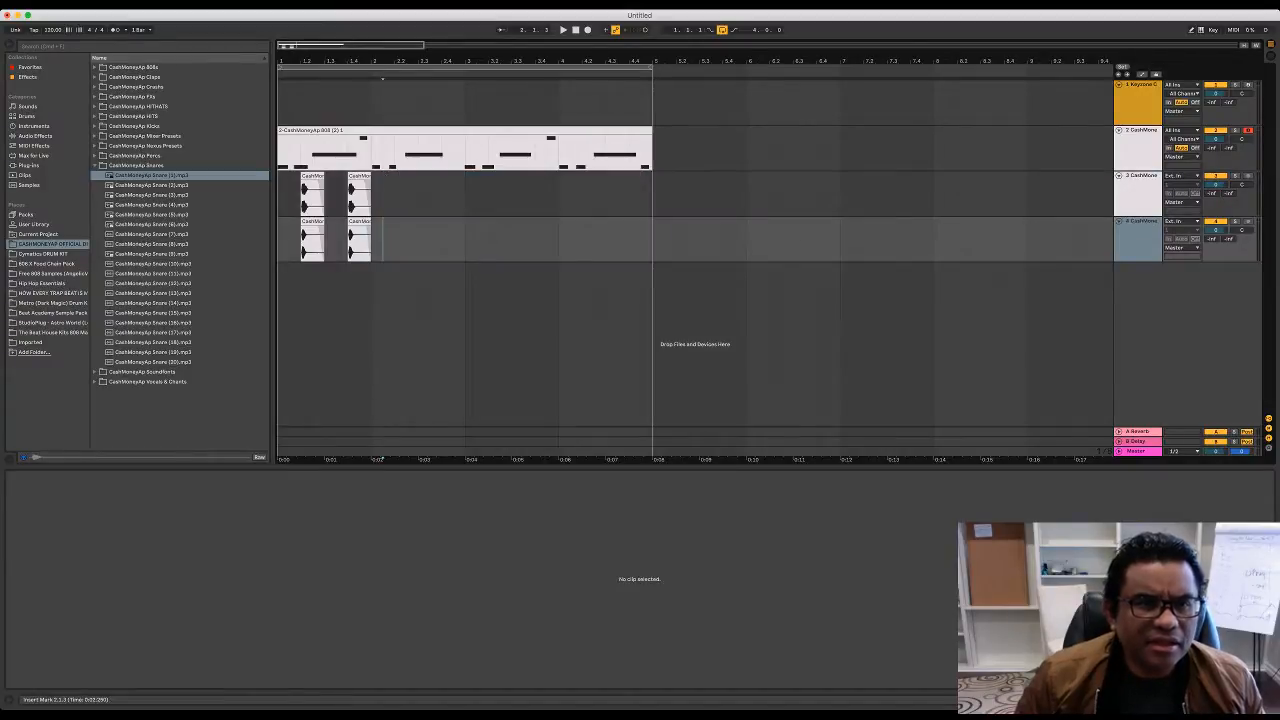
# Step: Duplicate the faded bar-1 claps and snares together across bars 2 to 4 and play from the start
pyautogui.moveTo(373, 240); pyautogui.dragTo(279, 200)
pyautogui.press('super+d')
pyautogui.press('super+d')
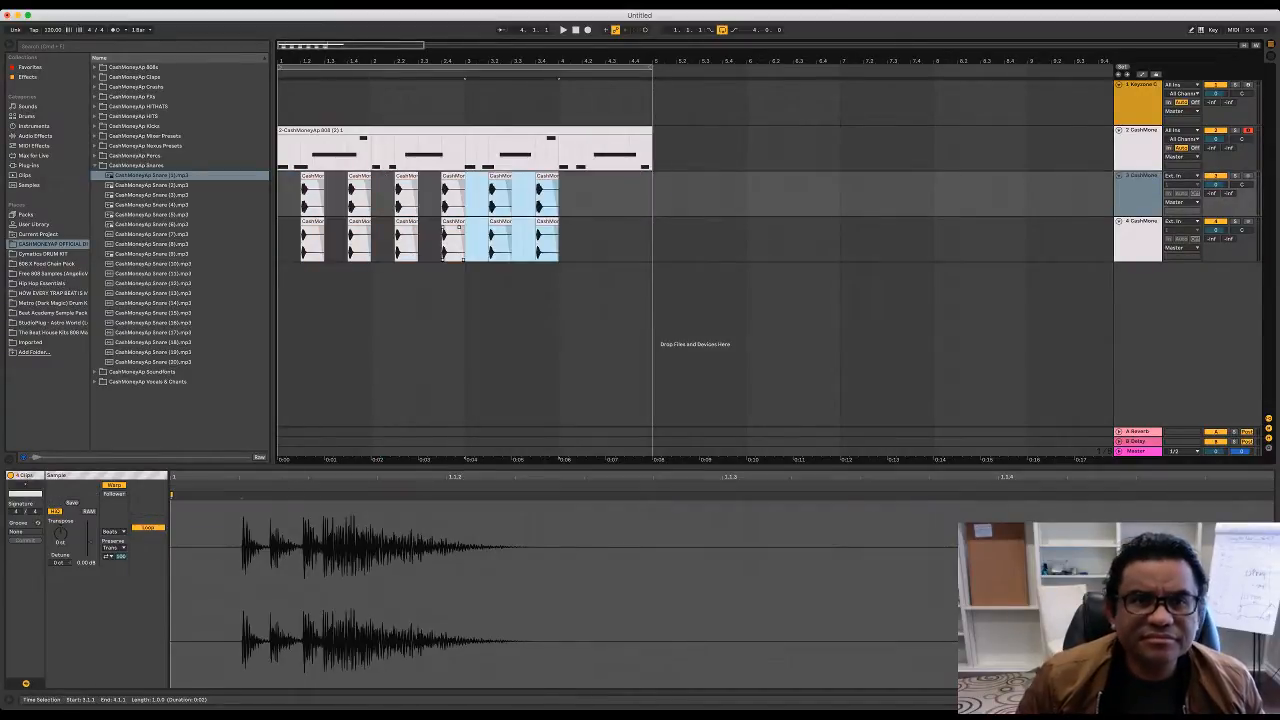
pyautogui.press('super+d')
pyautogui.click(575, 30)
pyautogui.press('space')
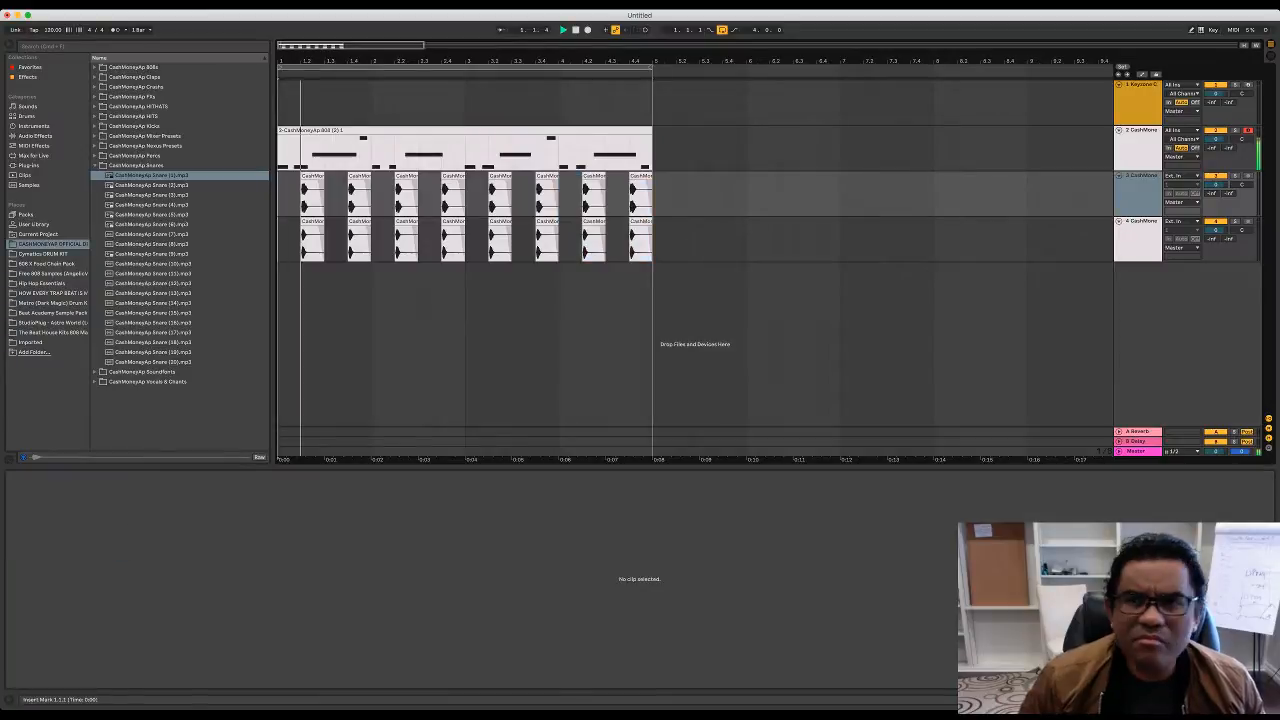
# Step: Show the enlarged Session View mixer and lower the clap and snare track volumes during playback
pyautogui.press('Tab')
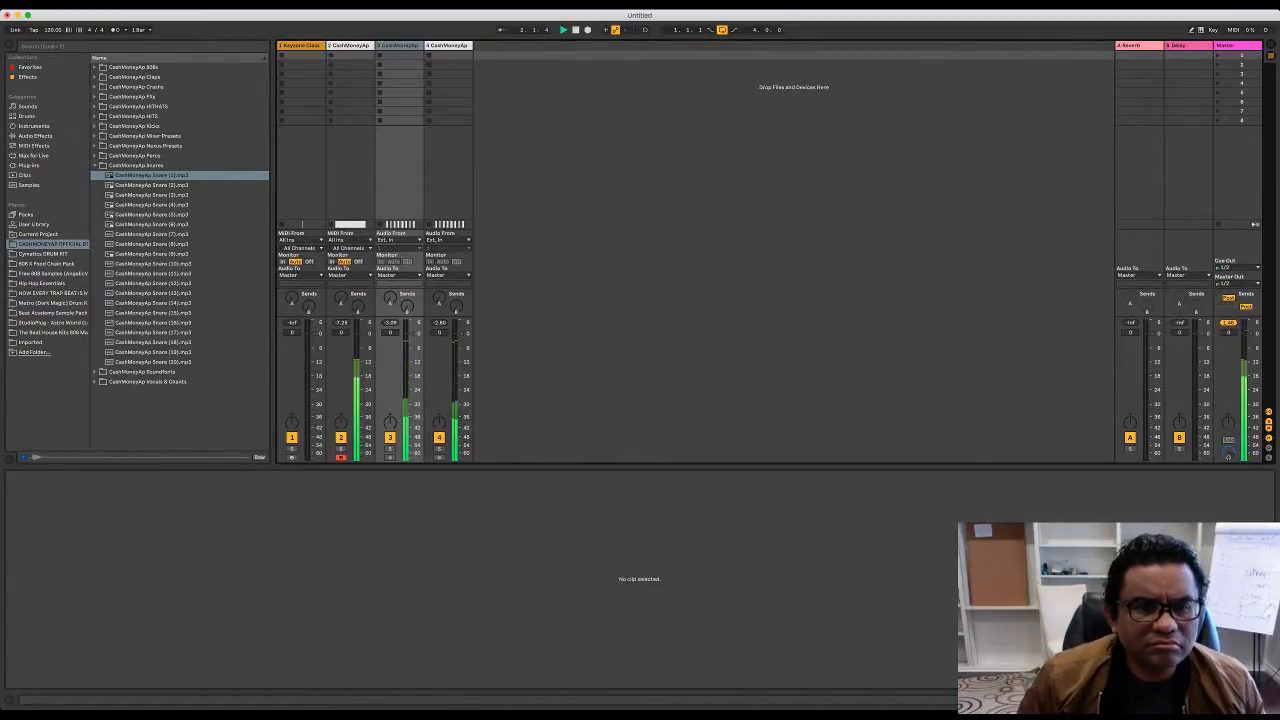
pyautogui.moveTo(421, 466); pyautogui.dragTo(421, 477)
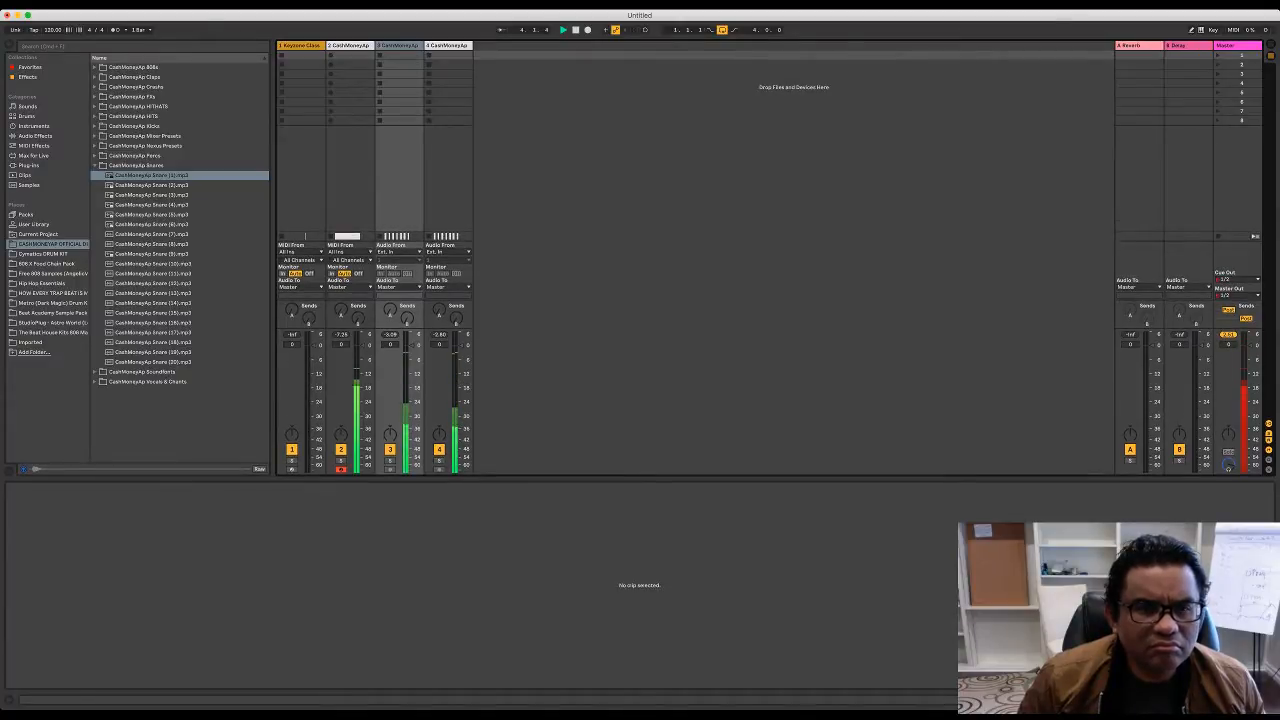
pyautogui.moveTo(410, 345); pyautogui.dragTo(460, 361)
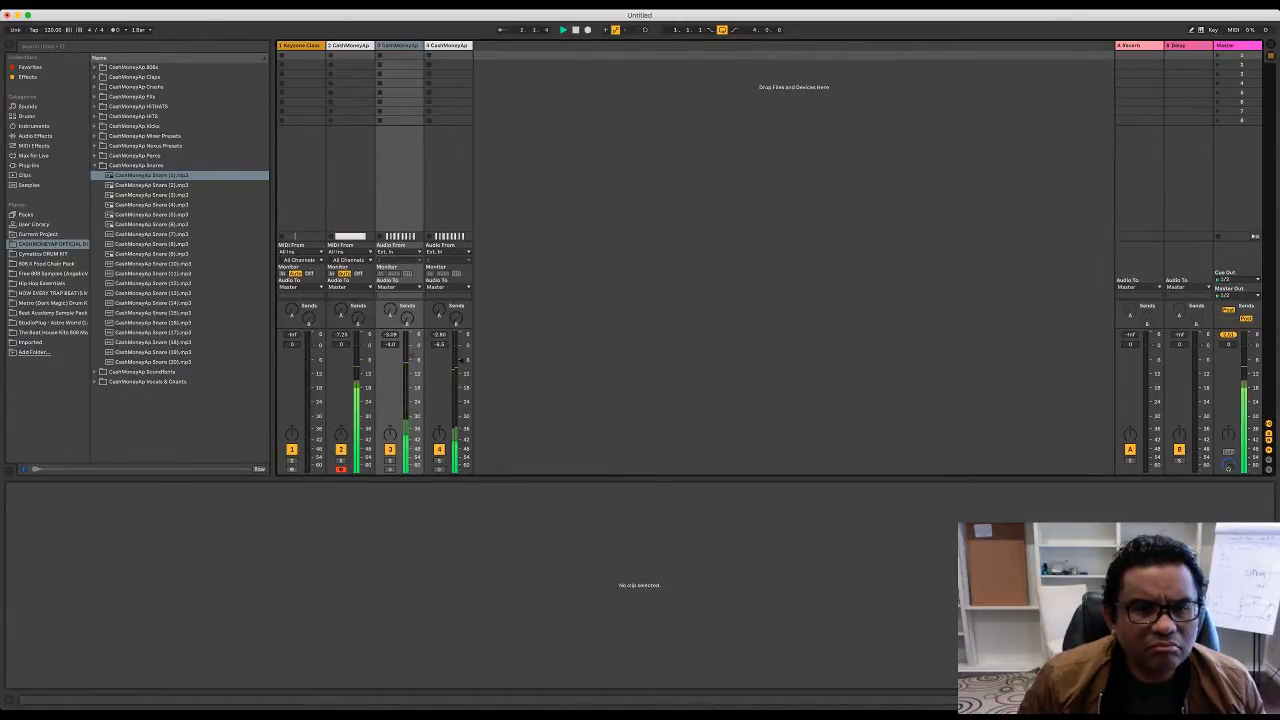
# Step: Solo the 808, clap and snare tracks in turn, and rebalance with the clap volume lower and the snare at -2.8 dB
pyautogui.click(341, 461)
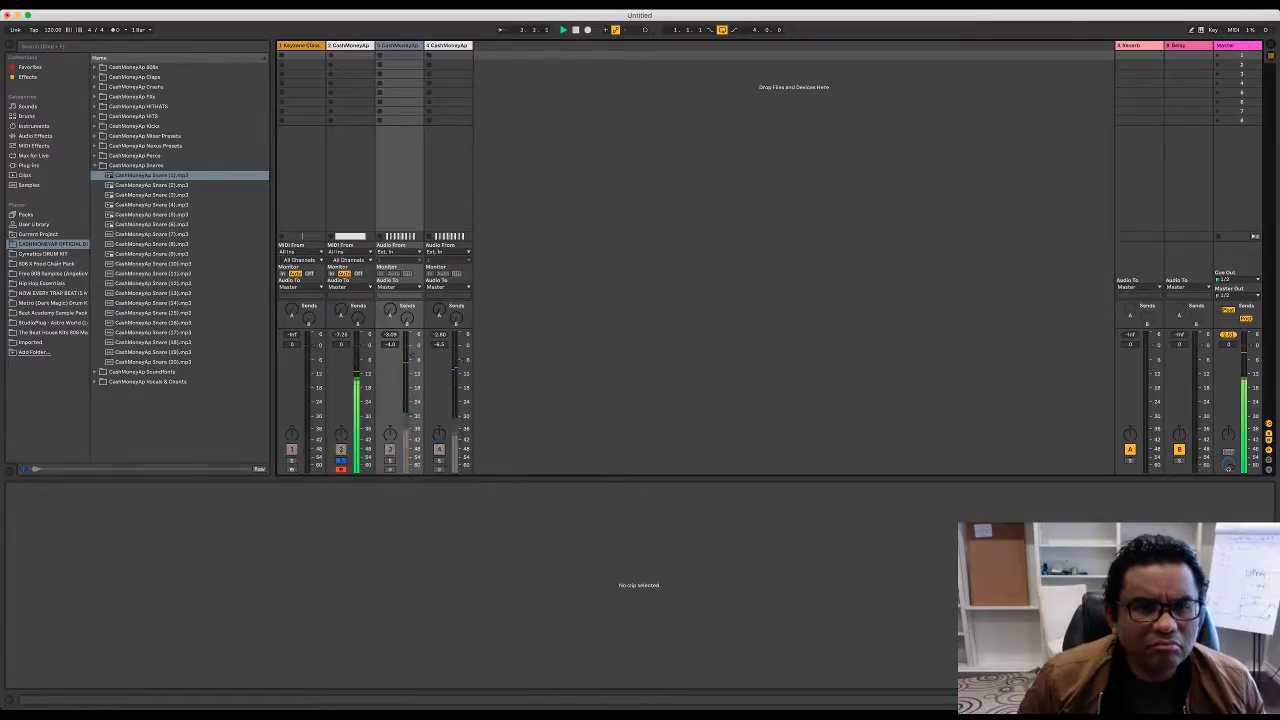
pyautogui.click(390, 461)
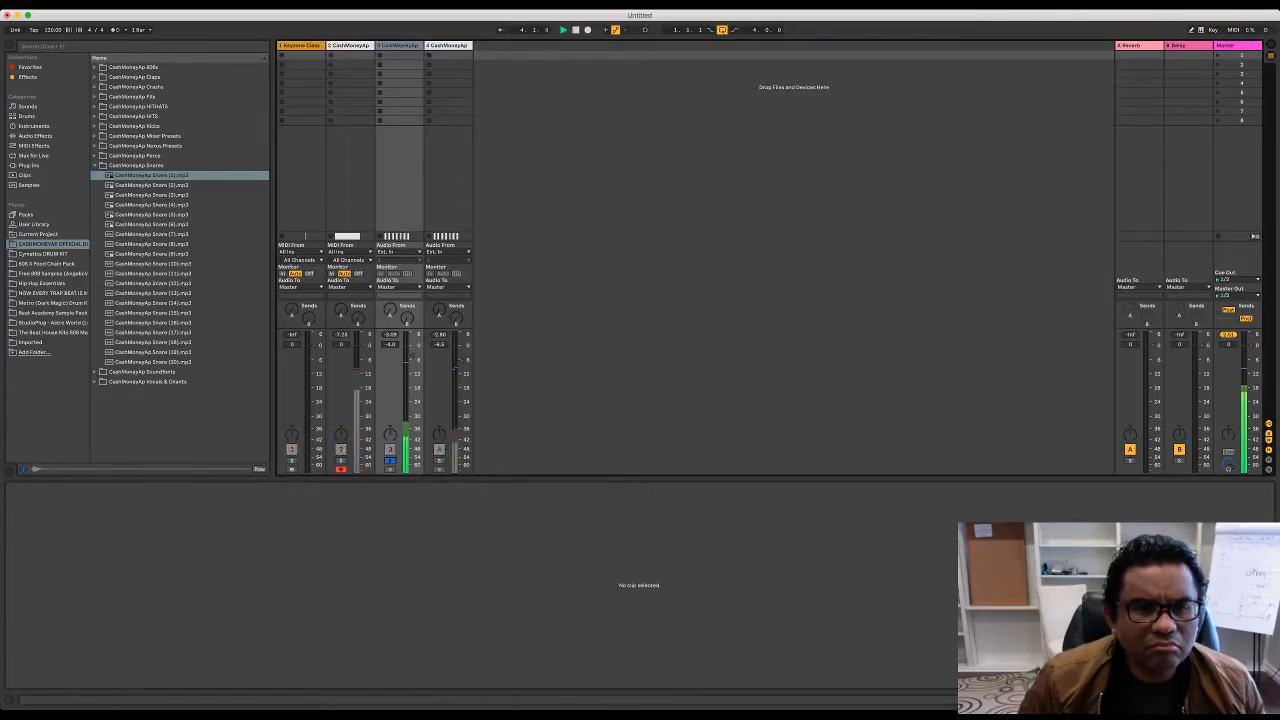
pyautogui.click(390, 461)
pyautogui.click(439, 461)
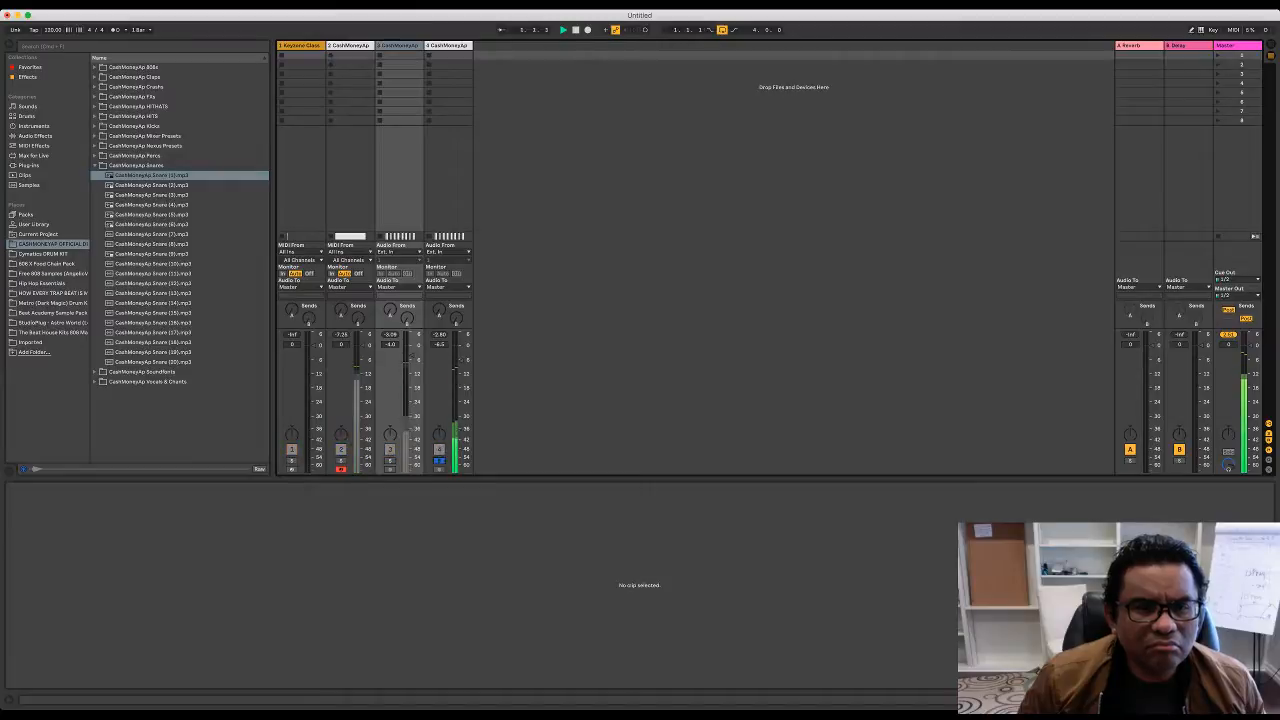
pyautogui.click(439, 461)
pyautogui.moveTo(409, 360); pyautogui.dragTo(410, 380)
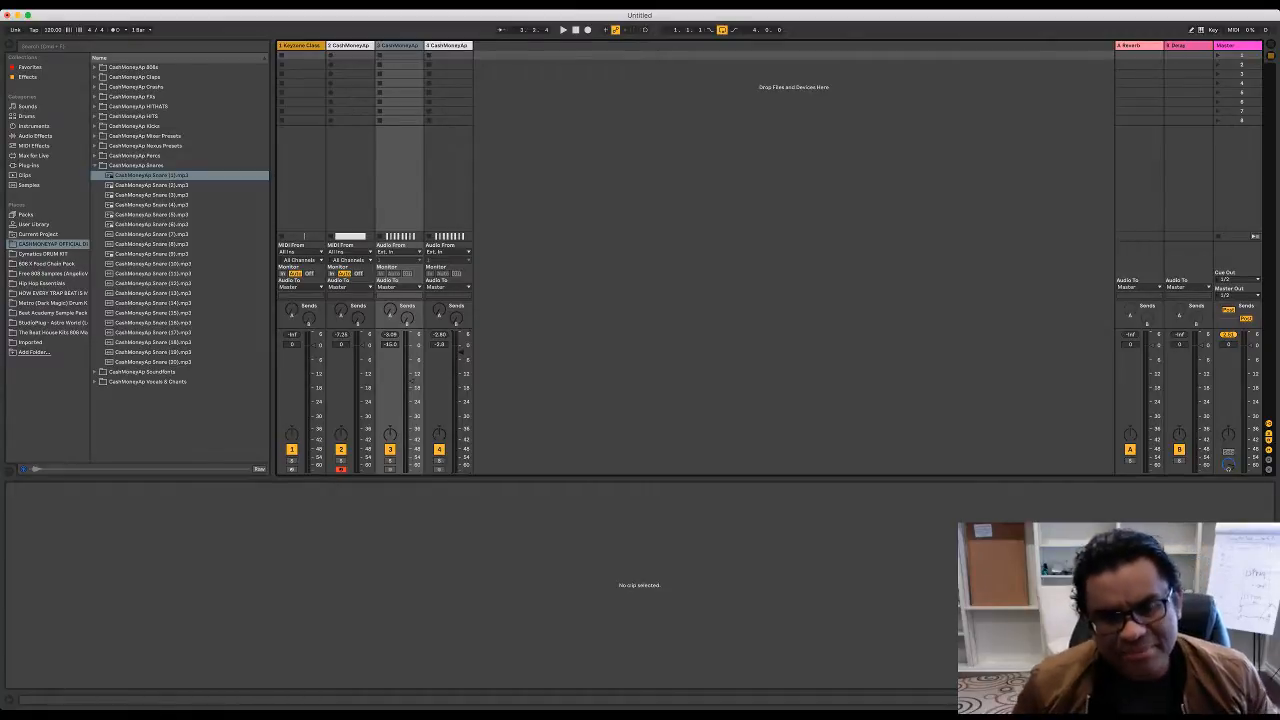
# Step: Toggle the snare's solo, lower the clap track volume to -16.0 dB during playback, and return to the Arrangement View
pyautogui.click(439, 461)
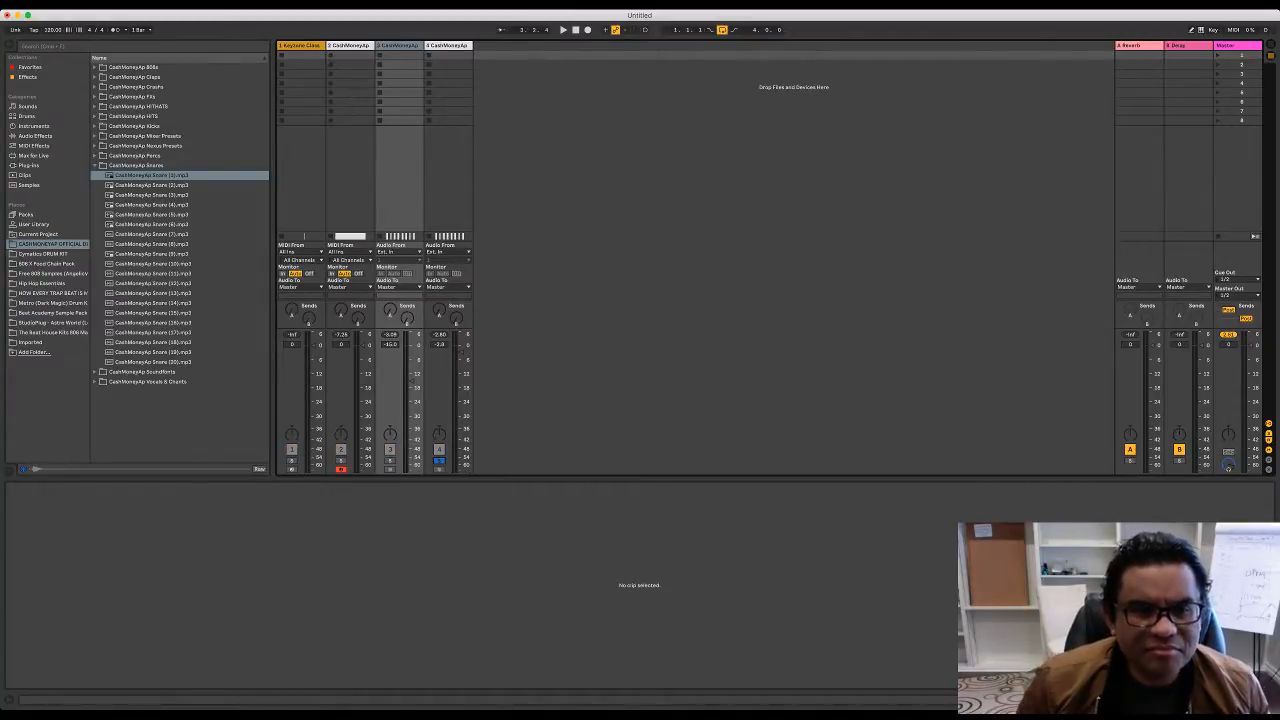
pyautogui.click(439, 461)
pyautogui.press('space')
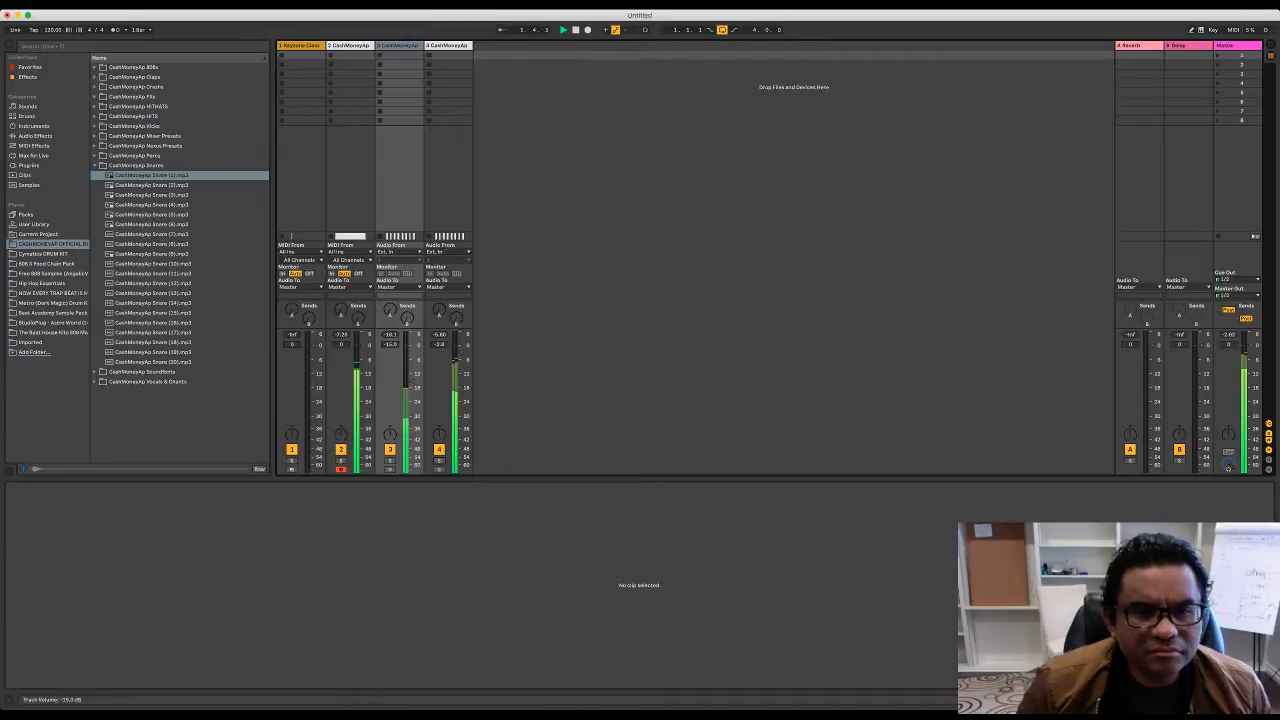
pyautogui.moveTo(411, 381)
pyautogui.mouseDown()
pyautogui.moveTo(411, 367)
pyautogui.moveTo(411, 389)
pyautogui.mouseUp()
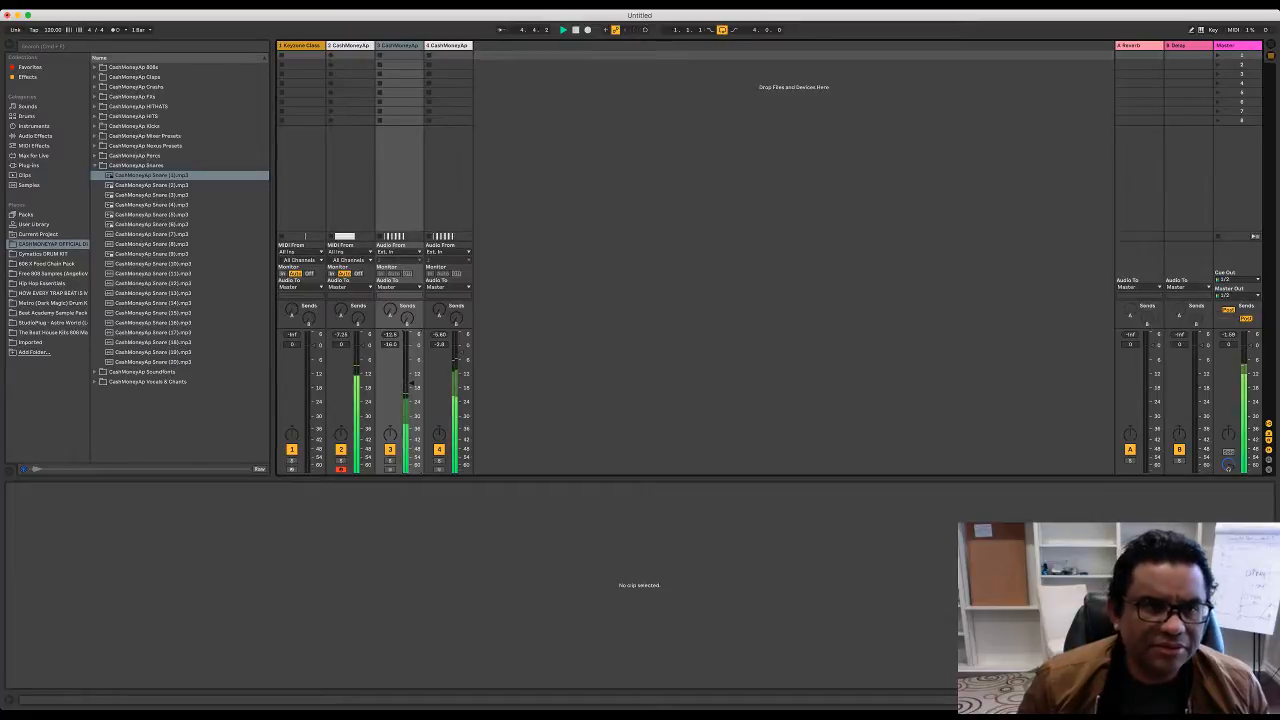
pyautogui.press('space')
pyautogui.press('Tab')
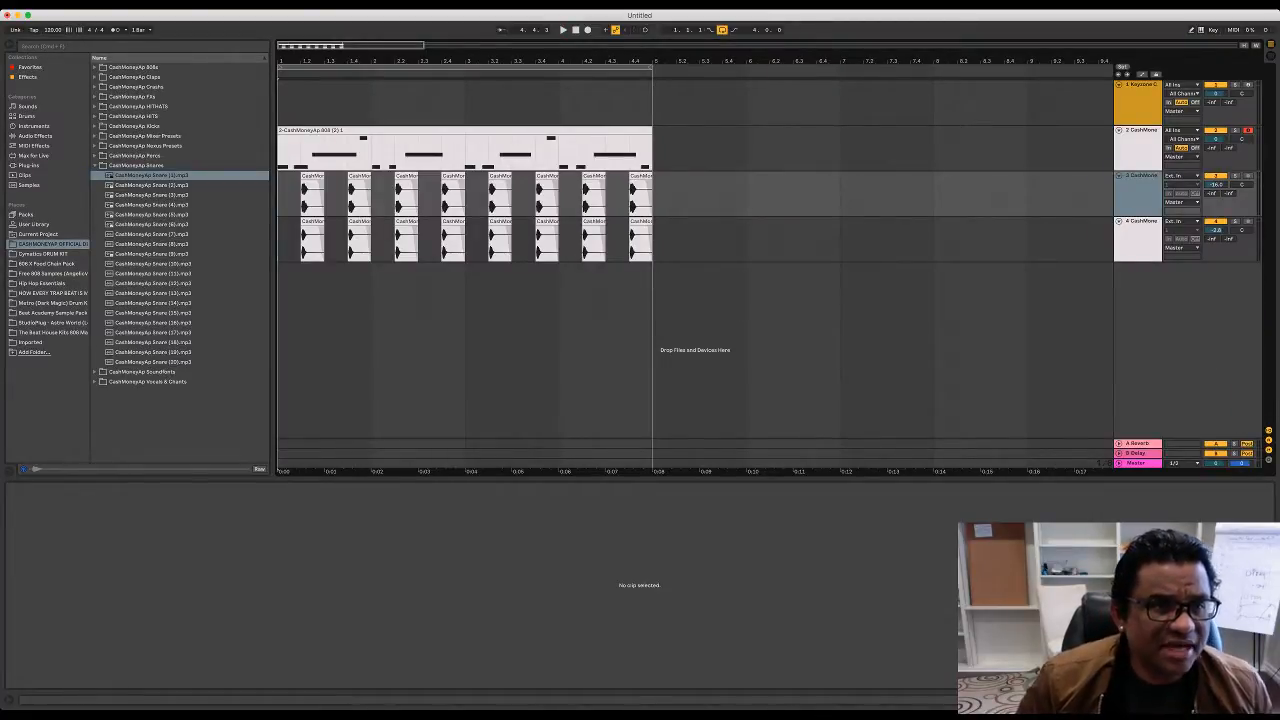
# Step: Collapse the CashMoneyAp Snares folder, expand CashMoneyAp Kicks and audition its samples from Kick (1) through Kick (7)
pyautogui.click(95, 166)
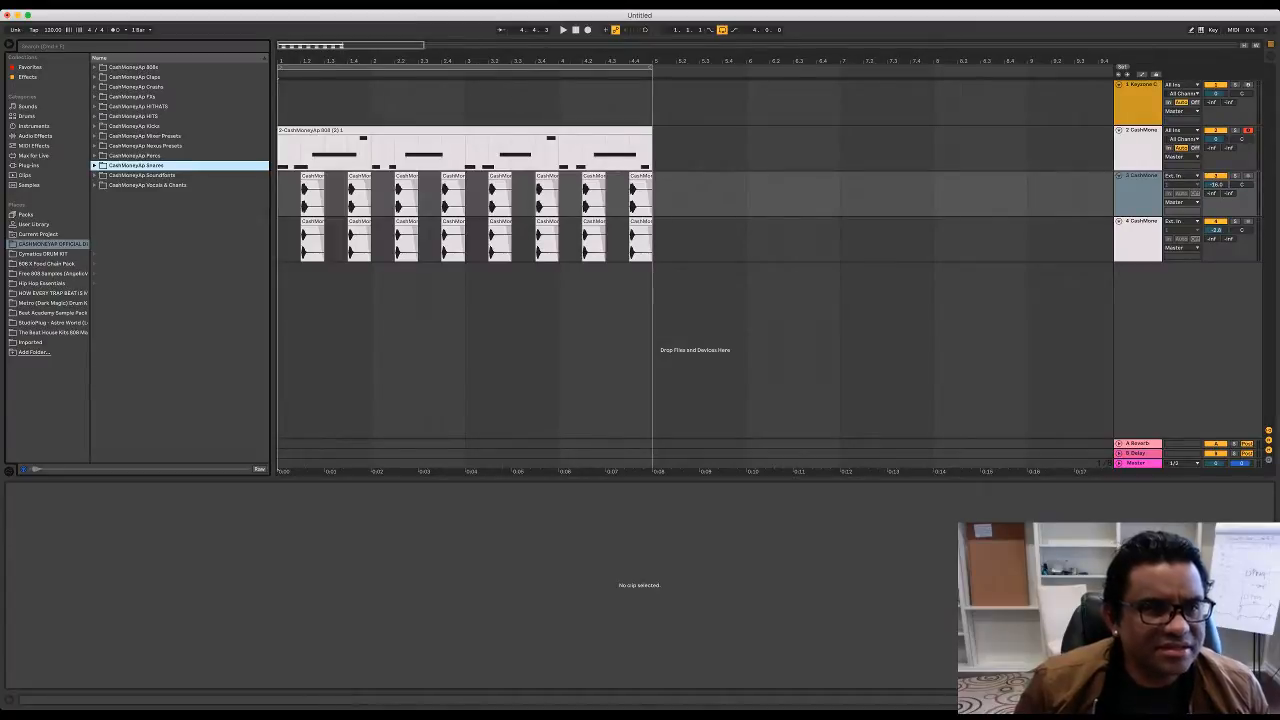
pyautogui.press('Up')
pyautogui.press('Up')
pyautogui.press('Up')
pyautogui.press('Up')
pyautogui.press('Right')
pyautogui.press('Down')
pyautogui.press('Down')
pyautogui.press('Down')
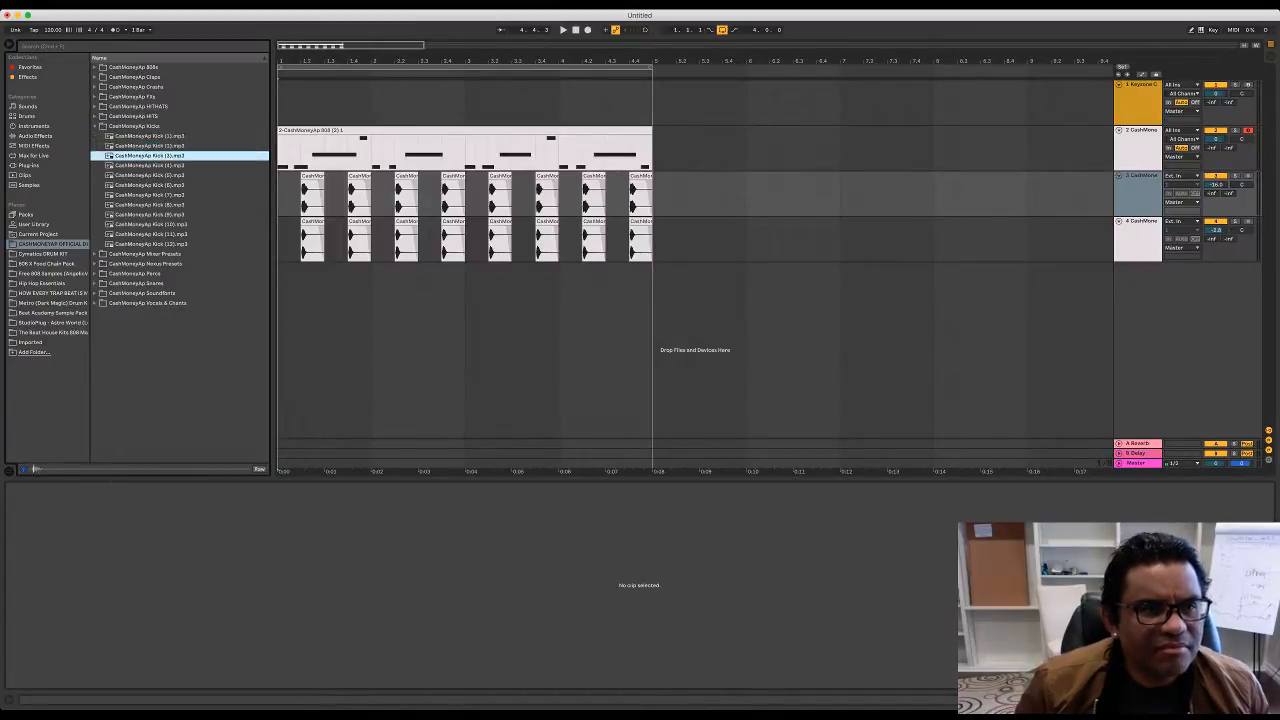
pyautogui.press('Down')
pyautogui.press('Down')
pyautogui.press('Down')
pyautogui.press('Down')
pyautogui.press('Down')
pyautogui.press('Down')
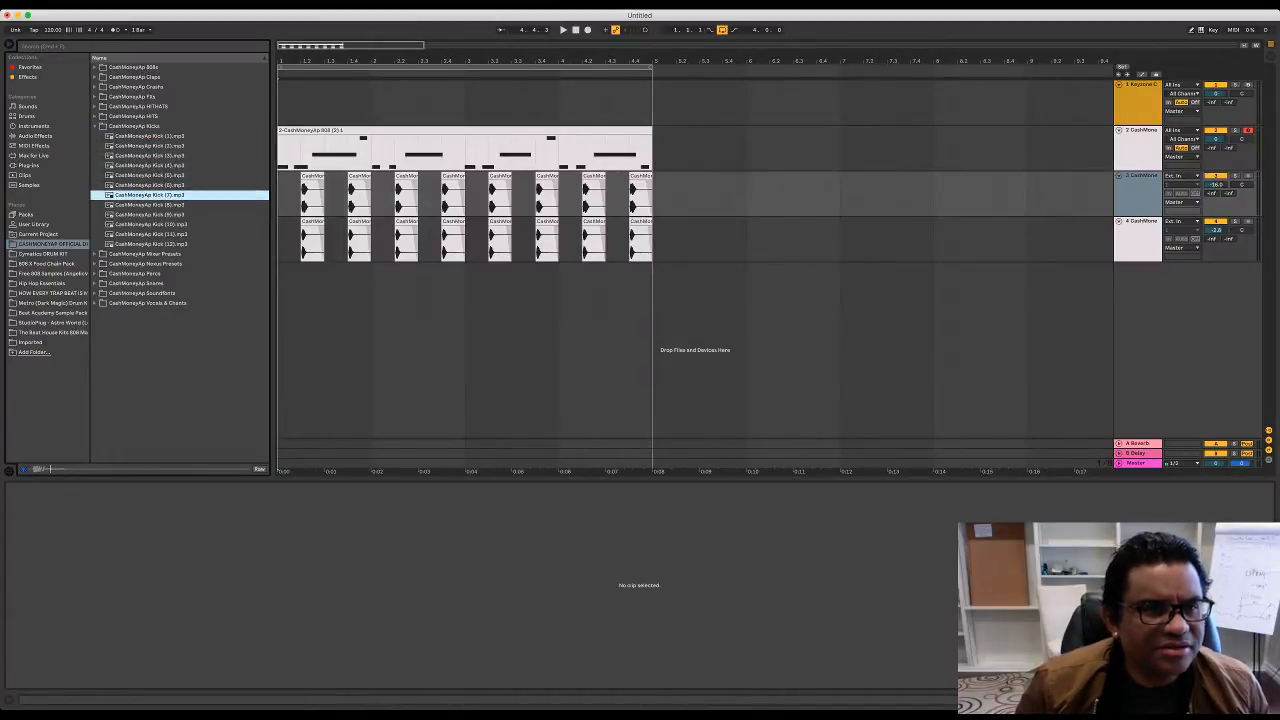
# Step: Compare the first three kicks and place CashMoneyAp Kick (2) on a new audio track at the start of bar 1
pyautogui.click(150, 136)
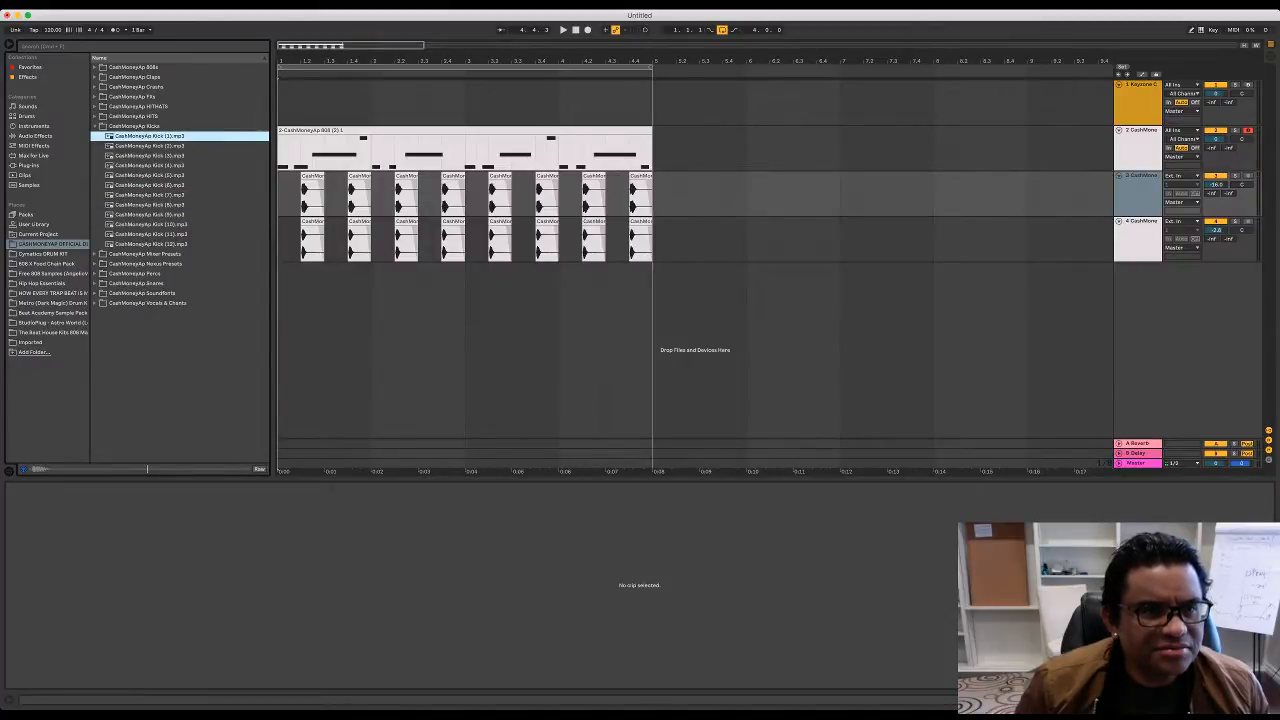
pyautogui.press('Down')
pyautogui.press('Down')
pyautogui.press('Up')
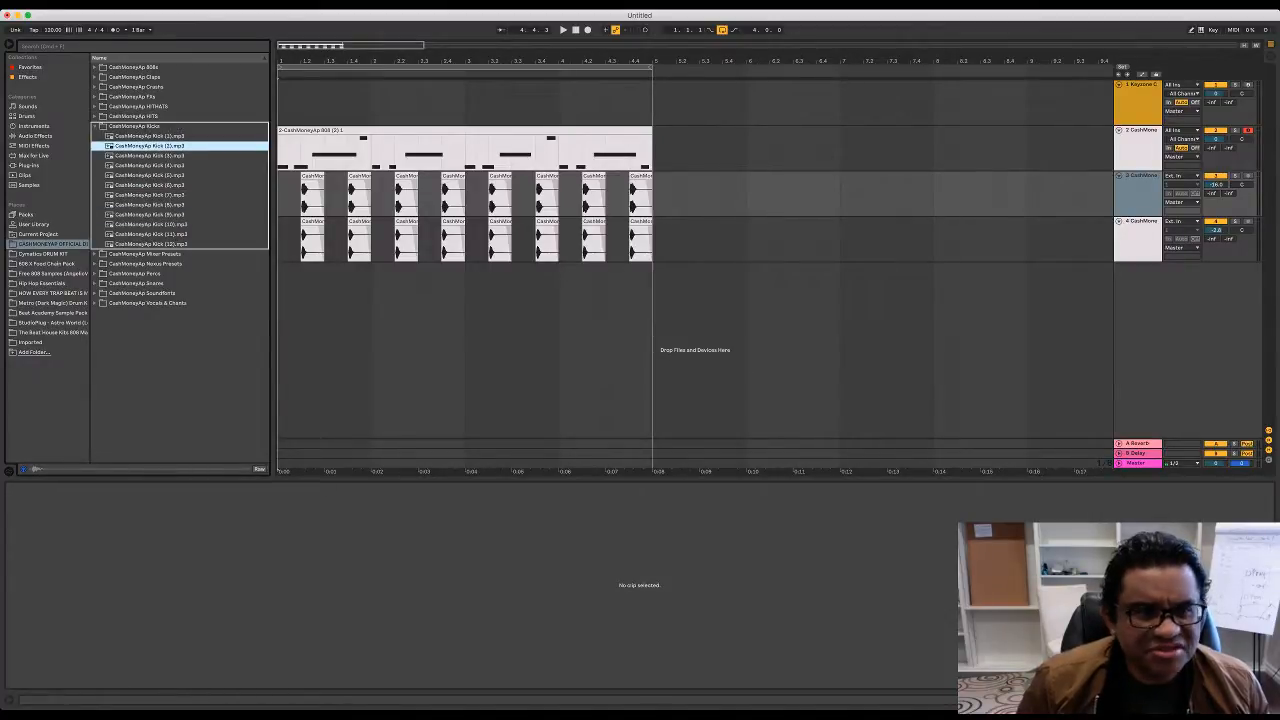
pyautogui.moveTo(150, 146); pyautogui.dragTo(301, 267)
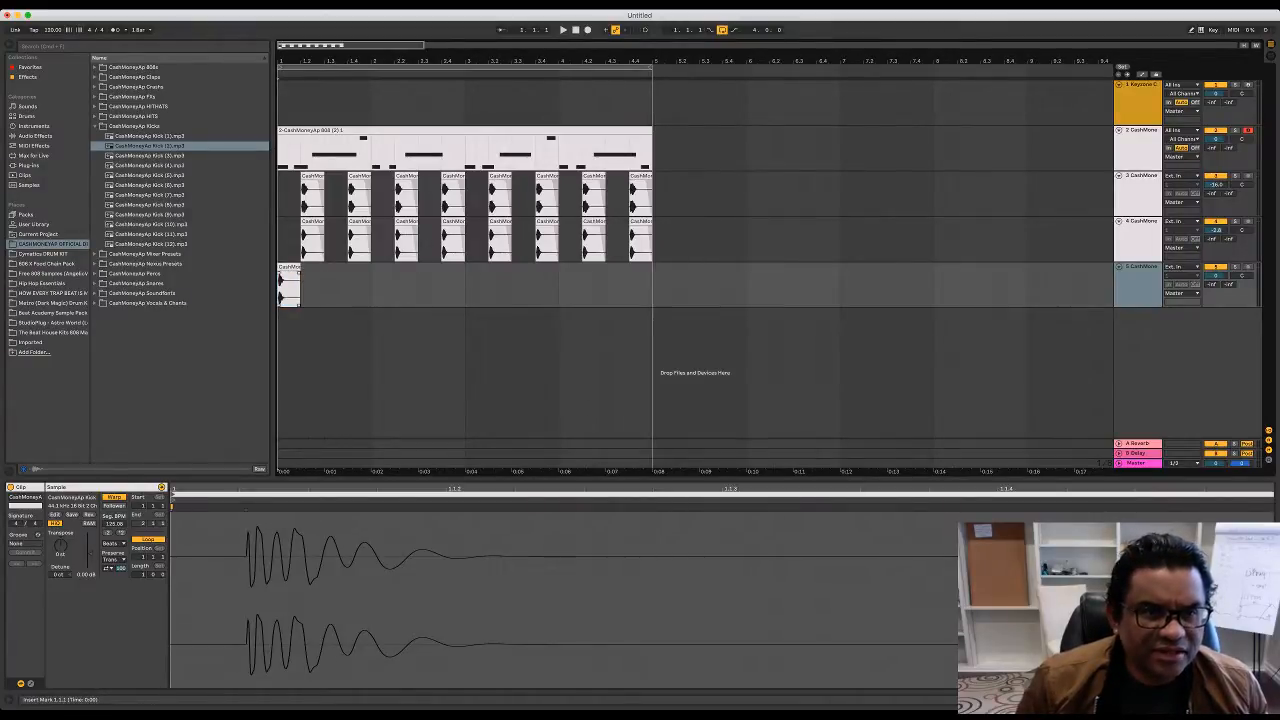
# Step: Copy the kick to beat 3 of bar 1, duplicate that bar's kicks across bars 2 to 4, and play from the start
pyautogui.press('super+d')
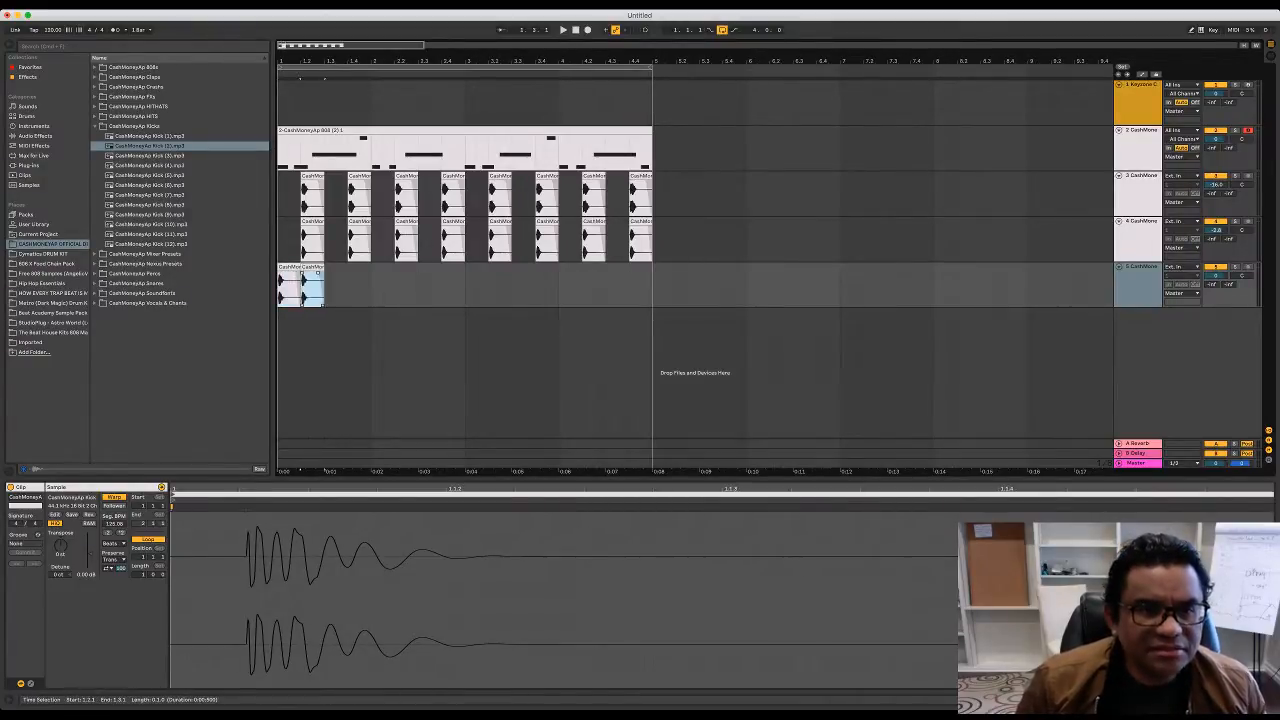
pyautogui.moveTo(312, 267); pyautogui.dragTo(279, 288)
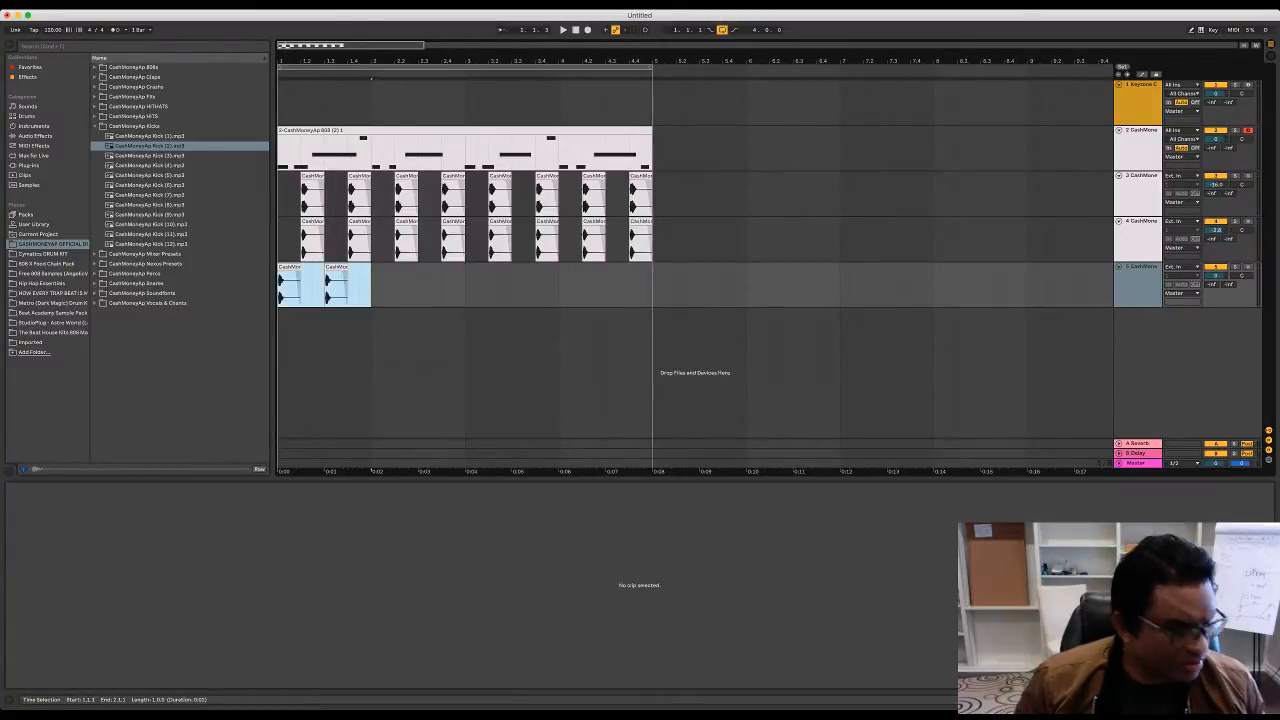
pyautogui.press('super+d')
pyautogui.press('super+d')
pyautogui.press('super+d')
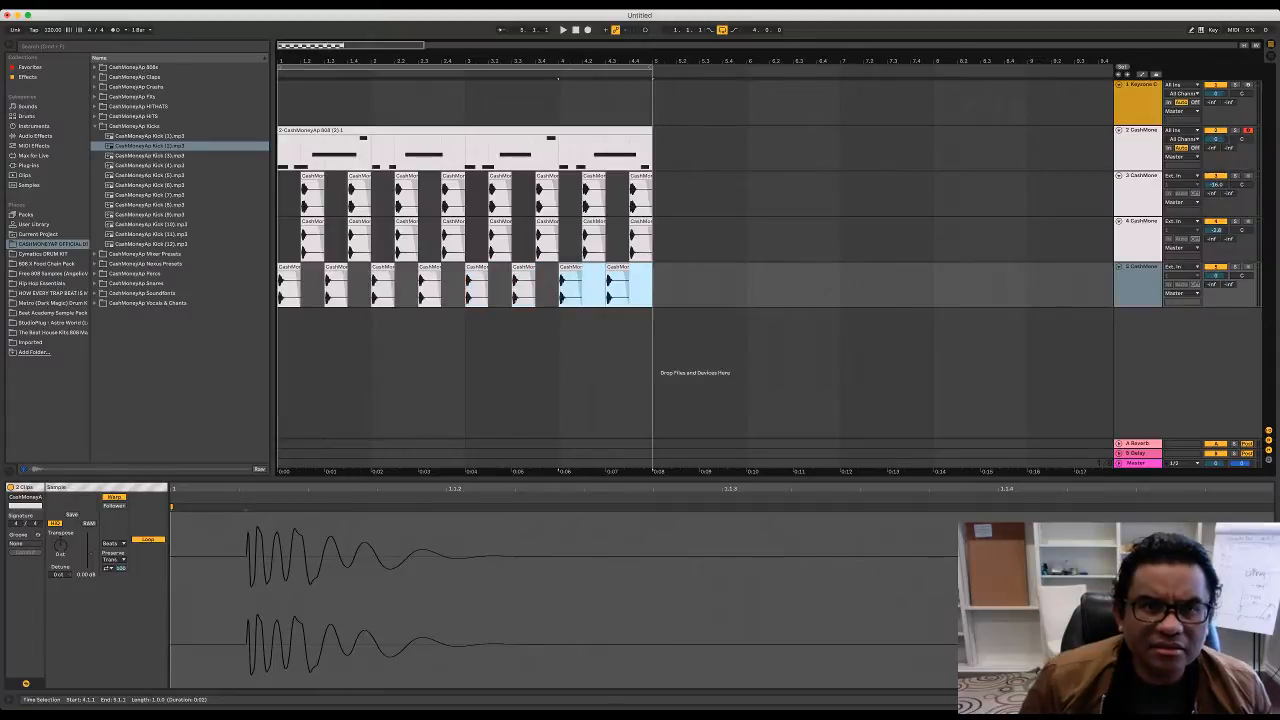
pyautogui.click(279, 288)
pyautogui.press('space')
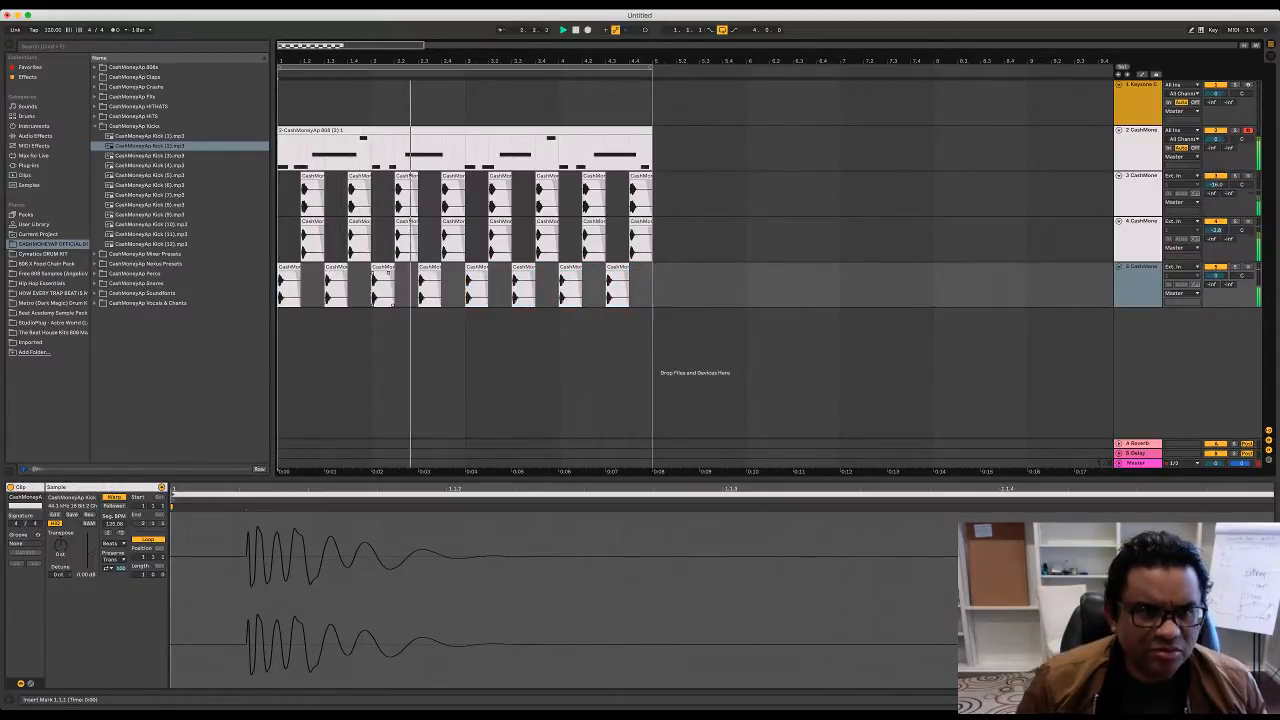
# Step: Delete the beat-3 kicks in bars 1, 2 and 3, and play the thinned pattern from the start
pyautogui.press('Delete')
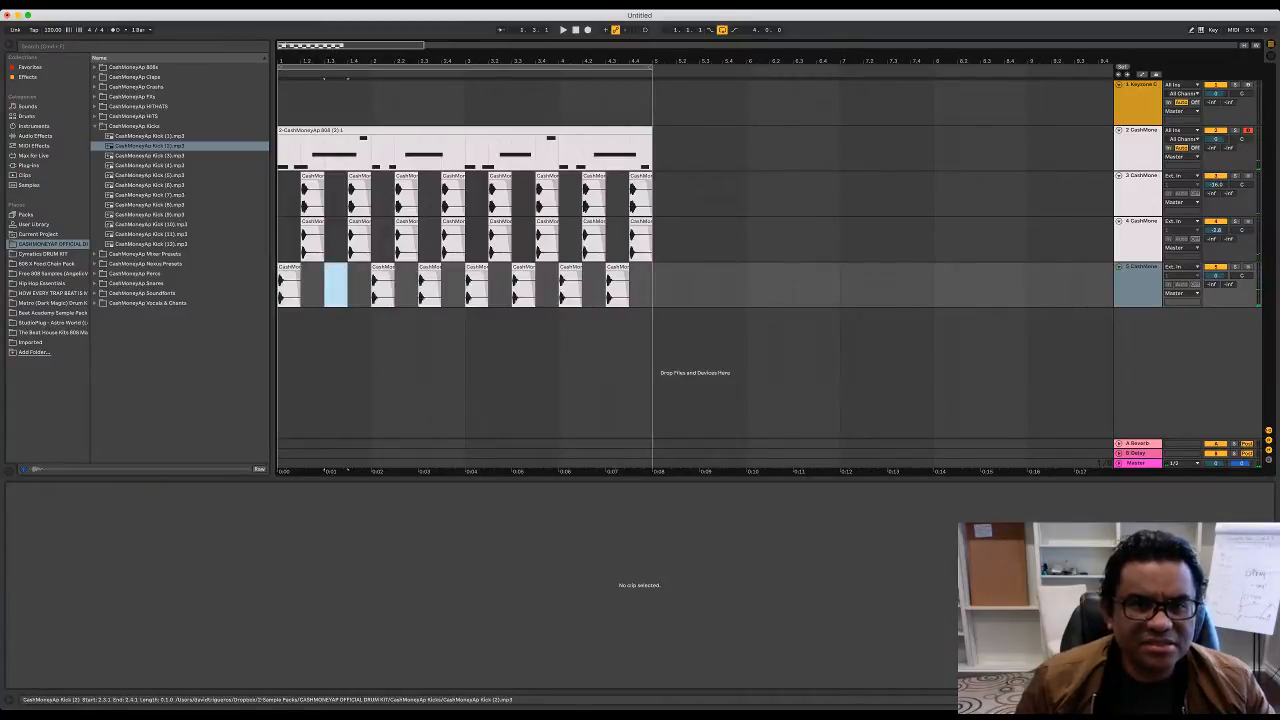
pyautogui.click(429, 268)
pyautogui.press('Delete')
pyautogui.click(523, 268)
pyautogui.press('Delete')
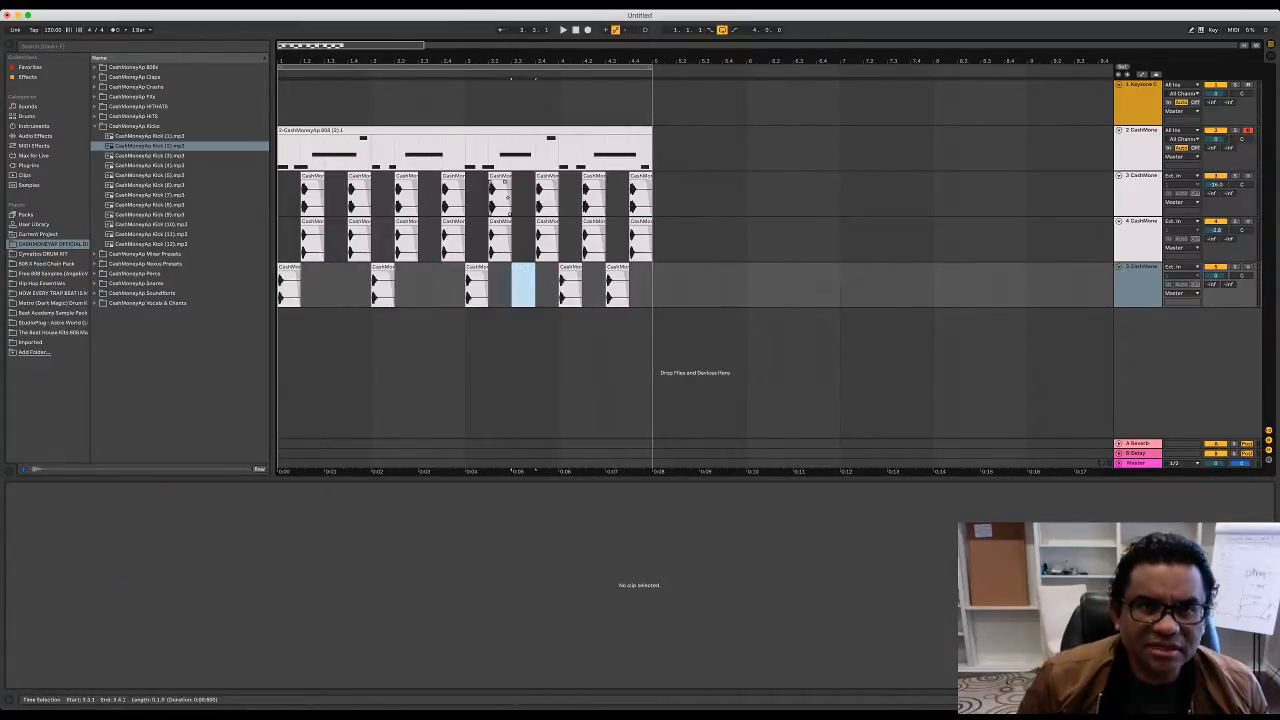
pyautogui.press('Home')
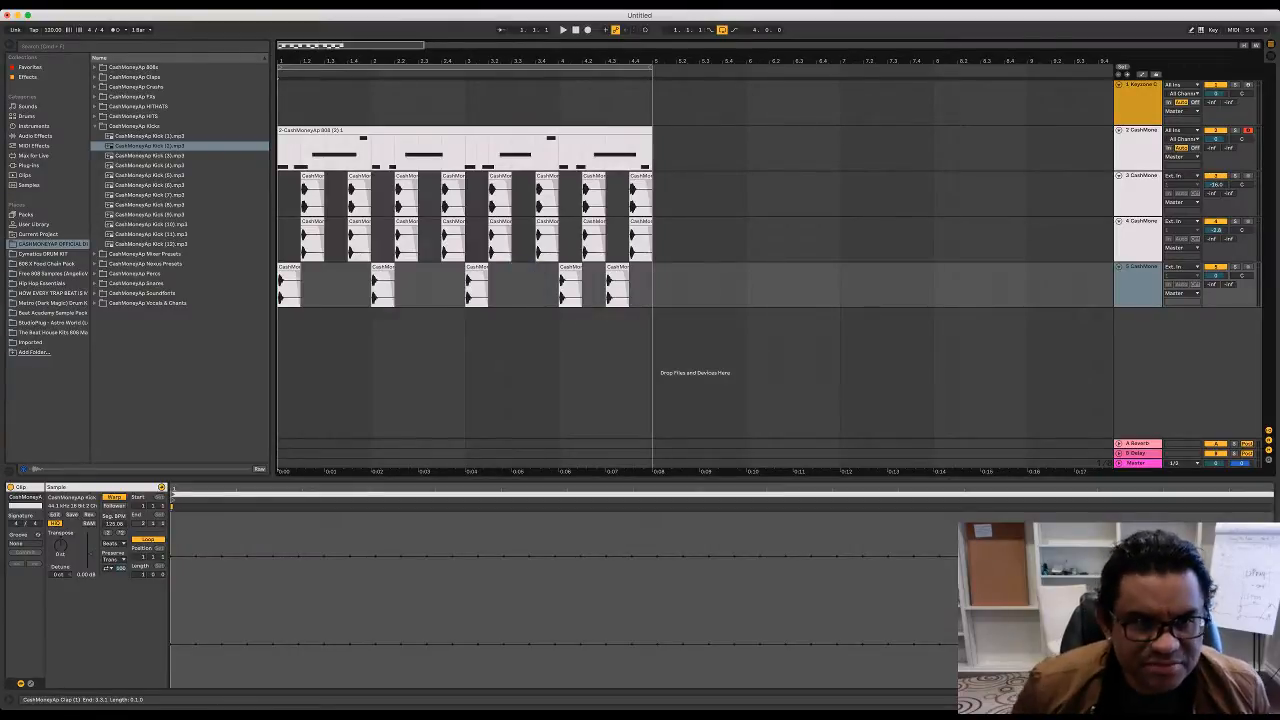
pyautogui.press('space')
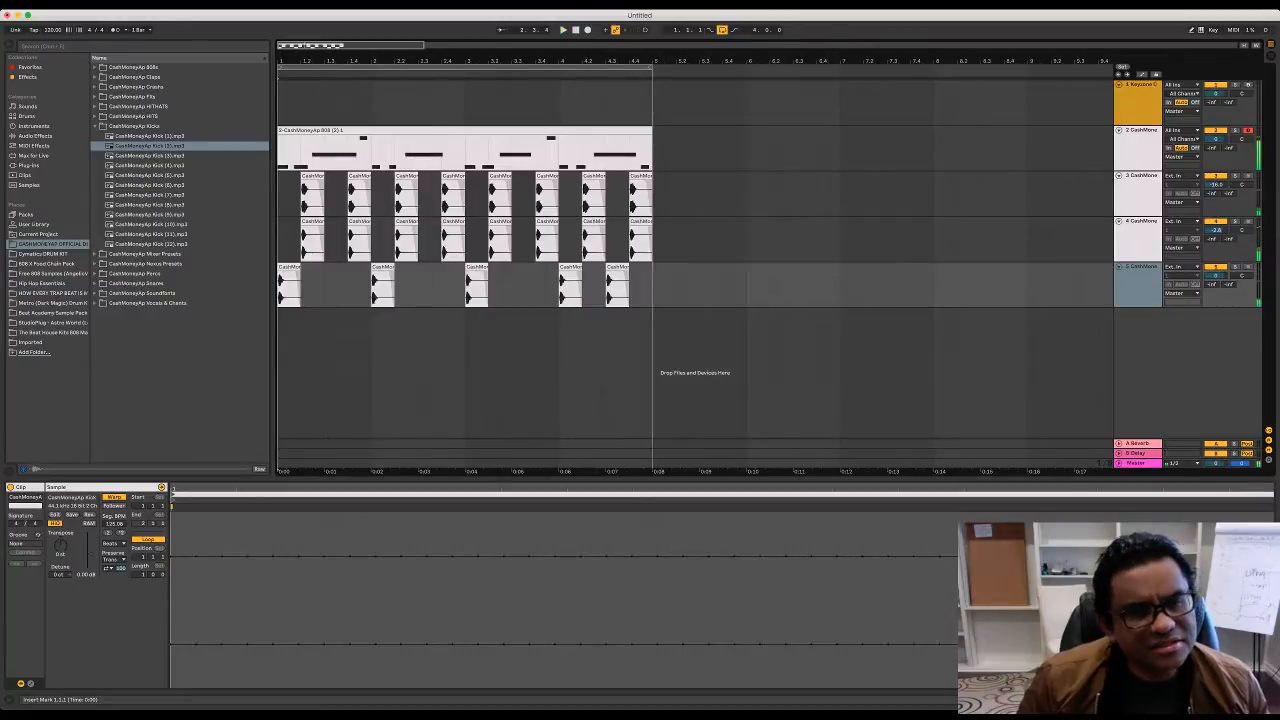
pyautogui.press('space')
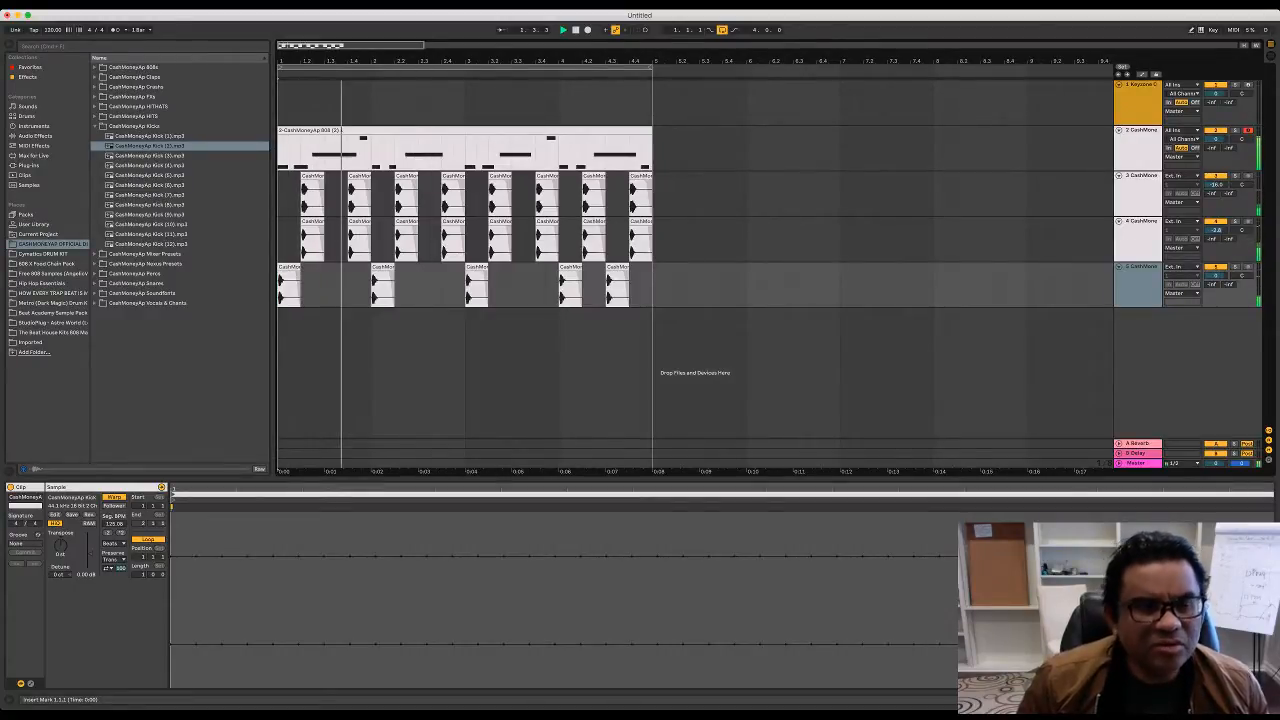
pyautogui.press('space')
# Step: Duplicate the first kick, move the copy to 1.3.3, and play from the start
pyautogui.click(292, 290)
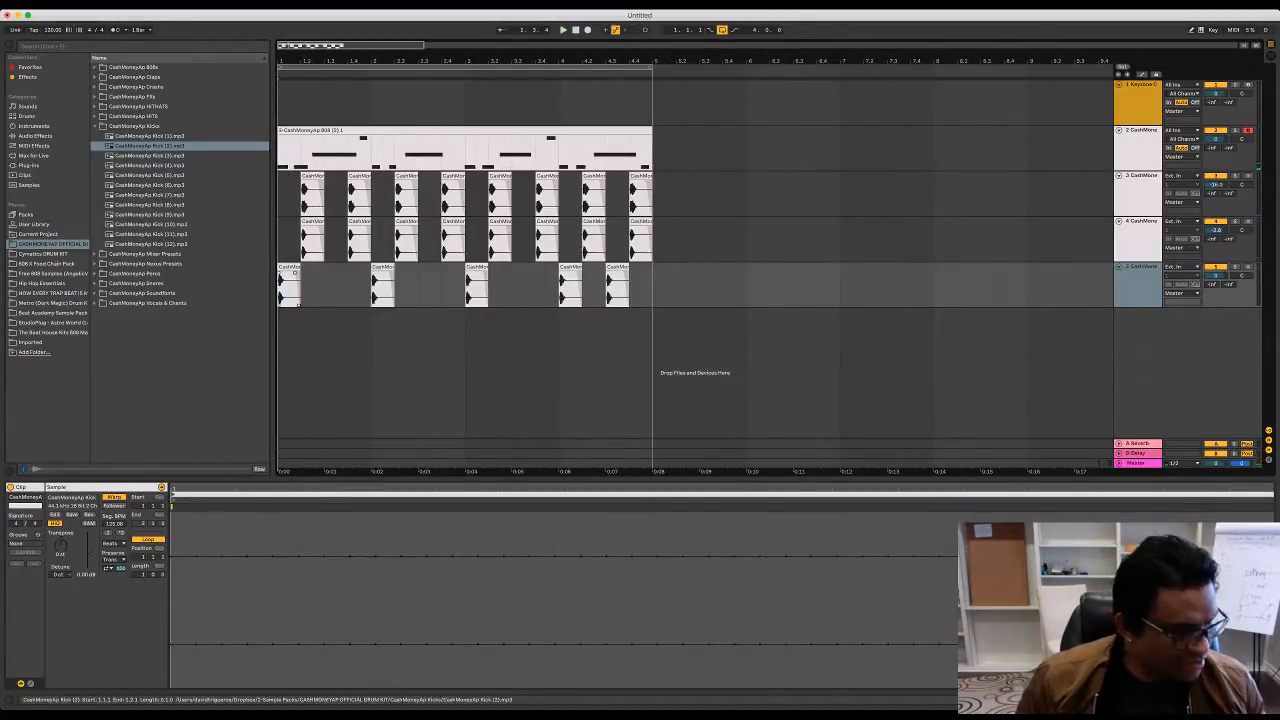
pyautogui.hotkey('ctrl', 'd')
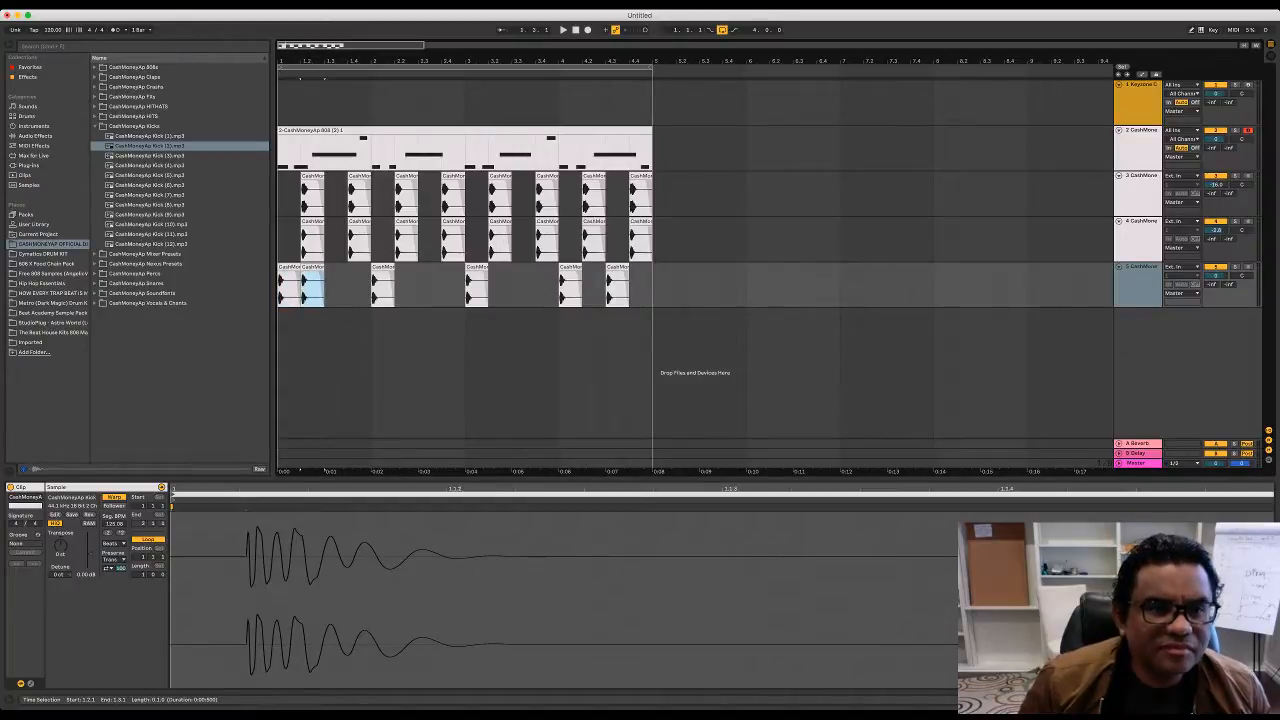
pyautogui.moveTo(313, 288); pyautogui.dragTo(347, 288)
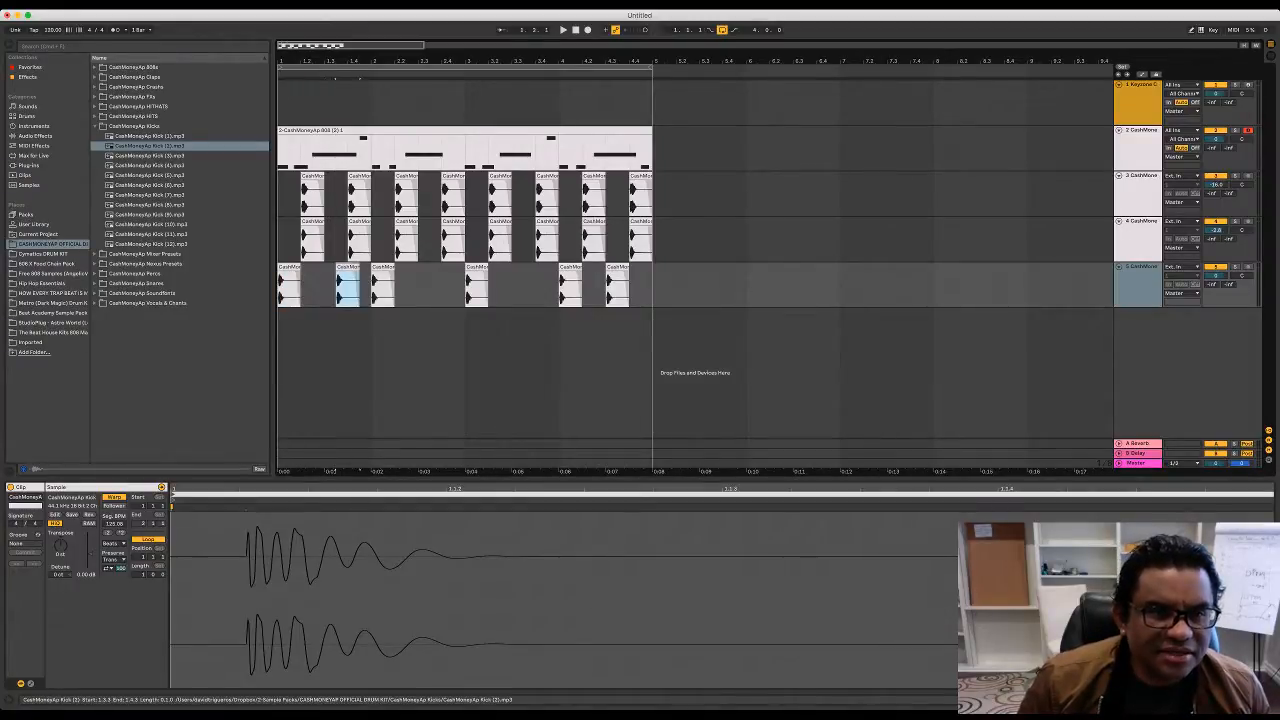
pyautogui.press('space')
pyautogui.press('space')
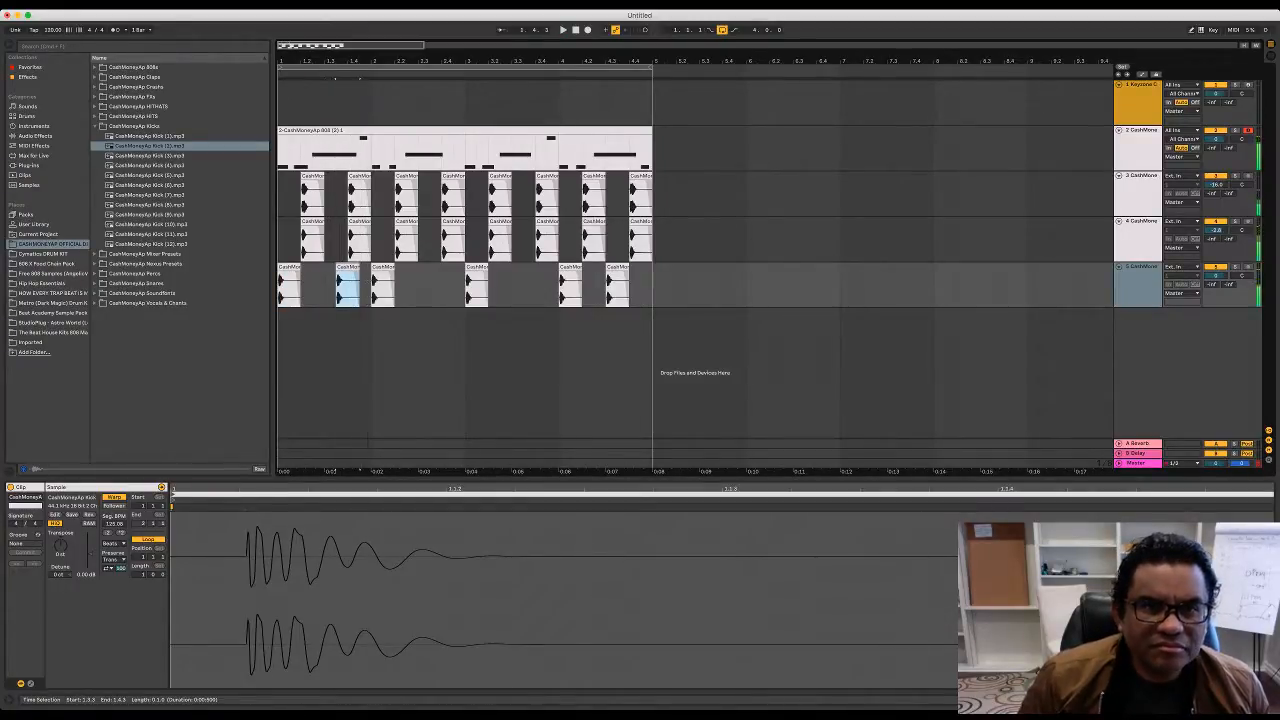
pyautogui.click(280, 104)
pyautogui.press('space')
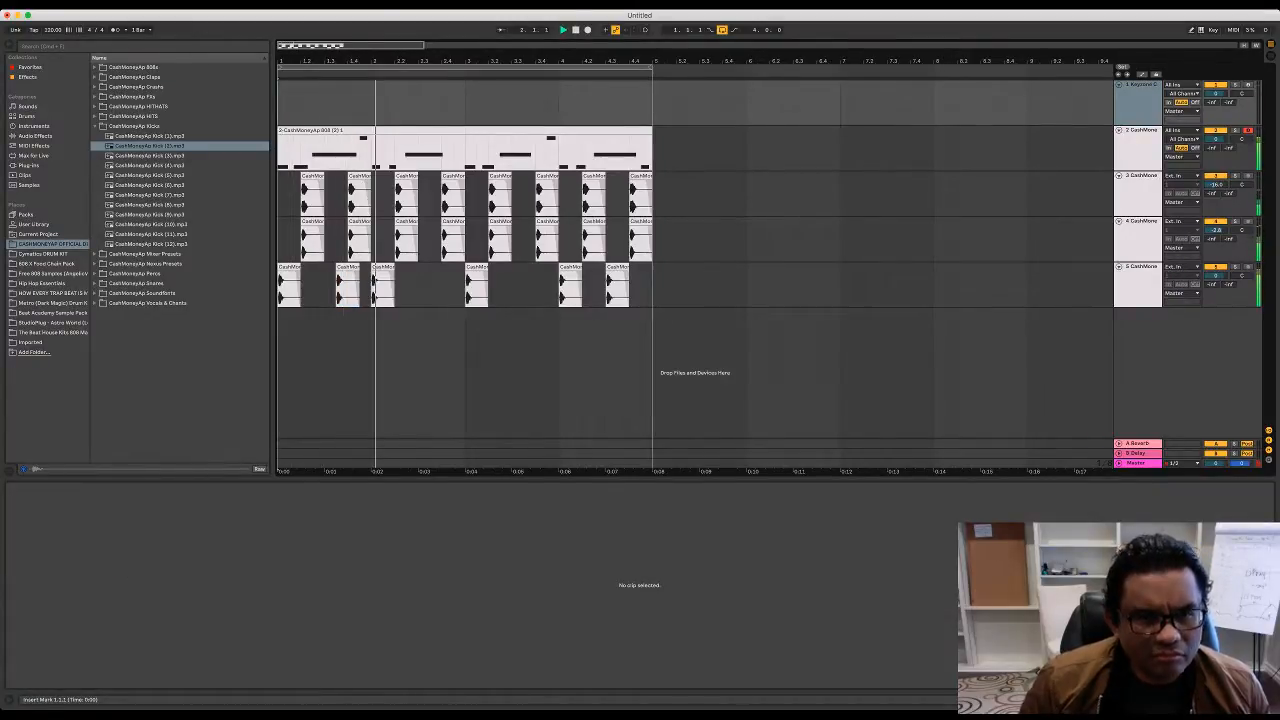
# Step: Remove the bar-2 kick and duplicate the bar-1 kick pattern across bars 2 to 4 over the remaining kicks
pyautogui.click(384, 283)
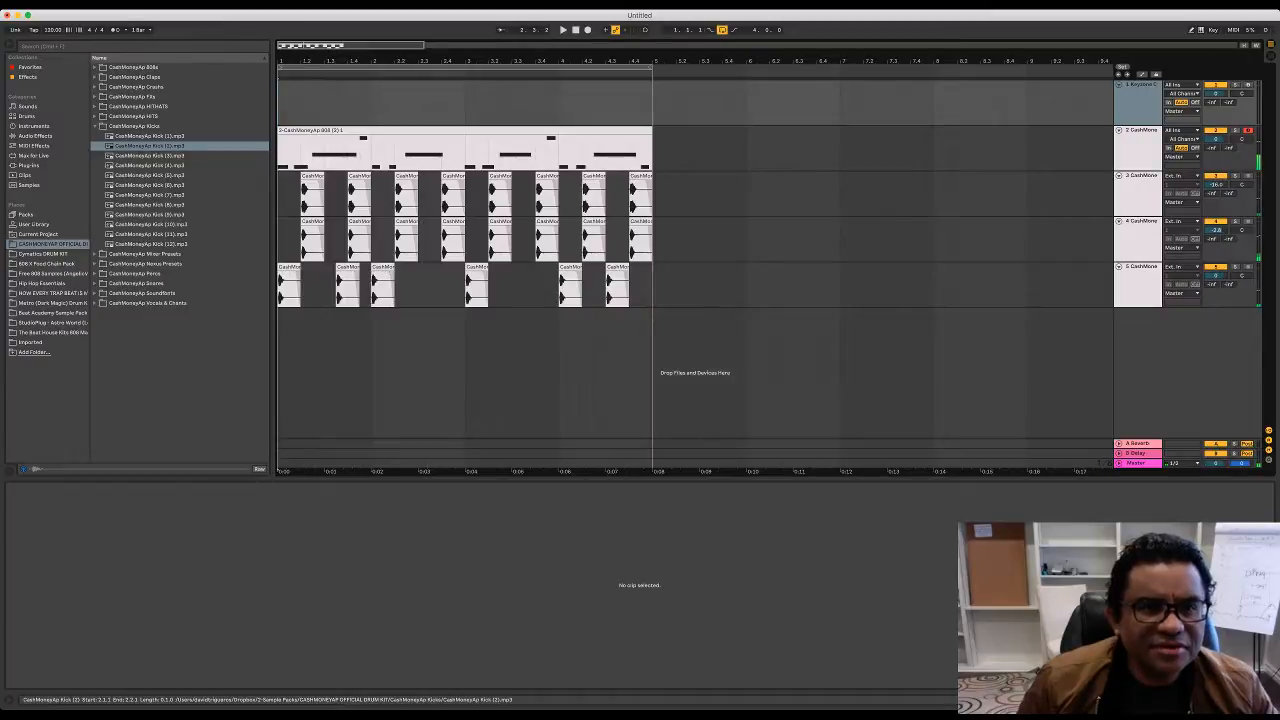
pyautogui.moveTo(371, 285); pyautogui.dragTo(280, 285)
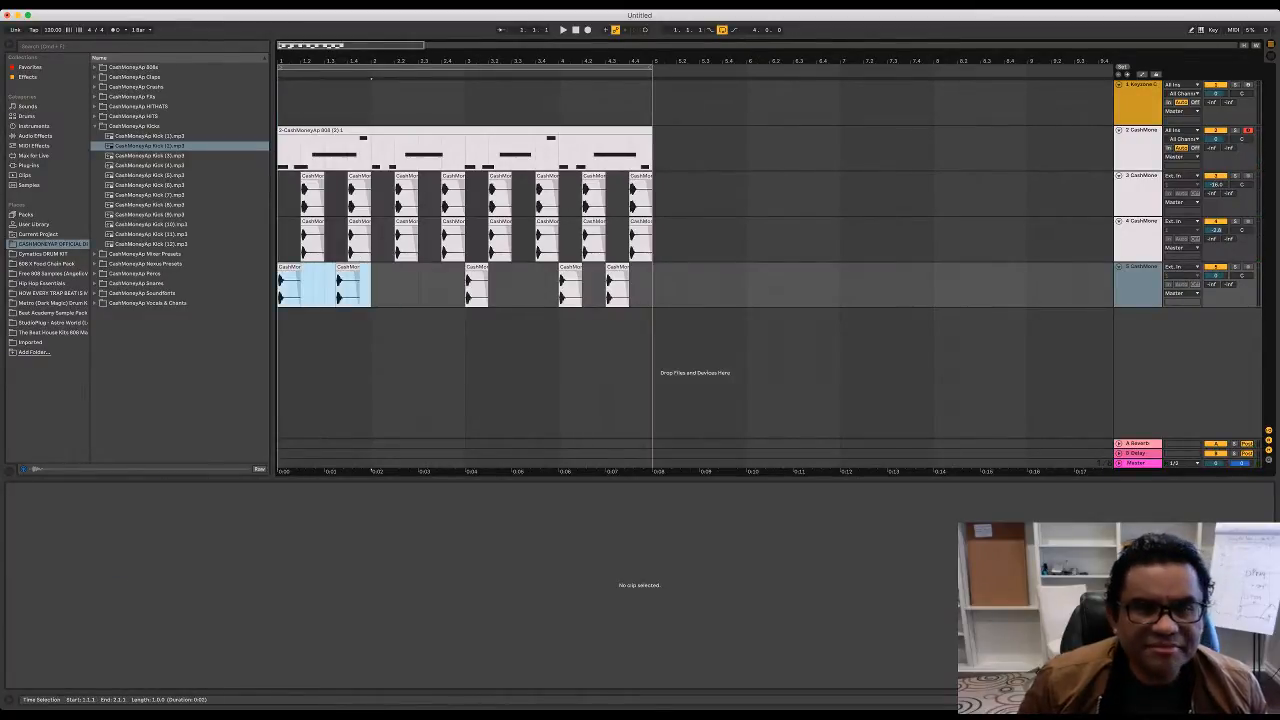
pyautogui.press('super+d')
pyautogui.press('super+d')
pyautogui.press('super+d')
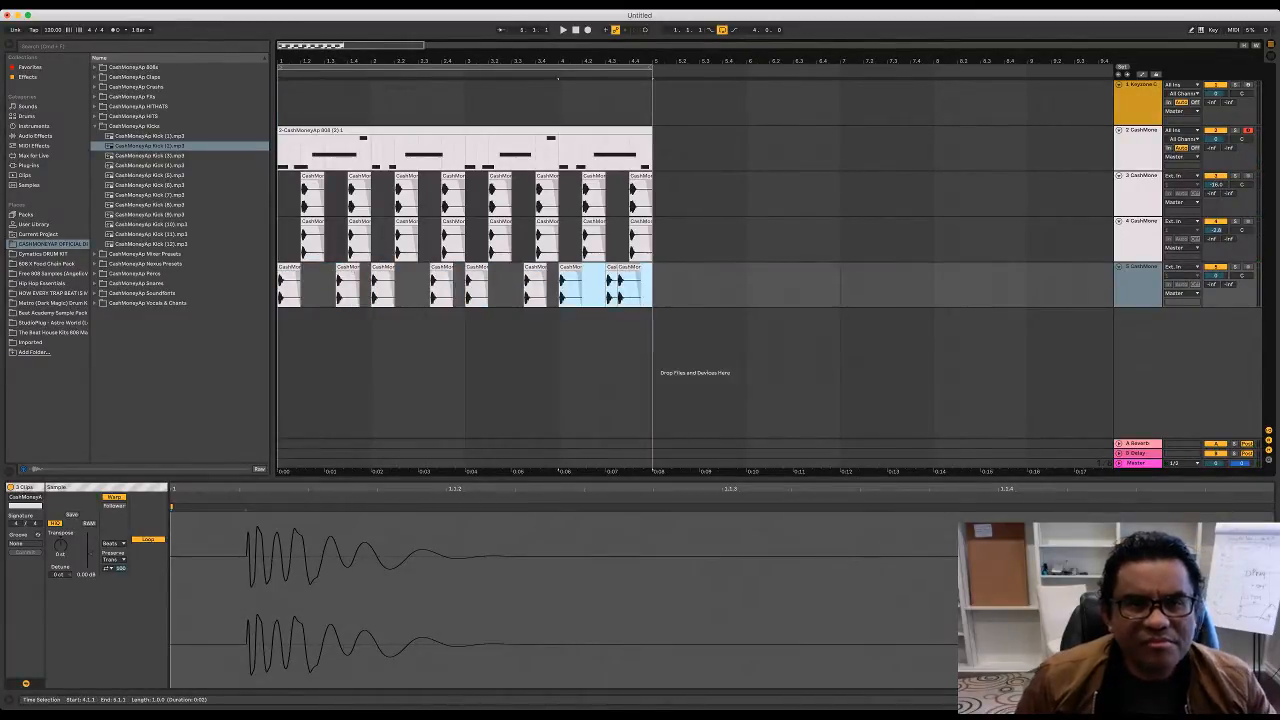
# Step: Clear the kicks from bars 2 to 4 and refill them with three duplicates of the bar-1 kick pattern
pyautogui.moveTo(652, 286); pyautogui.dragTo(281, 286)
pyautogui.press('Delete')
pyautogui.press('super+d')
pyautogui.press('super+d')
pyautogui.press('super+d')
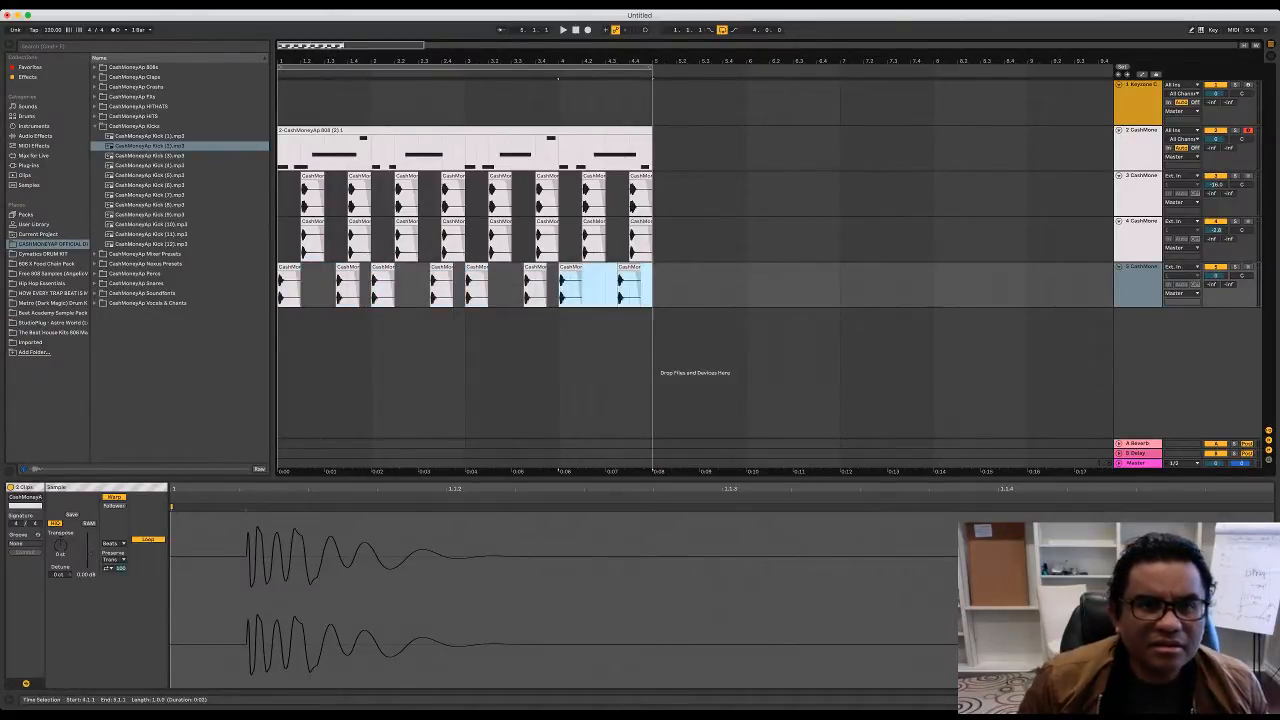
# Step: Play the beat from the start to check the kick pattern against the 808, claps and snares
pyautogui.press('space')
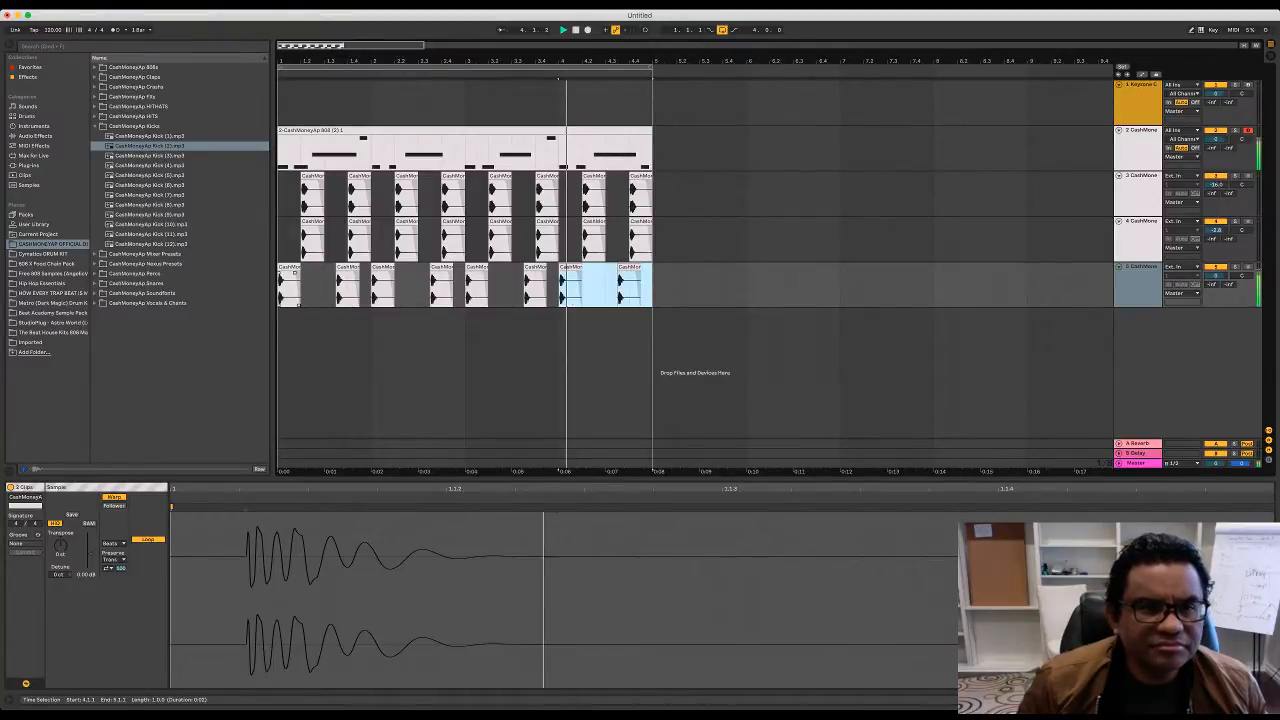
pyautogui.press('space')
pyautogui.click(284, 286)
pyautogui.press('space')
pyautogui.click(285, 241)
pyautogui.press('space')
pyautogui.press('space')
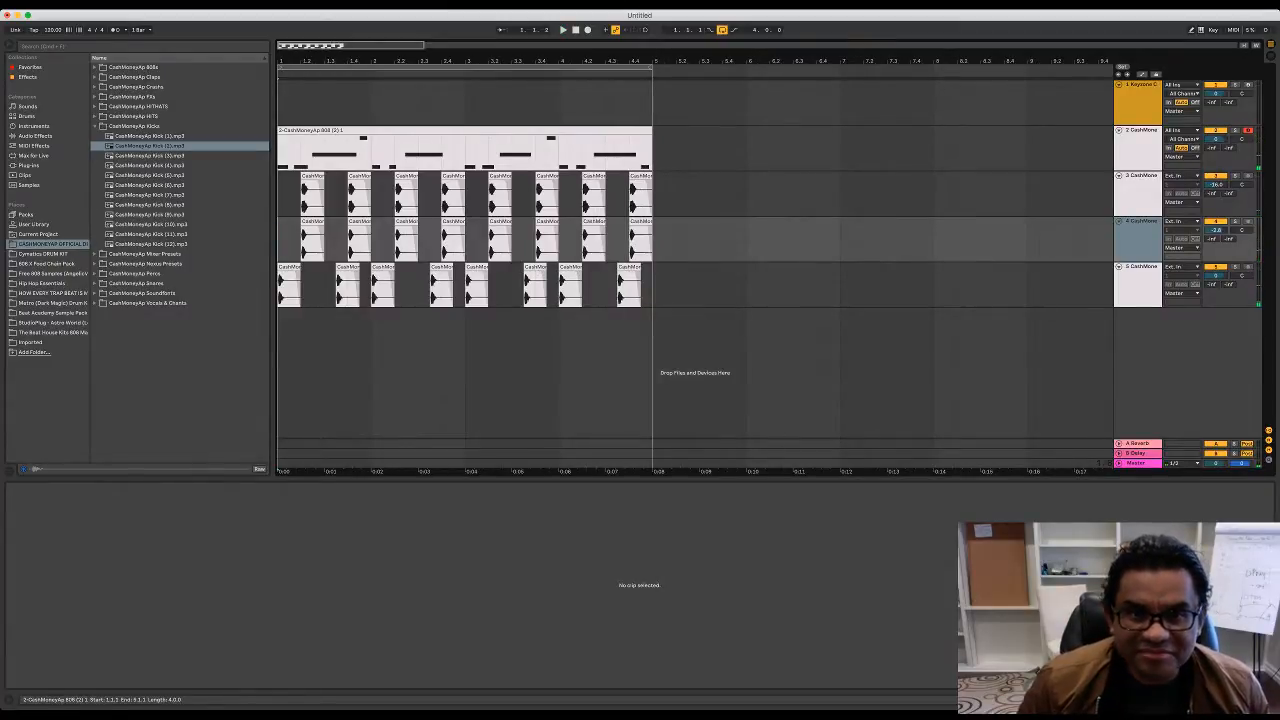
# Step: Shorten the kick at 4.3.3 to end at 4.4.1, and play from near the start
pyautogui.moveTo(641, 268); pyautogui.dragTo(629, 268)
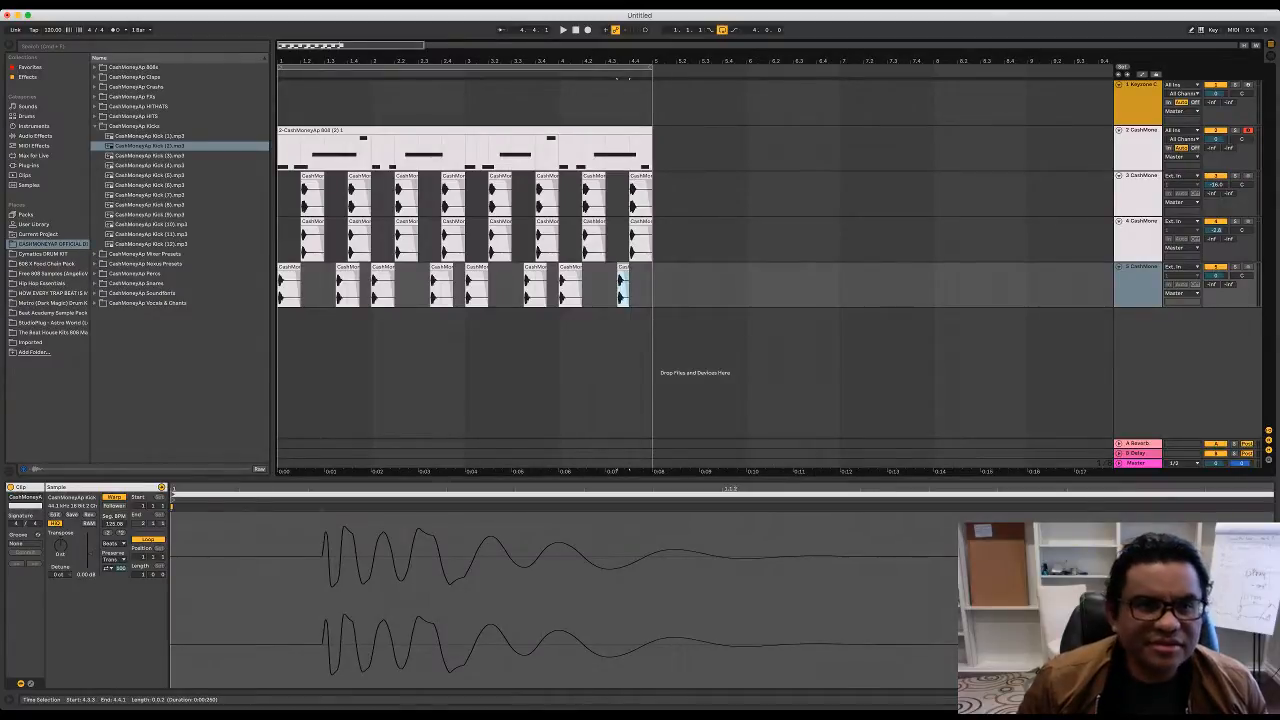
pyautogui.click(289, 78)
pyautogui.press('space')
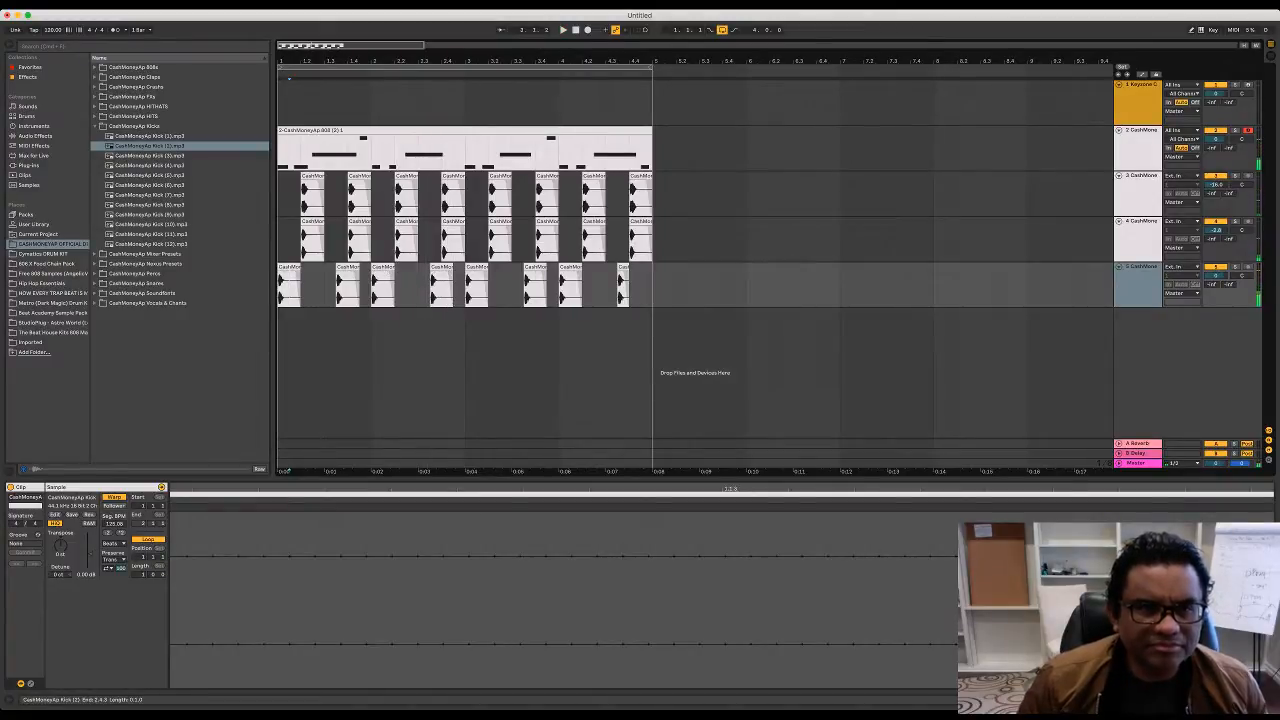
# Step: Shorten the kick at 2.3.3 to end at 2.4.1, place a copy at 2.4.3, and play from the start
pyautogui.click(434, 285)
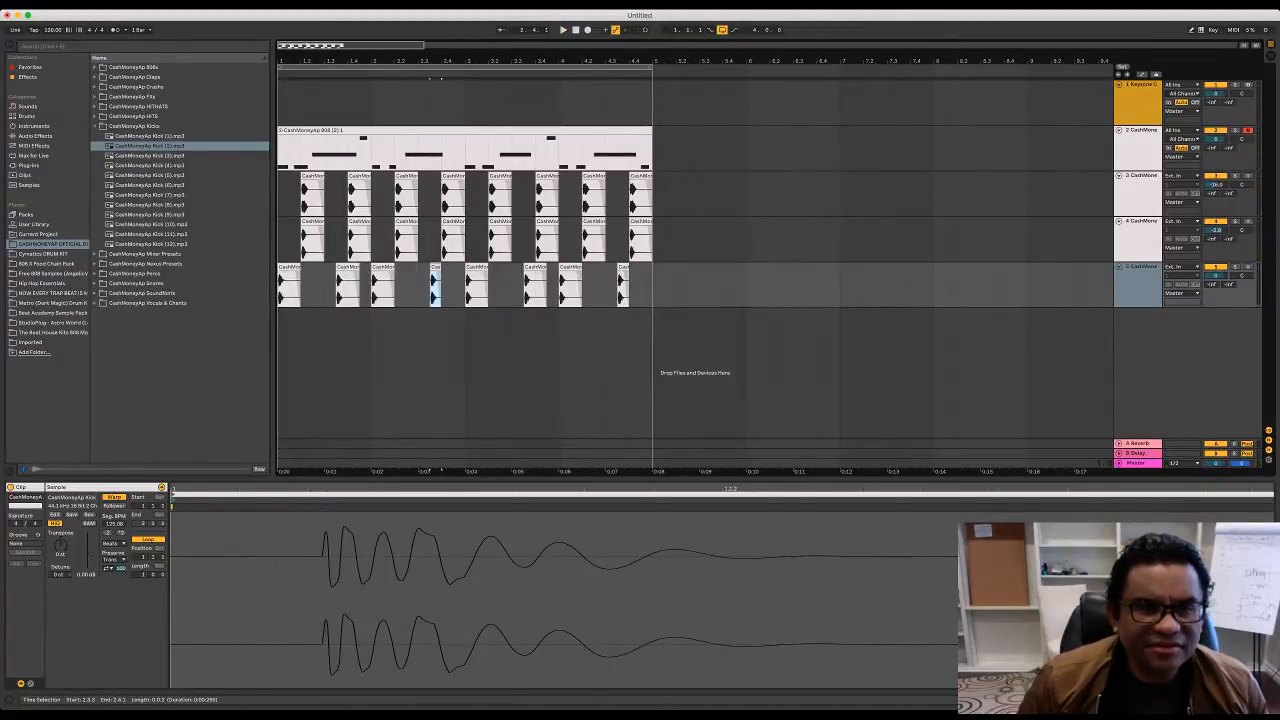
pyautogui.moveTo(446, 285); pyautogui.dragTo(458, 285)
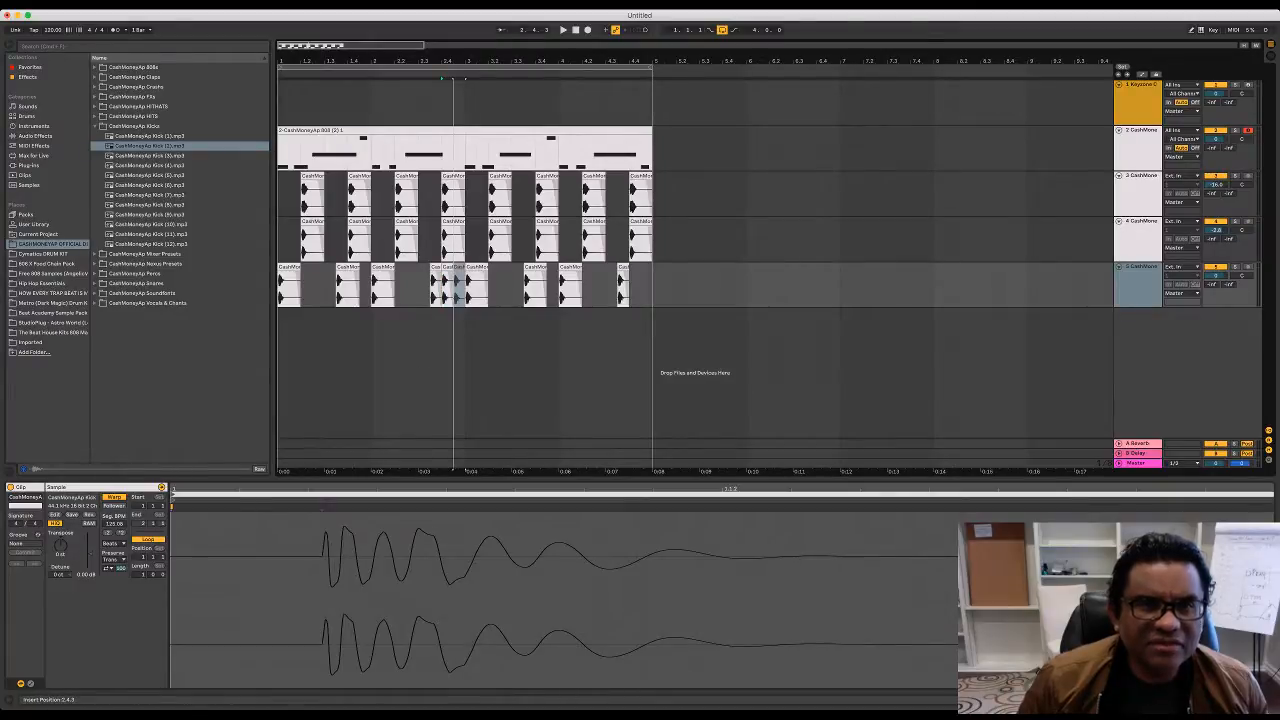
pyautogui.click(282, 240)
pyautogui.press('space')
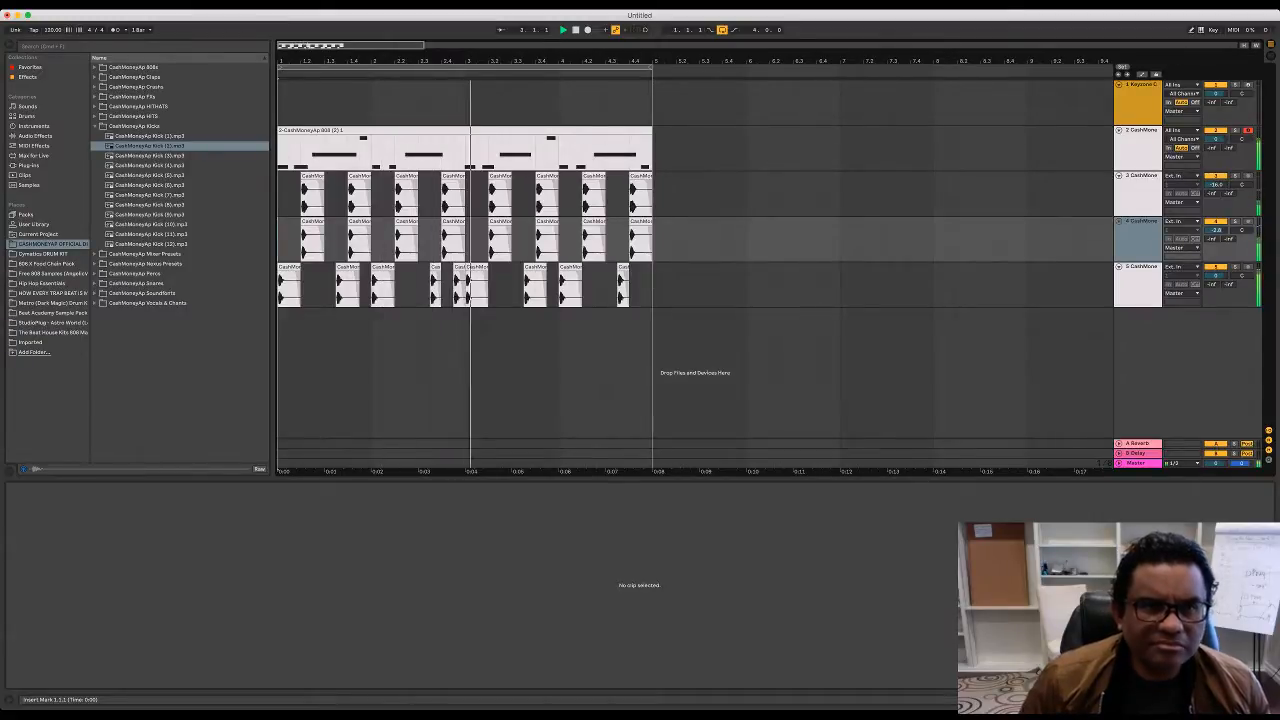
# Step: Move the kick at 2.4.3 earlier to 2.4.1, and play the beat from the start
pyautogui.press('+')
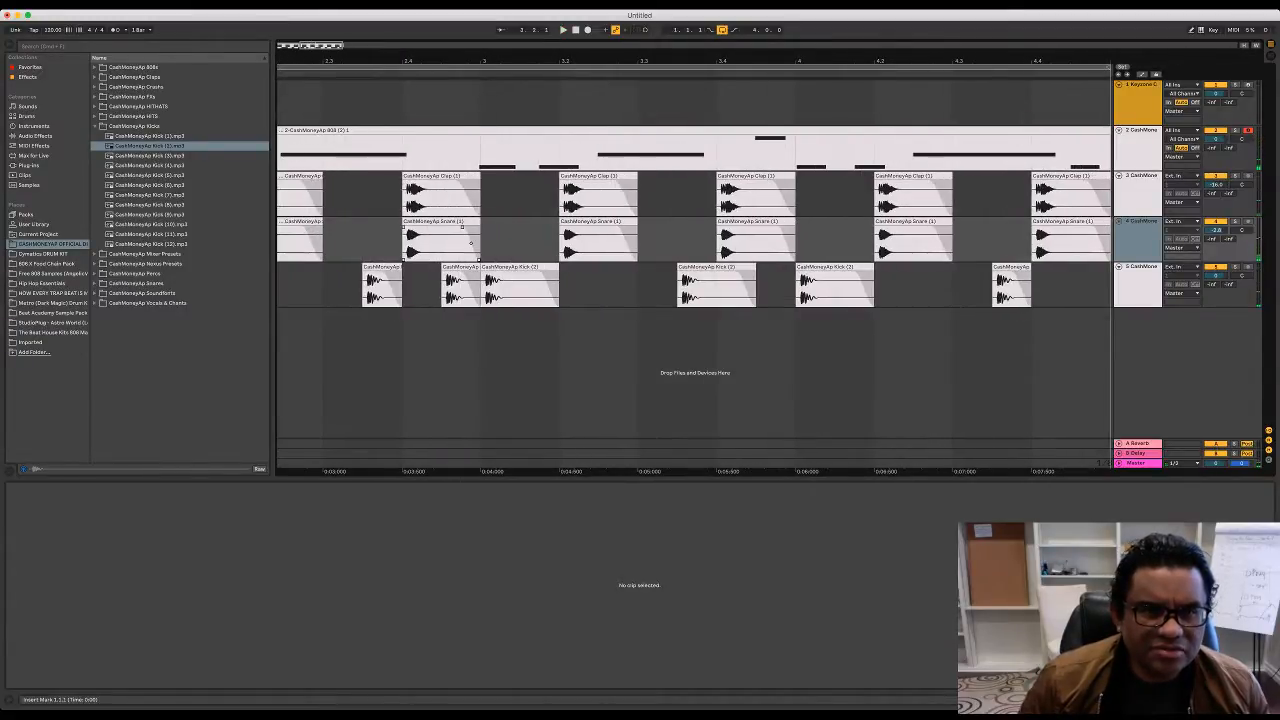
pyautogui.moveTo(460, 267); pyautogui.dragTo(421, 267)
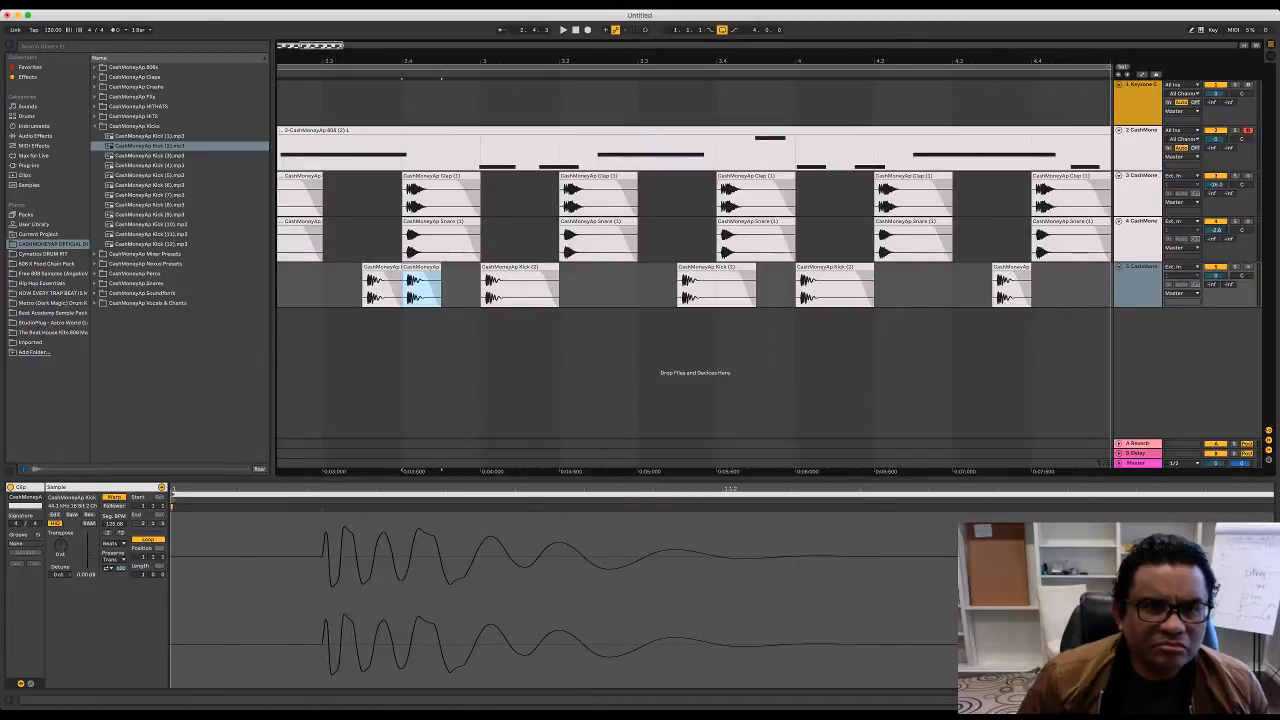
pyautogui.press('-')
pyautogui.press('-')
pyautogui.press('-')
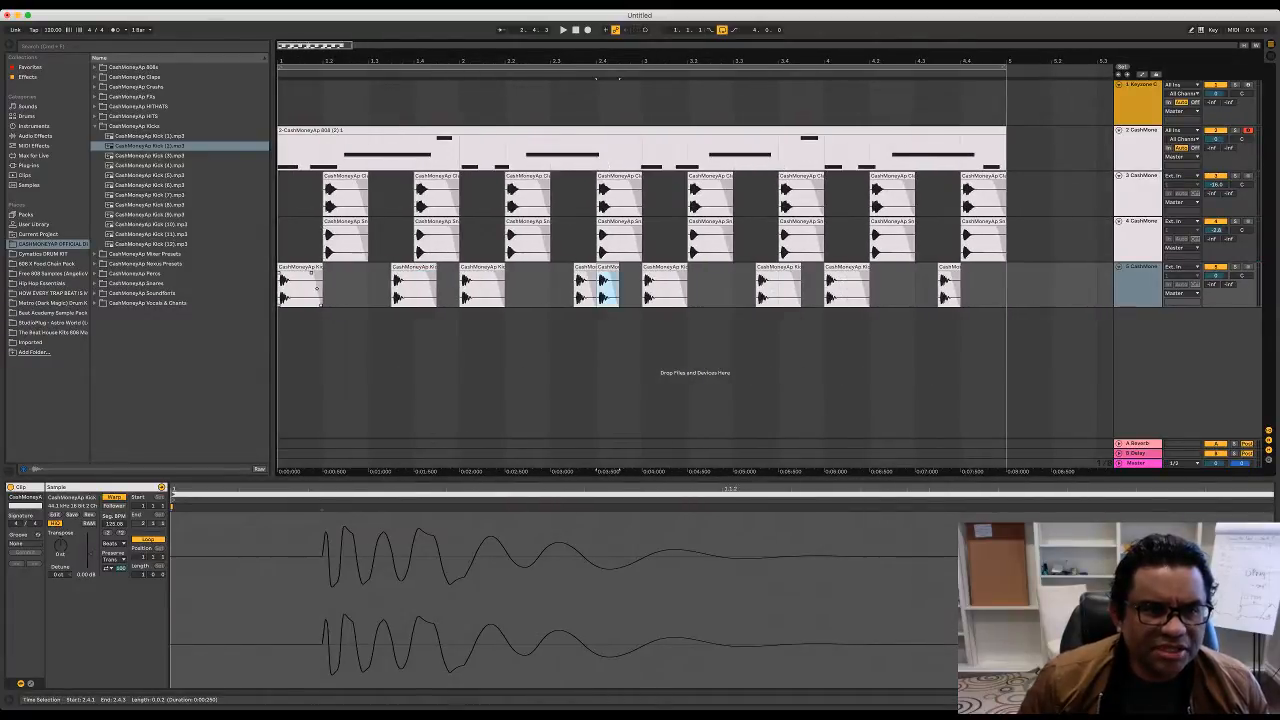
pyautogui.press('space')
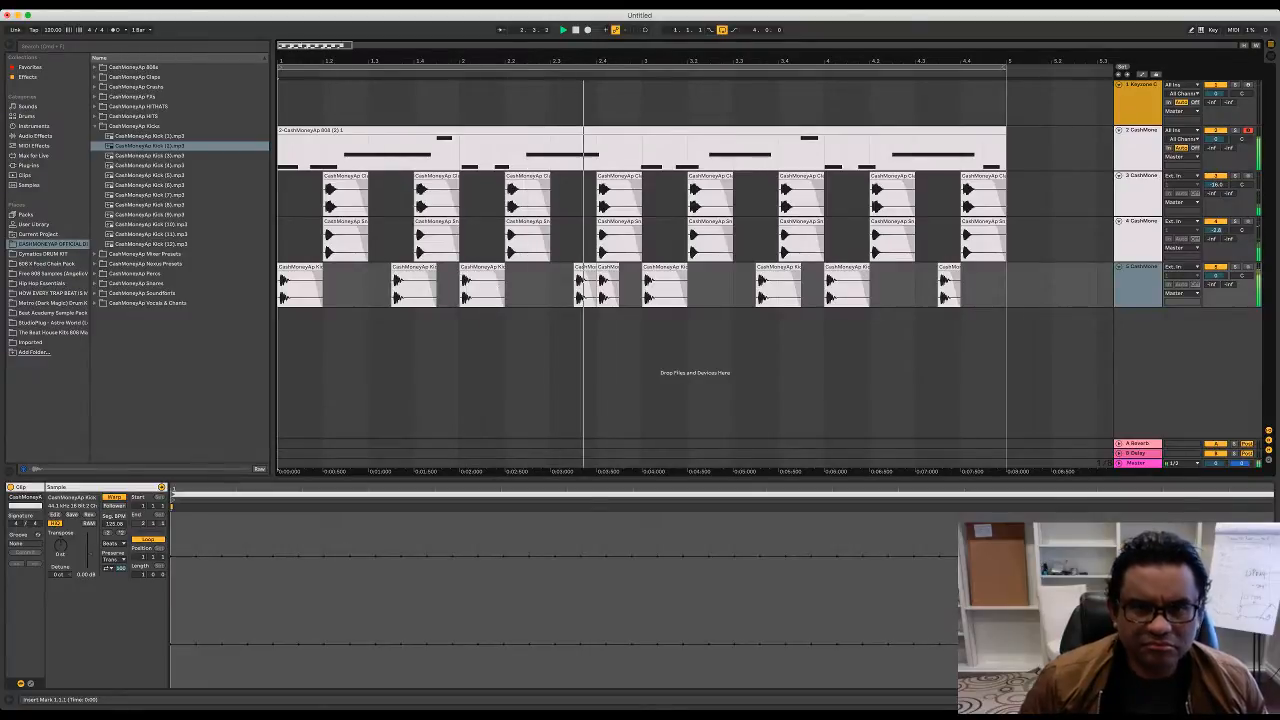
pyautogui.press('space')
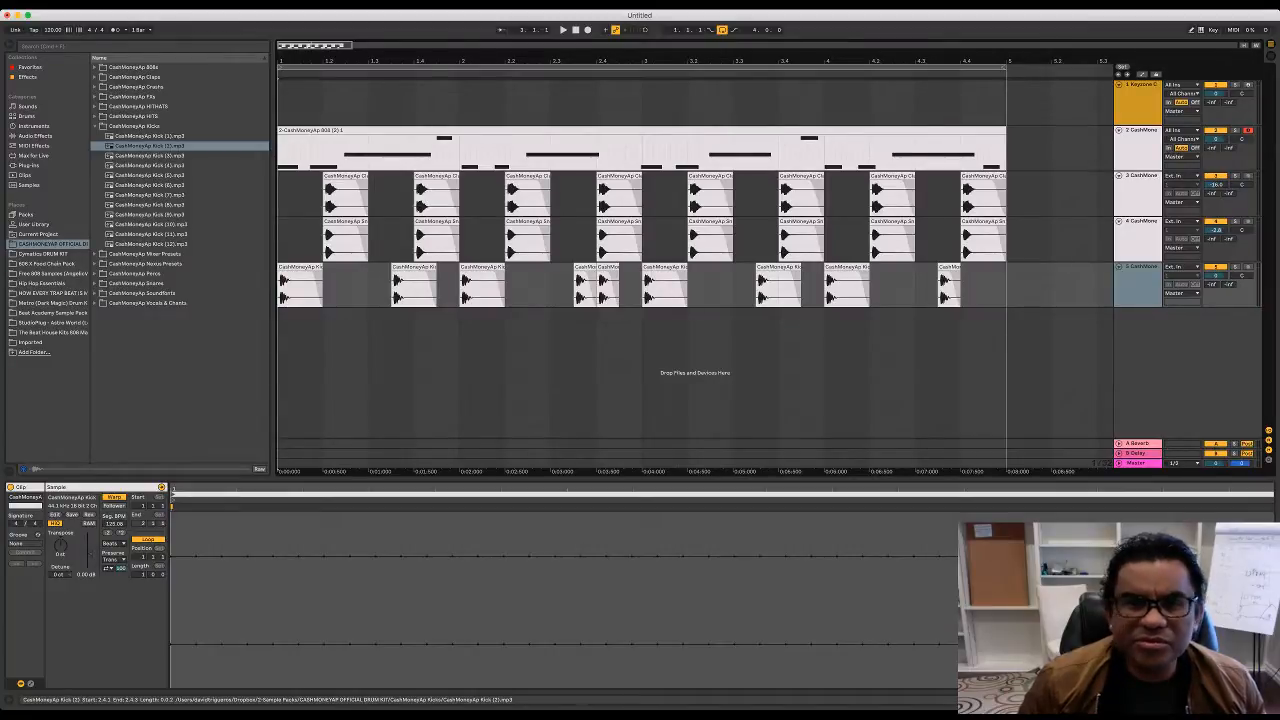
# Step: Shift the kick at 2.4.1 to 2.4.3 so it ends at 3.1.1, and play from near the start
pyautogui.click(604, 284)
pyautogui.click(608, 290)
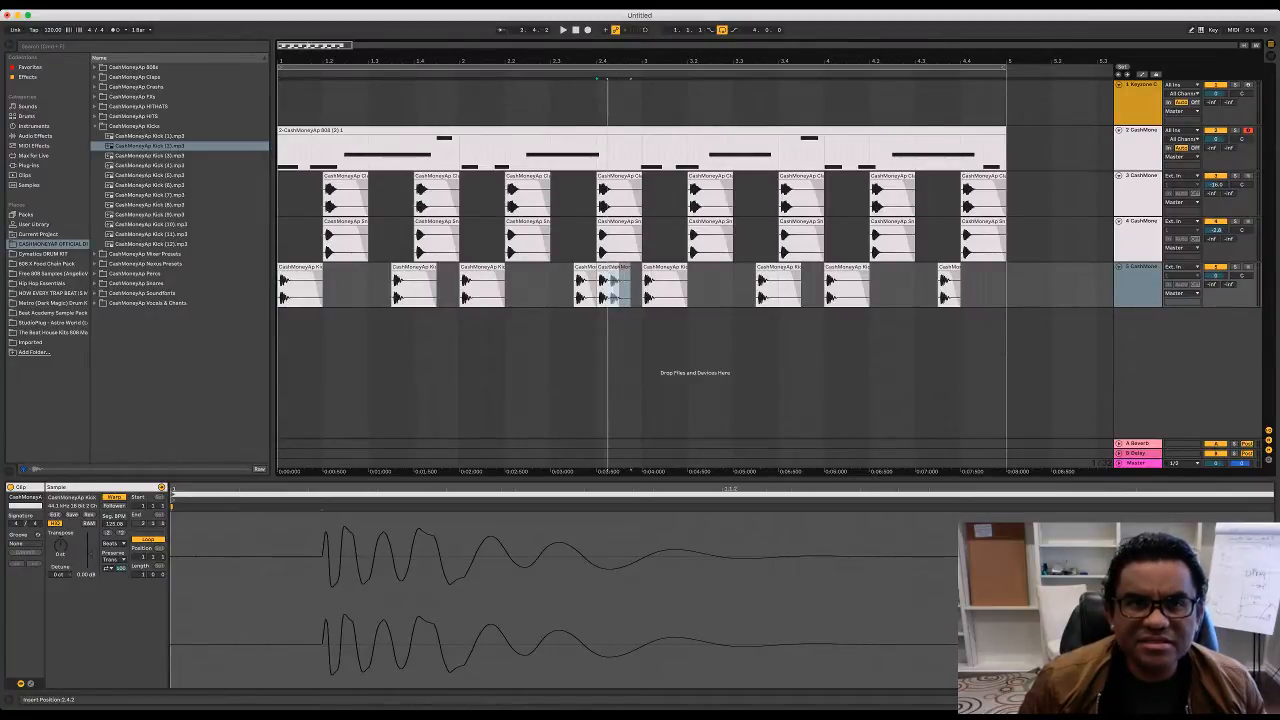
pyautogui.moveTo(614, 268); pyautogui.dragTo(626, 268)
pyautogui.click(300, 289)
pyautogui.press('space')
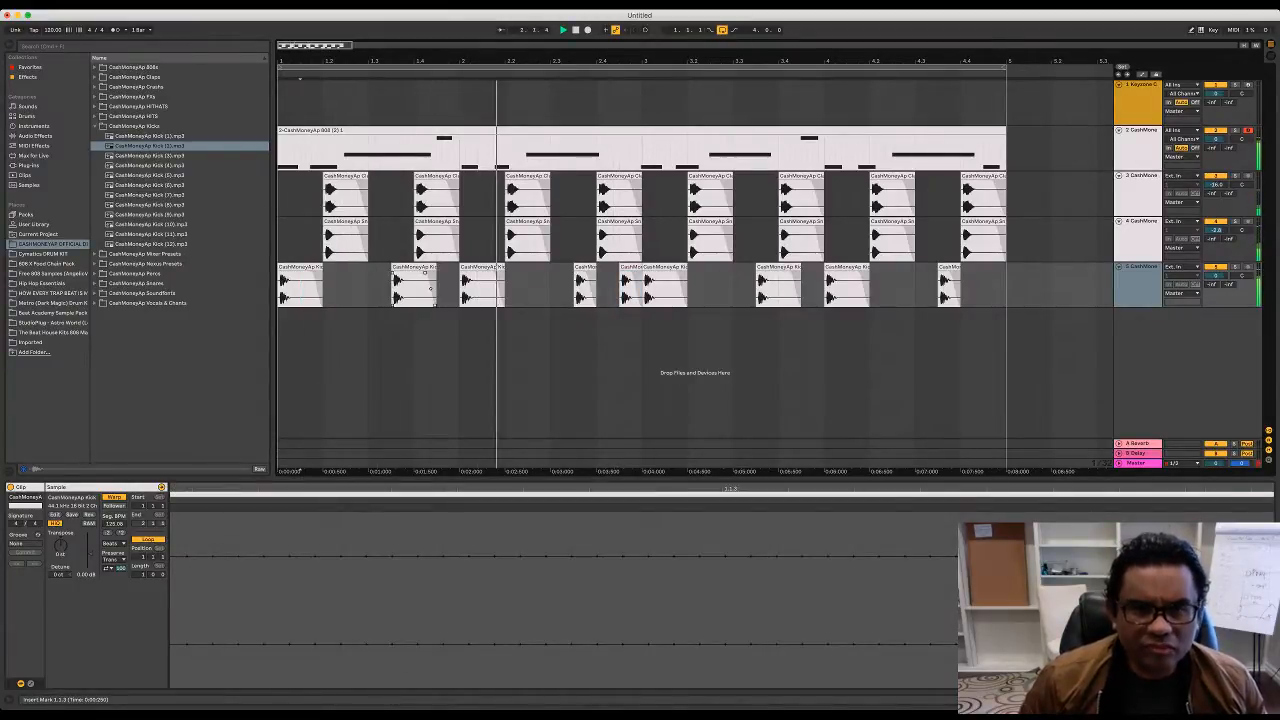
pyautogui.press('space')
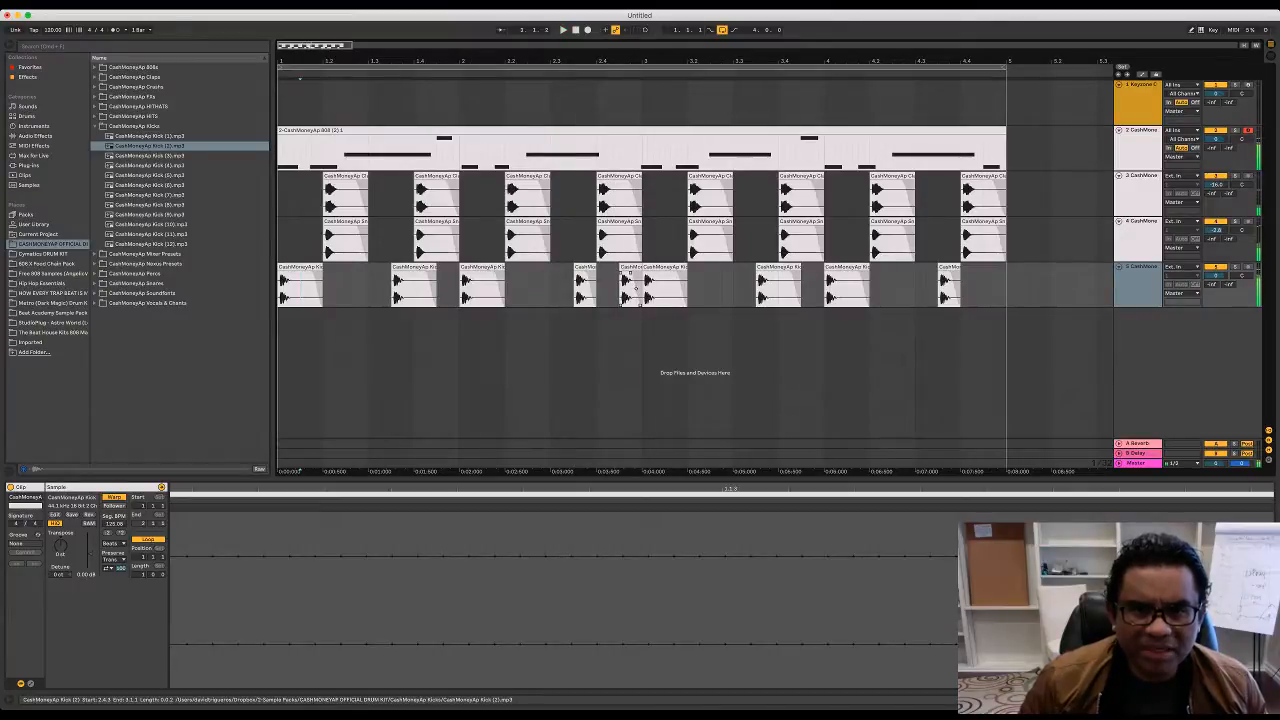
# Step: Move the kick at 2.4.3 back to just after 2.4.1, and play from within the first beat
pyautogui.moveTo(629, 268); pyautogui.dragTo(611, 268)
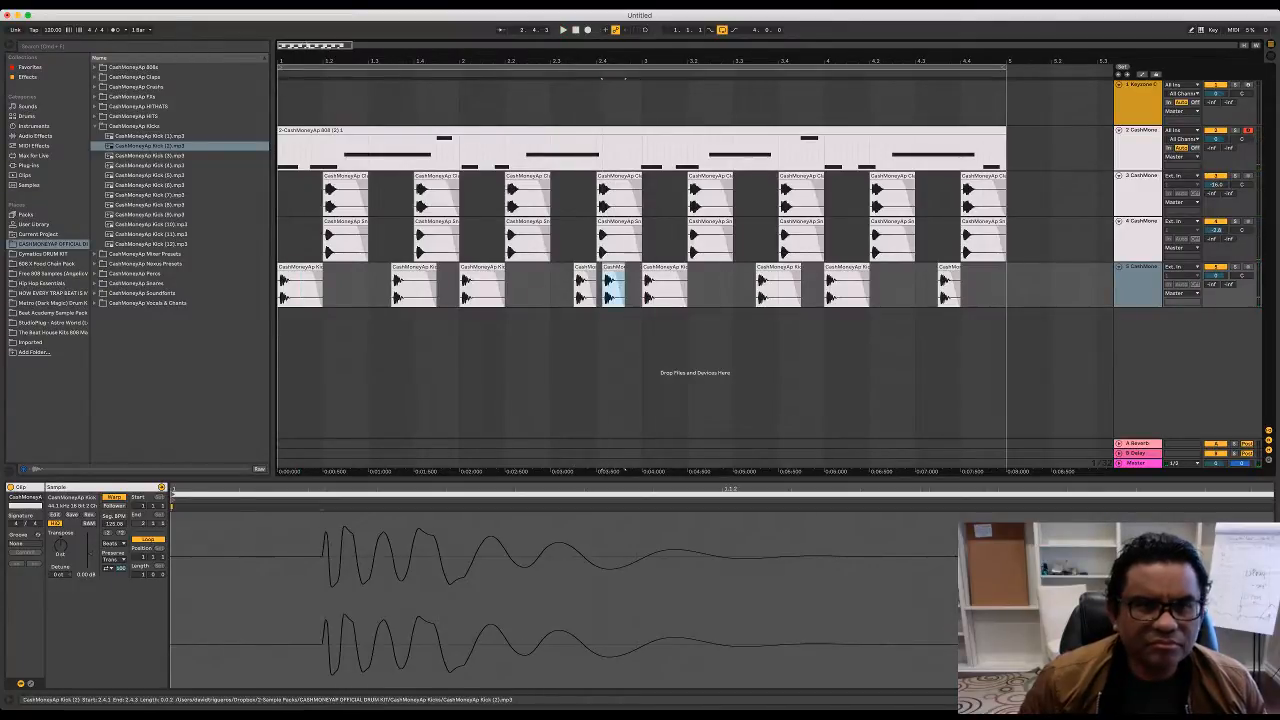
pyautogui.click(317, 80)
pyautogui.press('space')
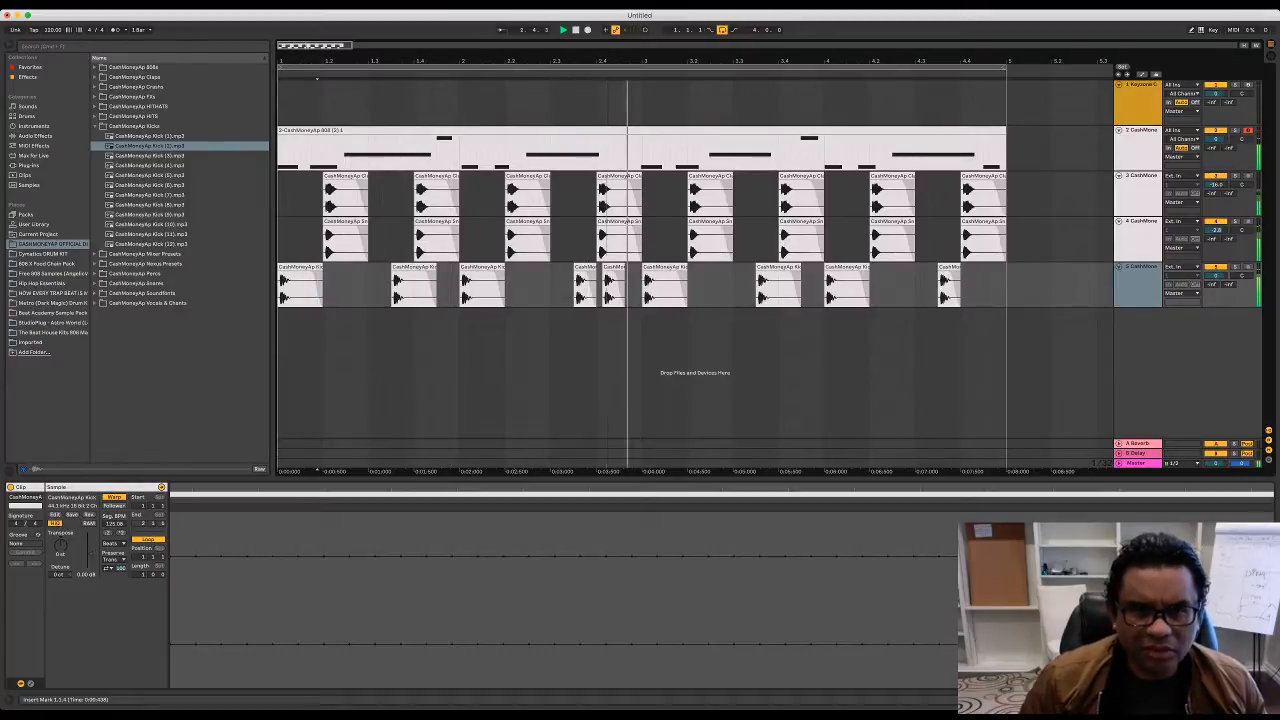
pyautogui.press('space')
# Step: Nudge the kick just after 2.4.1 to start at 2.4.2, and play the beat from the start
pyautogui.moveTo(612, 268); pyautogui.dragTo(619, 268)
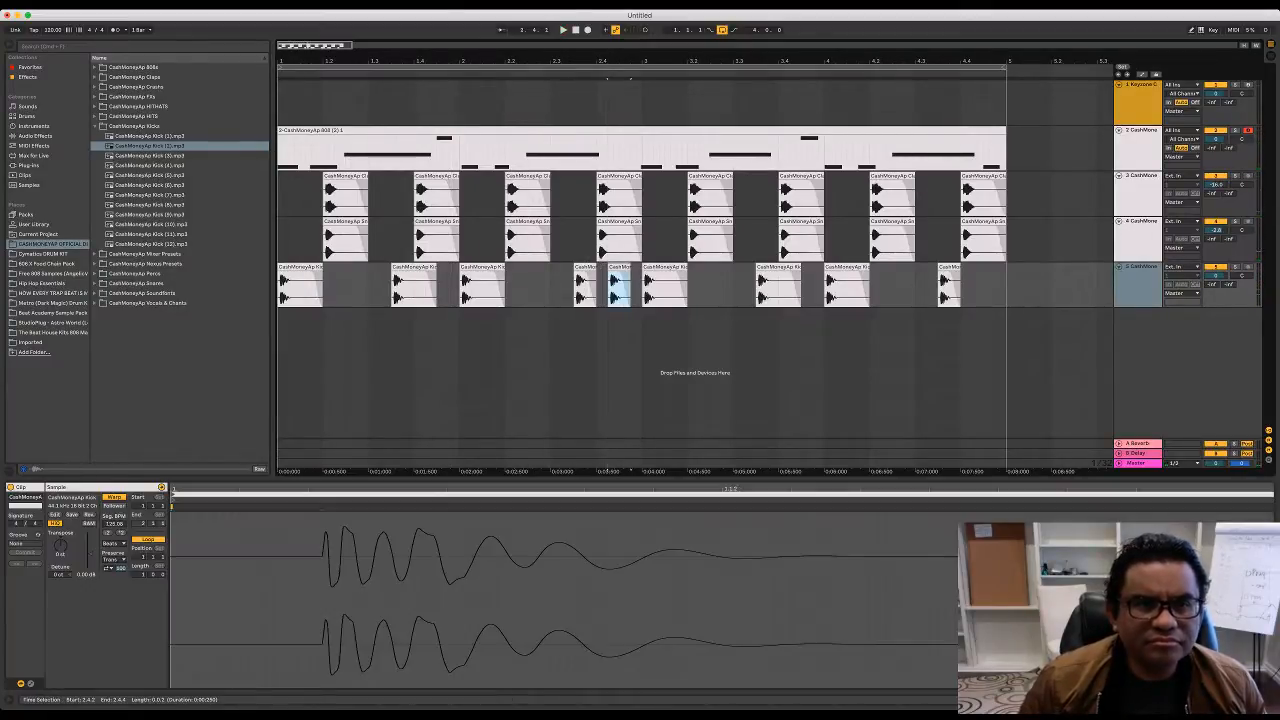
pyautogui.click(280, 290)
pyautogui.press('space')
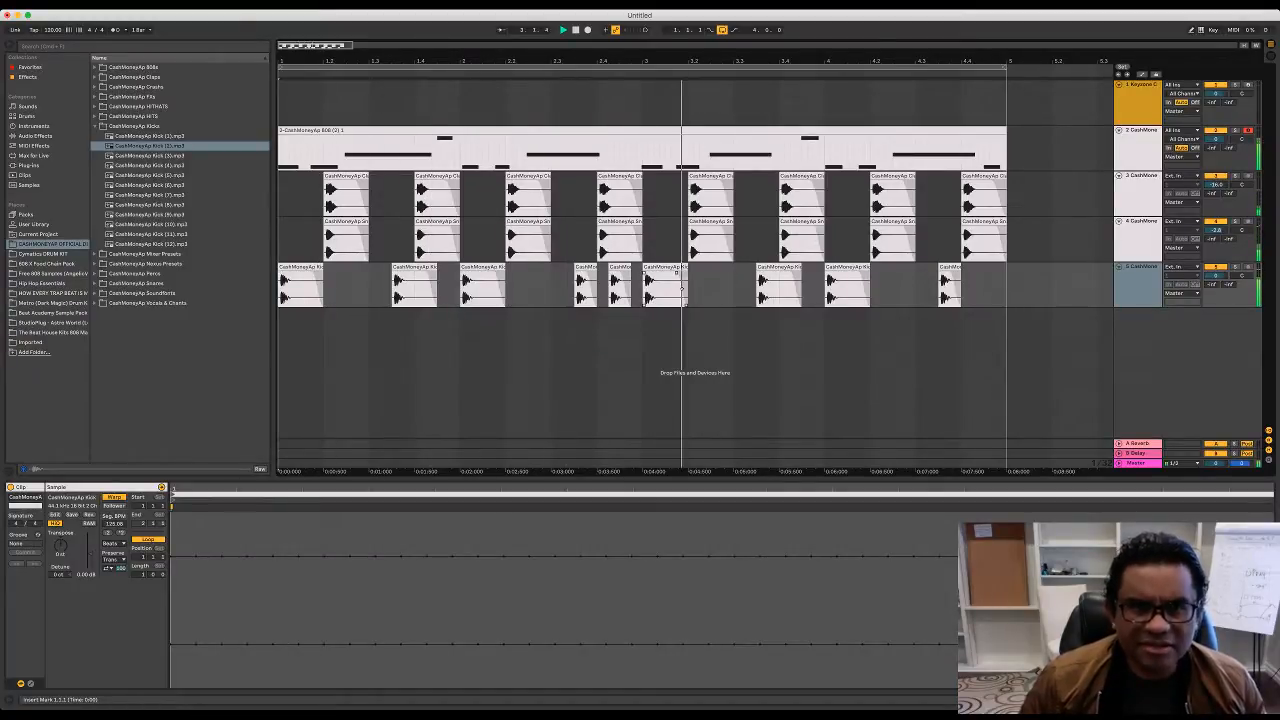
pyautogui.press('space')
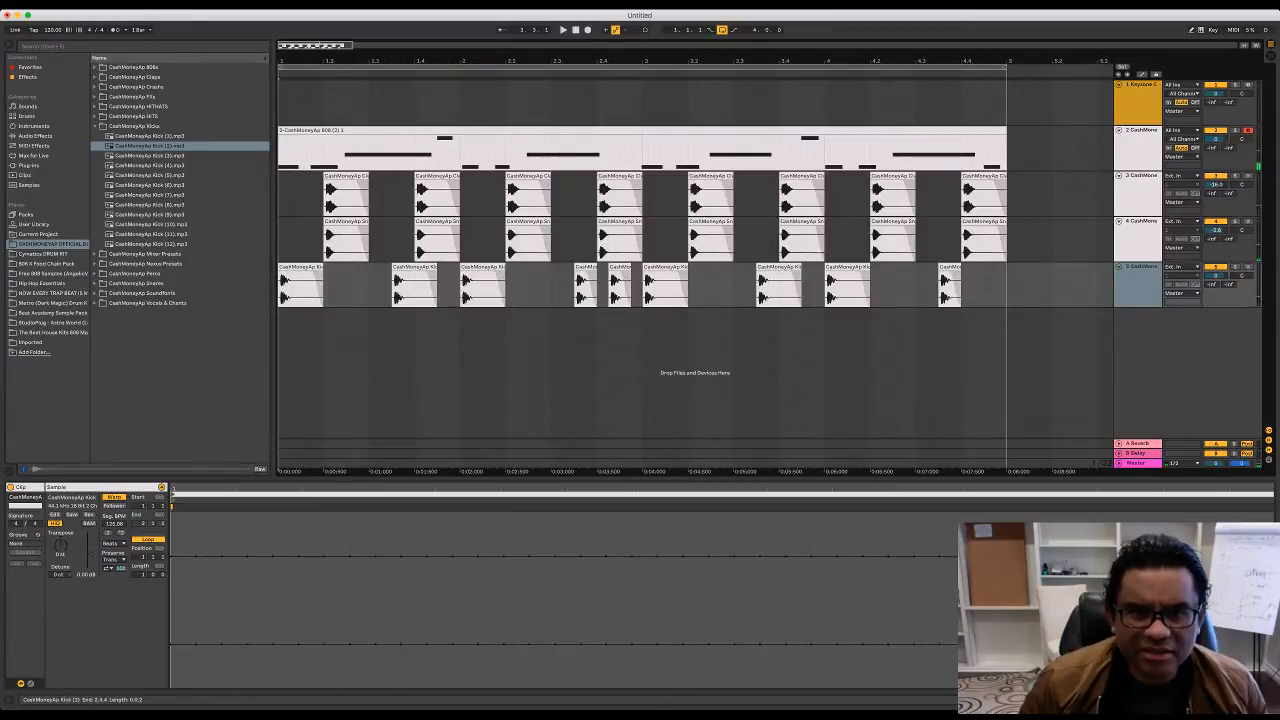
# Step: Shorten the kick at 2.4.2 to end at 2.4.3, duplicate it right behind, and play from near the start
pyautogui.click(625, 285)
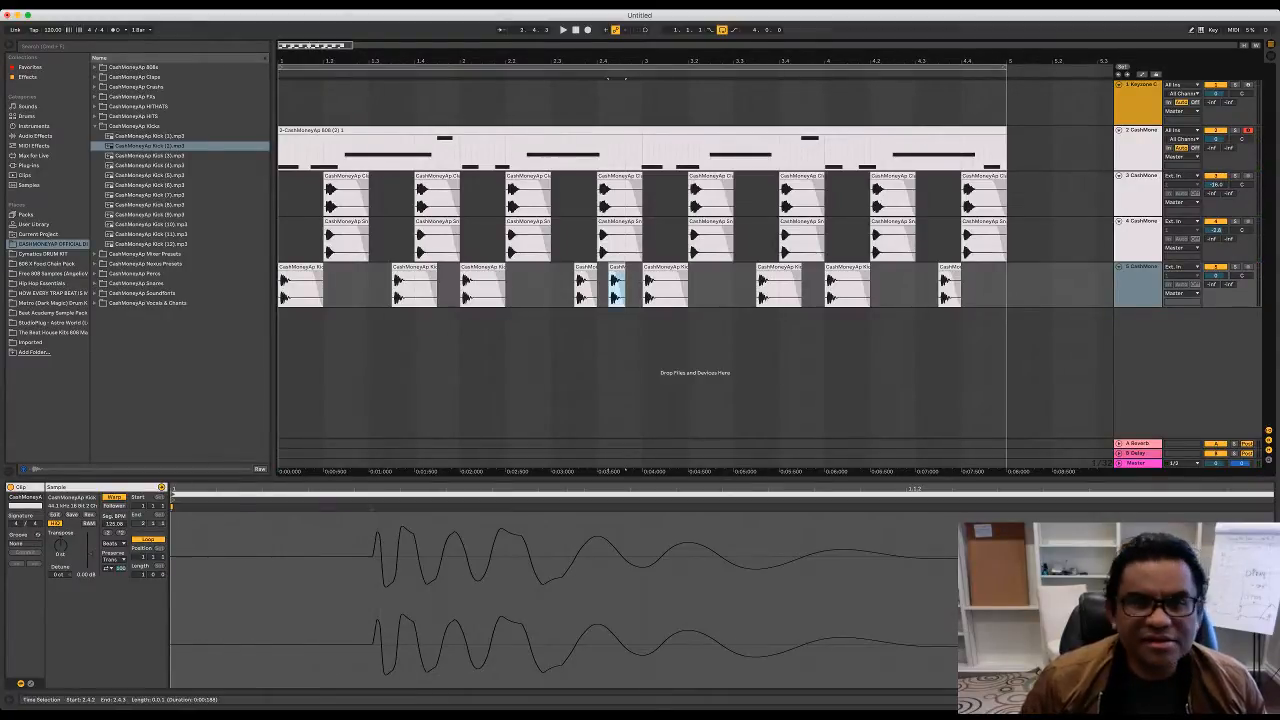
pyautogui.click(305, 78)
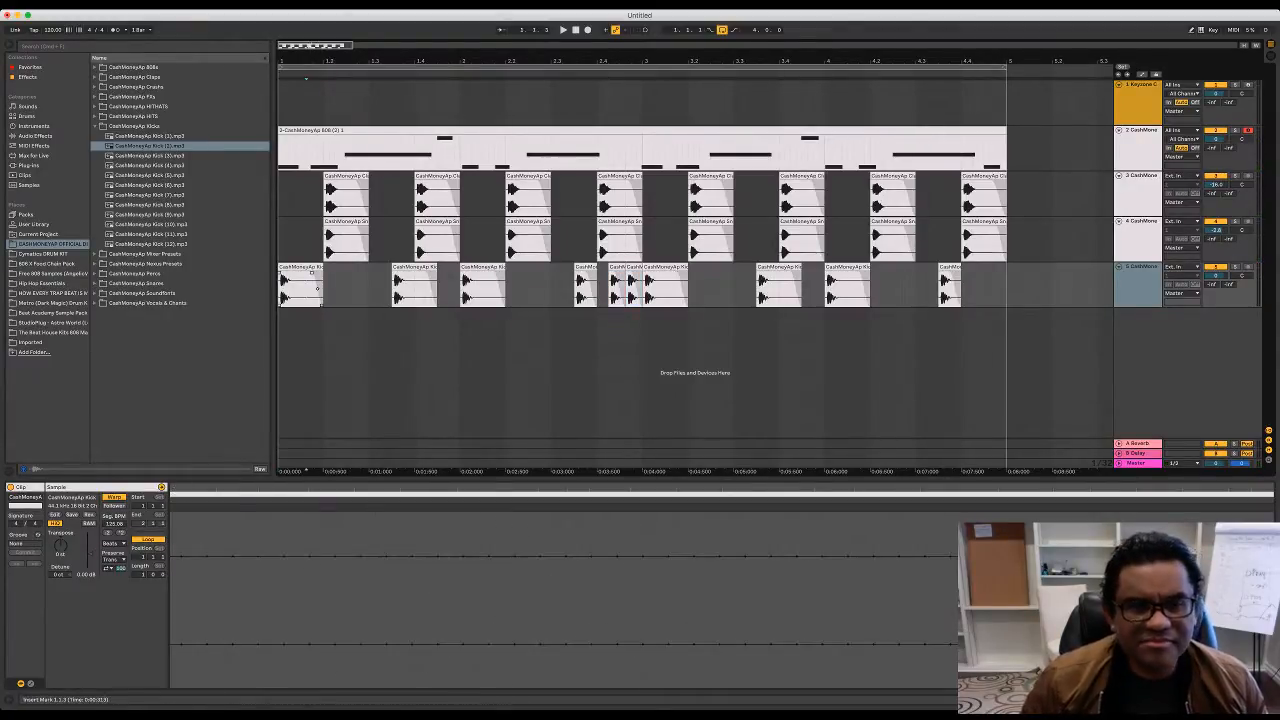
pyautogui.press('space')
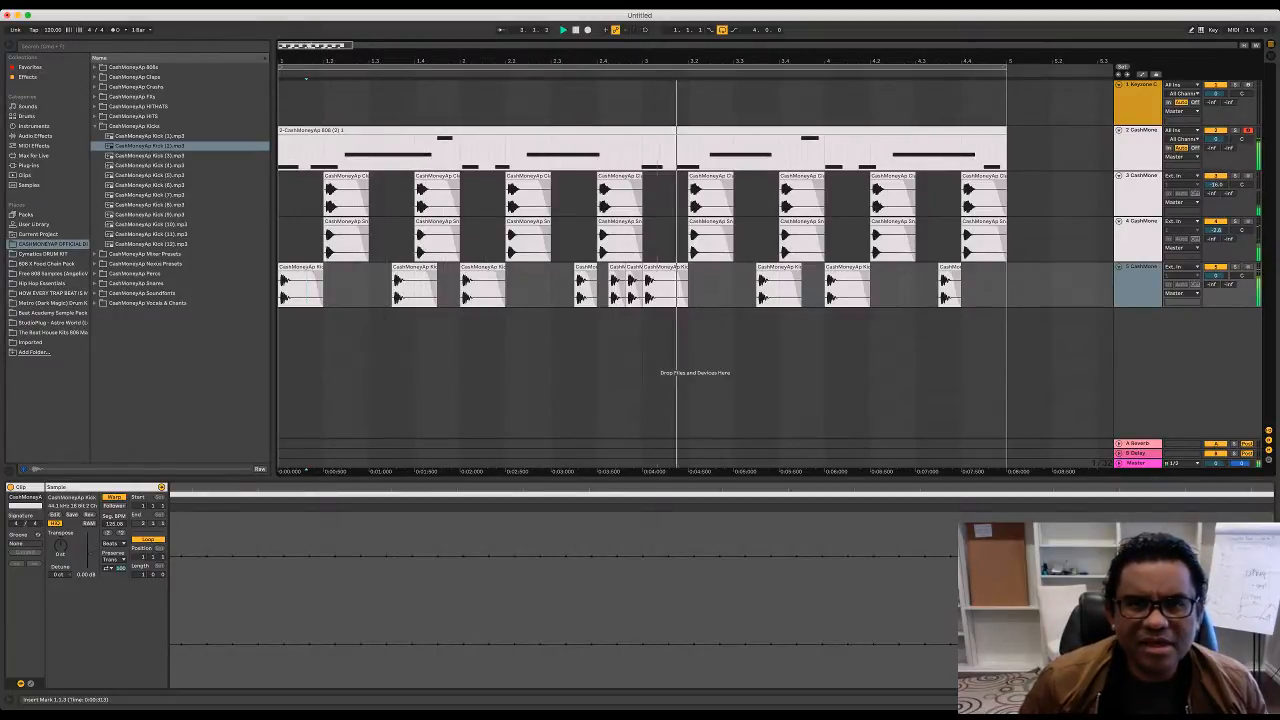
# Step: Delete the duplicated kick between 2.4.3 and 3.1.1
pyautogui.scroll(6, 620, 227)
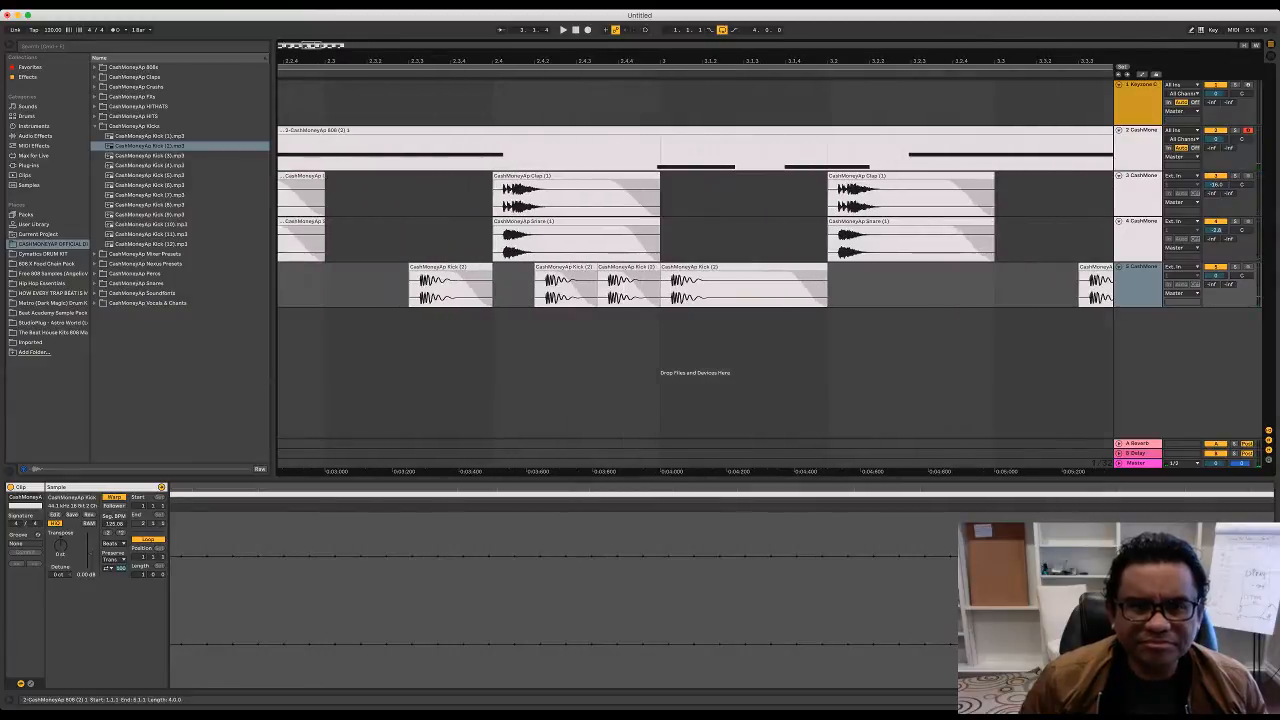
pyautogui.moveTo(658, 268)
pyautogui.mouseDown()
pyautogui.moveTo(639, 268)
pyautogui.moveTo(660, 268)
pyautogui.mouseUp()
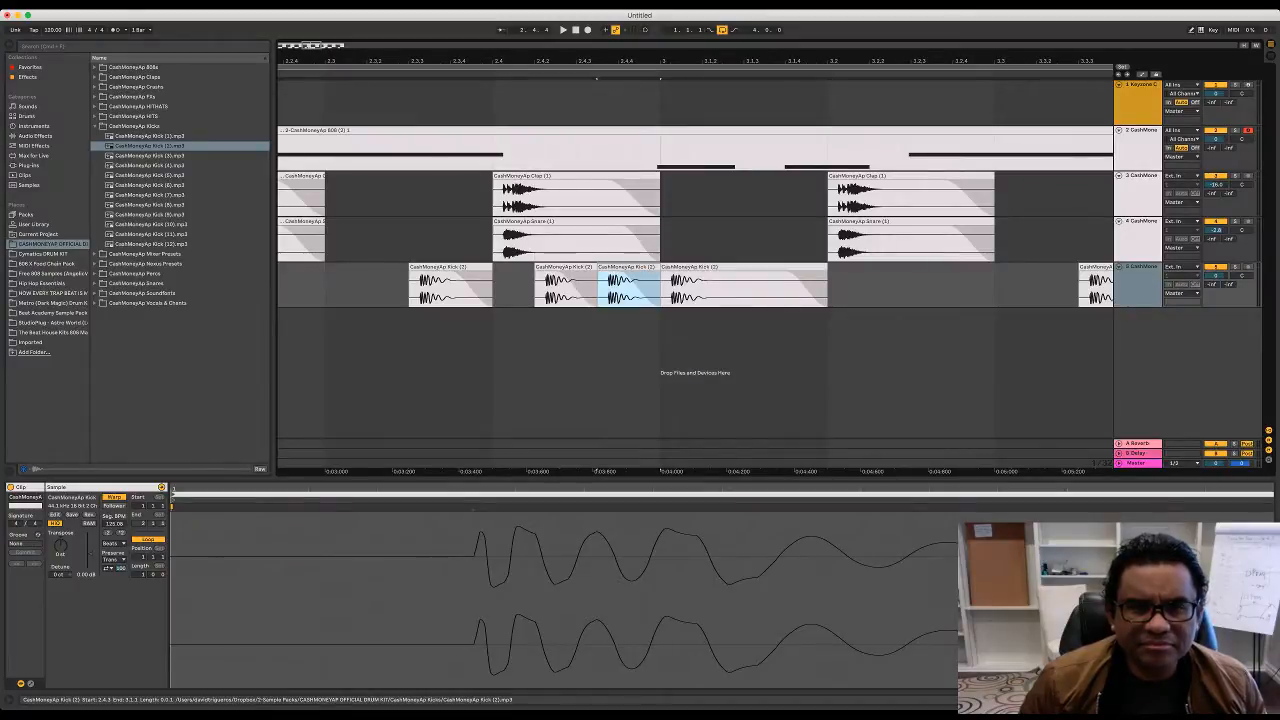
pyautogui.moveTo(474, 490); pyautogui.dragTo(474, 470)
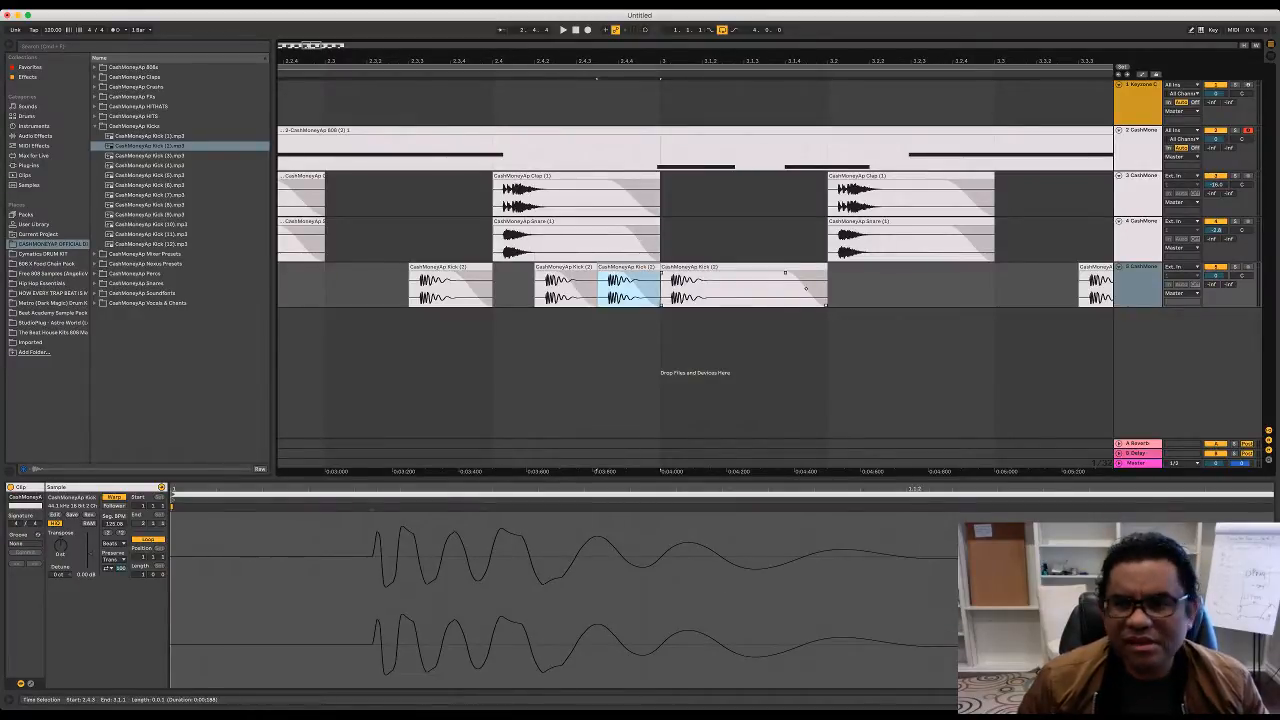
pyautogui.press('Delete')
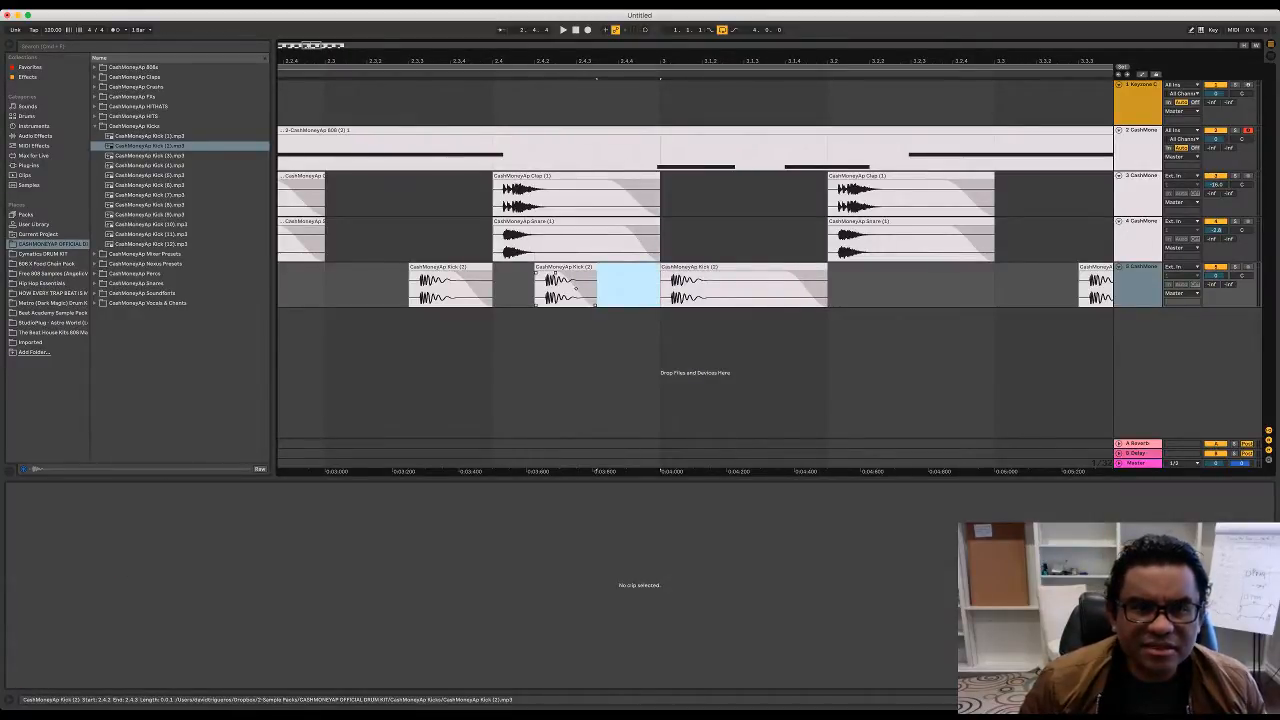
# Step: Duplicate the kick at 2.4.2, shorten the copy to end at 2.4.4, and play from 2.3.2
pyautogui.click(566, 267)
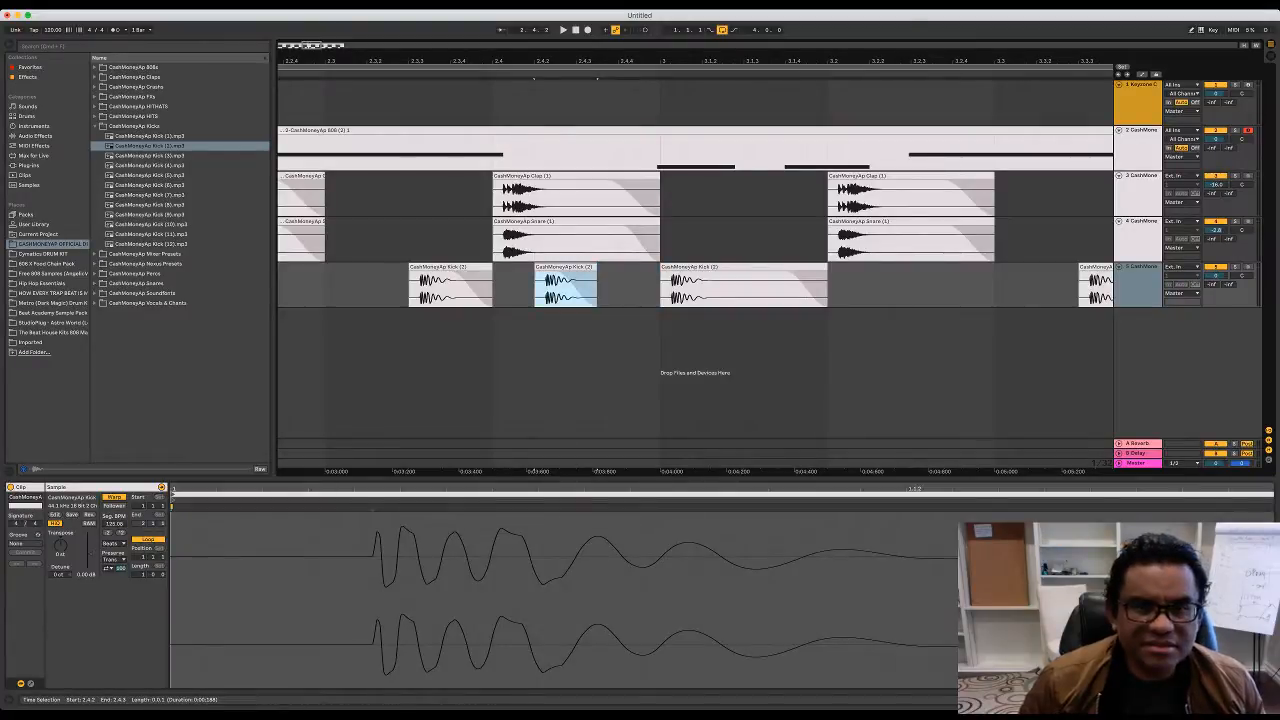
pyautogui.press('super+d')
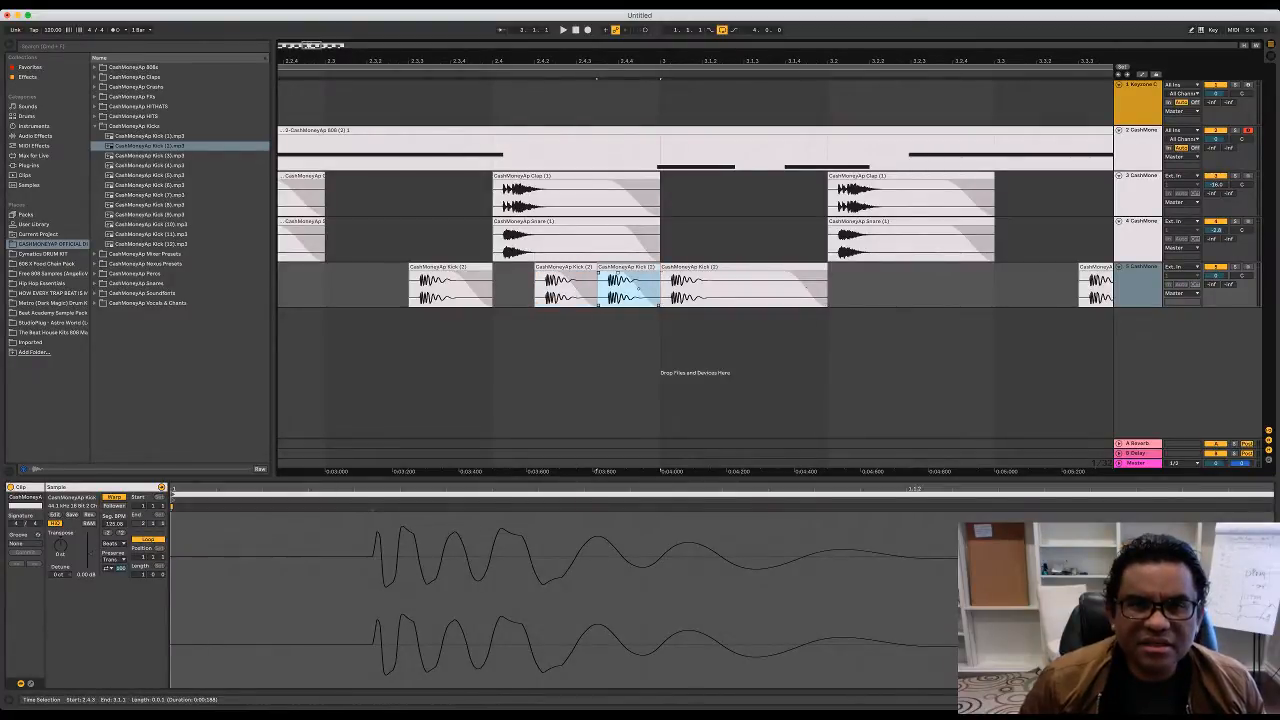
pyautogui.moveTo(659, 267); pyautogui.dragTo(639, 267)
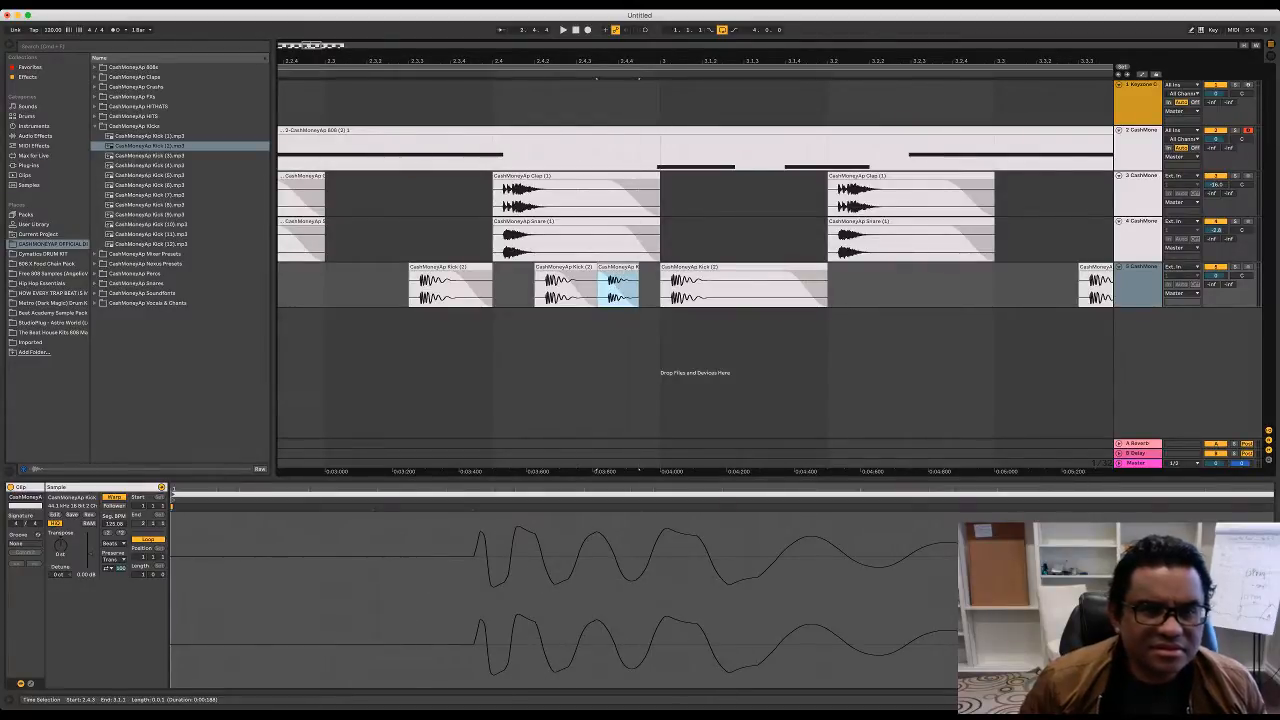
pyautogui.click(388, 285)
pyautogui.press('space')
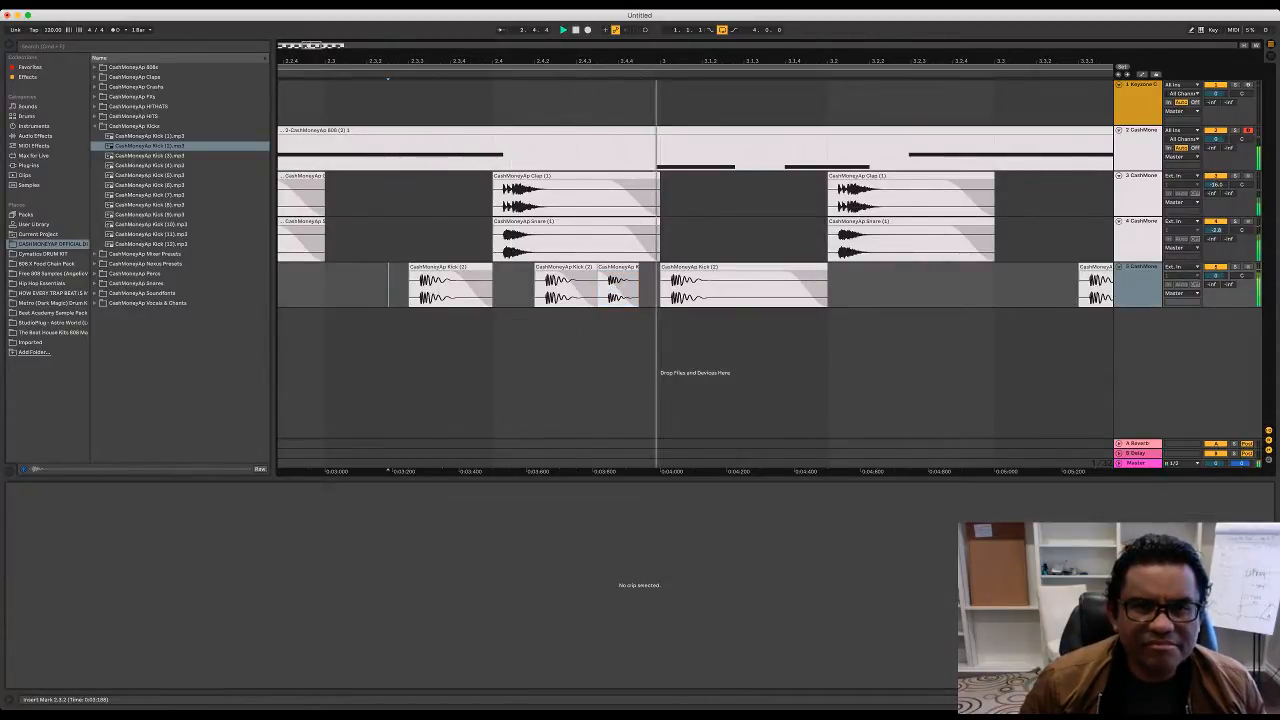
pyautogui.press('space')
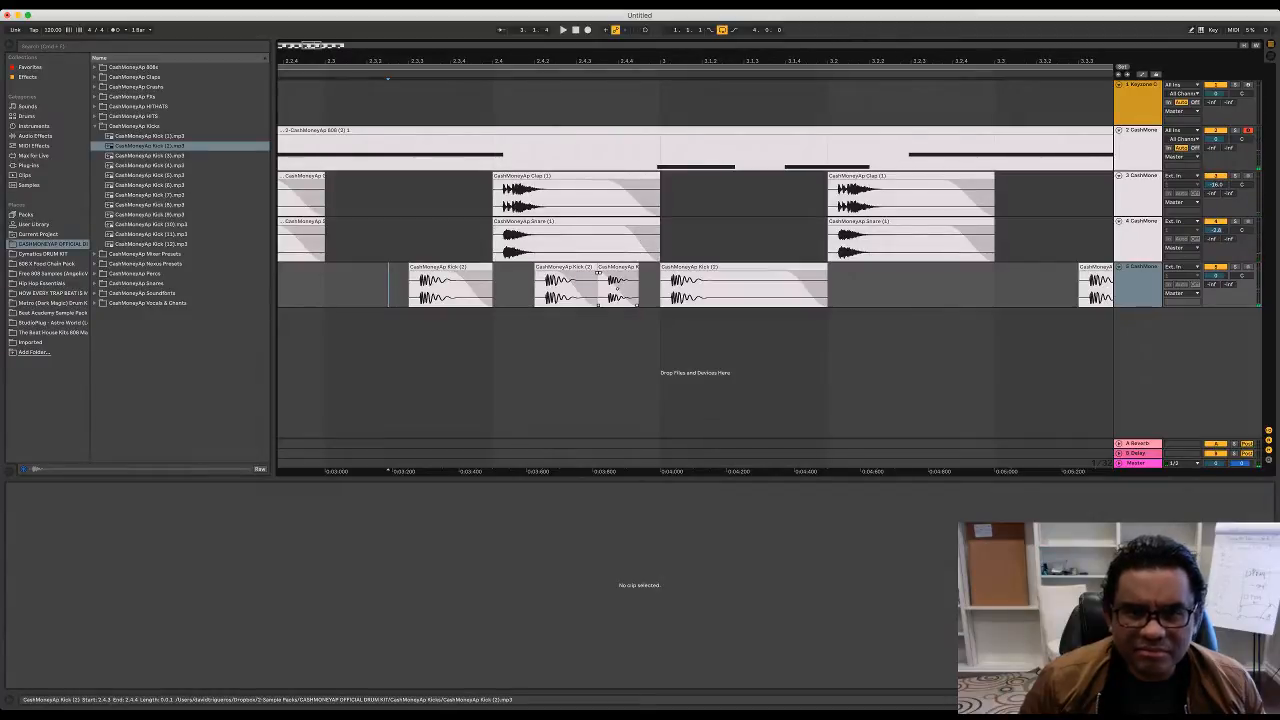
# Step: Move the shortened kick copy to 2.4.4 so it ends at 3.1.1, and play the beat
pyautogui.moveTo(617, 267); pyautogui.dragTo(638, 267)
pyautogui.click(366, 285)
pyautogui.press('space')
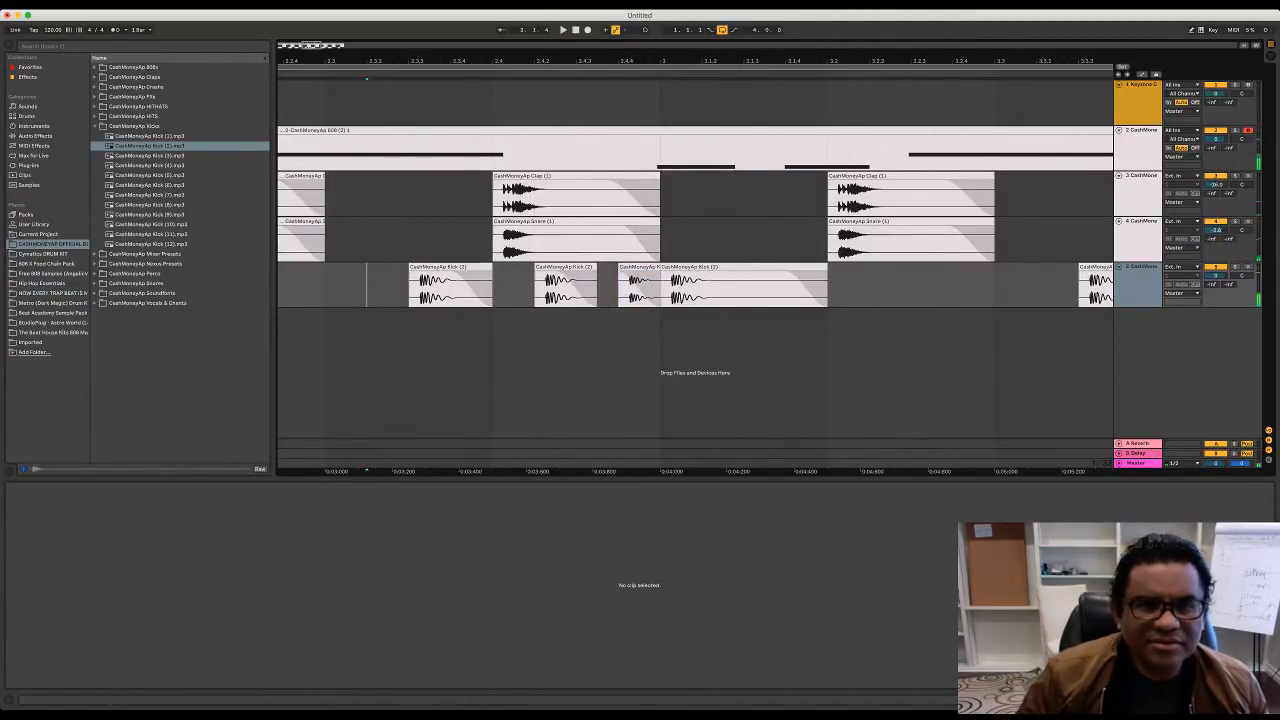
pyautogui.scroll(-10, 366, 285)
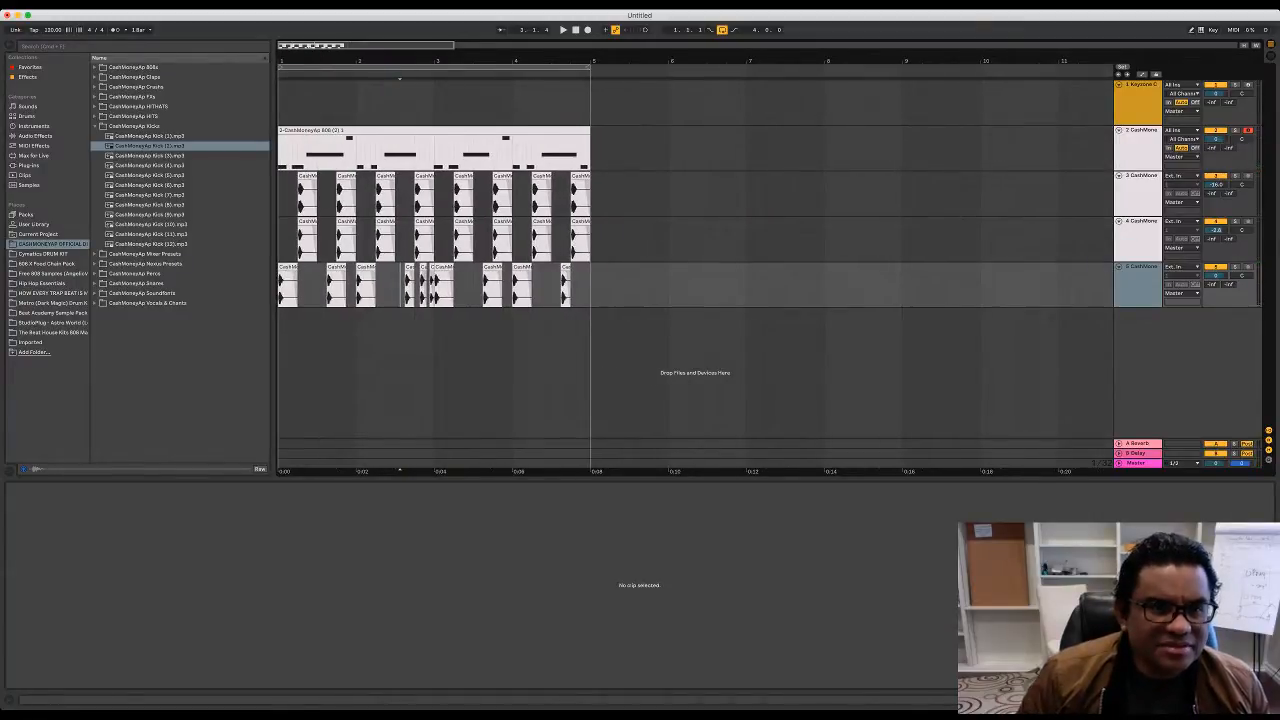
pyautogui.press('space')
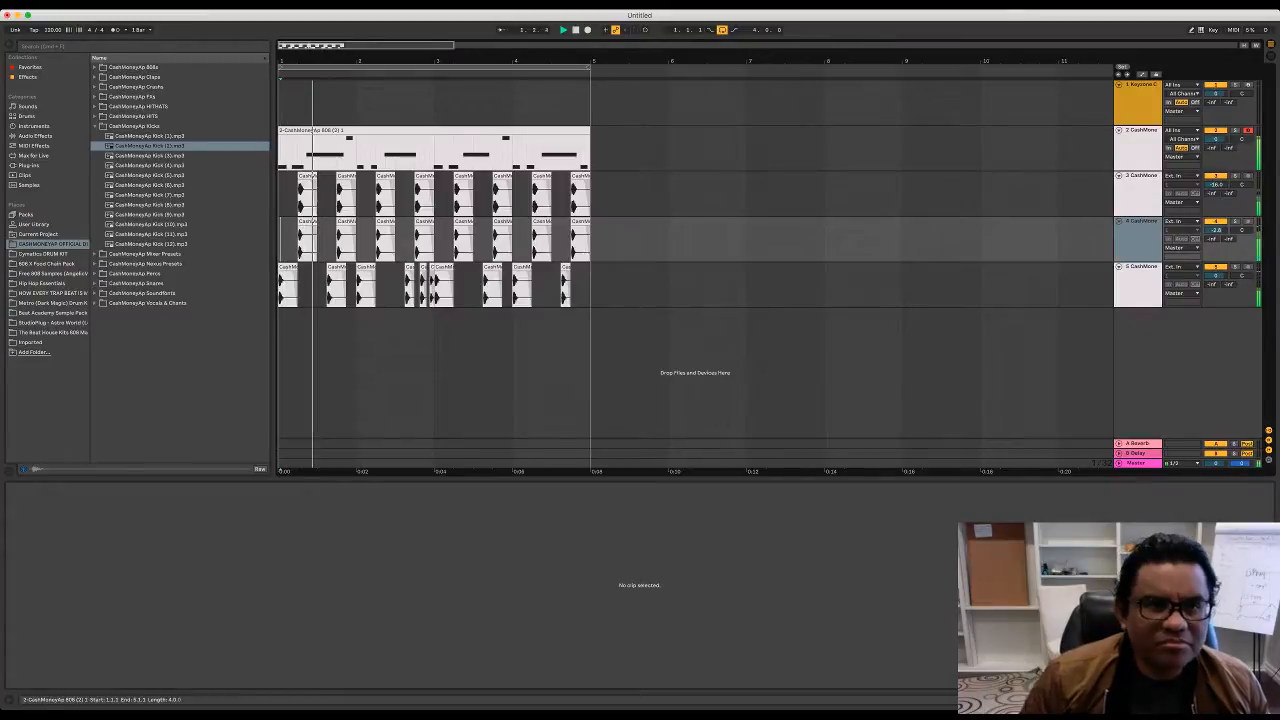
# Step: Replace the kicks in bars 3 and 4 with a duplicate of the bars 1–2 kick pattern, and play from the start
pyautogui.scroll(1, 414, 240)
pyautogui.scroll(3, 541, 230)
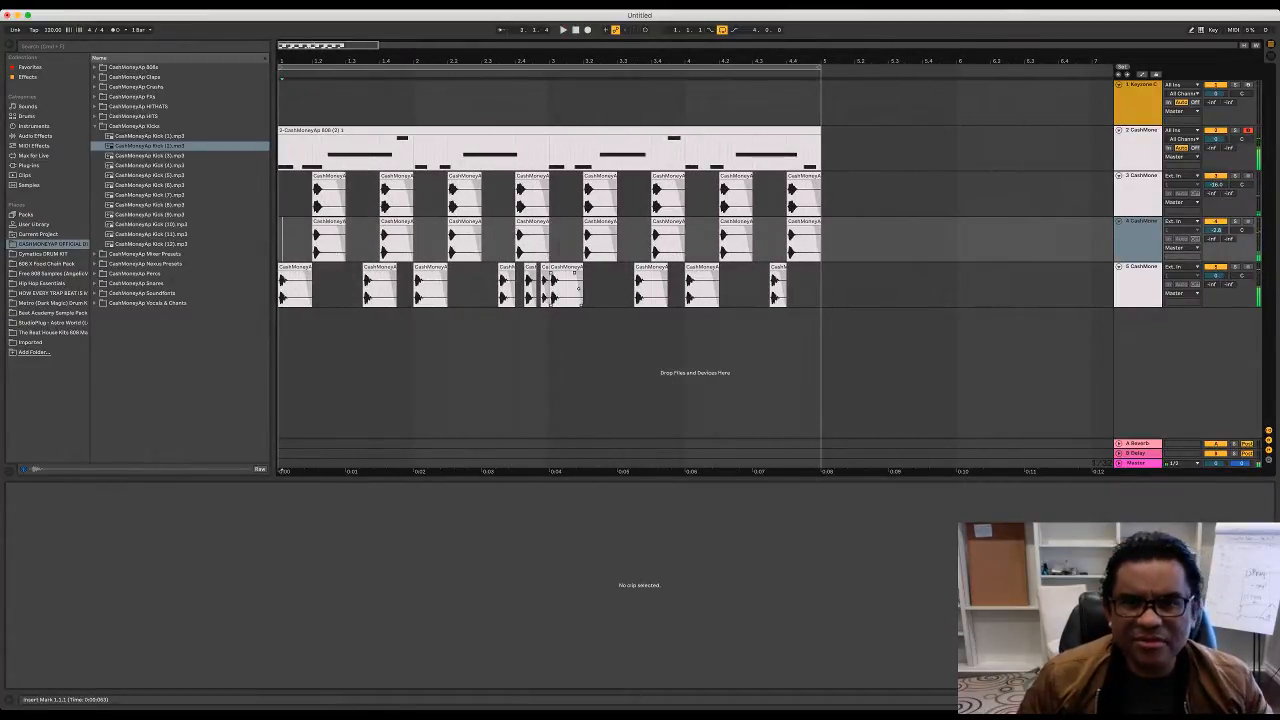
pyautogui.click(563, 290)
pyautogui.moveTo(597, 285); pyautogui.dragTo(799, 285)
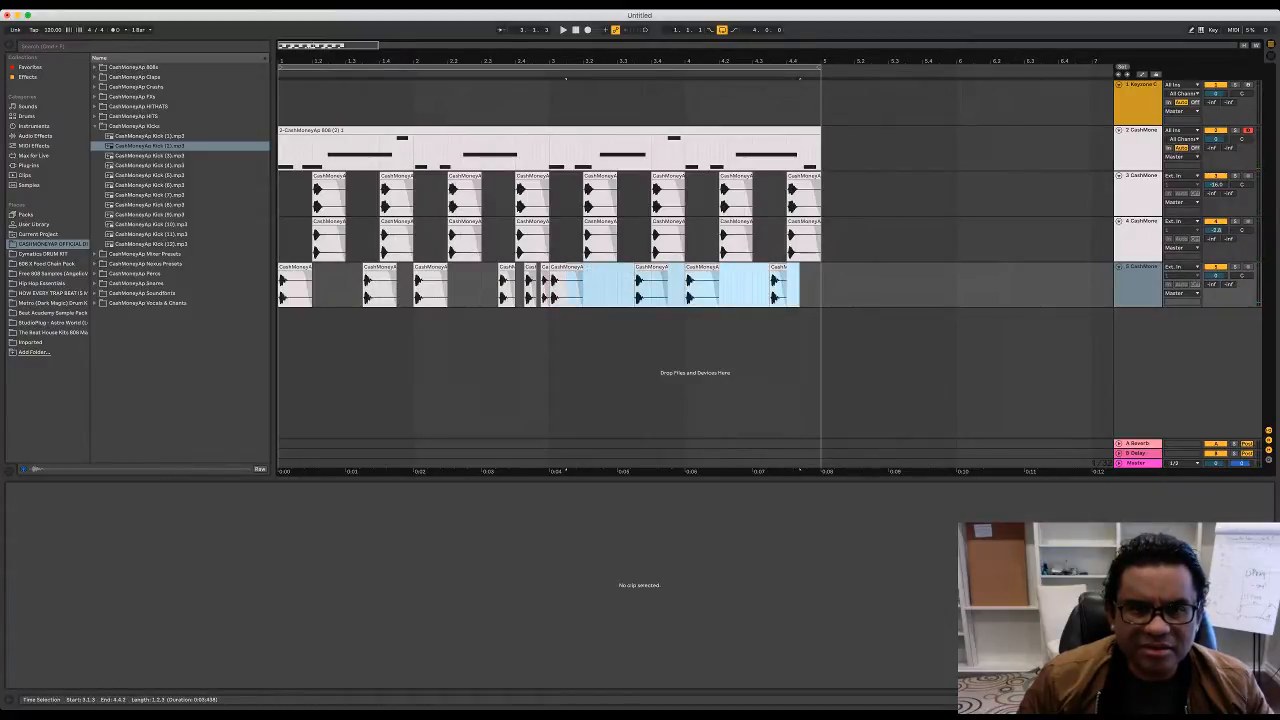
pyautogui.press('Delete')
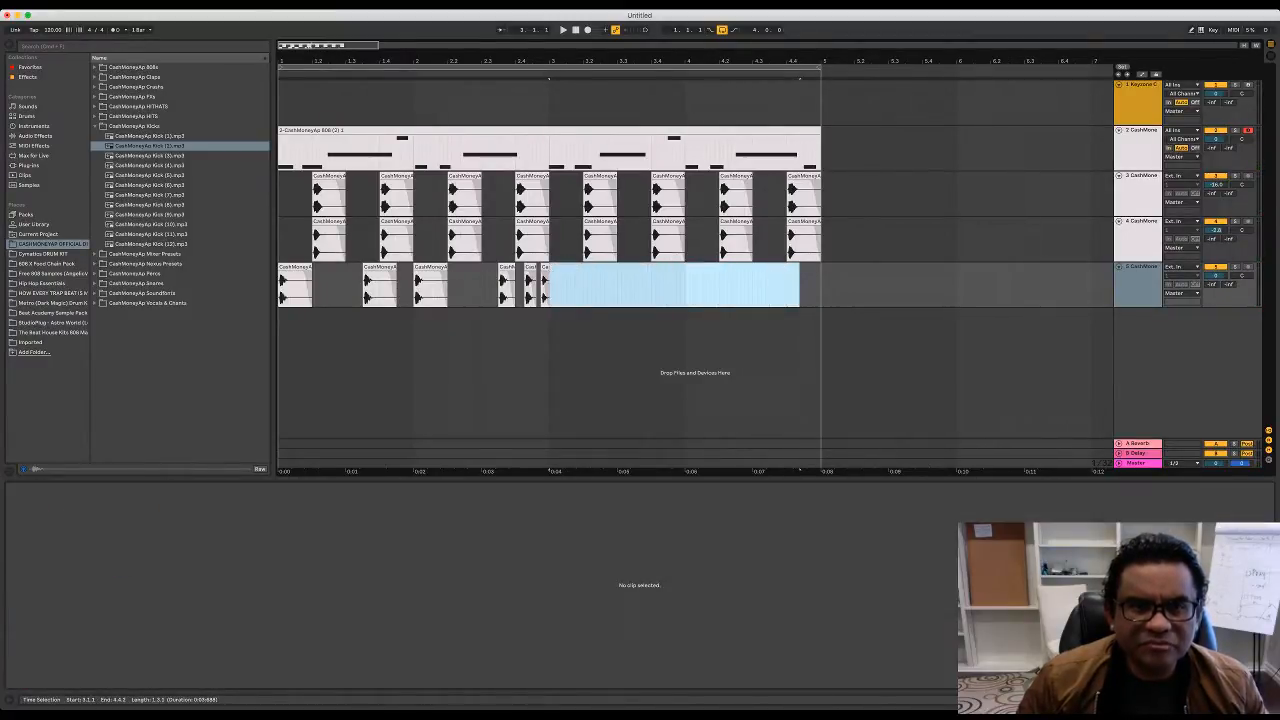
pyautogui.moveTo(548, 288); pyautogui.dragTo(280, 288)
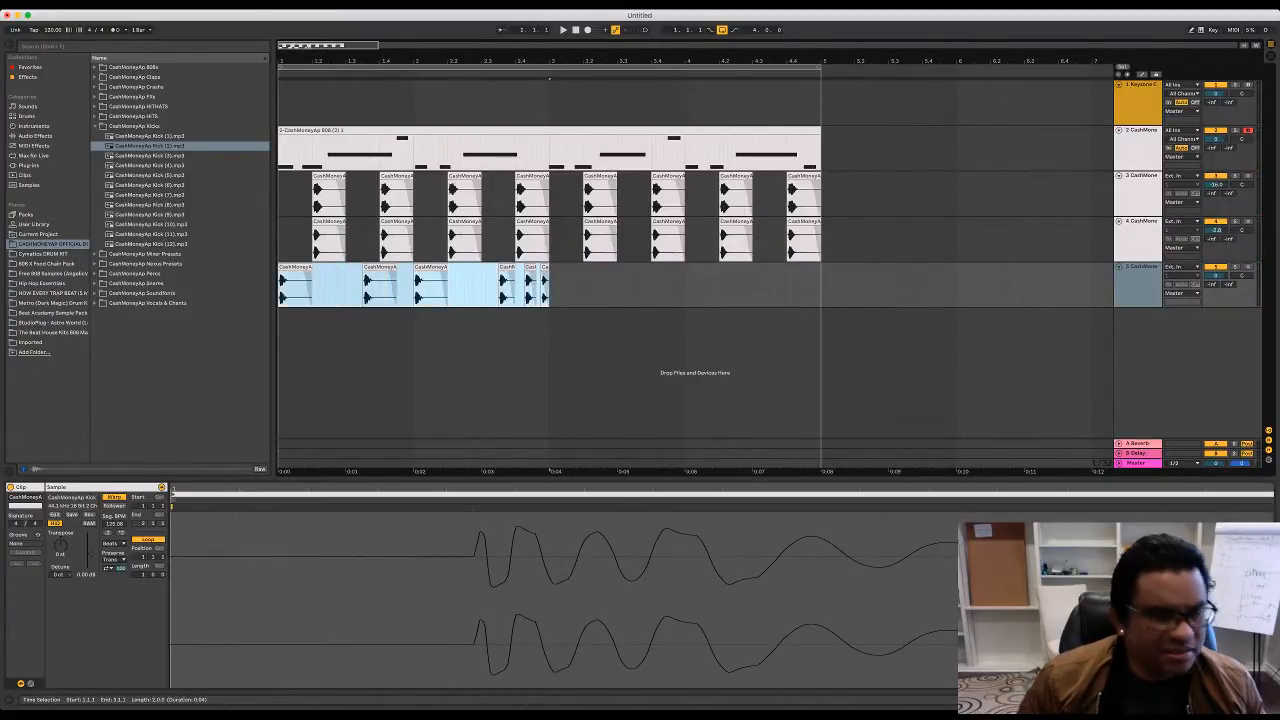
pyautogui.hotkey('ctrl', 'd')
pyautogui.click(282, 289)
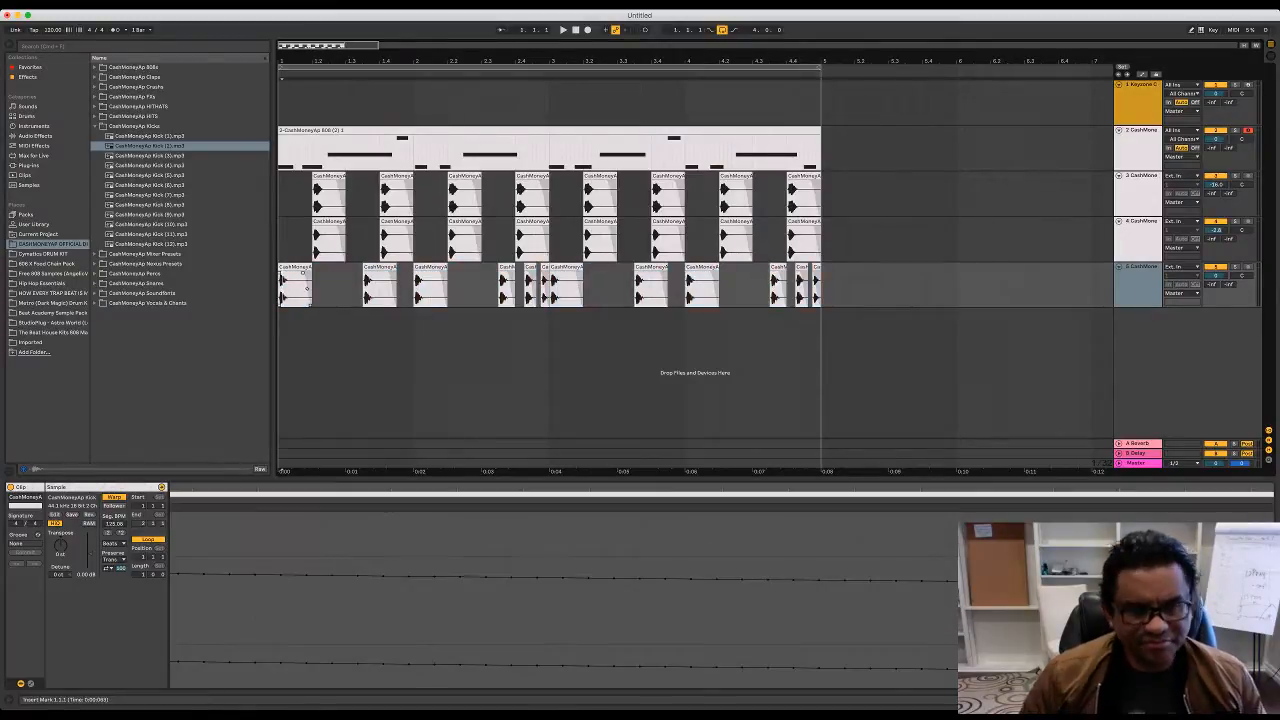
pyautogui.press('space')
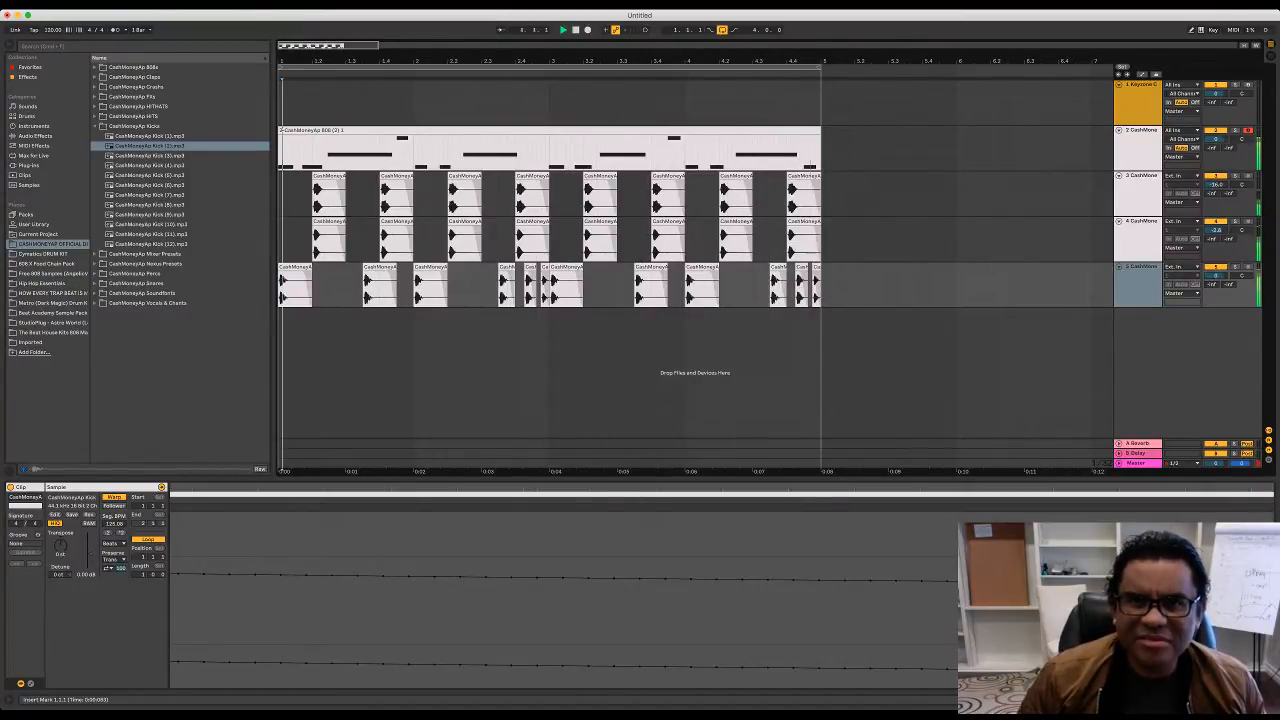
pyautogui.moveTo(768, 61); pyautogui.dragTo(768, 122)
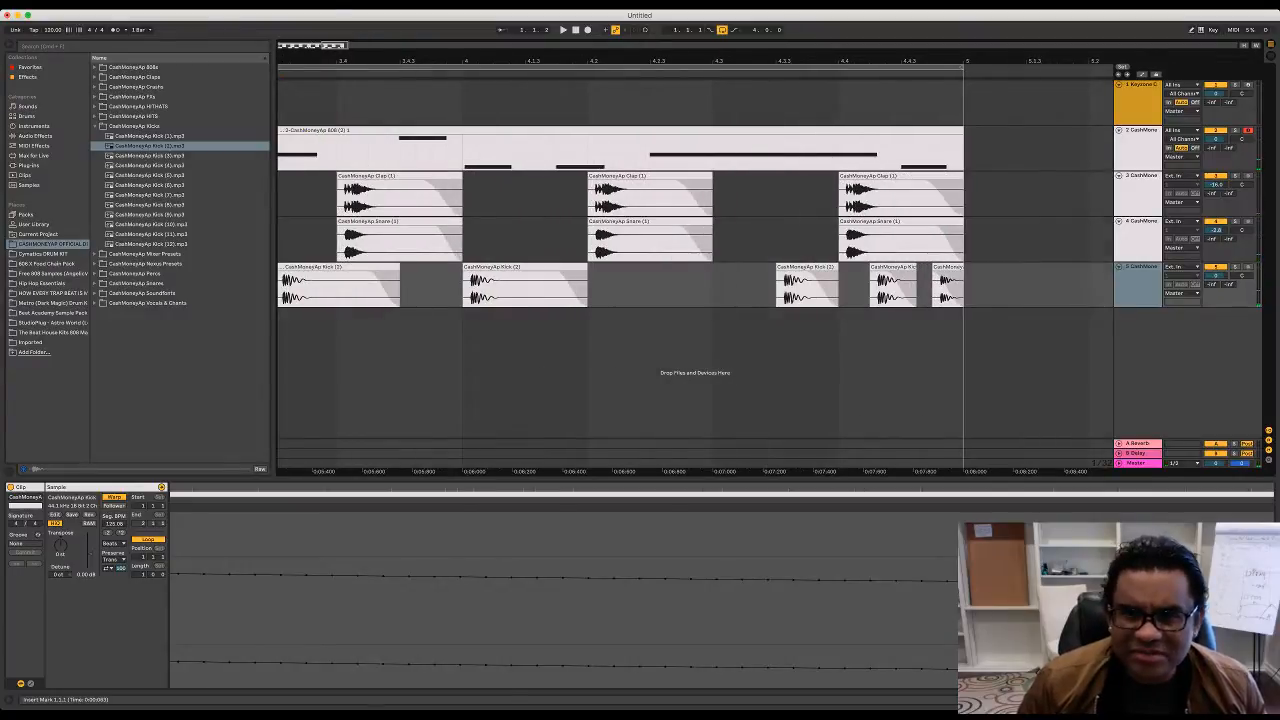
# Step: Shorten the kick at 4.3.3 to end at 4.3.4, duplicate it at 4.3.4, and play from 3.4.4
pyautogui.moveTo(838, 285); pyautogui.dragTo(806, 285)
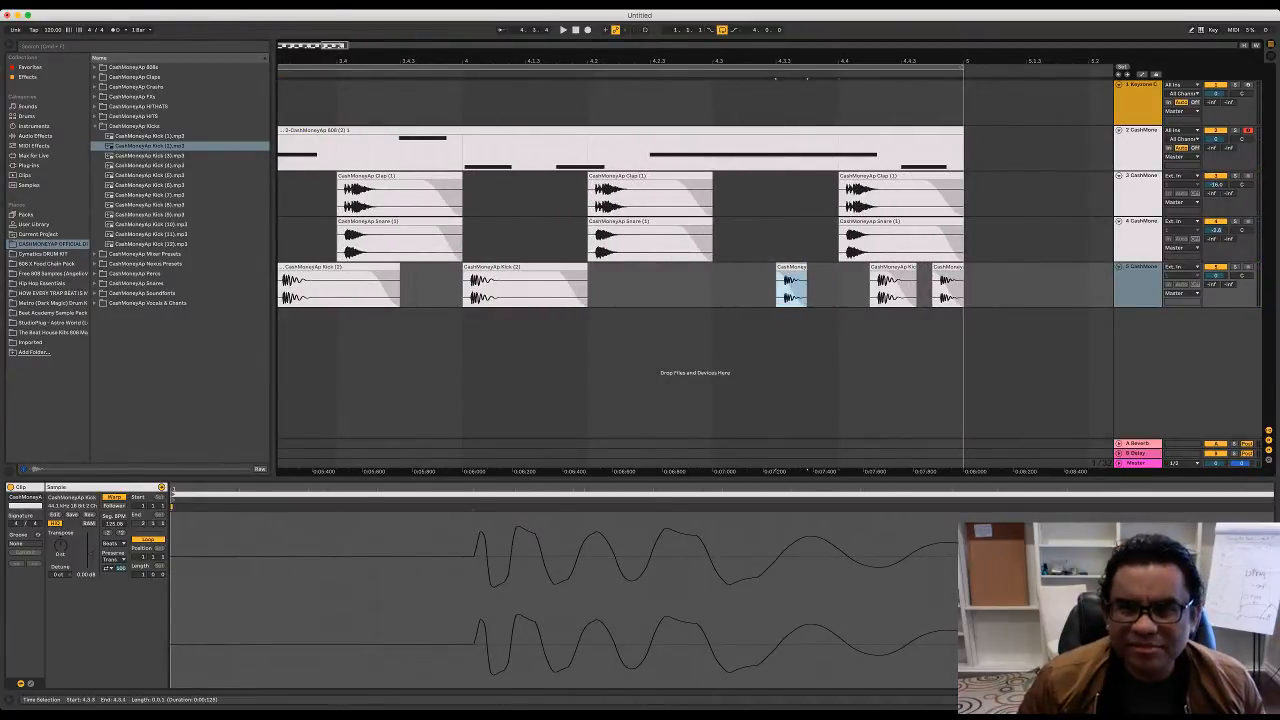
pyautogui.press('super+d')
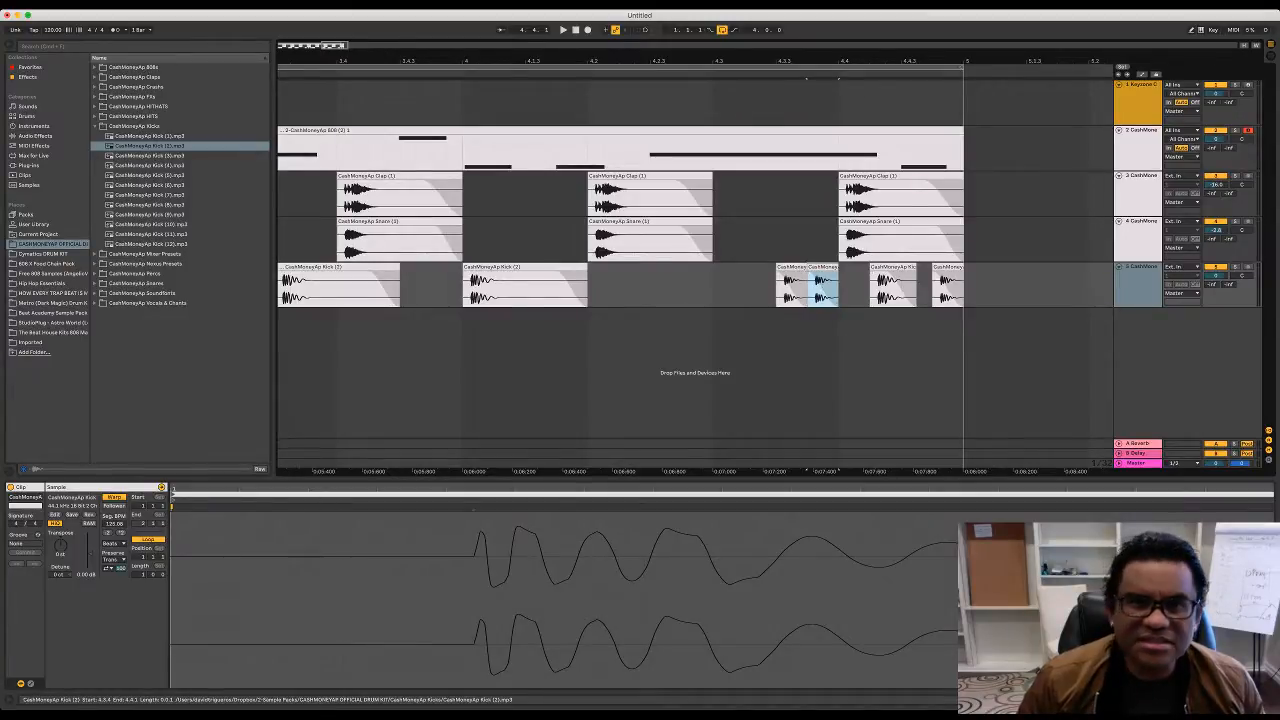
pyautogui.click(446, 285)
pyautogui.press('space')
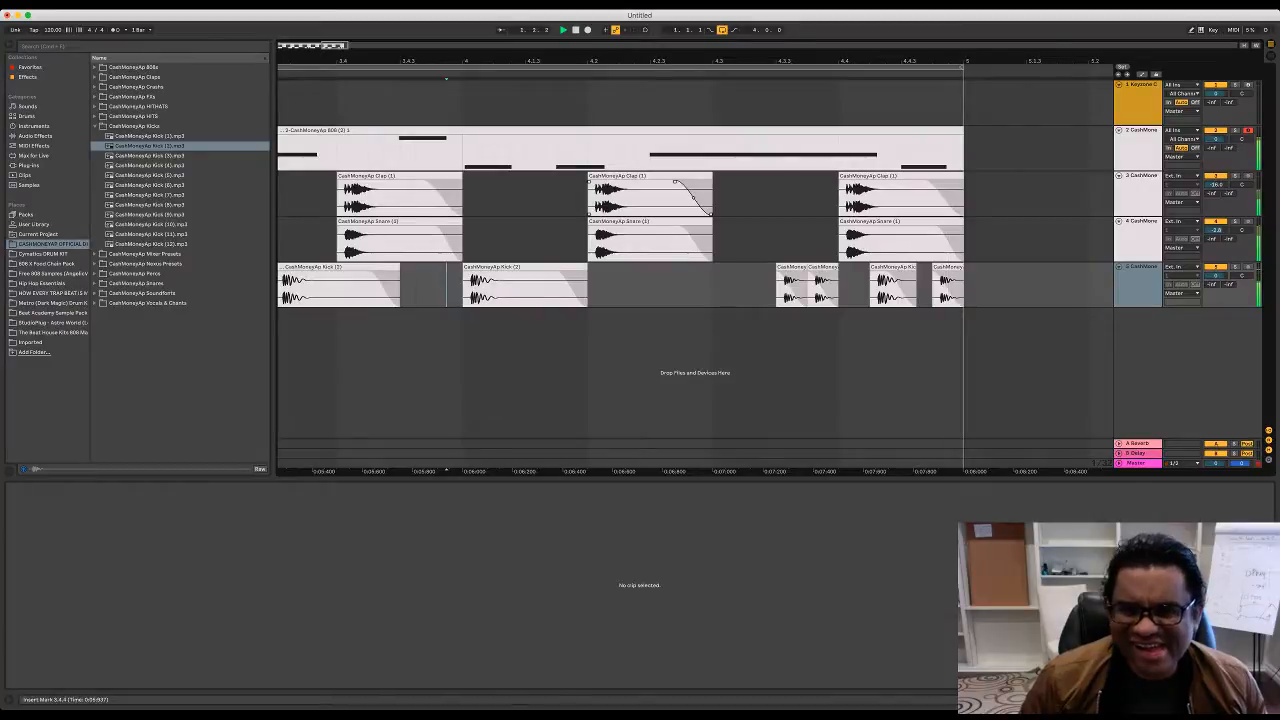
# Step: Audition the beat from 3.4.2 with the last kick at 4.4.4 deactivated, and delete that kick
pyautogui.click(940, 285)
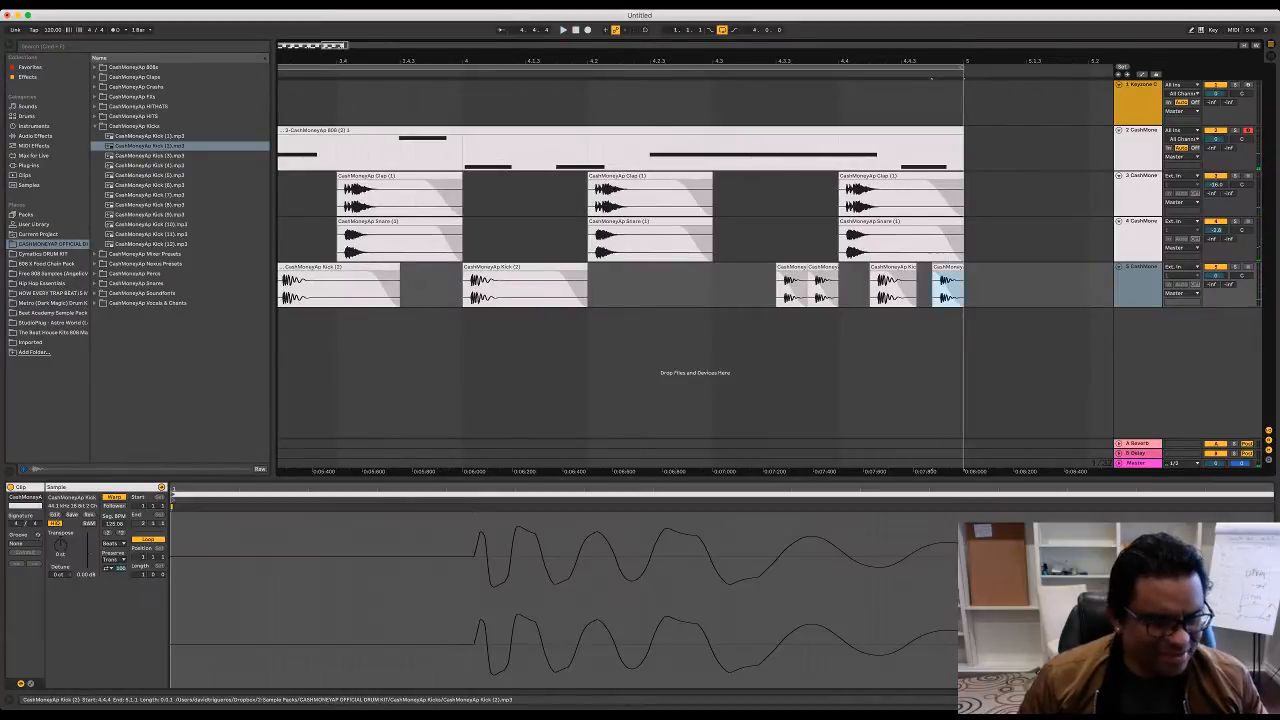
pyautogui.press('0')
pyautogui.click(368, 78)
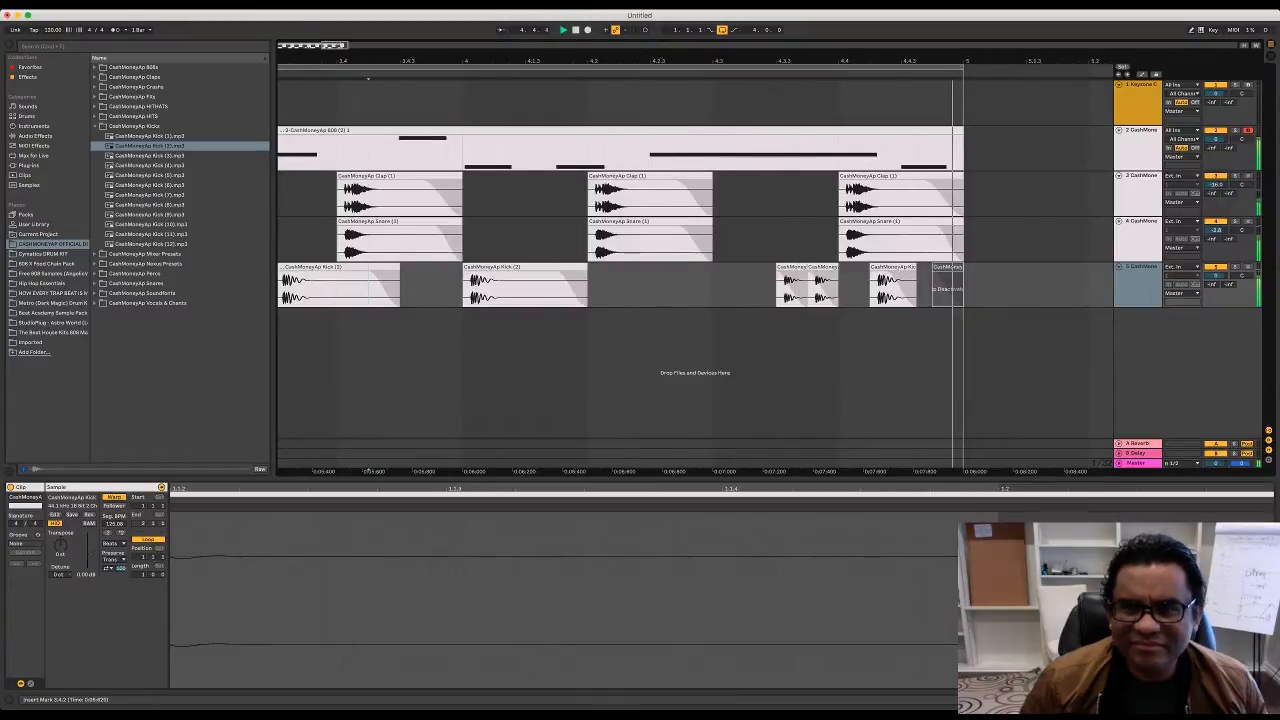
pyautogui.click(947, 268)
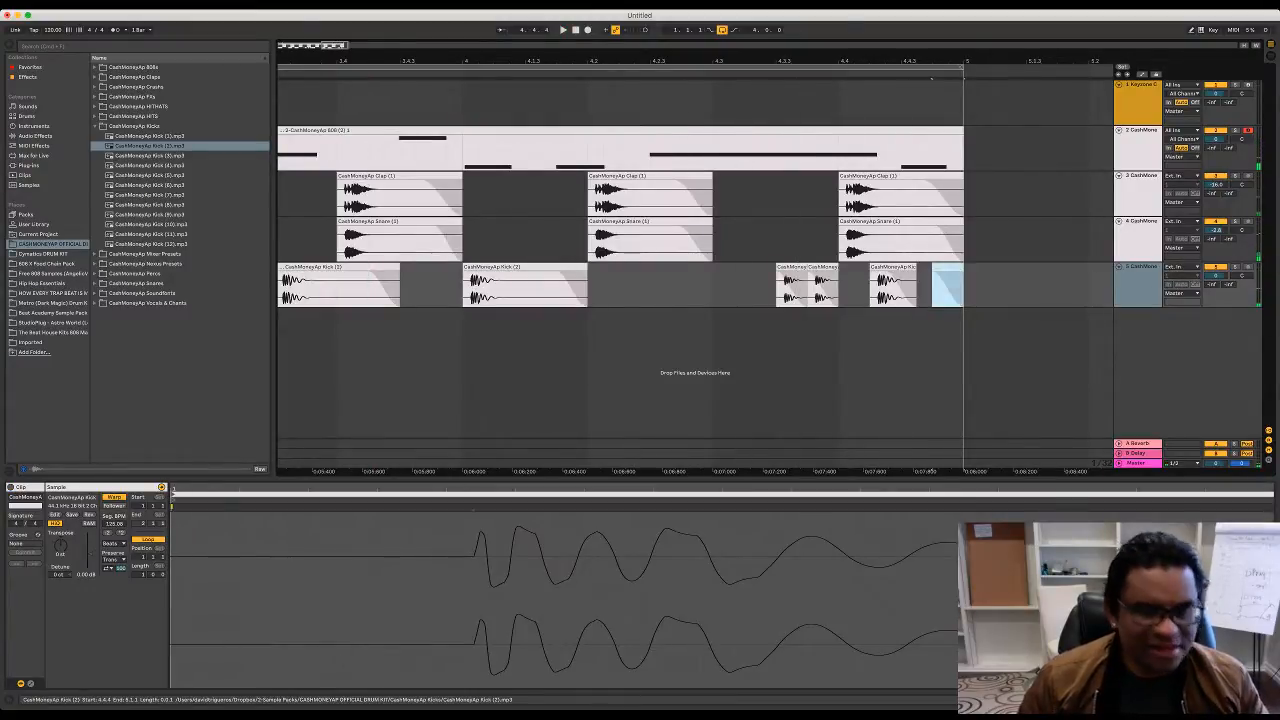
pyautogui.press('Delete')
# Step: Close the kick sample folder, open the CashMoneyAp HITHATS folder and preview HITHAT (1).wav
pyautogui.moveTo(400, 61); pyautogui.dragTo(389, 12)
pyautogui.moveTo(400, 61); pyautogui.dragTo(560, 82)
pyautogui.click(95, 126)
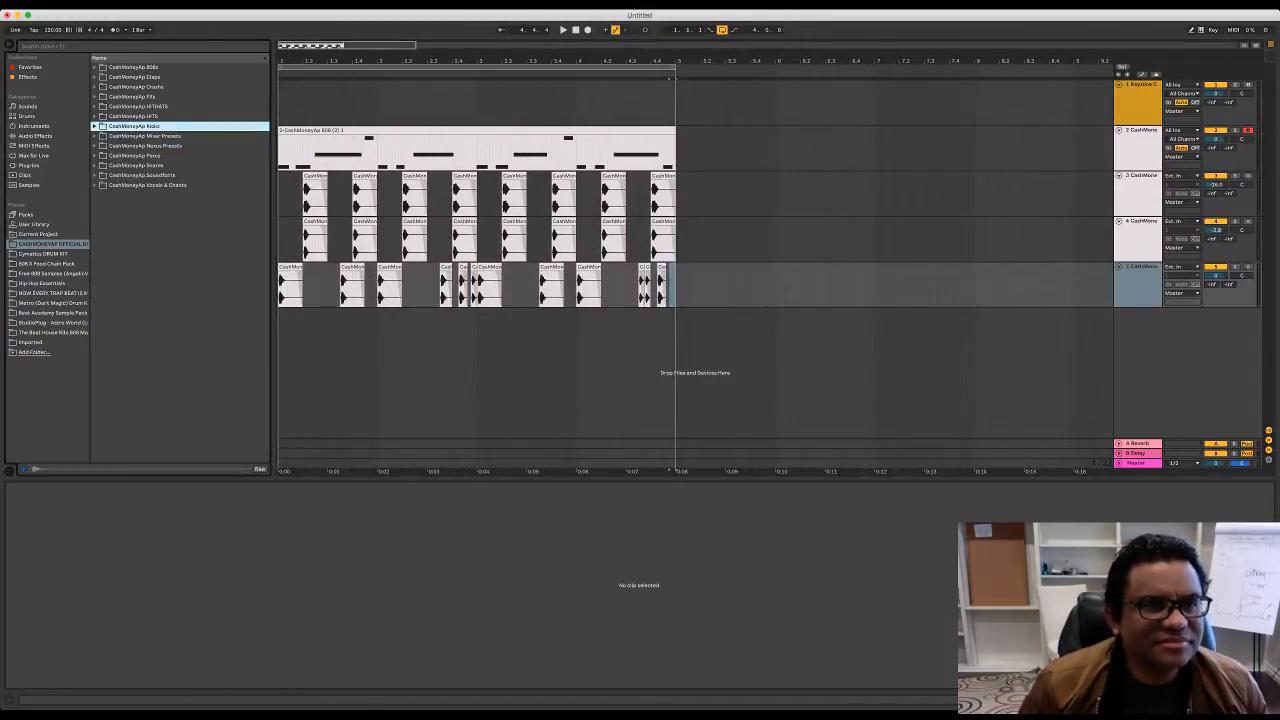
pyautogui.click(132, 106)
pyautogui.press('Right')
pyautogui.press('Down')
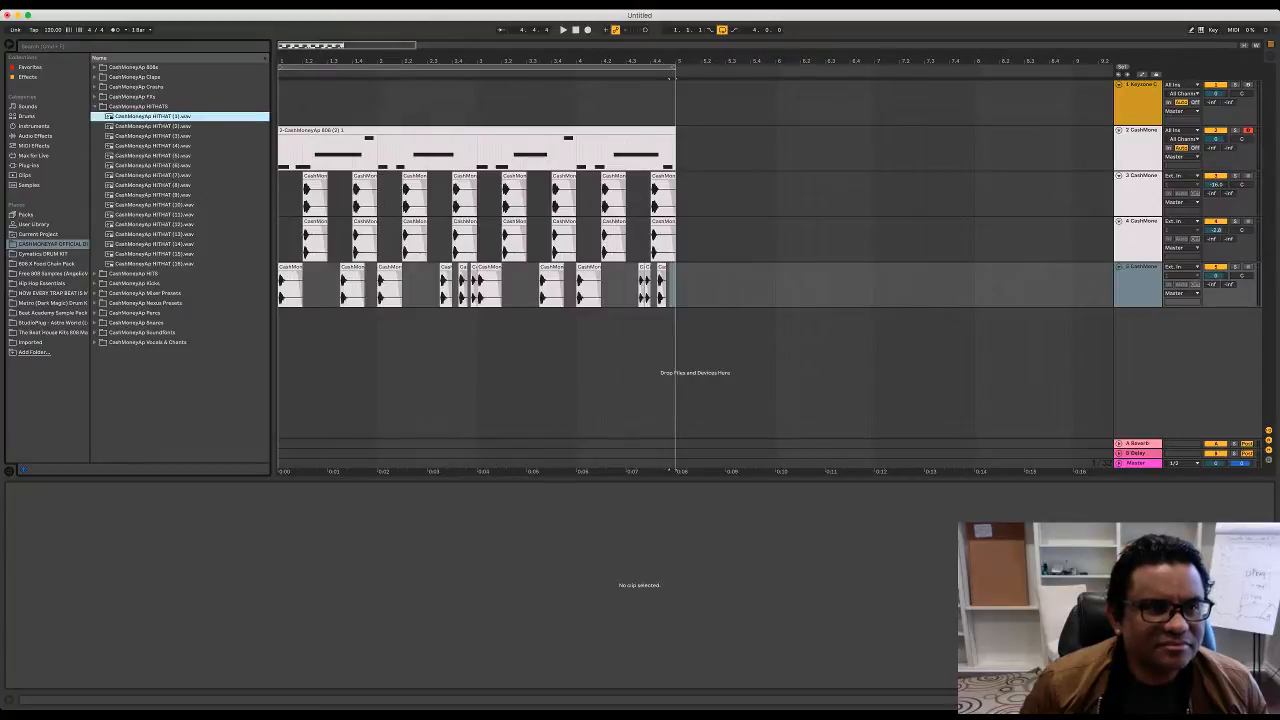
pyautogui.press('space')
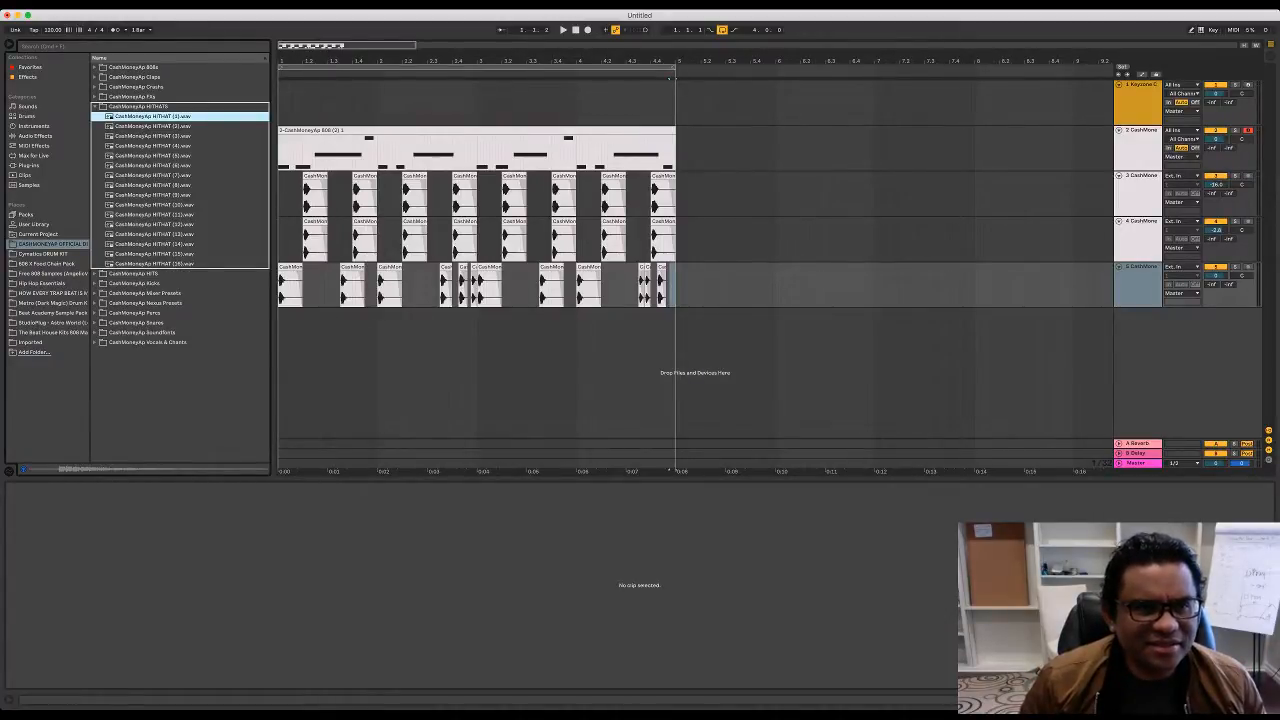
# Step: Place CashMoneyAp HITHAT (1).wav on a new audio track at 1.1.1 and play the beat from there
pyautogui.click(281, 312)
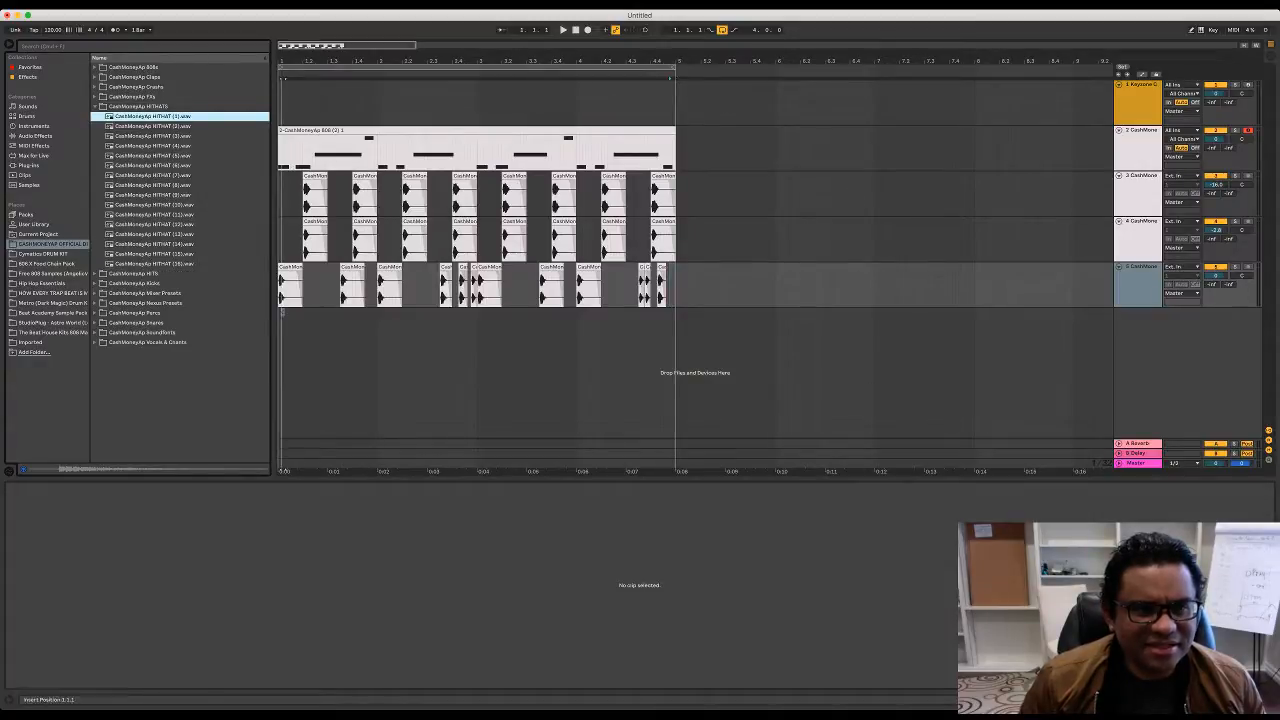
pyautogui.moveTo(152, 116); pyautogui.dragTo(281, 318)
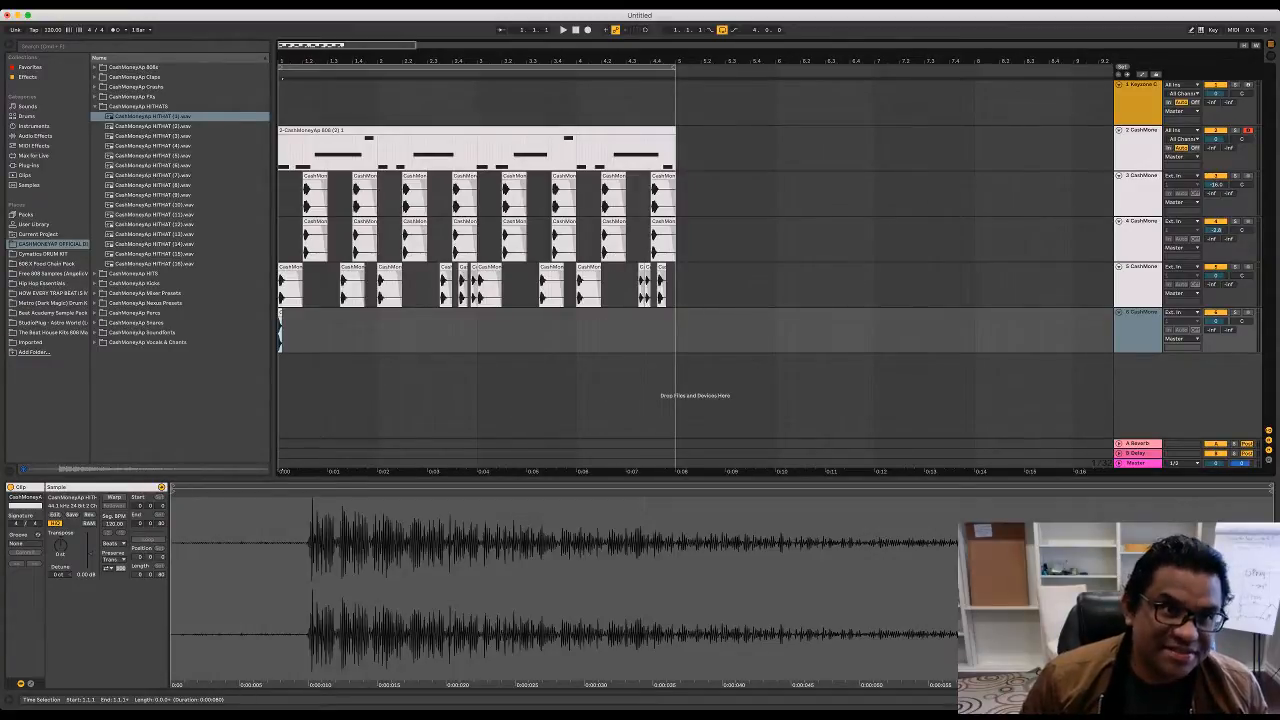
pyautogui.press('z')
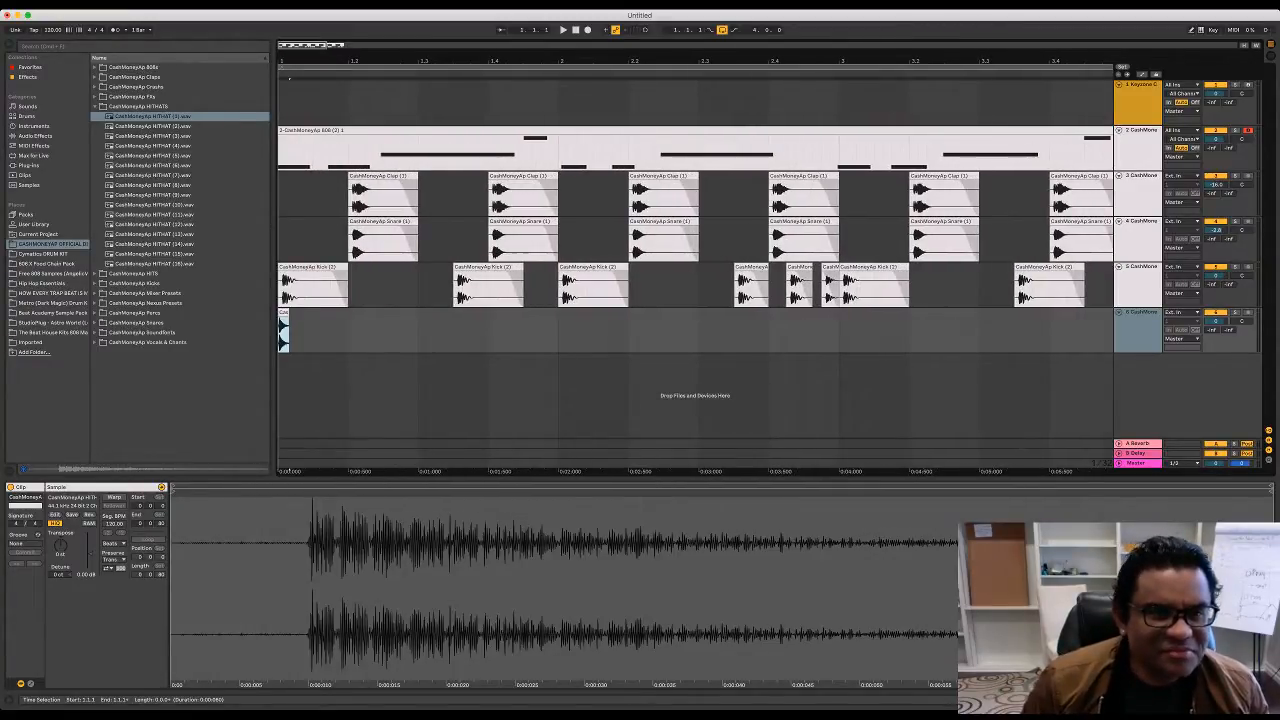
pyautogui.press('space')
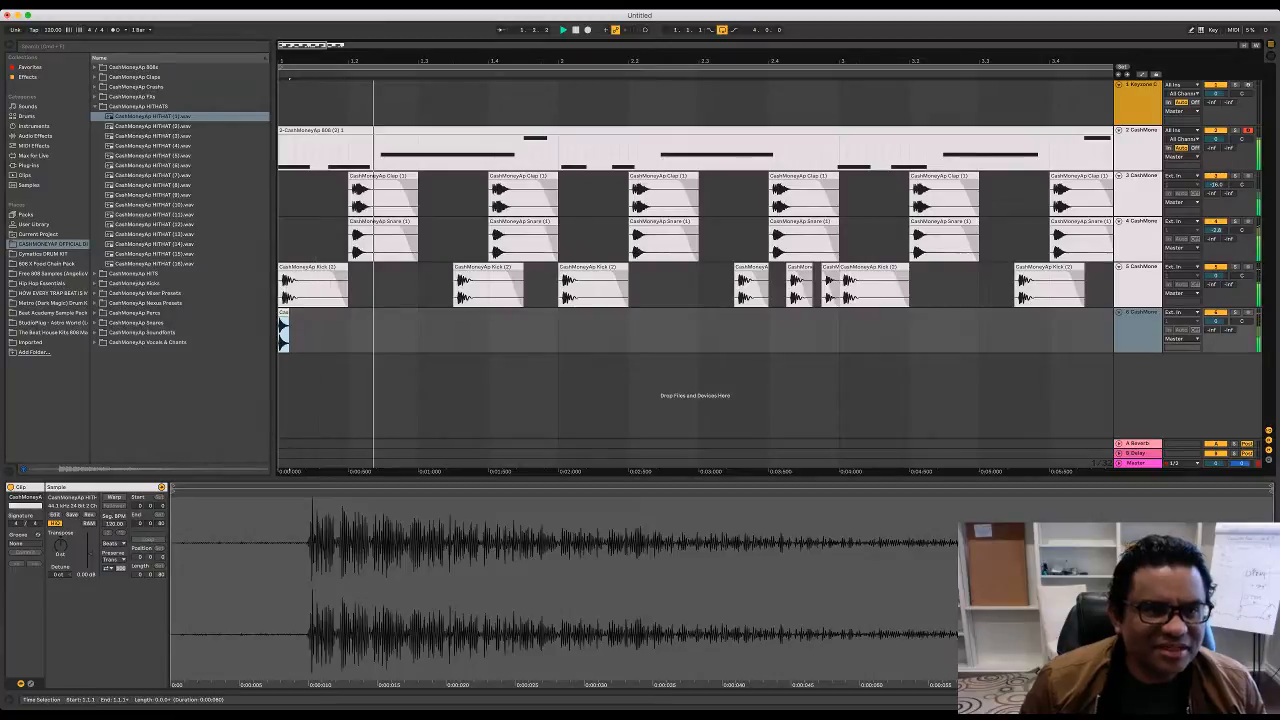
# Step: Copy the hi-hat to 1.2.1, duplicate the two-beat pattern so bar 1 has a hit on every beat, and play it
pyautogui.click(289, 330)
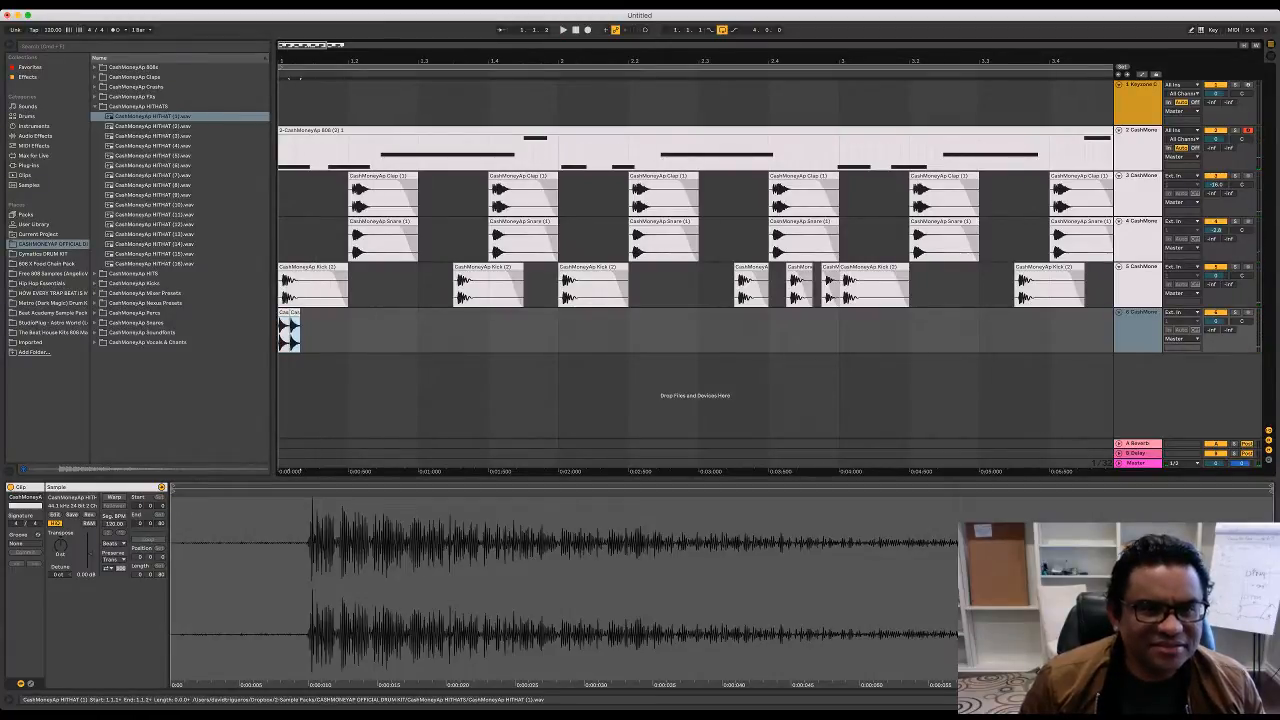
pyautogui.moveTo(289, 330)
pyautogui.mouseDown()
pyautogui.moveTo(356, 330)
pyautogui.moveTo(286, 330)
pyautogui.mouseUp()
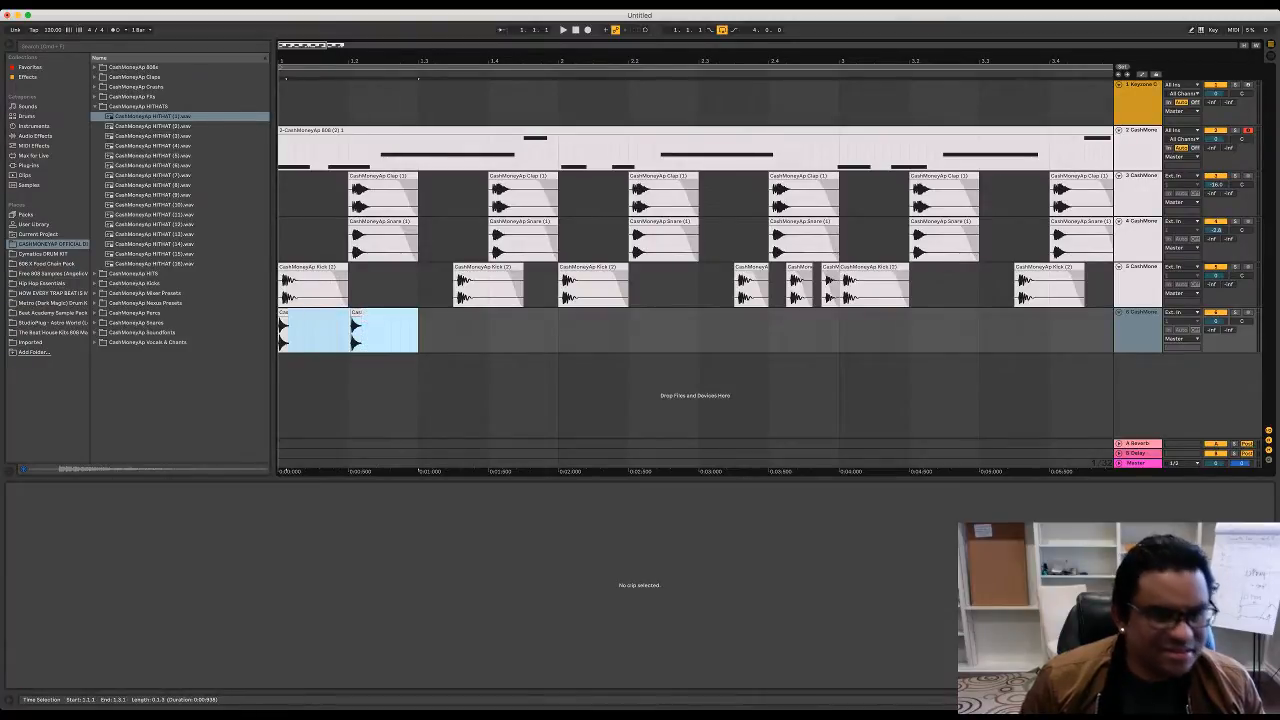
pyautogui.hotkey('ctrl', 'd')
pyautogui.click(284, 330)
pyautogui.press('space')
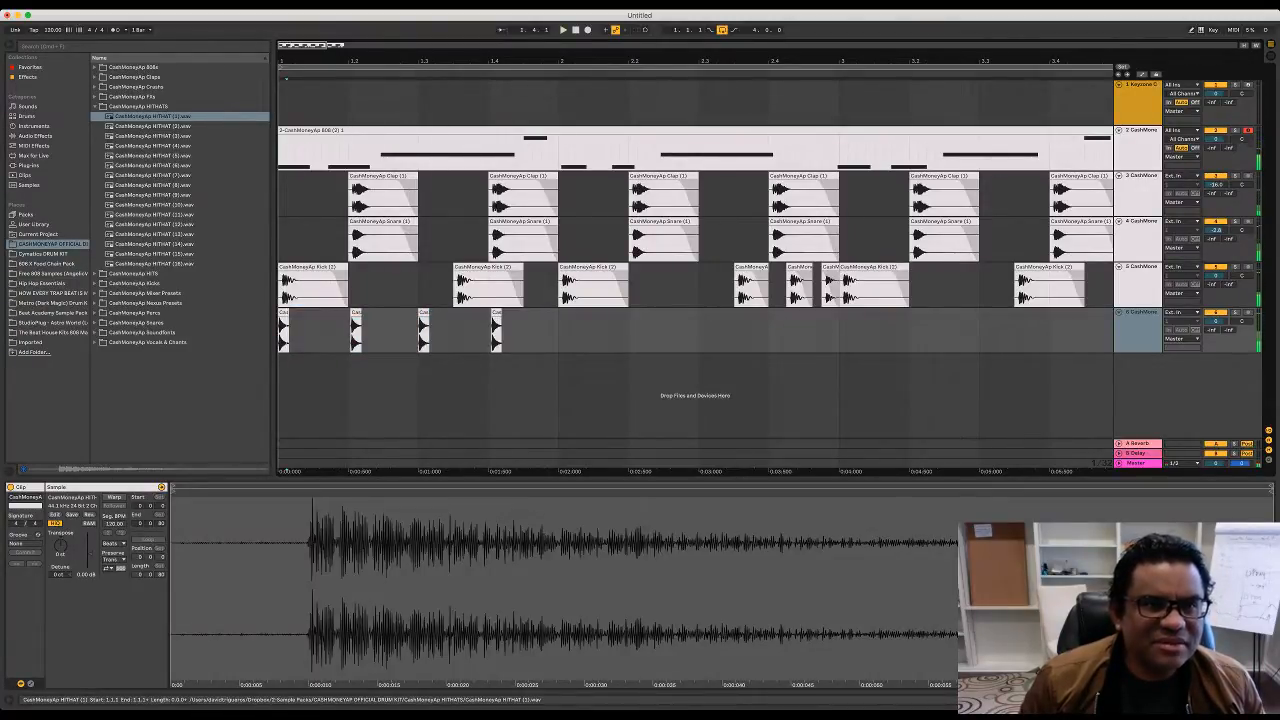
# Step: Add off-beat hi-hats by duplicating the hits at 1.1.1 and 1.2.1 and moving the copies to 1.1.3 and 1.2.3
pyautogui.hotkey('ctrl', 'd')
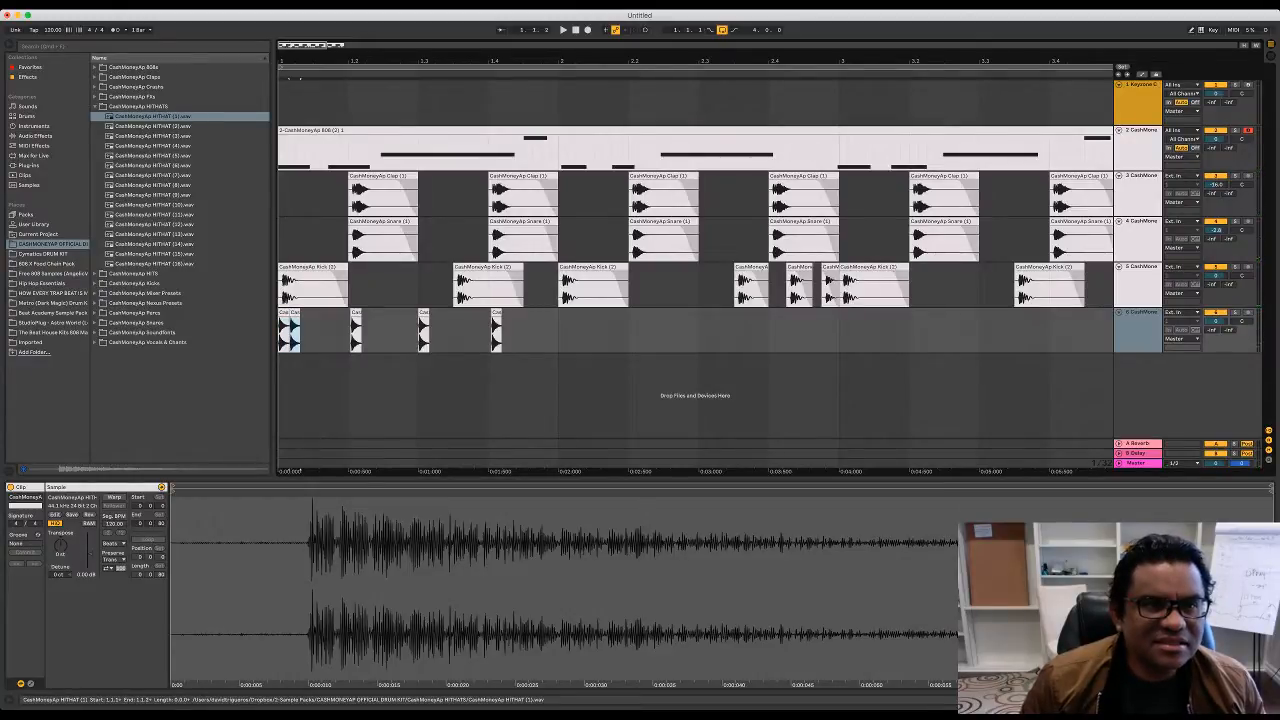
pyautogui.moveTo(295, 313); pyautogui.dragTo(319, 313)
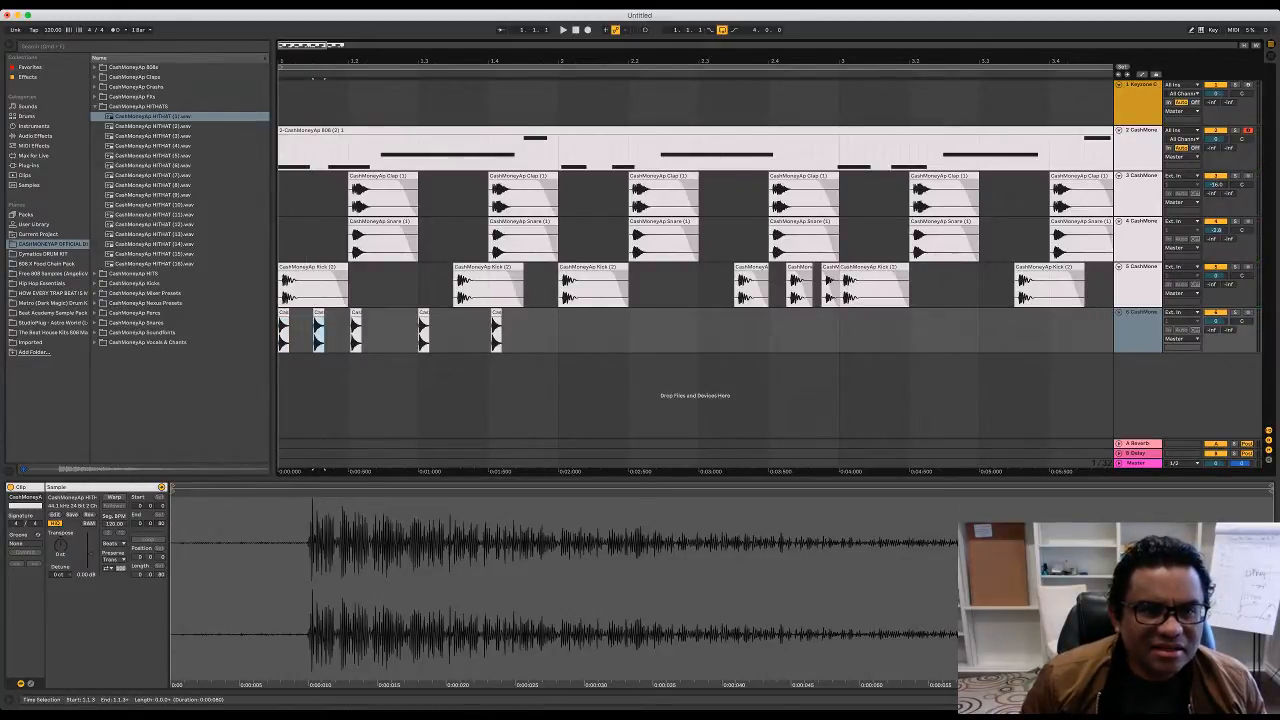
pyautogui.click(356, 313)
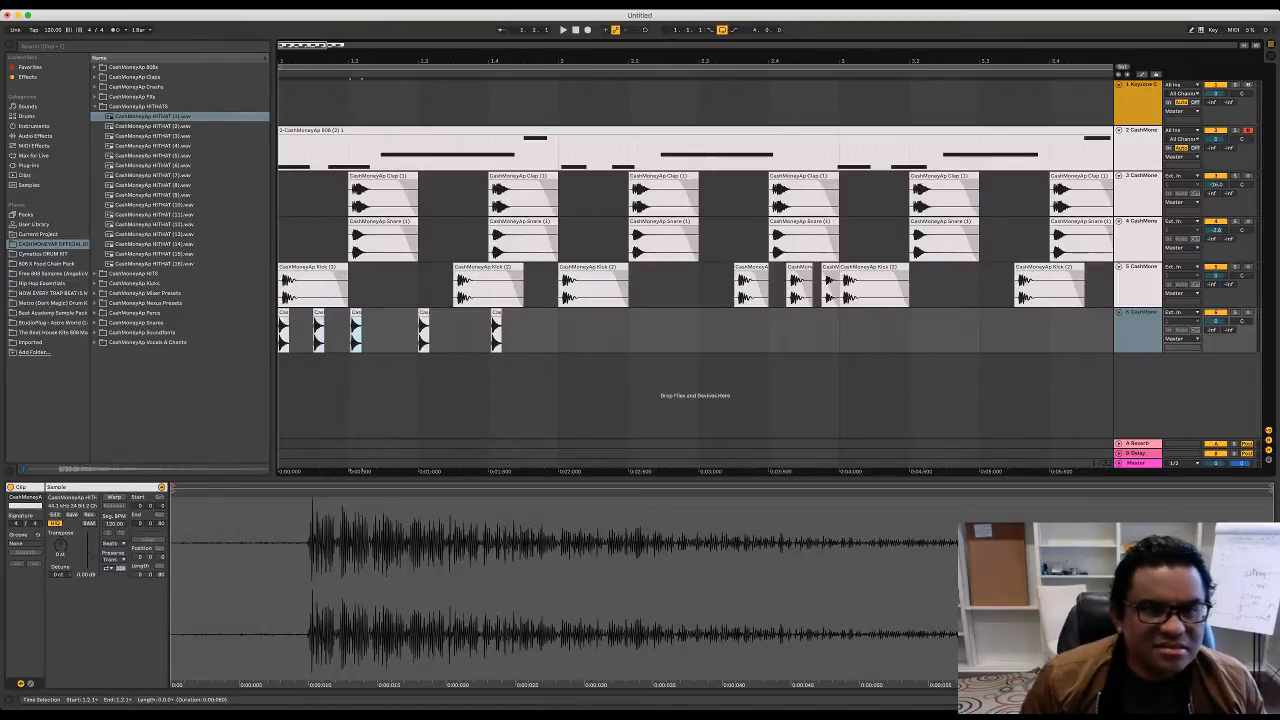
pyautogui.press('super+d')
pyautogui.moveTo(364, 330); pyautogui.dragTo(384, 330)
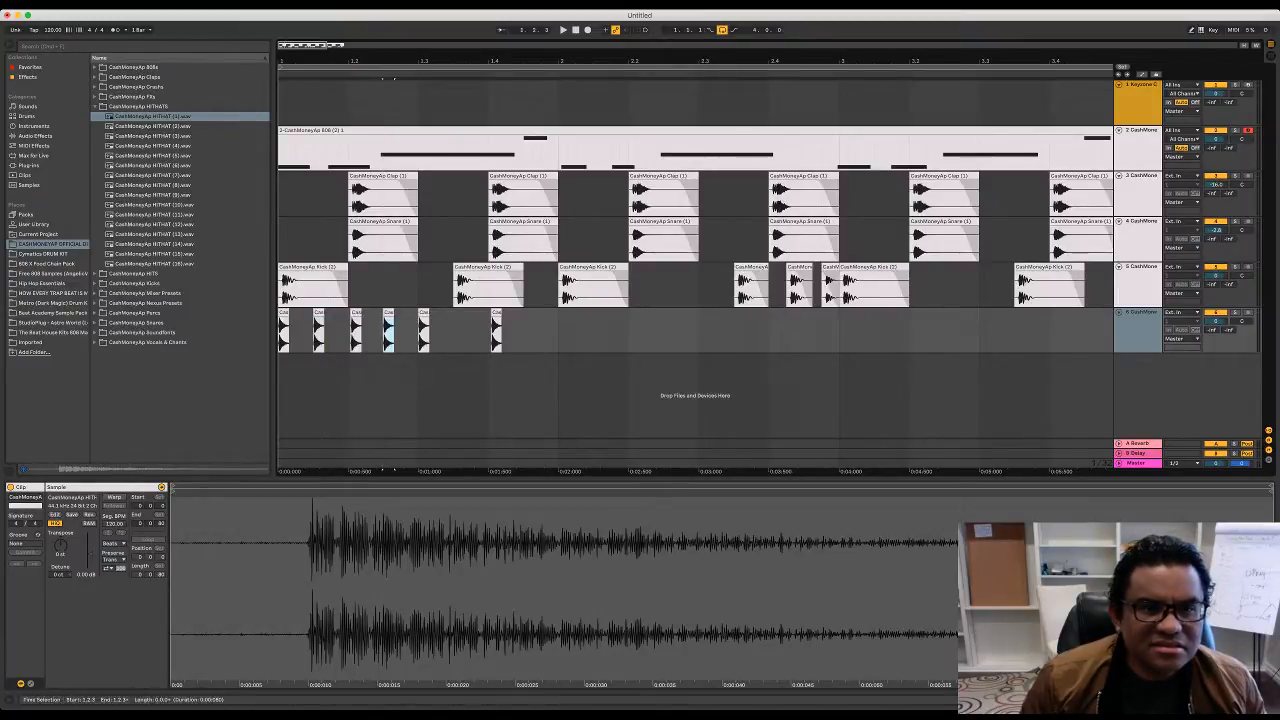
# Step: Duplicate the hi-hat at 1.3.1, move the copy to 1.3.3, and play the pattern from the start
pyautogui.click(424, 313)
pyautogui.press('super+d')
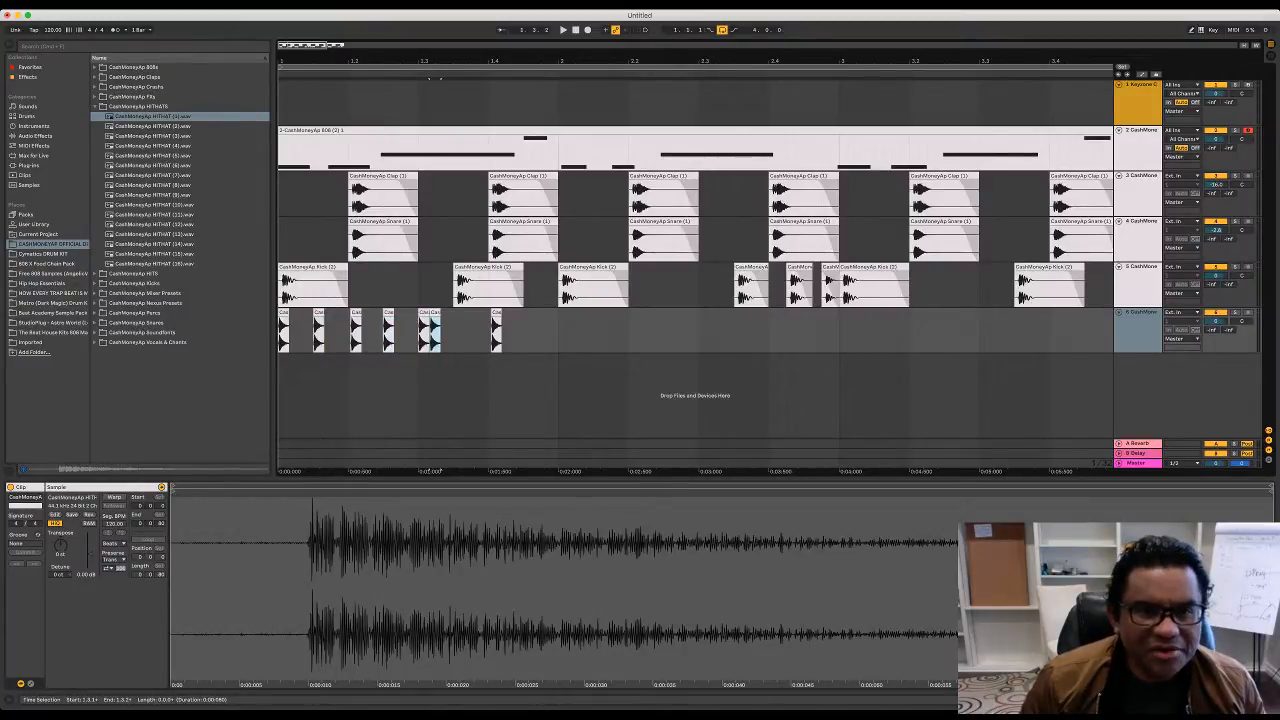
pyautogui.moveTo(434, 330); pyautogui.dragTo(460, 330)
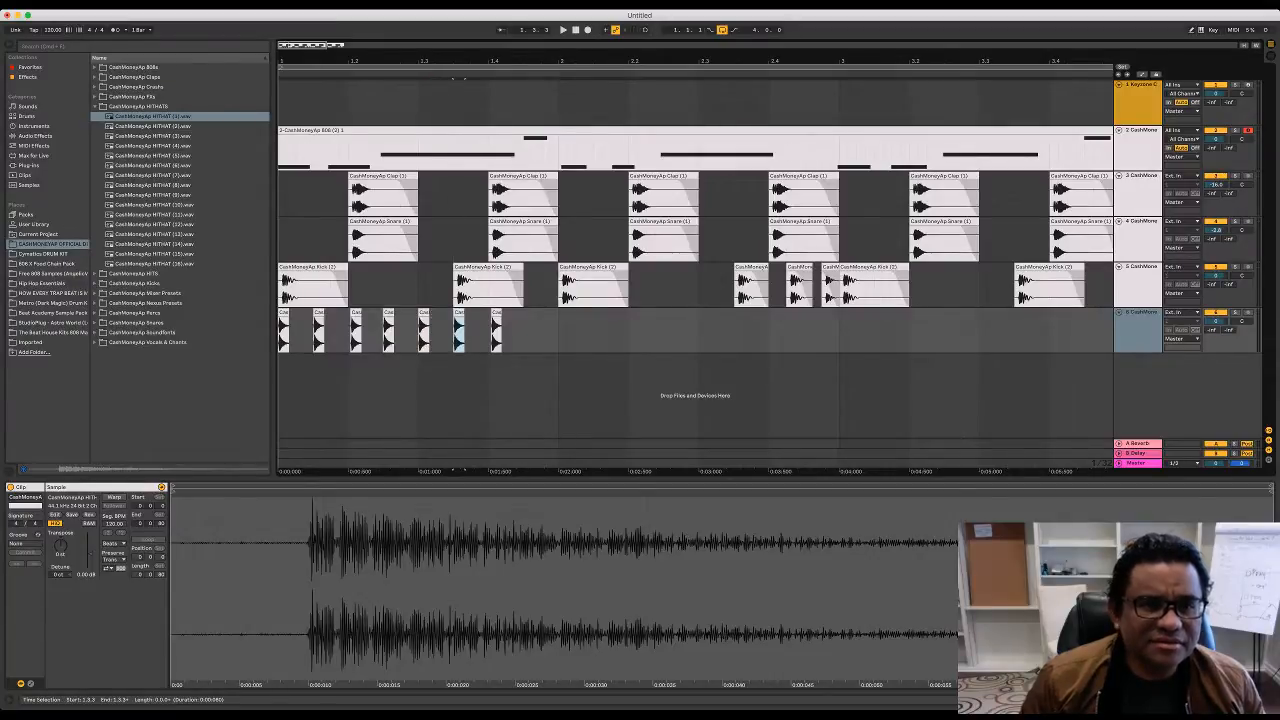
pyautogui.click(287, 335)
pyautogui.press('space')
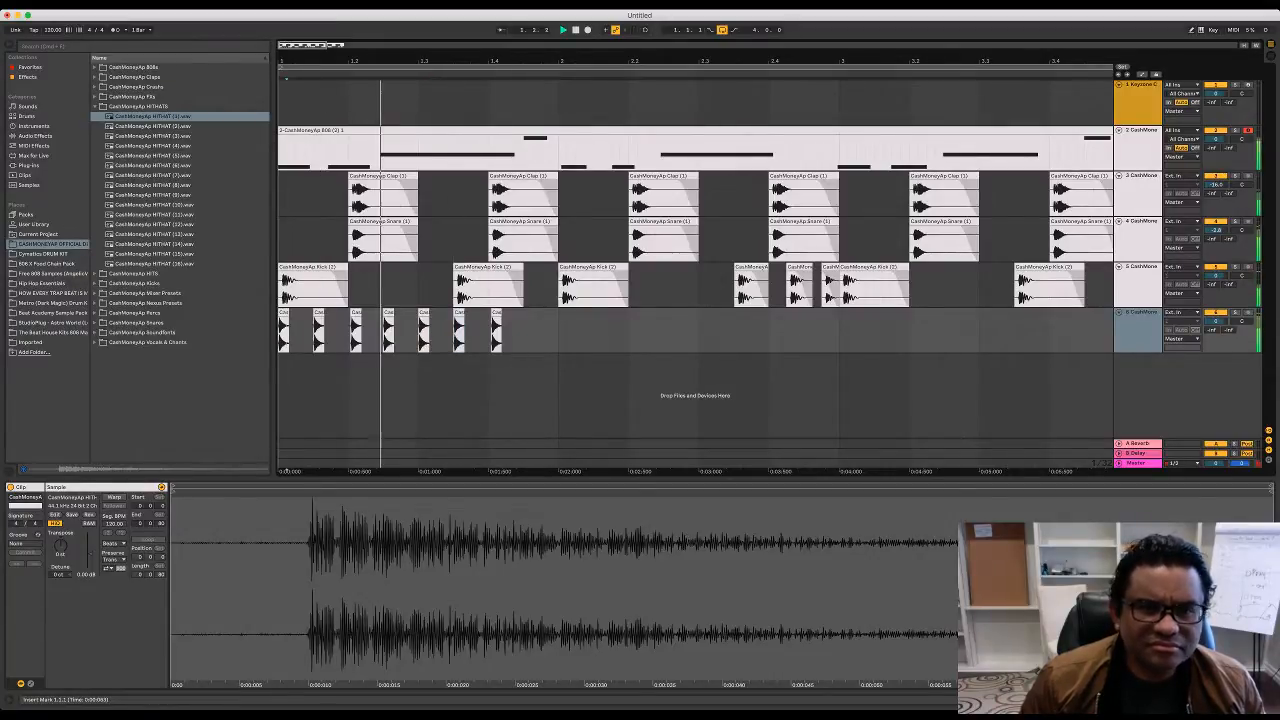
pyautogui.press('space')
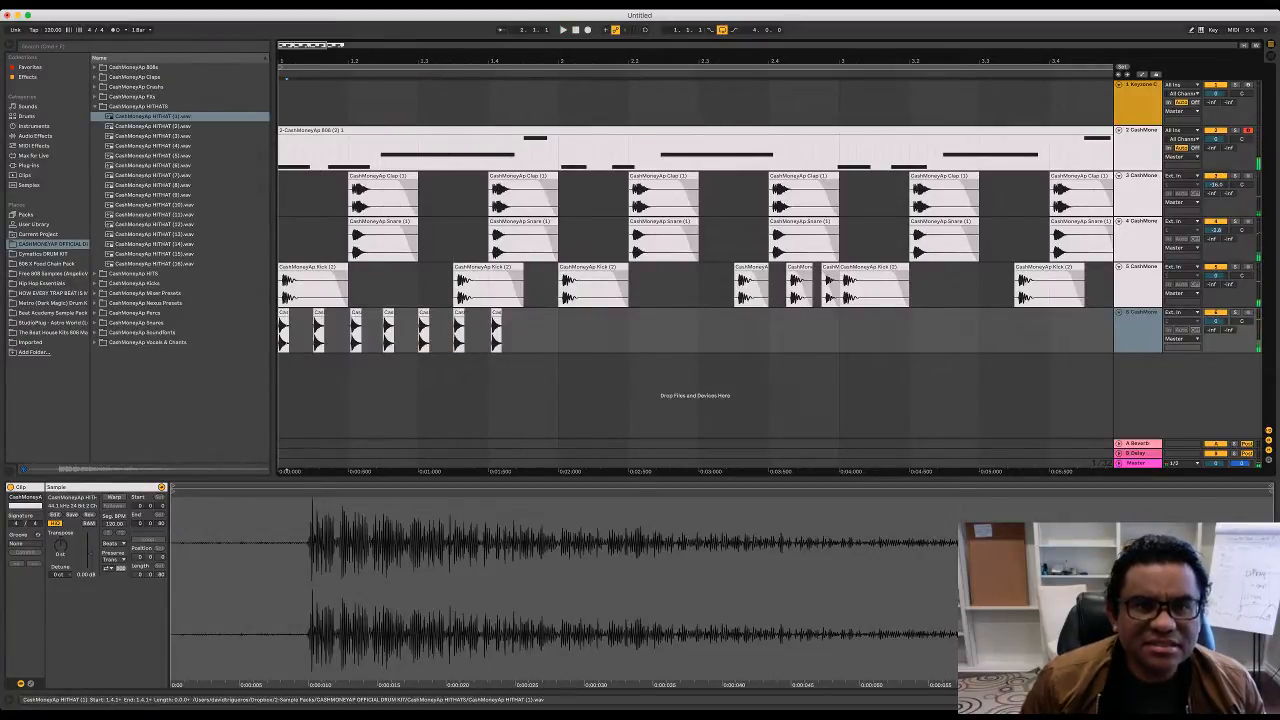
# Step: Duplicate the hi-hat at 1.4.1, move the copy to 1.4.3, and play from 1.1.3
pyautogui.click(503, 330)
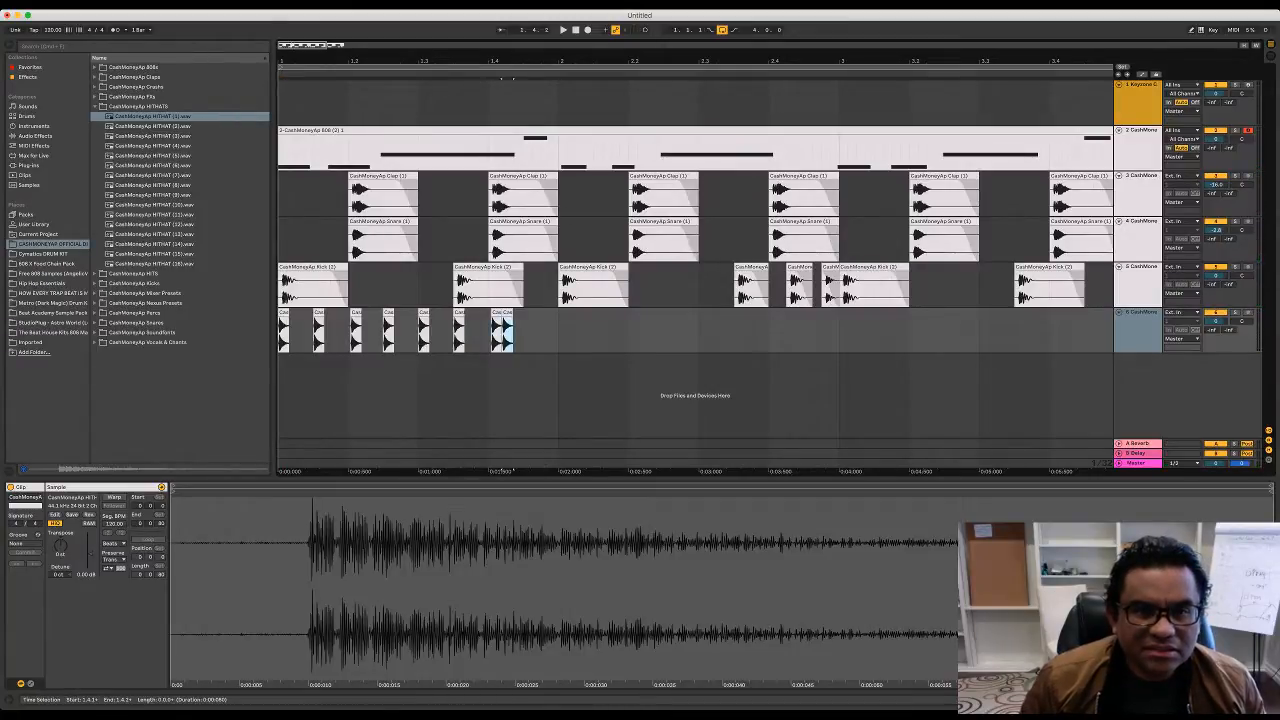
pyautogui.press('super+d')
pyautogui.moveTo(524, 313); pyautogui.dragTo(529, 313)
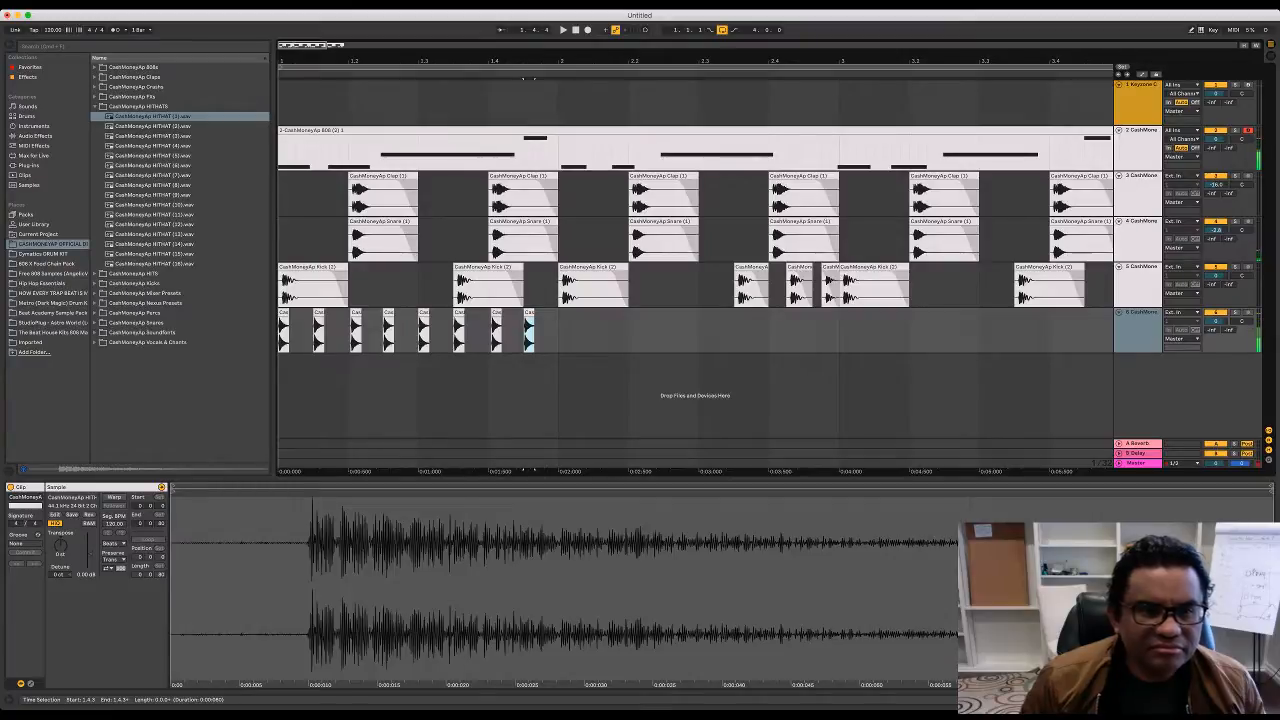
pyautogui.click(318, 330)
pyautogui.press('space')
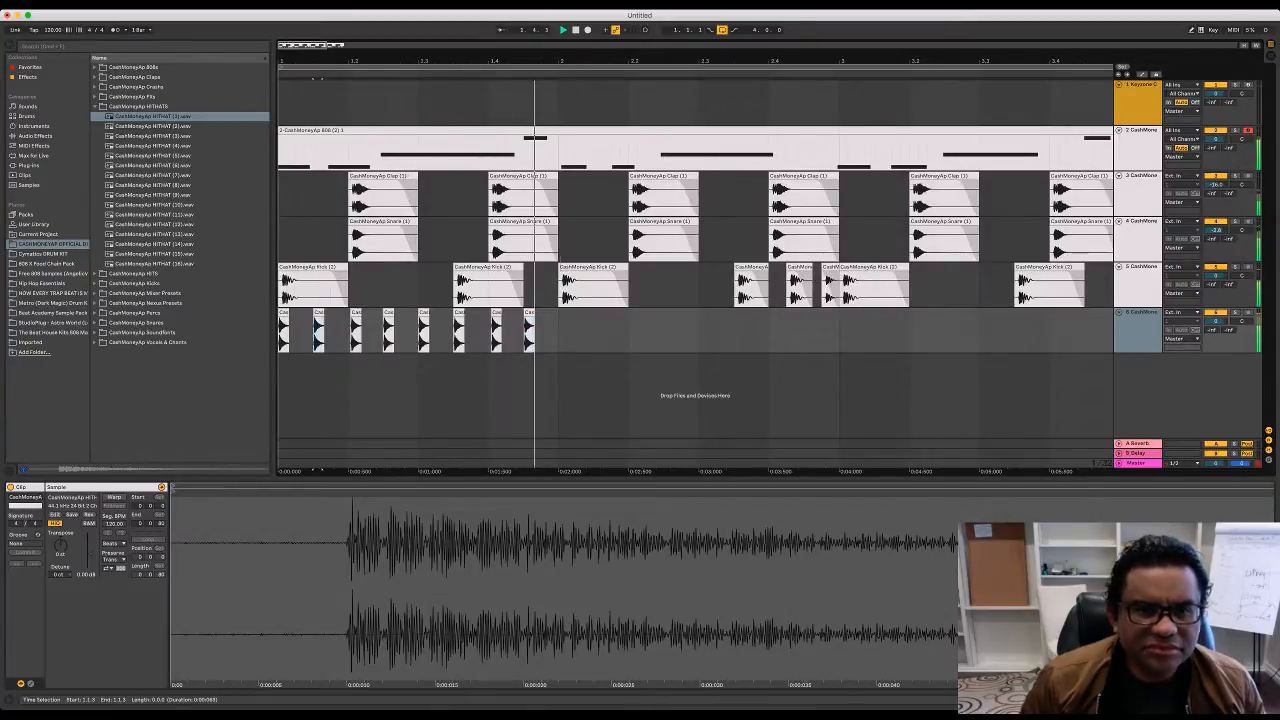
pyautogui.press('space')
# Step: Duplicate the full bar 1 hi-hat pattern three times to fill bars 2 to 4
pyautogui.moveTo(557, 335); pyautogui.dragTo(280, 335)
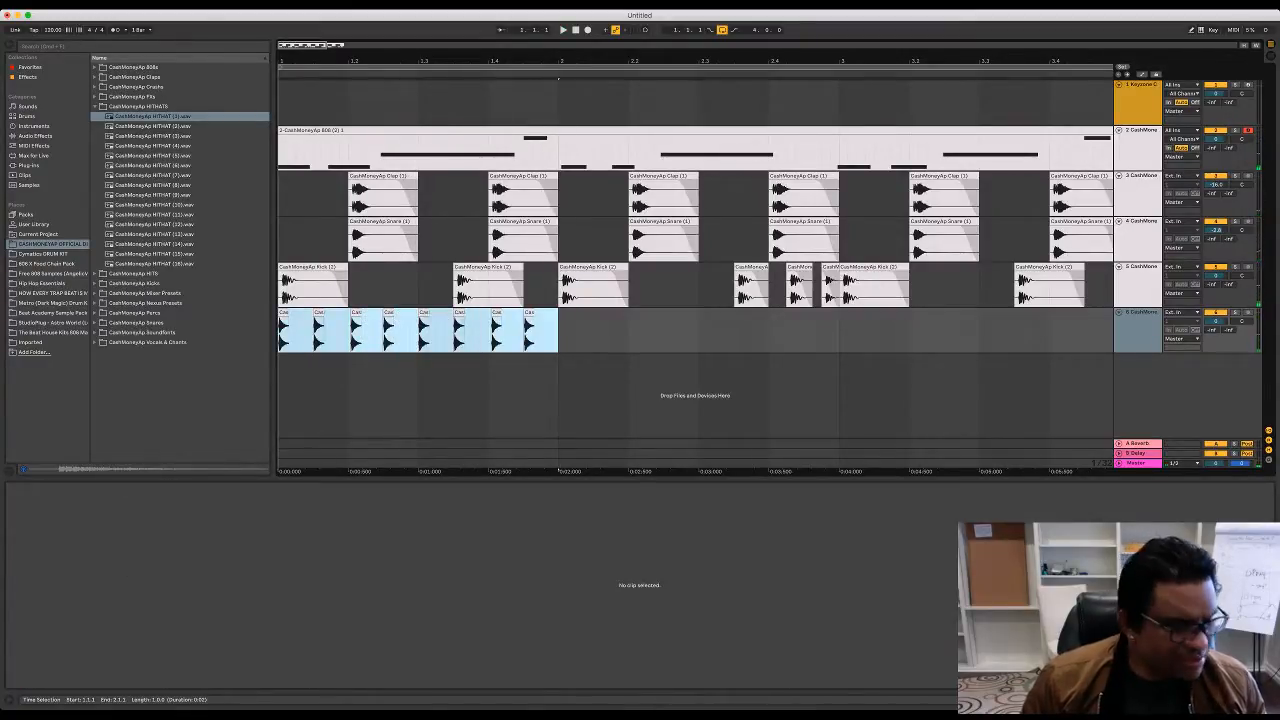
pyautogui.hotkey('ctrl', 'd')
pyautogui.press('-')
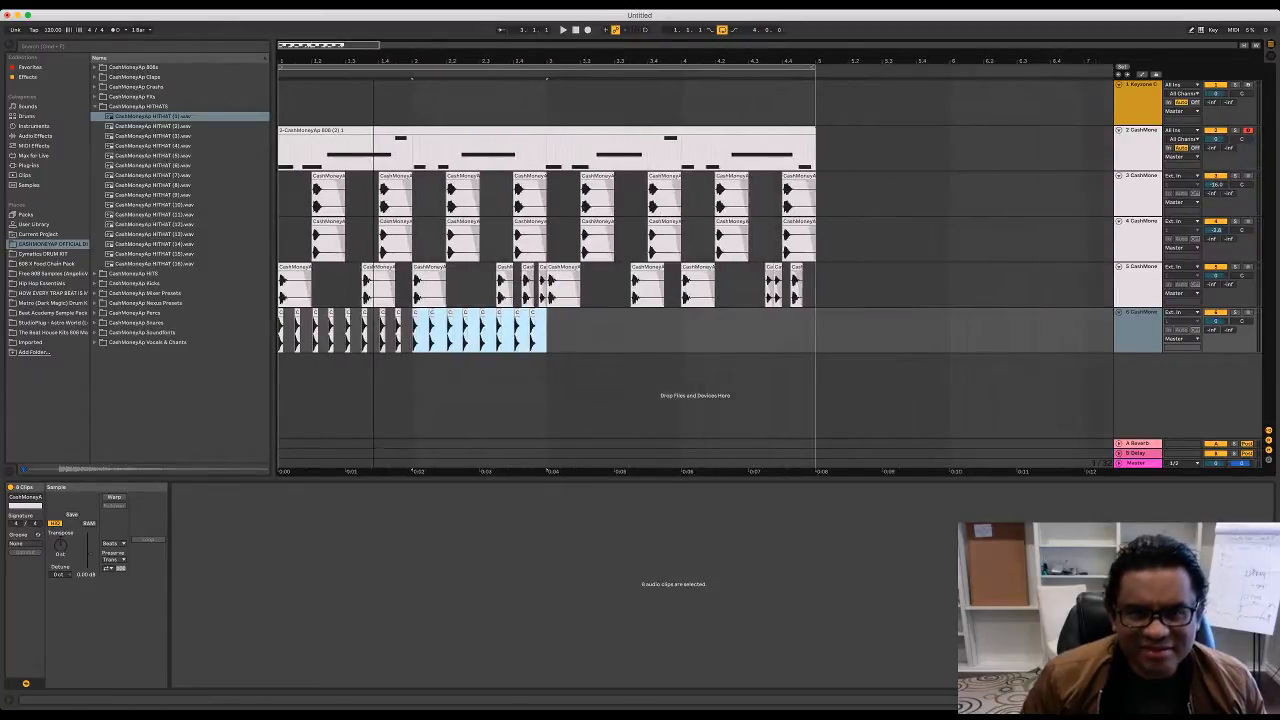
pyautogui.hotkey('ctrl', 'd')
pyautogui.hotkey('ctrl', 'd')
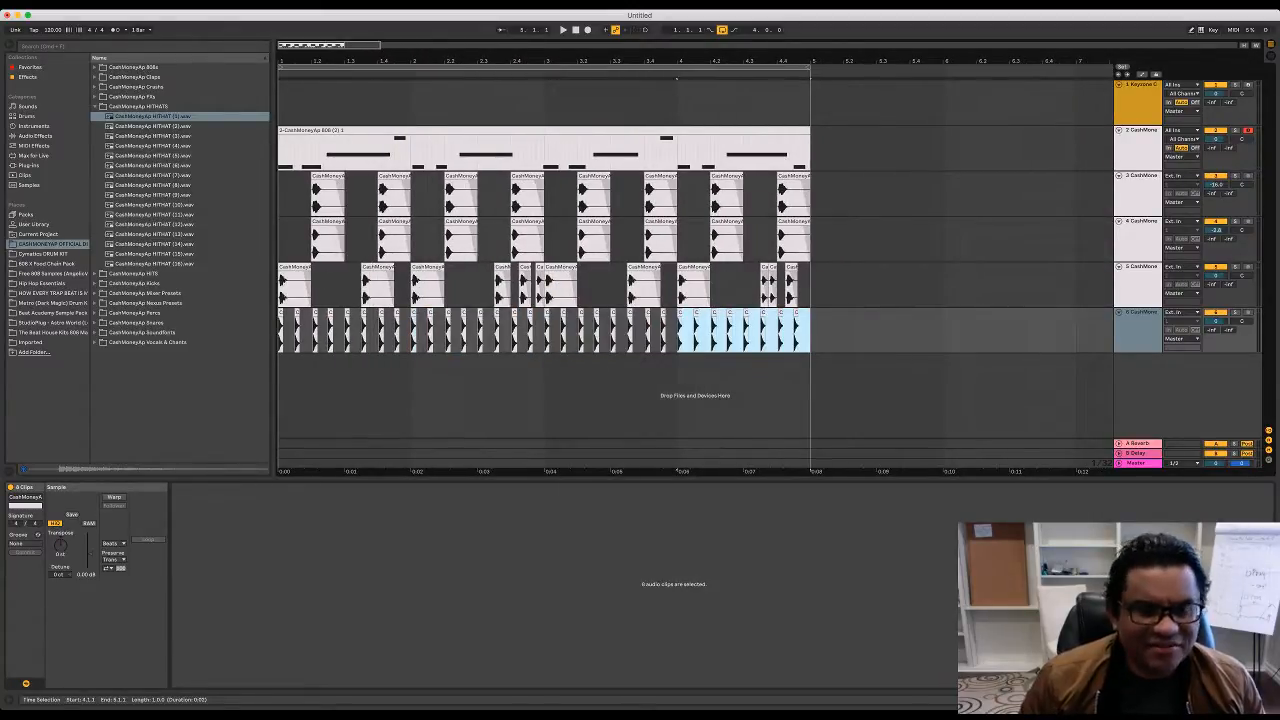
# Step: Try placing another HITHAT (1).wav on a new audio track at 1.2.2, and undo the addition
pyautogui.click(432, 335)
pyautogui.hscroll(1, 432, 335)
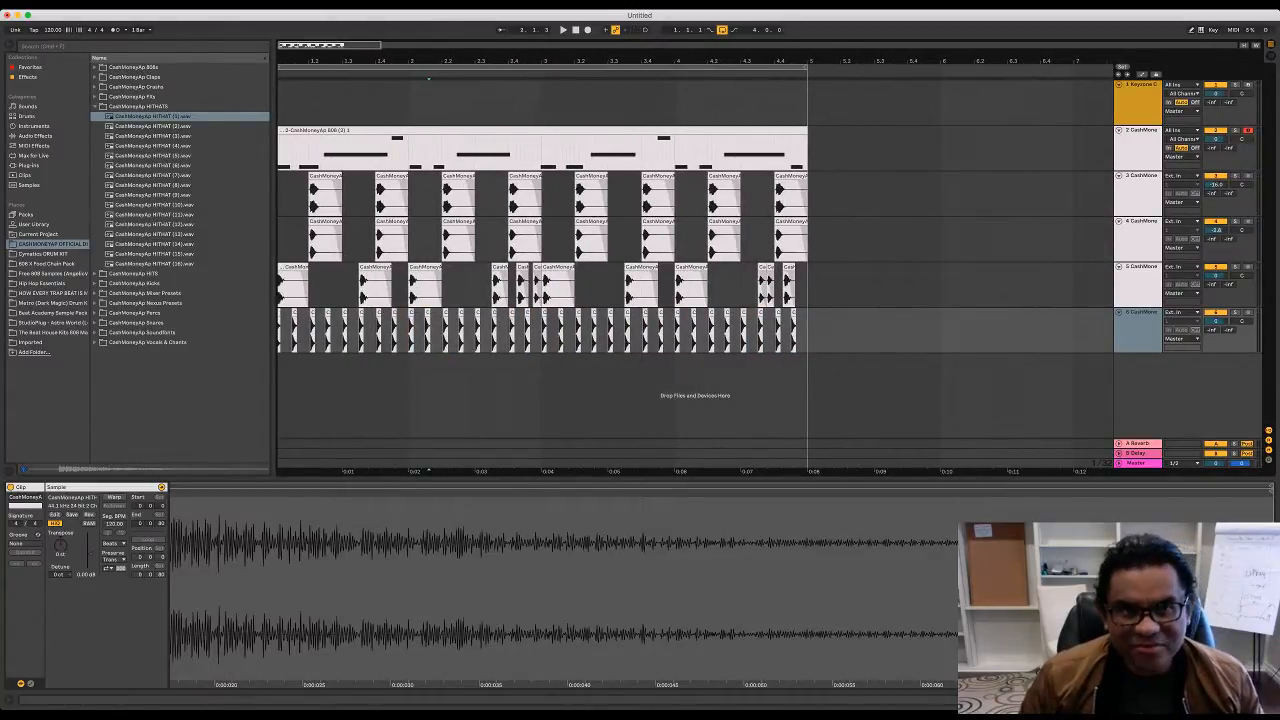
pyautogui.moveTo(152, 116); pyautogui.dragTo(318, 376)
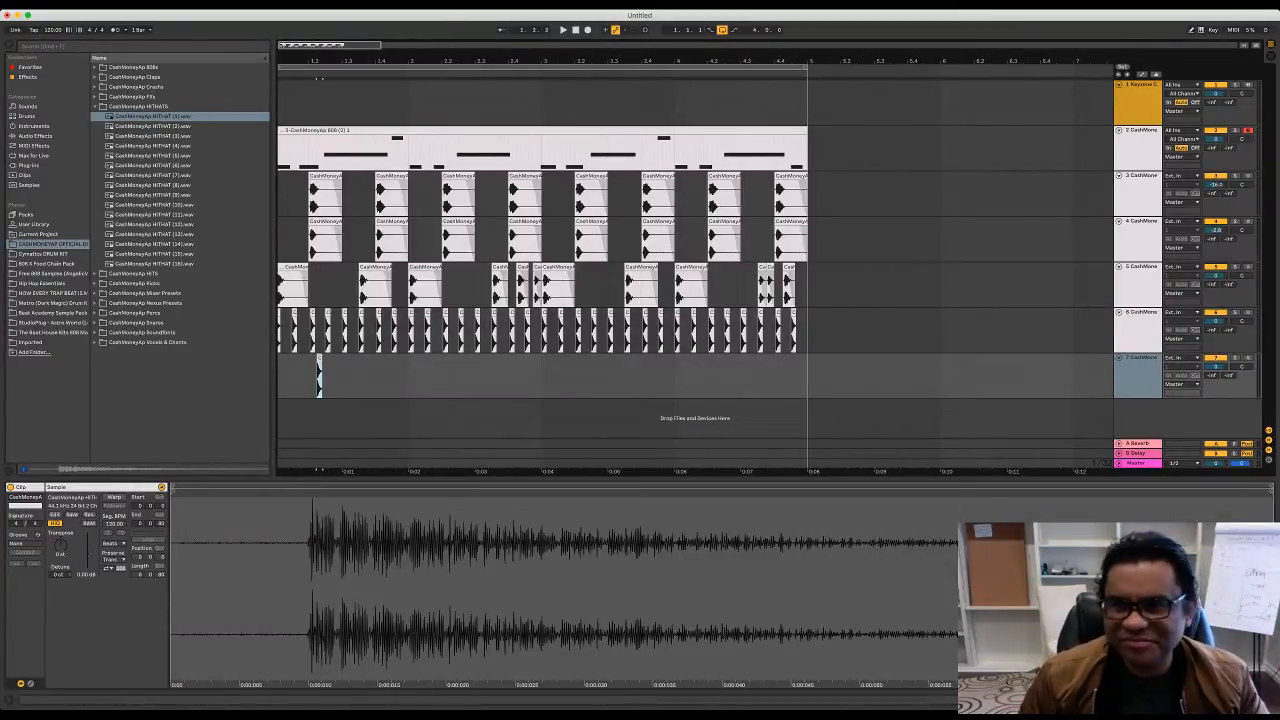
pyautogui.press('super+z')
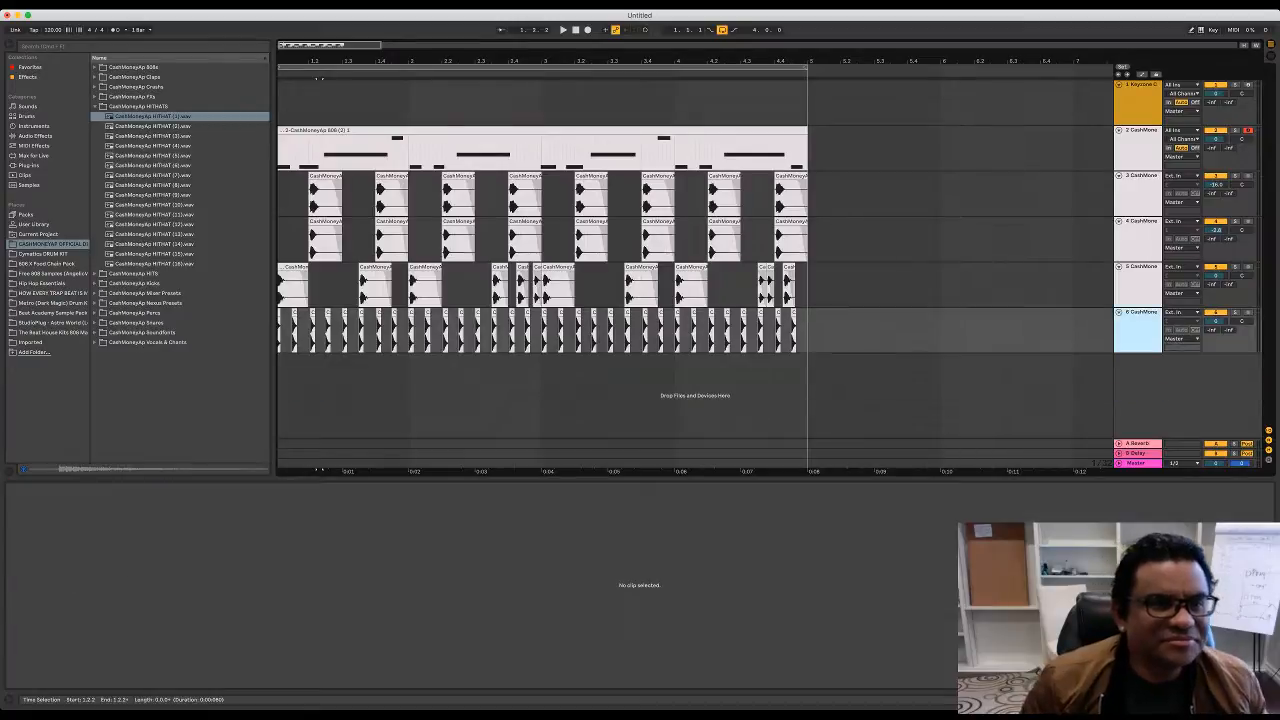
# Step: Browse the drum kit's Mixer Presets folder and audition the samples in the CashMoneyAp Percs folder
pyautogui.click(95, 106)
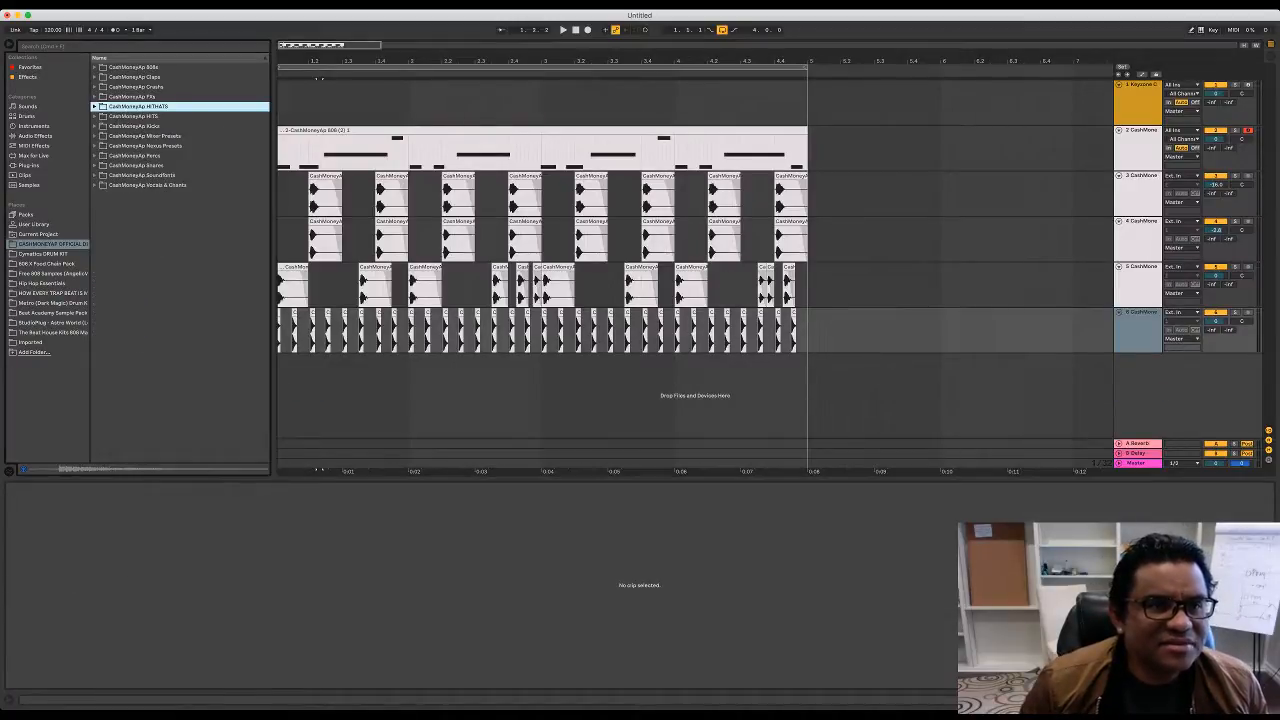
pyautogui.click(95, 136)
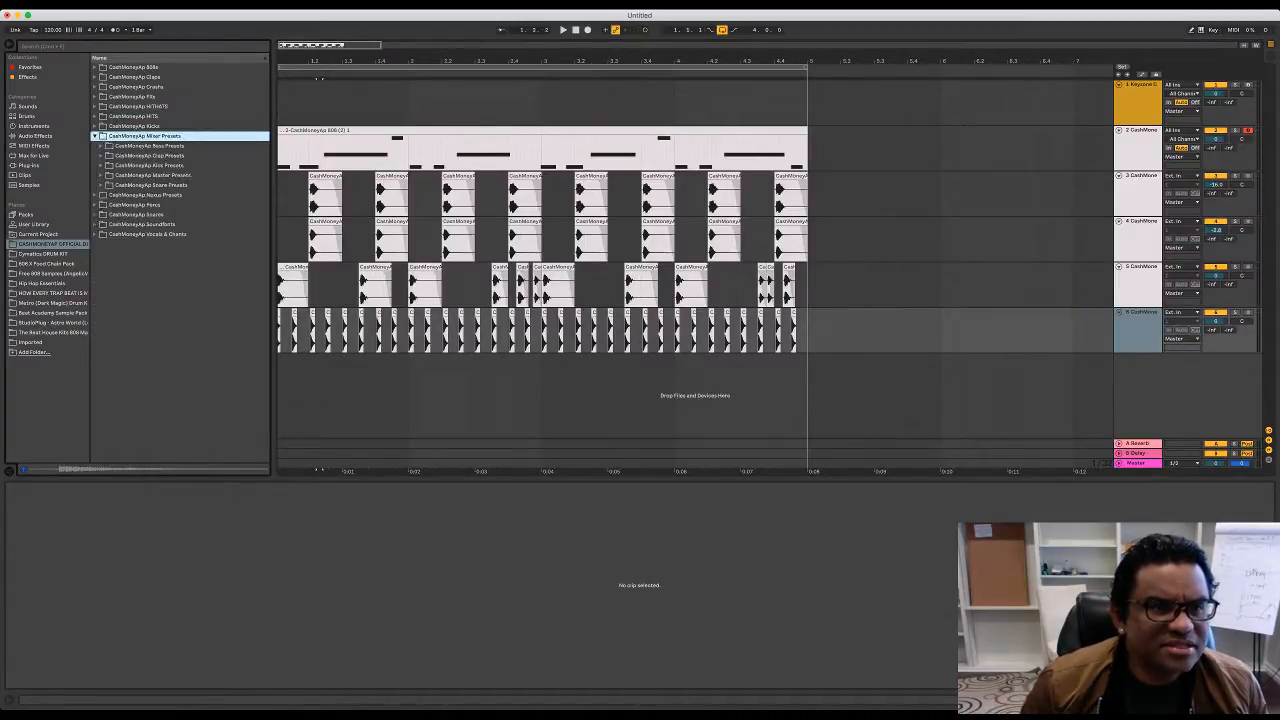
pyautogui.click(101, 146)
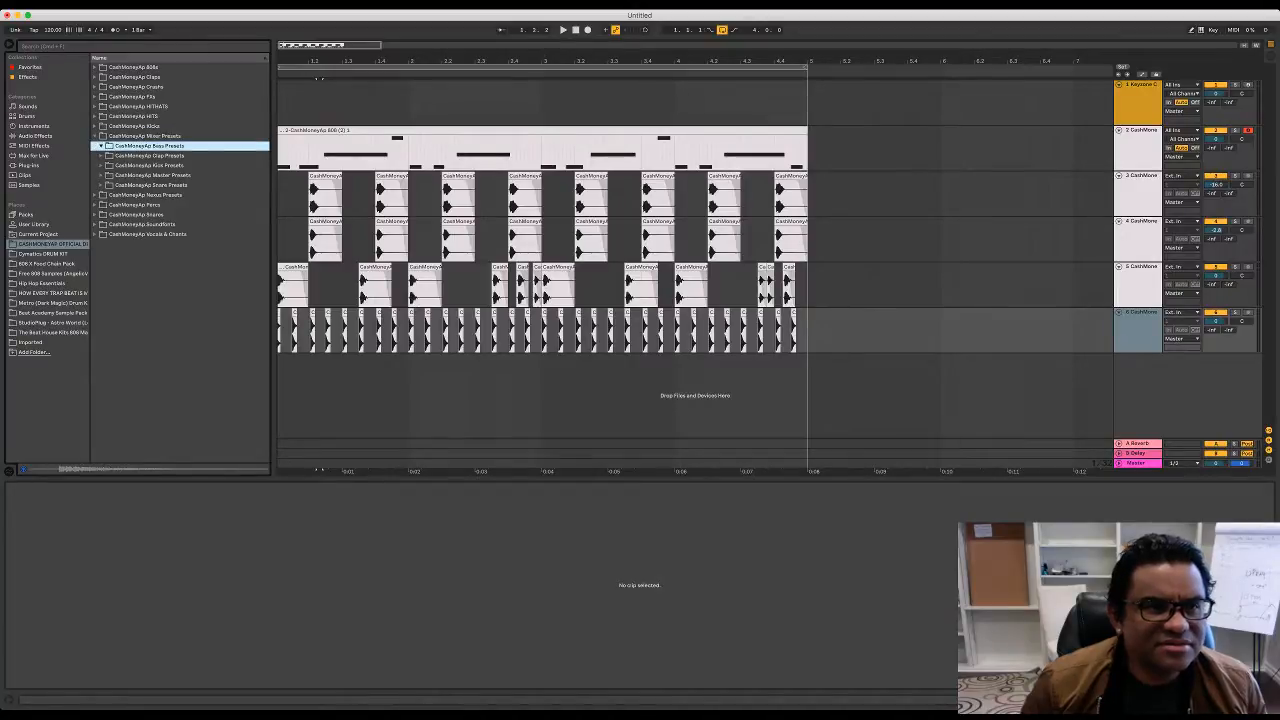
pyautogui.click(95, 136)
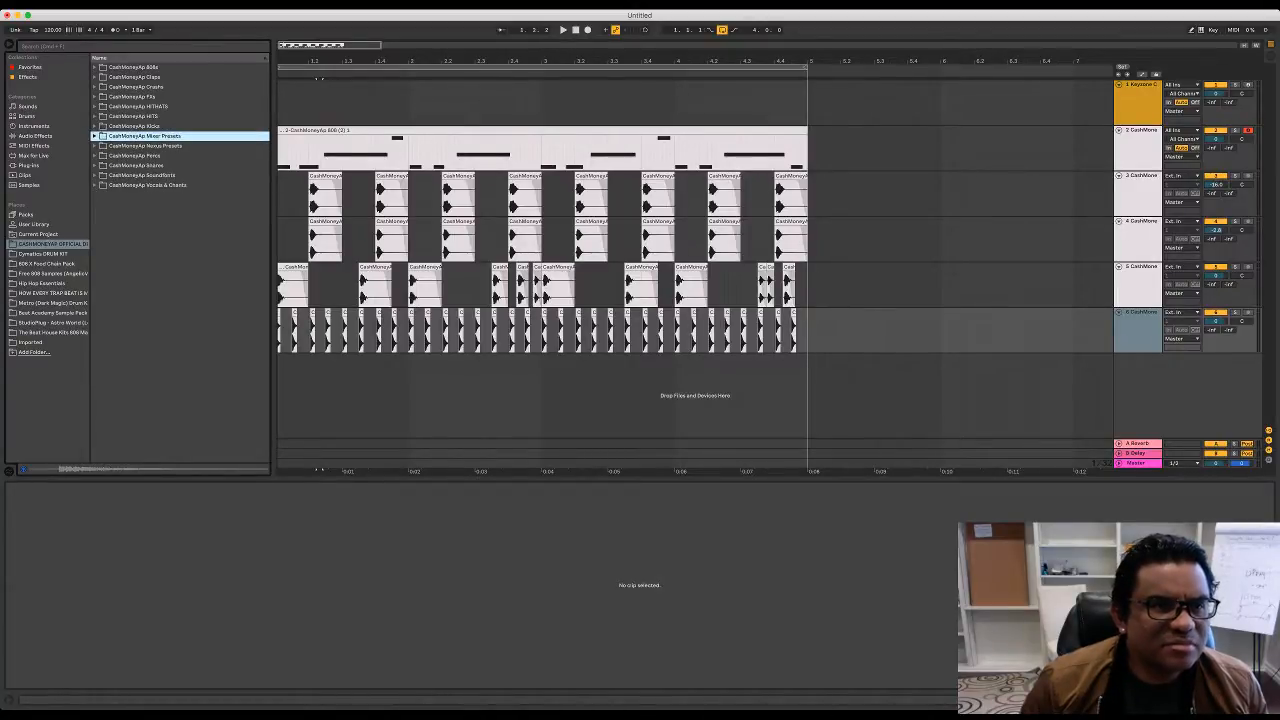
pyautogui.press('Down')
pyautogui.press('Down')
pyautogui.press('Right')
pyautogui.press('Down')
pyautogui.press('Down')
pyautogui.press('Down')
pyautogui.press('Down')
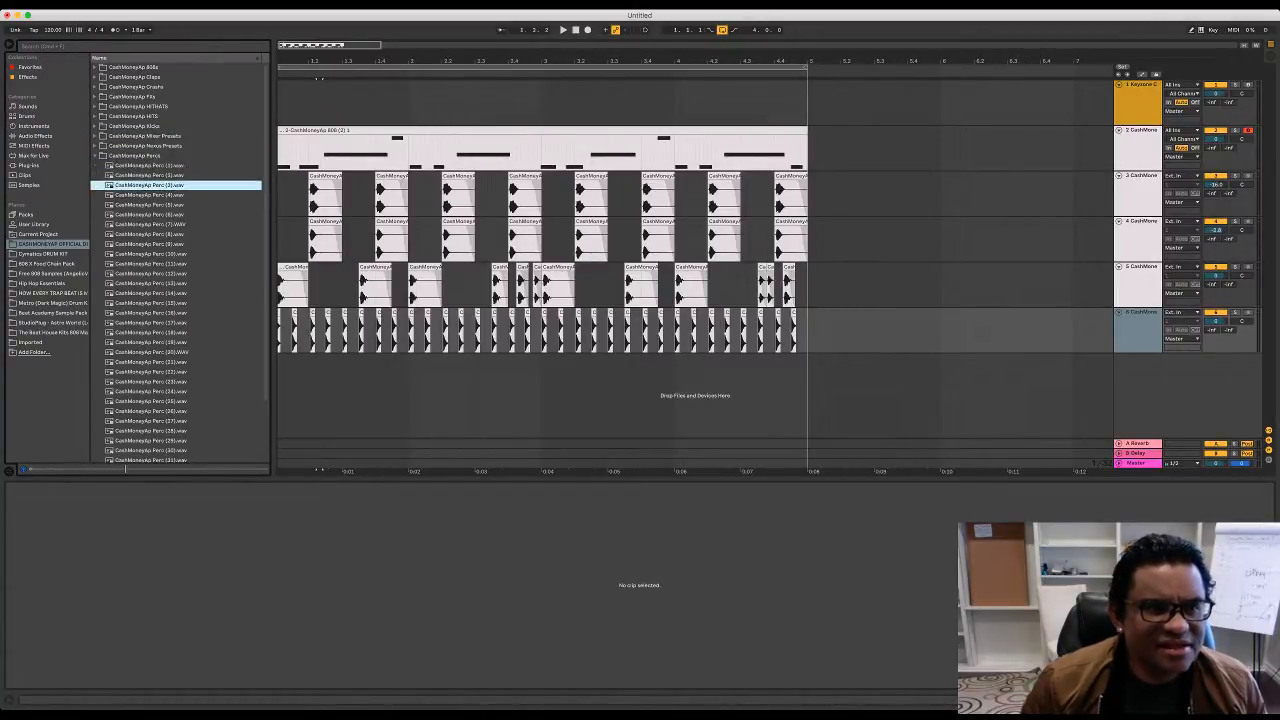
pyautogui.press('Down')
pyautogui.press('Down')
pyautogui.press('Down')
pyautogui.press('Down')
pyautogui.press('Down')
pyautogui.press('Down')
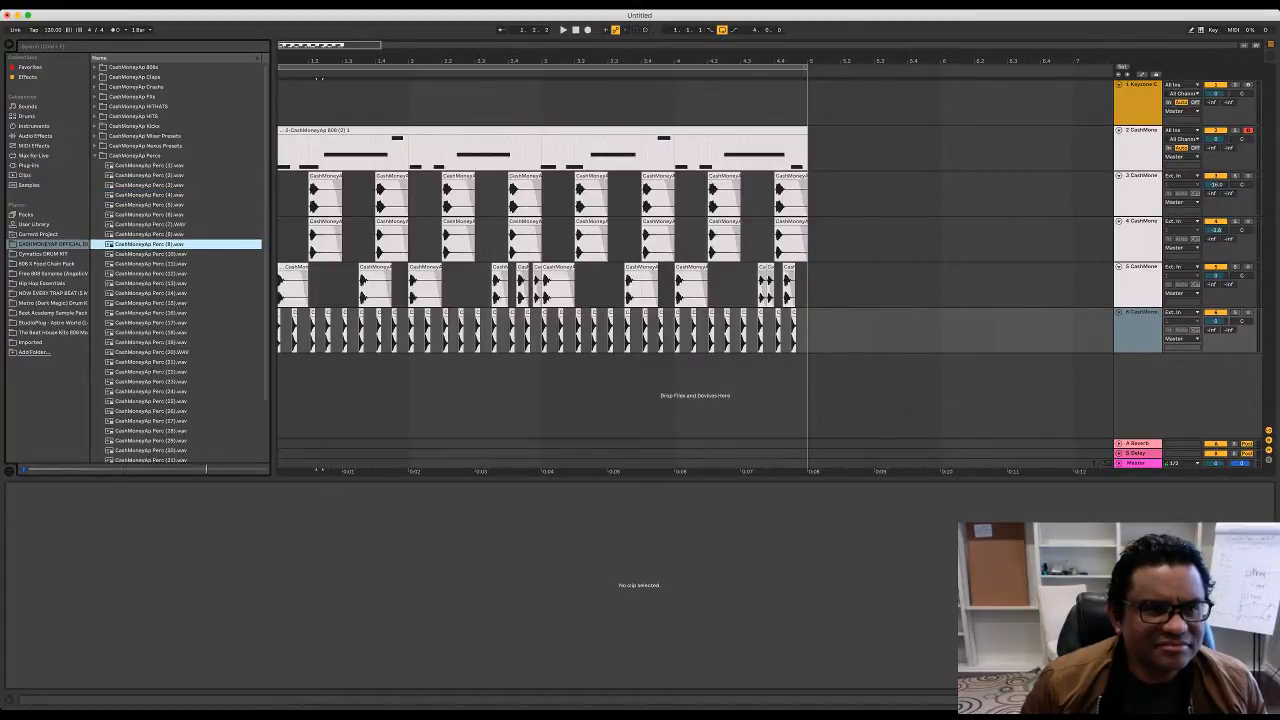
pyautogui.press('Up')
pyautogui.press('Up')
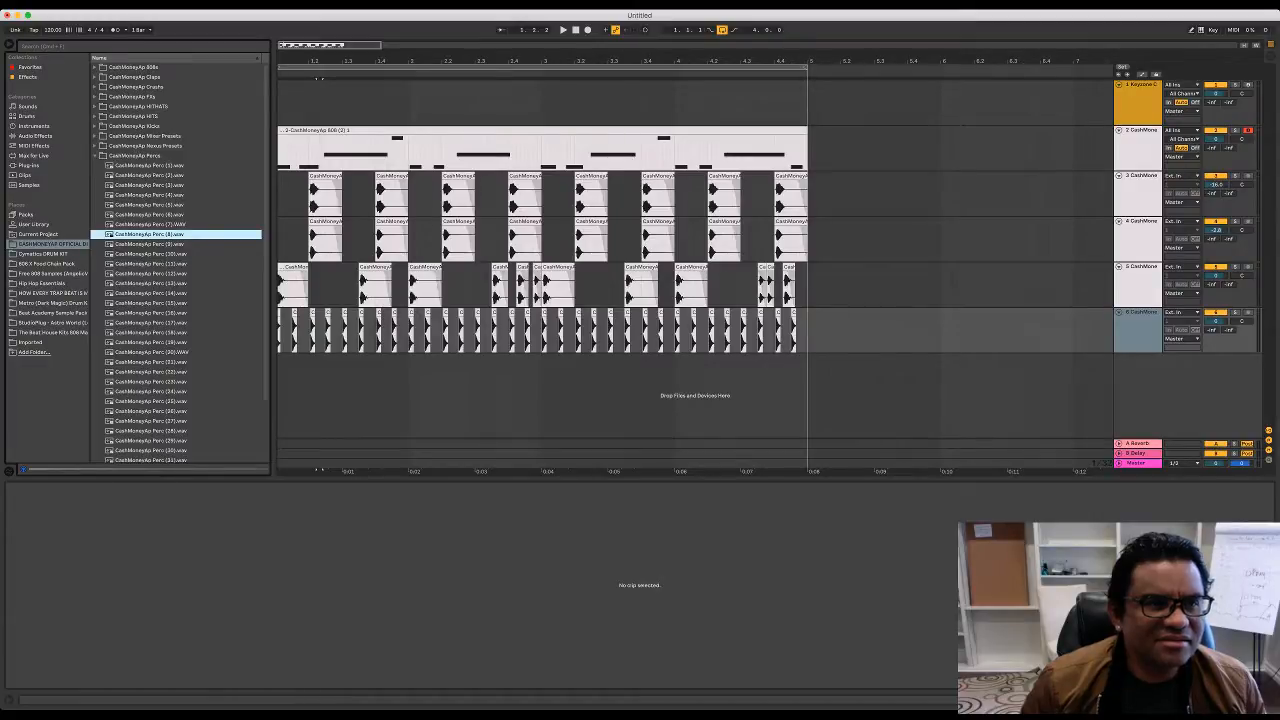
# Step: Audition samples in the CashMoneyAp HITS and CashMoneyAp HITHATS folders
pyautogui.click(133, 116)
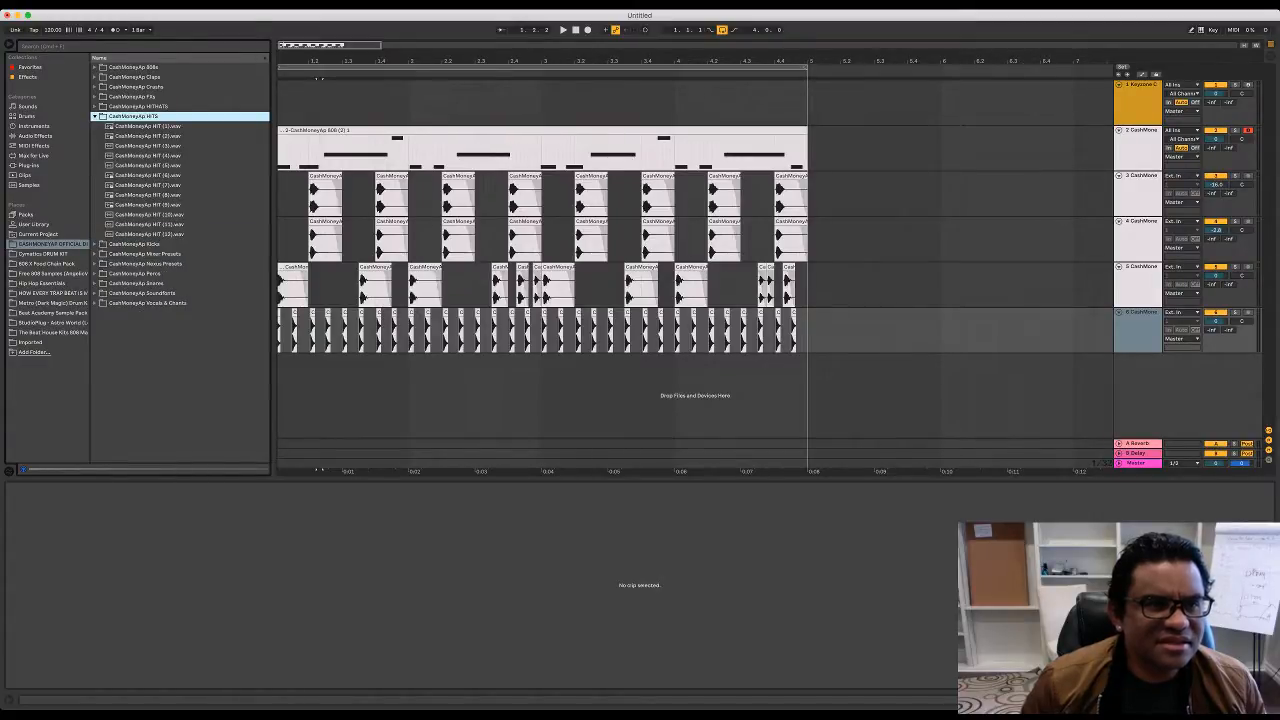
pyautogui.click(147, 136)
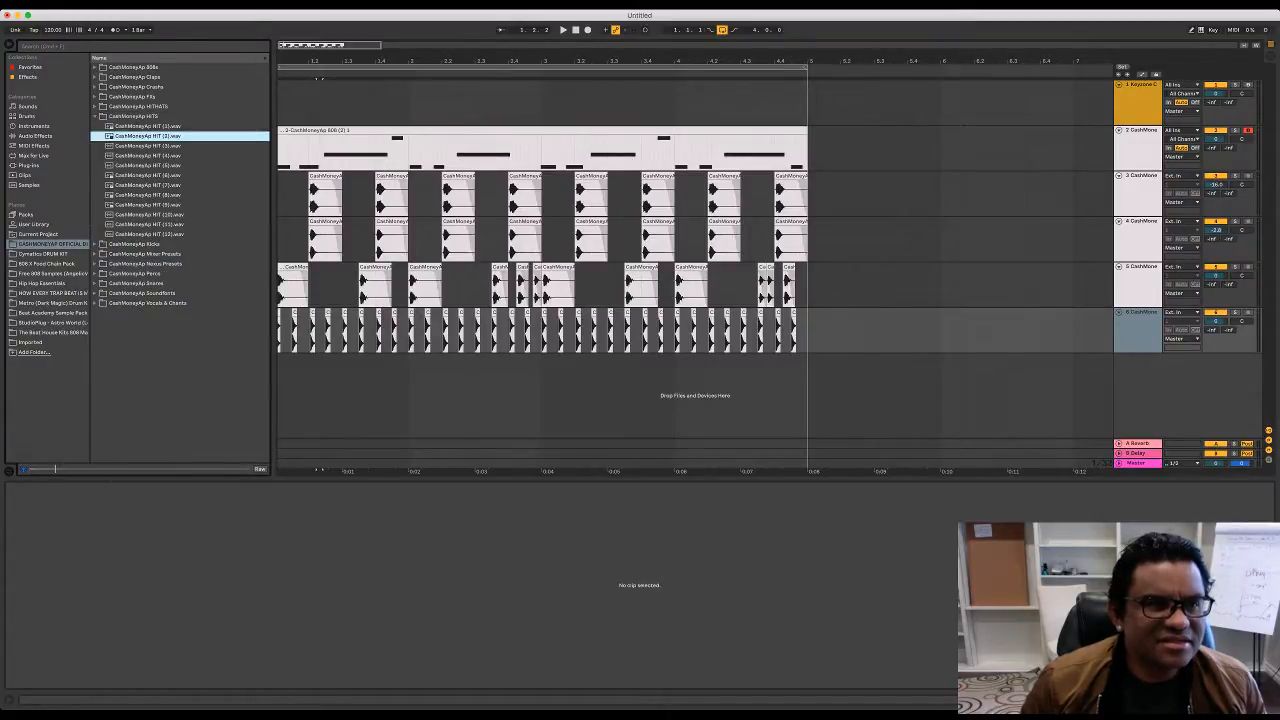
pyautogui.click(133, 116)
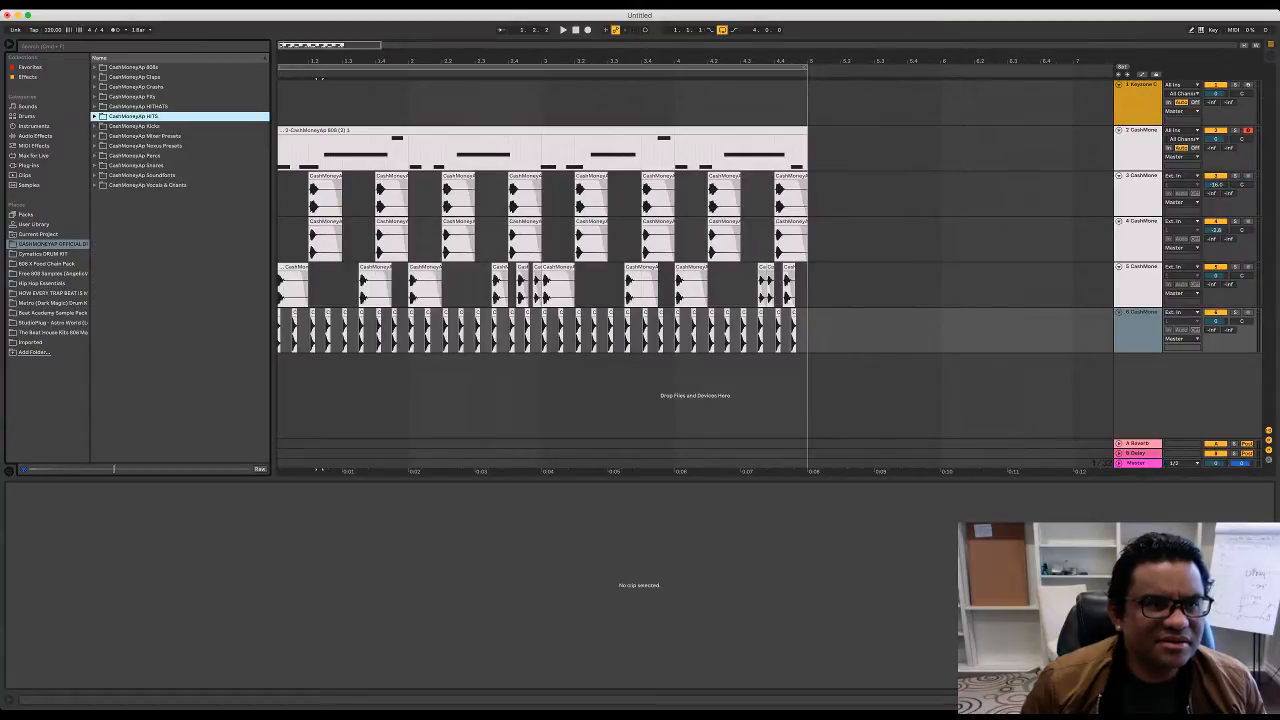
pyautogui.click(138, 106)
pyautogui.click(153, 146)
pyautogui.click(153, 205)
pyautogui.click(153, 224)
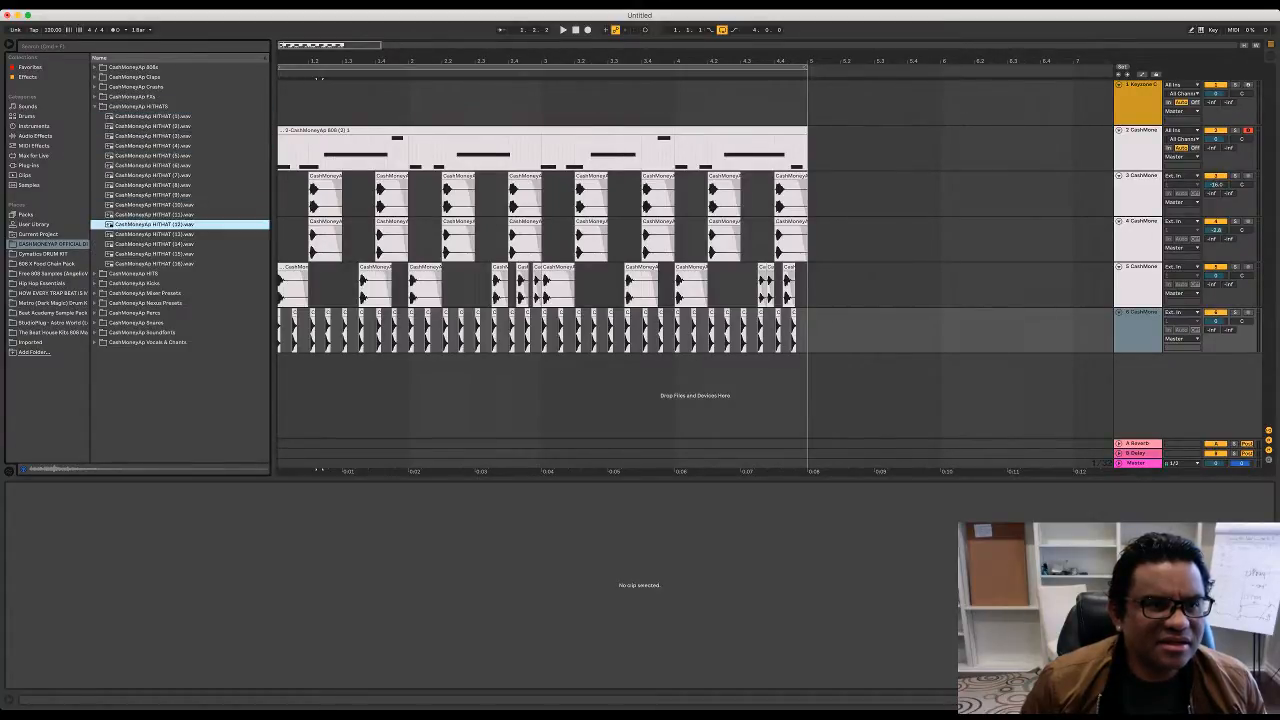
pyautogui.press('Down')
pyautogui.press('Down')
pyautogui.press('Down')
pyautogui.press('Down')
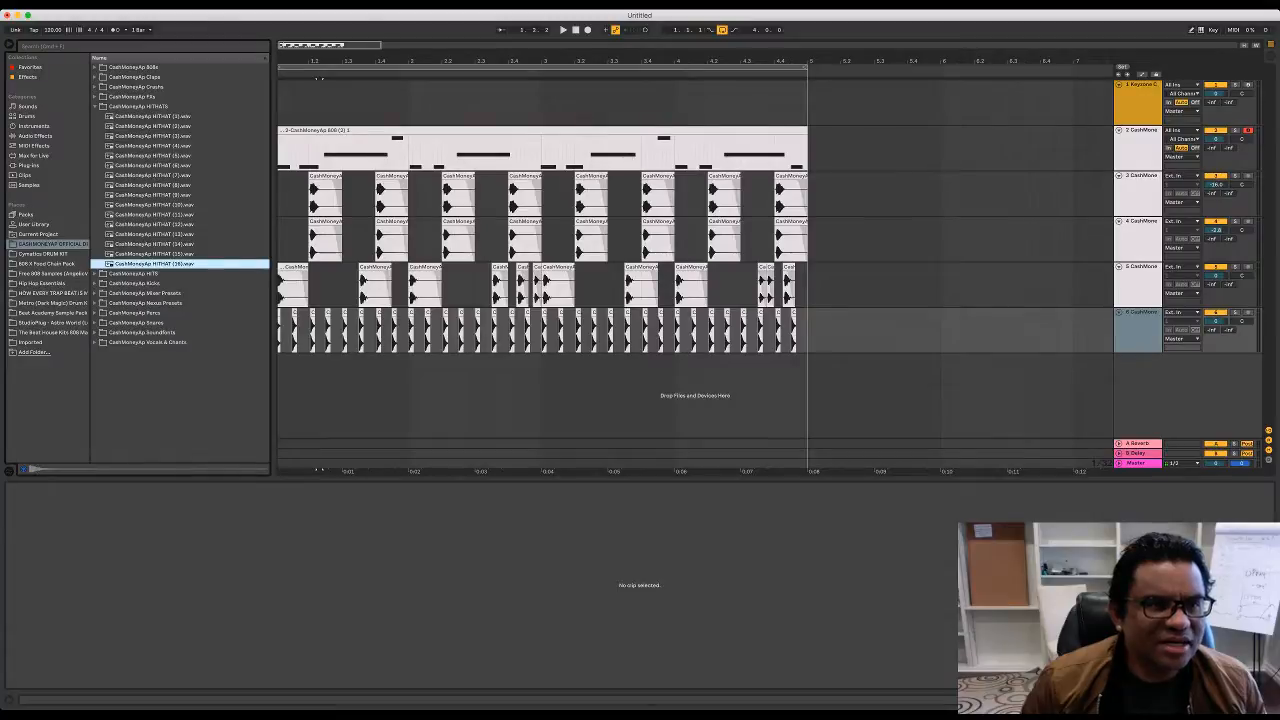
pyautogui.press('Left')
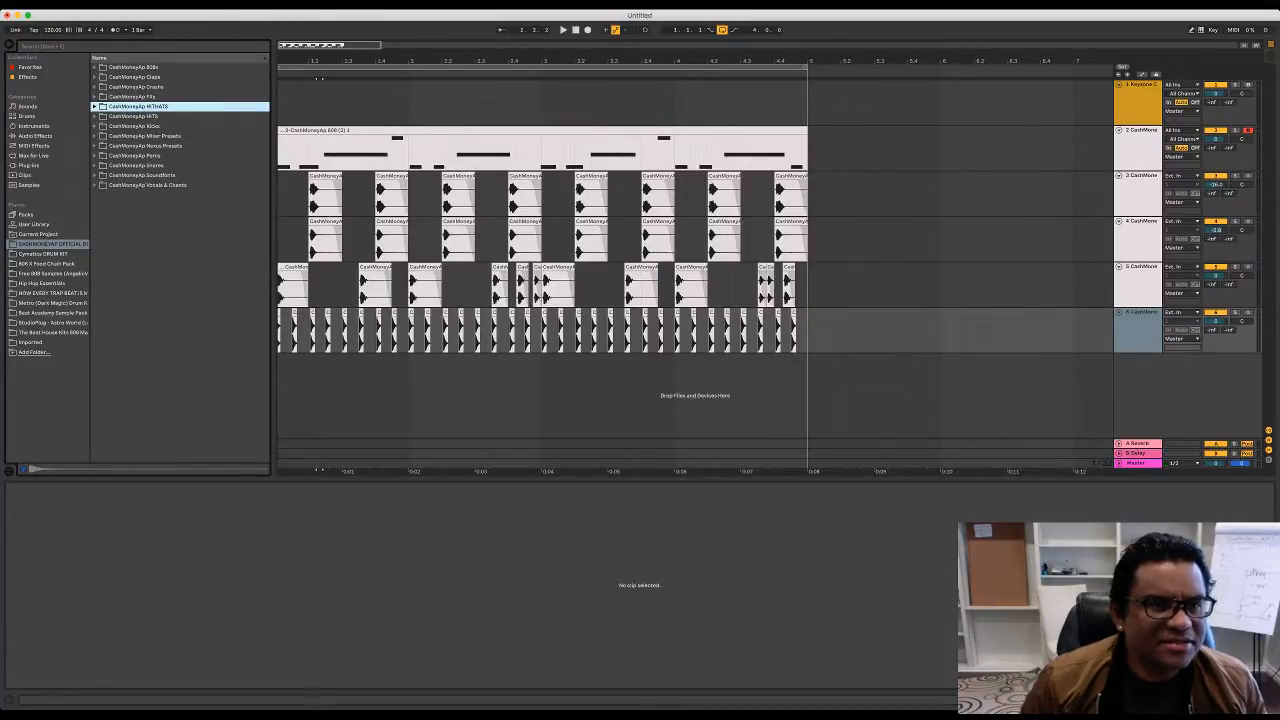
# Step: Audition the CashMoneyAp Percs samples again and place CashMoneyAp Perc (8).wav on a new audio track at about 1.4.3
pyautogui.press('Down')
pyautogui.press('Down')
pyautogui.press('Down')
pyautogui.press('Down')
pyautogui.press('Down')
pyautogui.press('Right')
pyautogui.press('Down')
pyautogui.press('Down')
pyautogui.press('Down')
pyautogui.press('Down')
pyautogui.press('Down')
pyautogui.press('Down')
pyautogui.press('Down')
pyautogui.press('Down')
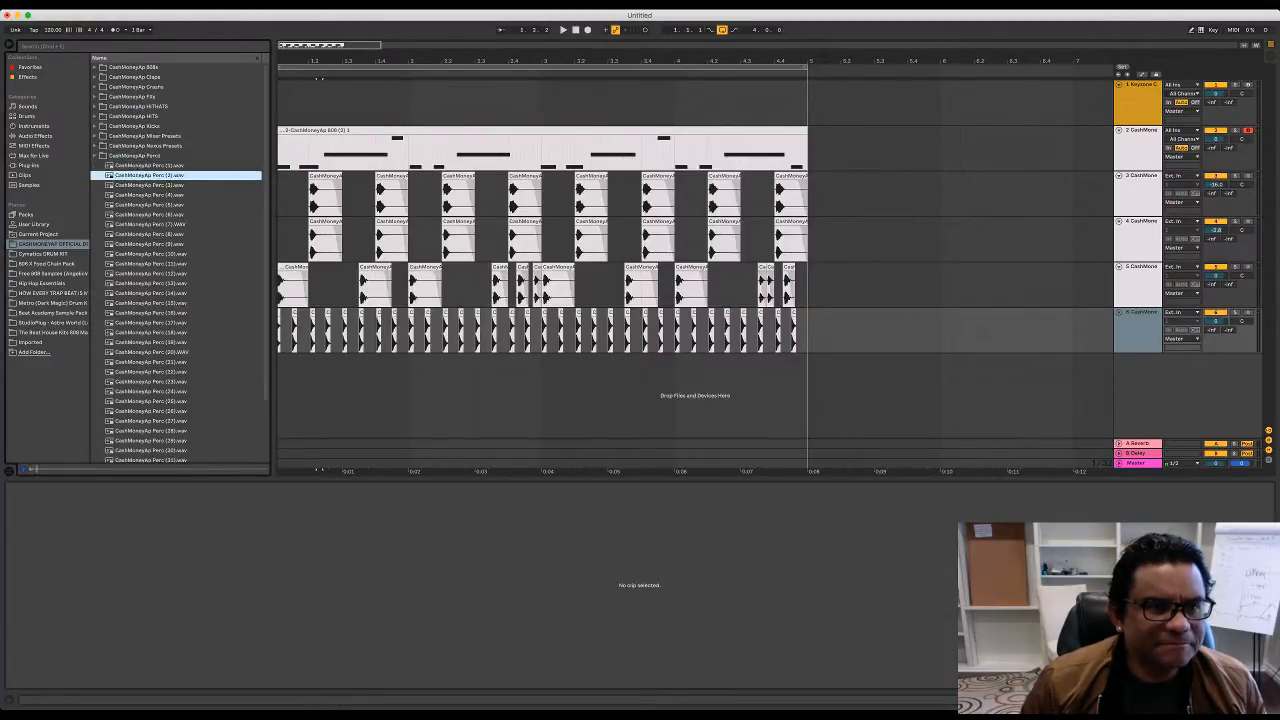
pyautogui.press('Down')
pyautogui.press('Down')
pyautogui.press('Down')
pyautogui.press('Down')
pyautogui.press('Up')
pyautogui.press('Up')
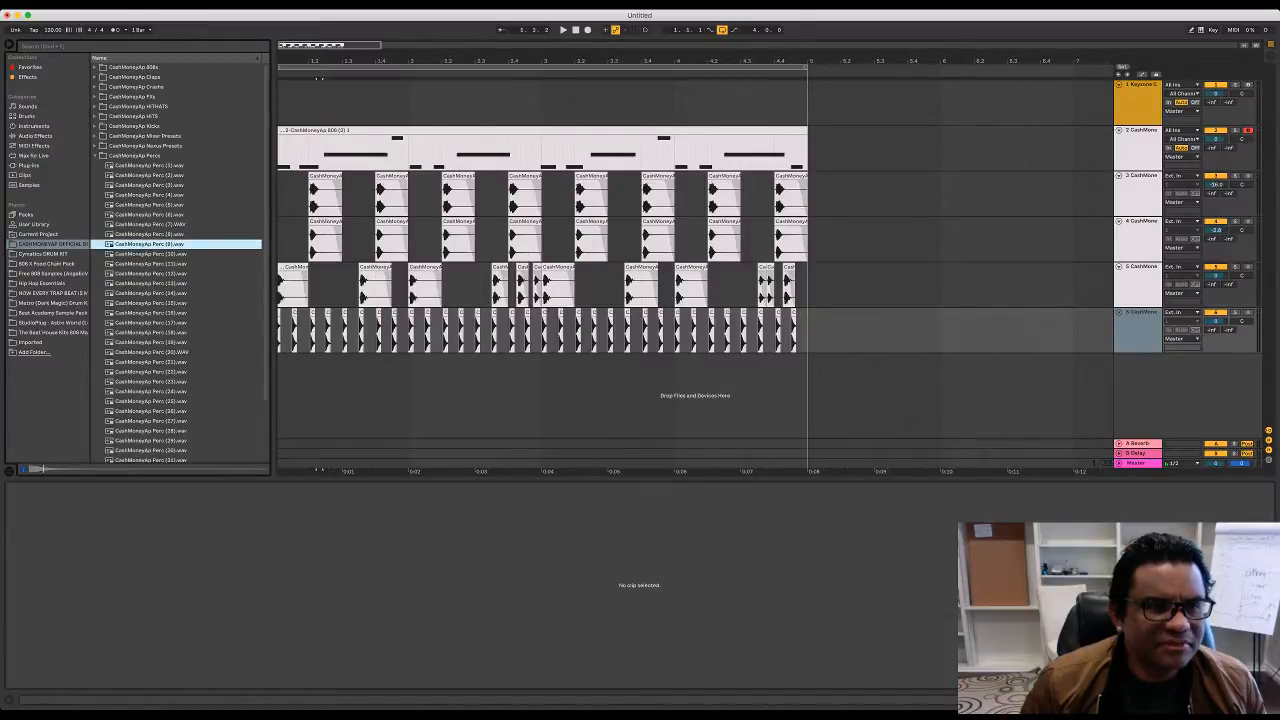
pyautogui.press('Up')
pyautogui.press('Up')
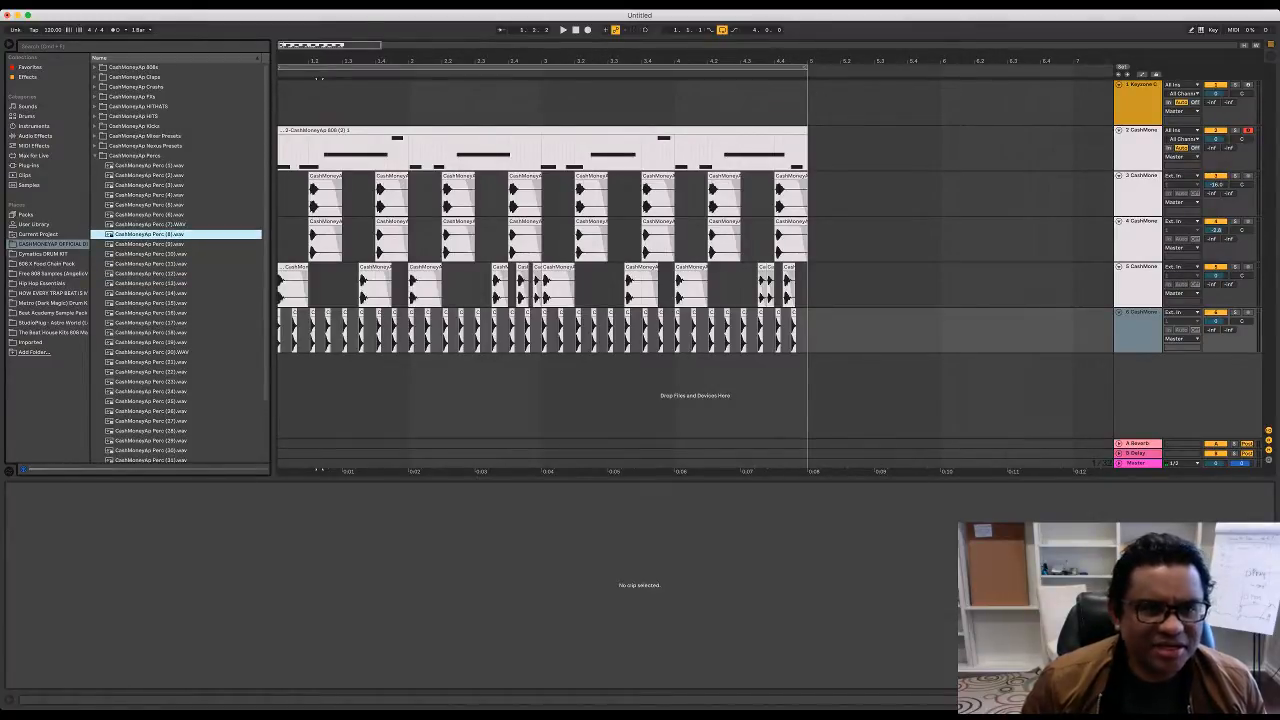
pyautogui.moveTo(150, 233); pyautogui.dragTo(400, 358)
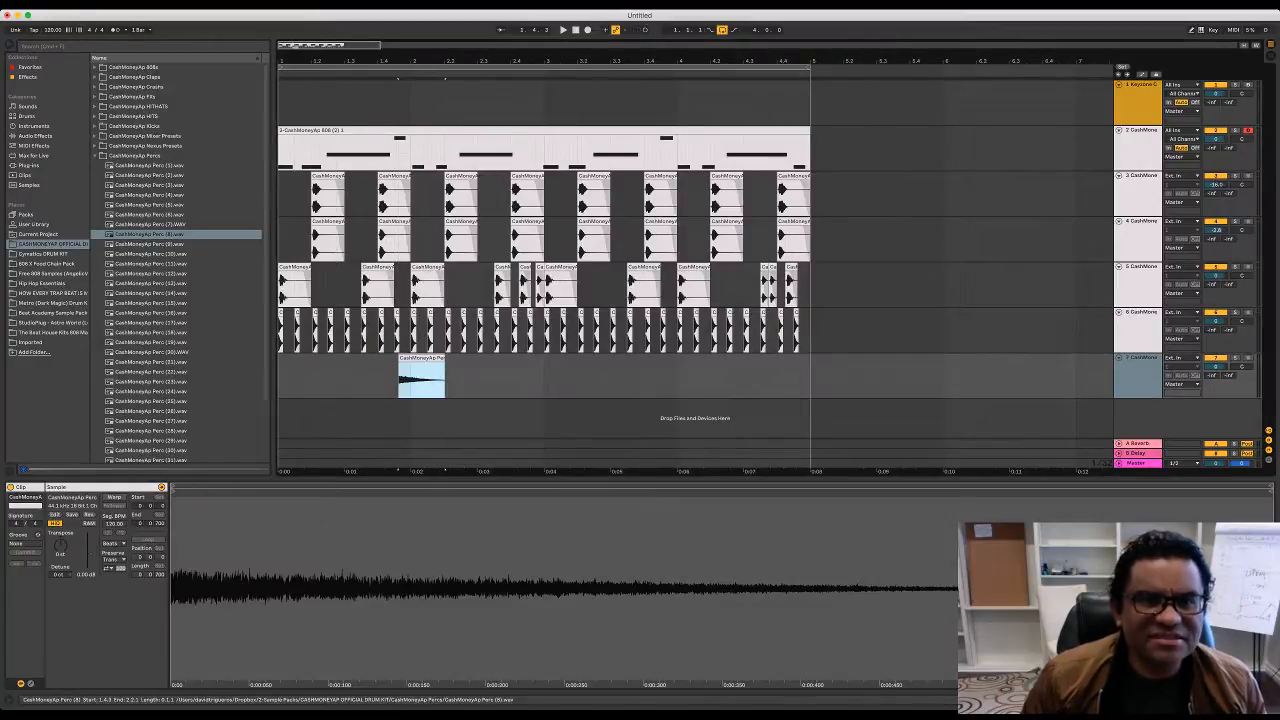
# Step: Play the beat from the start and move the Perc (8) clip earlier to about 1.4.1
pyautogui.click(282, 377)
pyautogui.press('space')
pyautogui.hscroll(1, 282, 377)
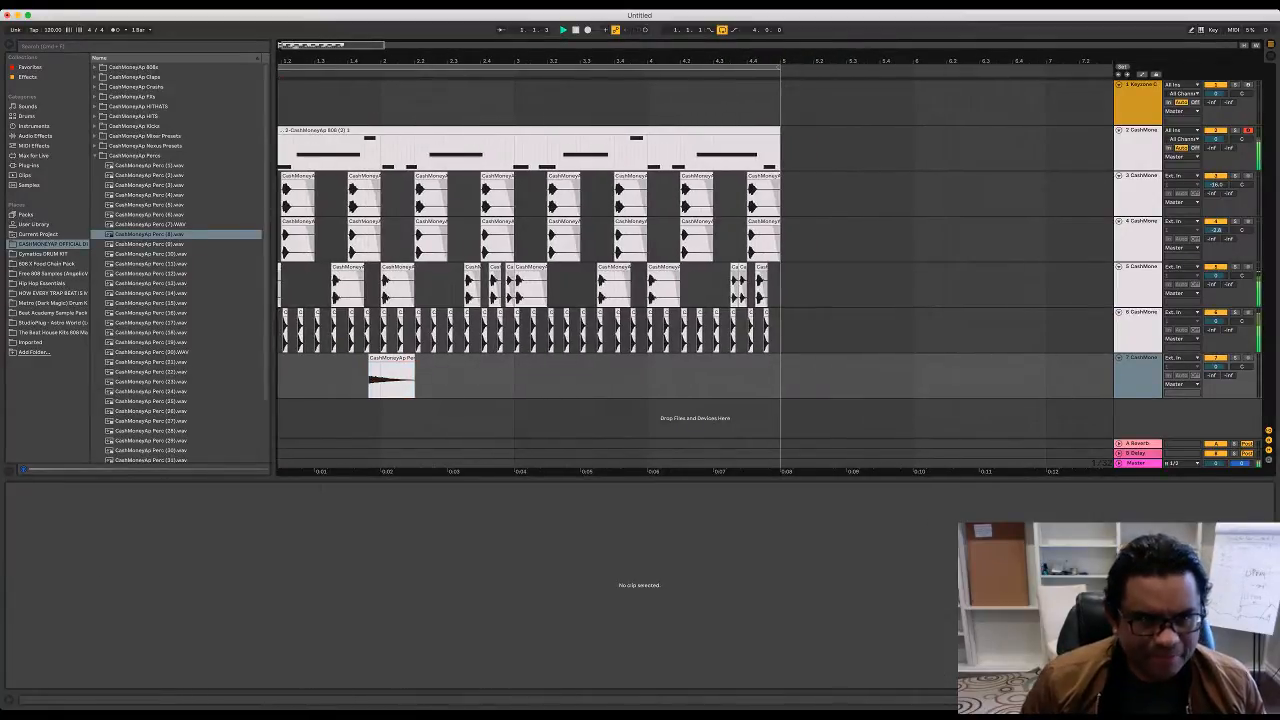
pyautogui.hscroll(-1, 282, 377)
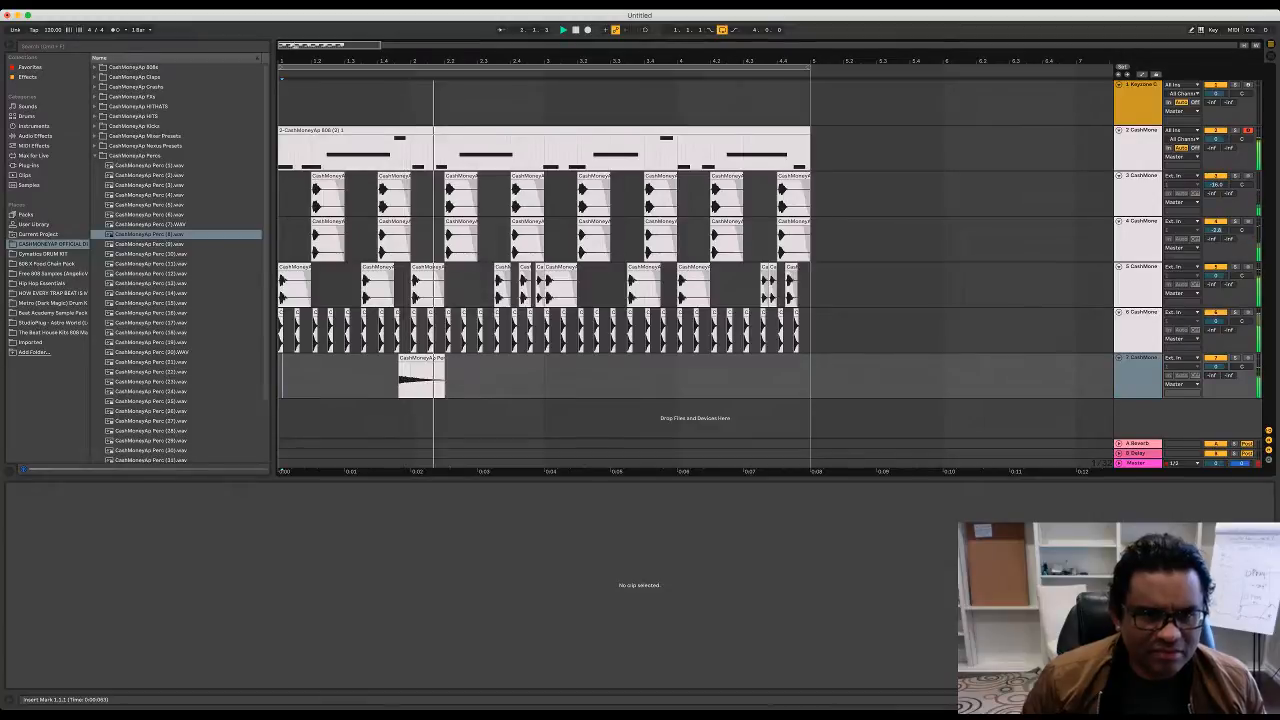
pyautogui.press('space')
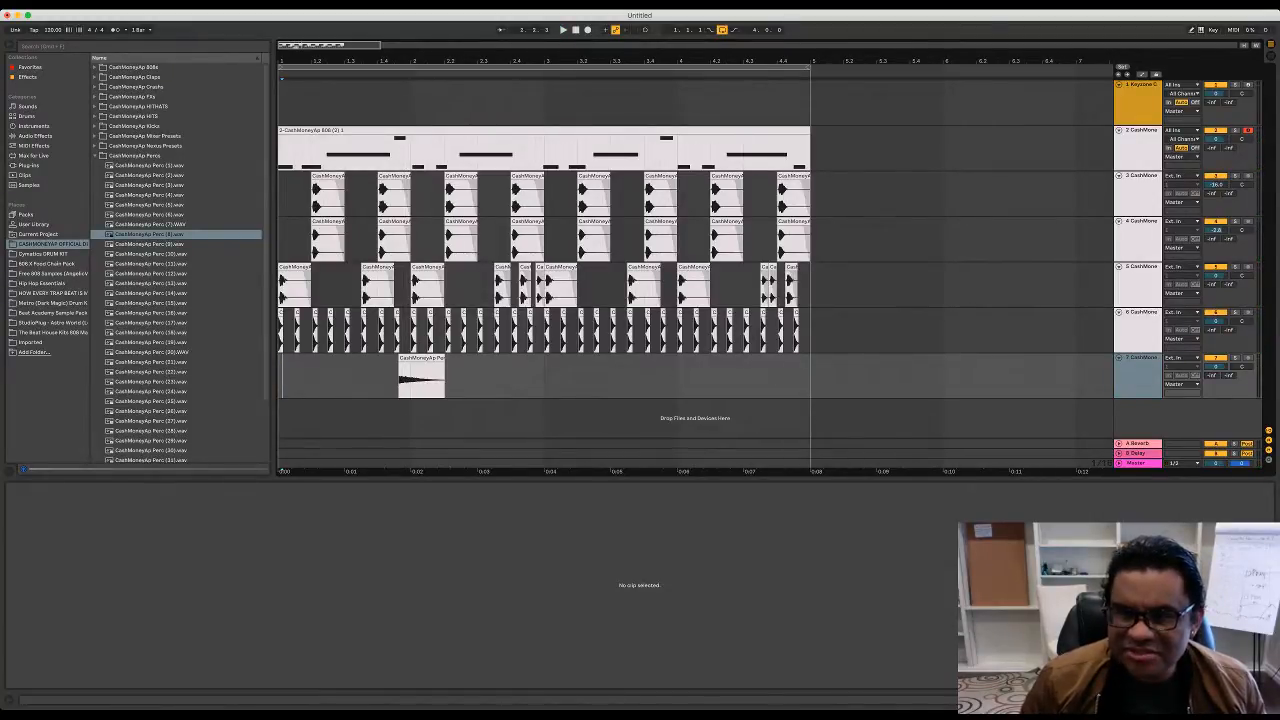
pyautogui.moveTo(421, 358); pyautogui.dragTo(403, 358)
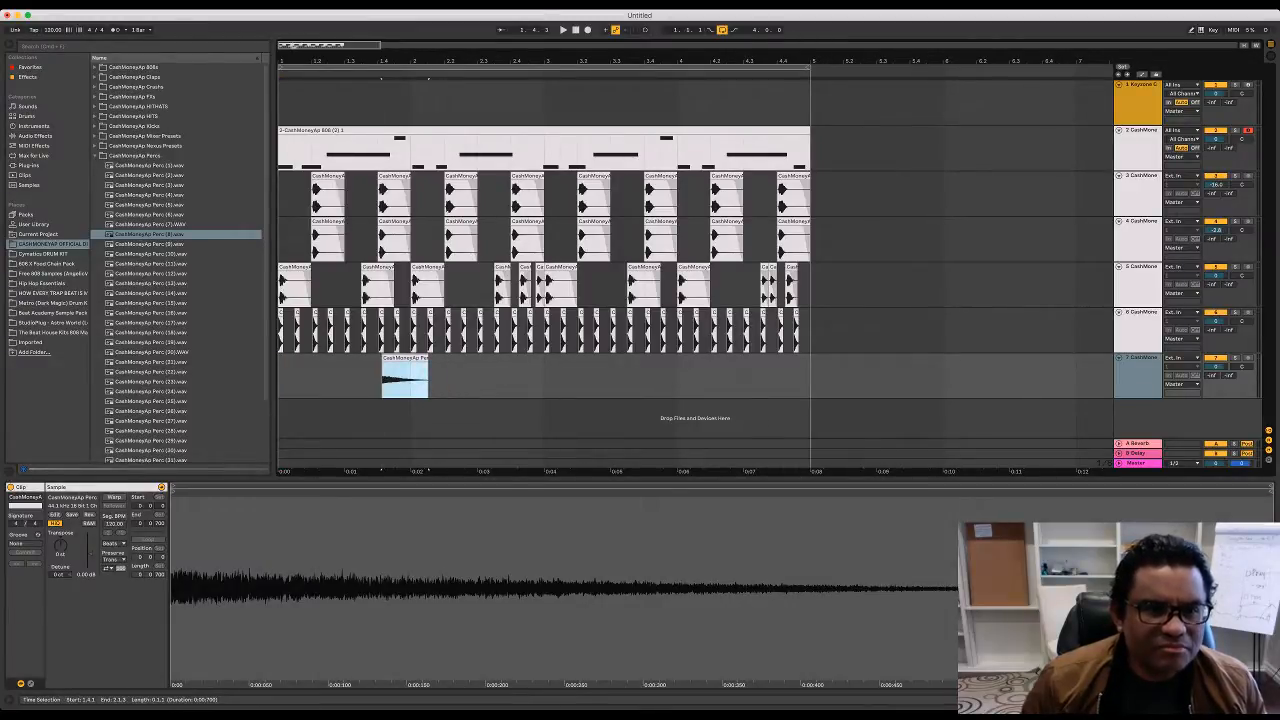
# Step: Play the beat from 1.1.1 to check the timing of the moved percussion hit
pyautogui.click(280, 380)
pyautogui.press('space')
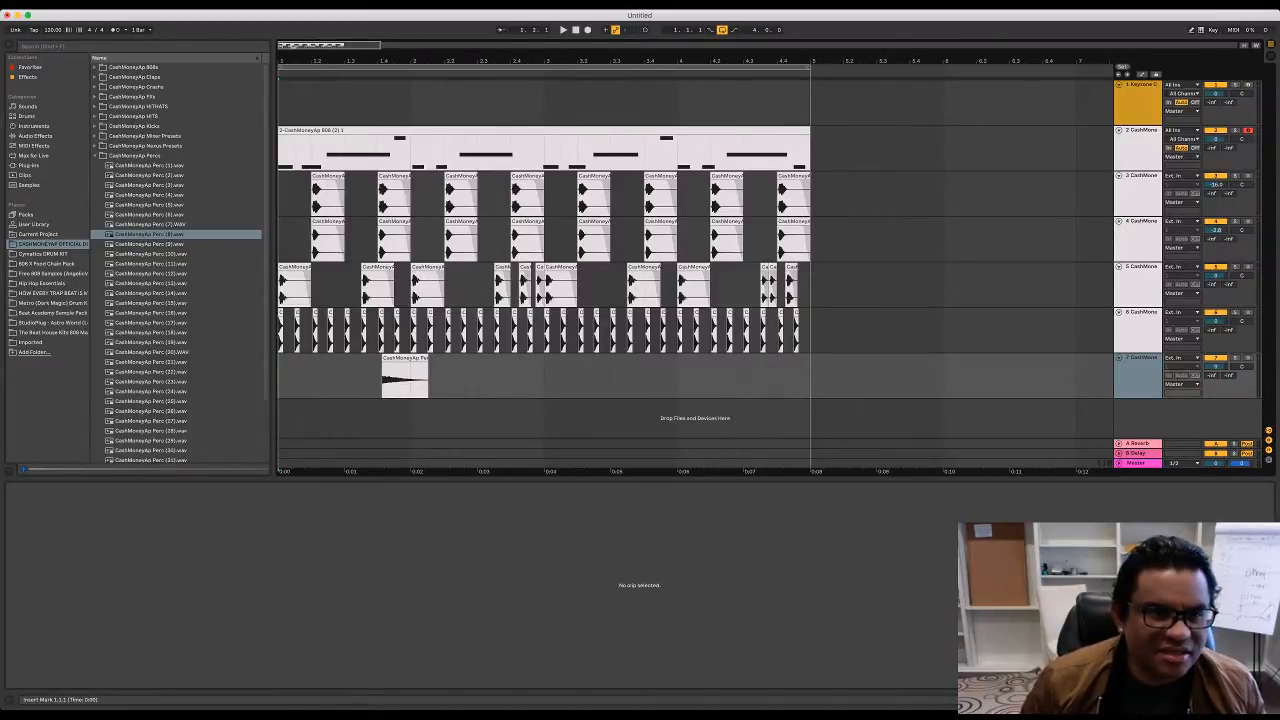
pyautogui.press('space')
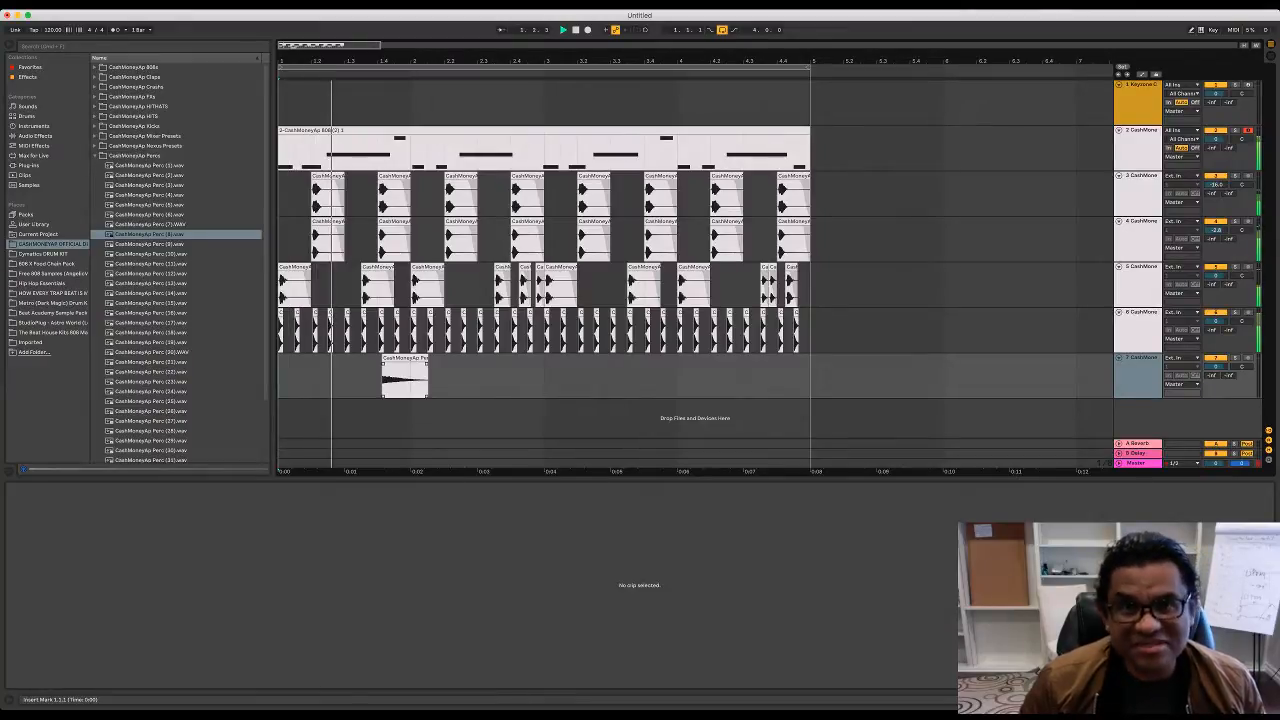
pyautogui.press('space')
pyautogui.press('space')
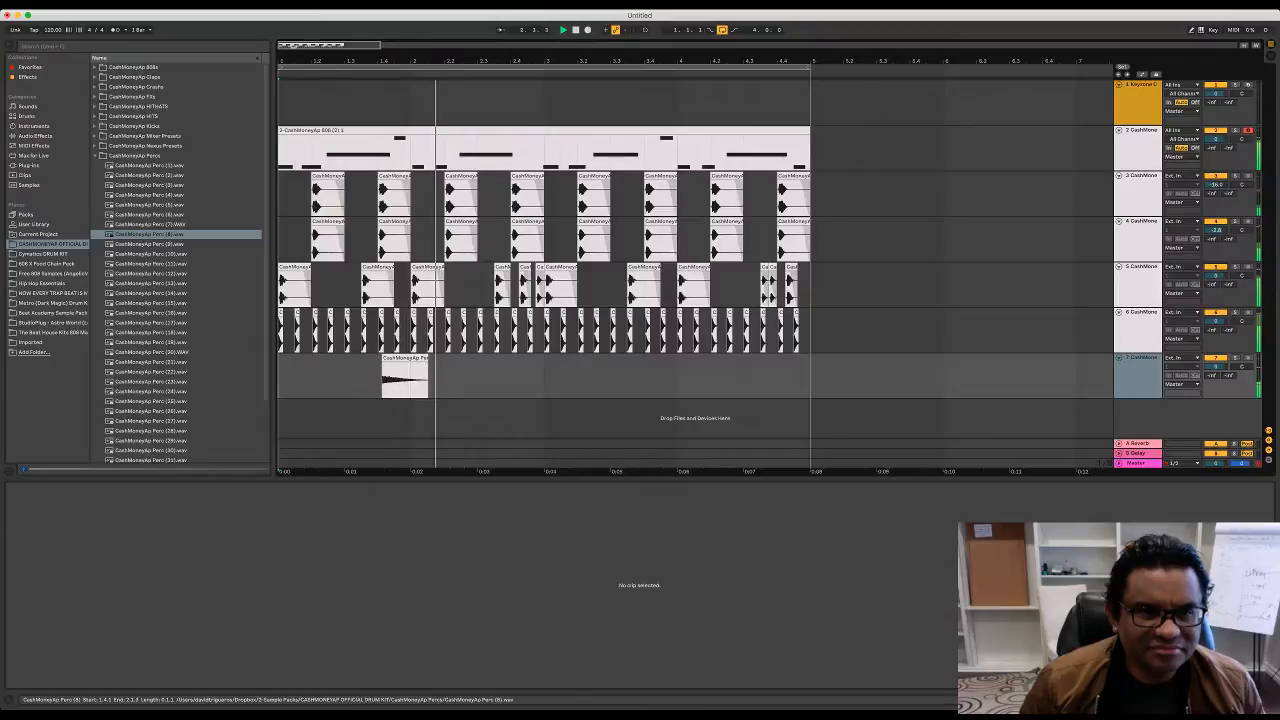
pyautogui.press('space')
# Step: Nudge the percussion clip slightly earlier so it starts exactly on beat 4 of bar 1, and replay the beat
pyautogui.moveTo(400, 358); pyautogui.dragTo(396, 358)
pyautogui.click(280, 378)
pyautogui.press('space')
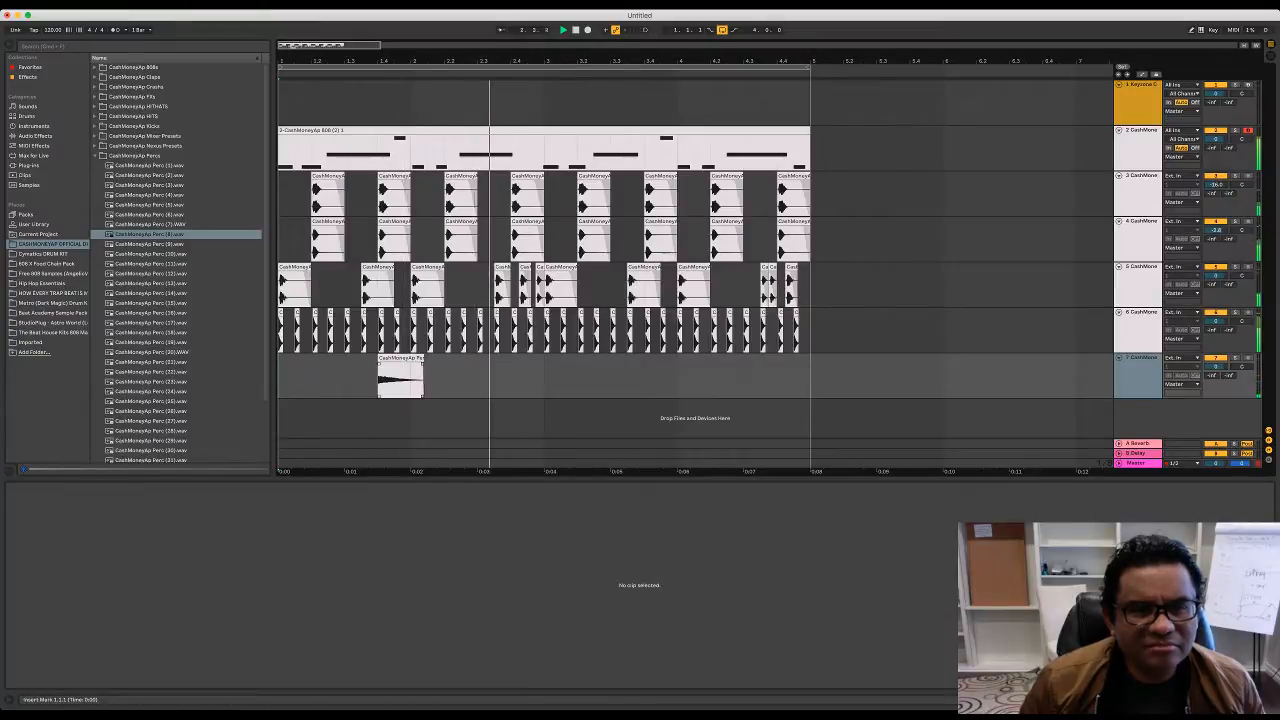
pyautogui.press('space')
# Step: Duplicate the percussion track's first two bars into bars 3 and 4, and play the whole pattern
pyautogui.moveTo(545, 378); pyautogui.dragTo(279, 378)
pyautogui.press('super+d')
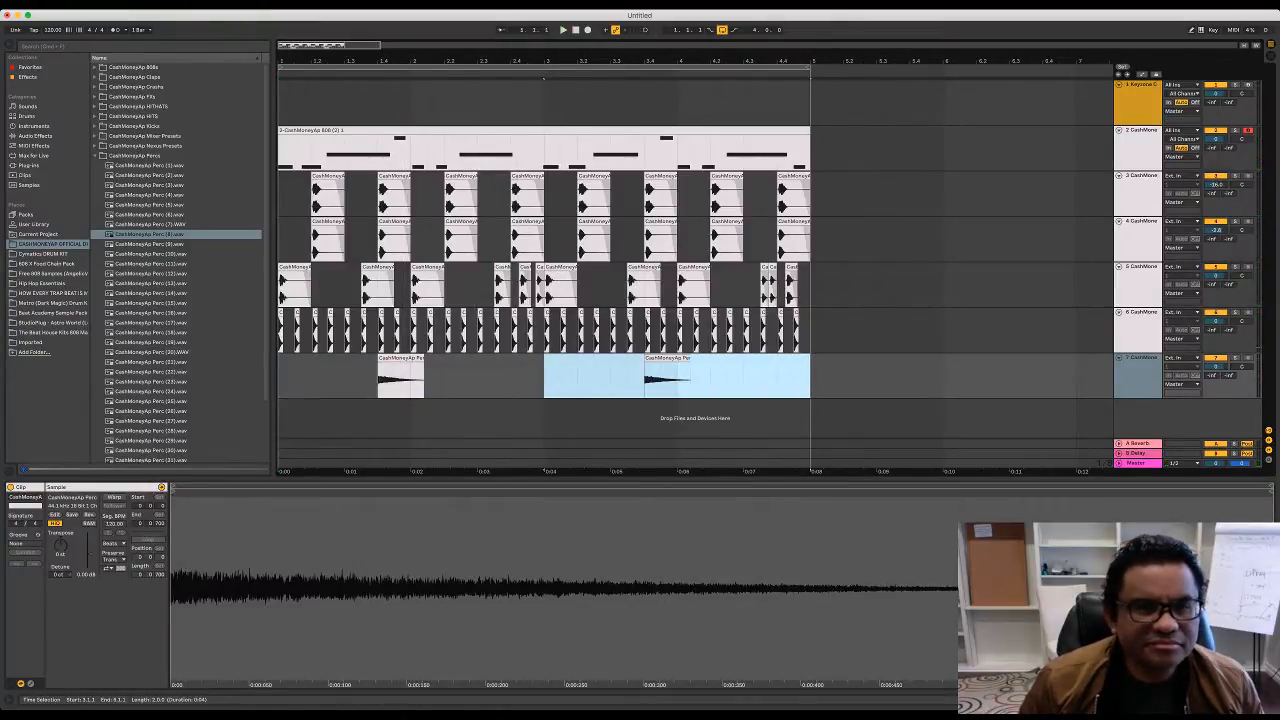
pyautogui.click(294, 379)
pyautogui.press('space')
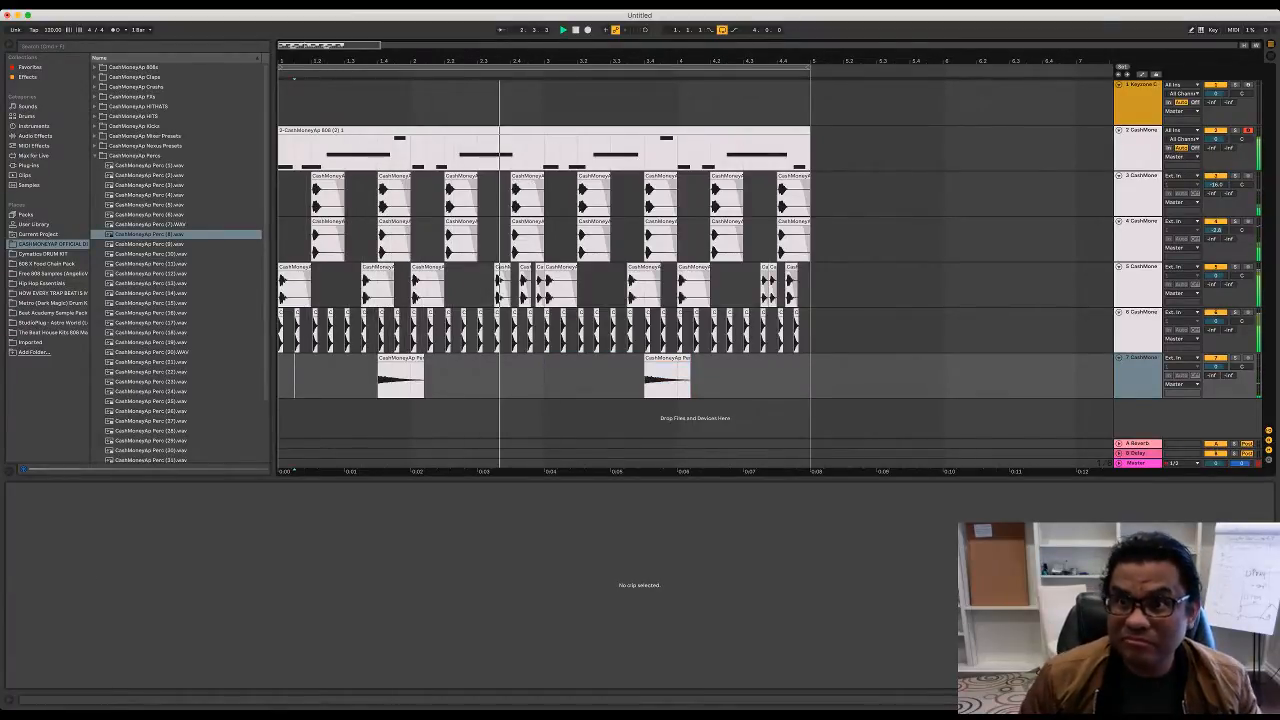
pyautogui.click(1138, 100)
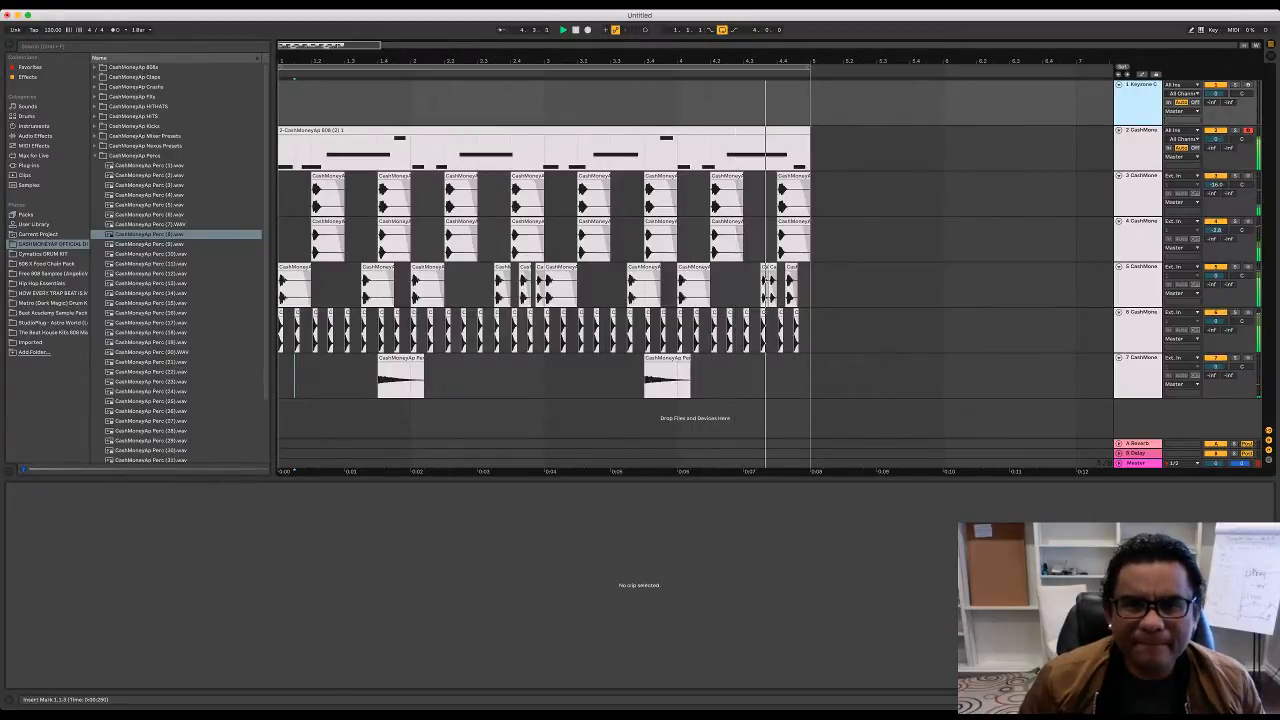
pyautogui.press('space')
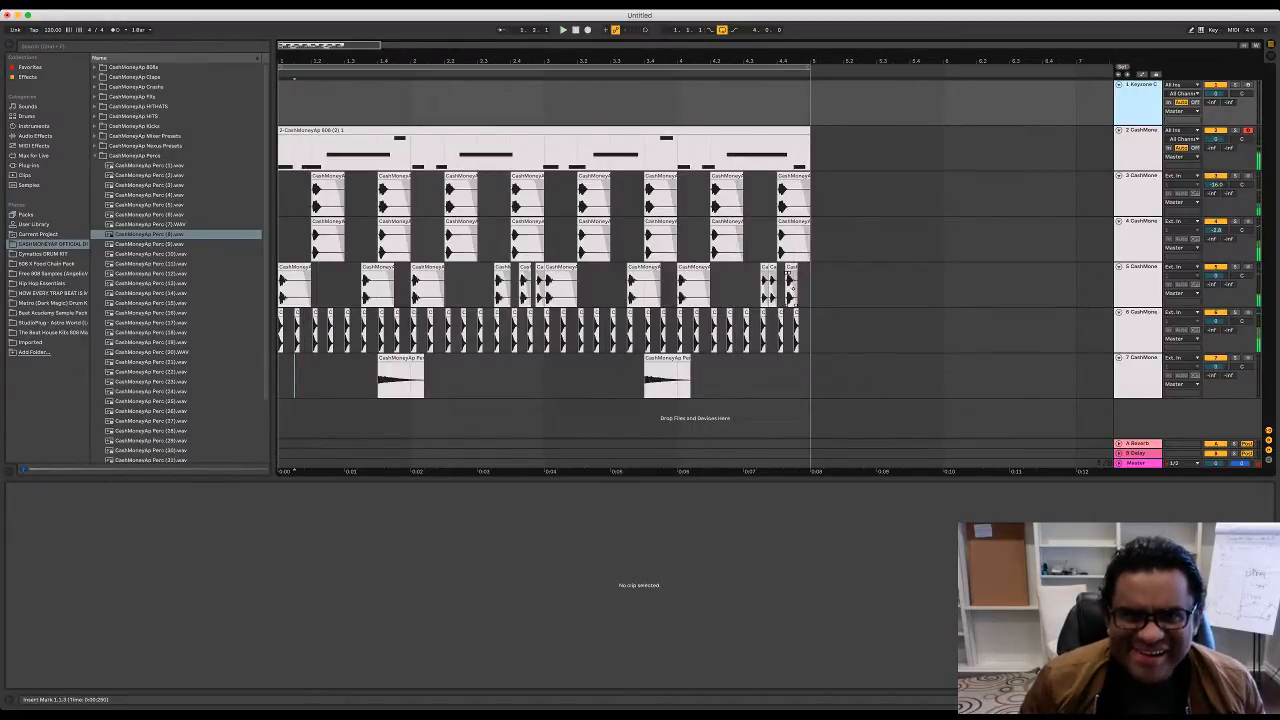
# Step: Duplicate the last kick clip in bar 4, placing the copy directly after it, and briefly play the beat
pyautogui.moveTo(709, 61); pyautogui.dragTo(447, 150)
pyautogui.hscroll(3, 636, 267)
pyautogui.click(636, 267)
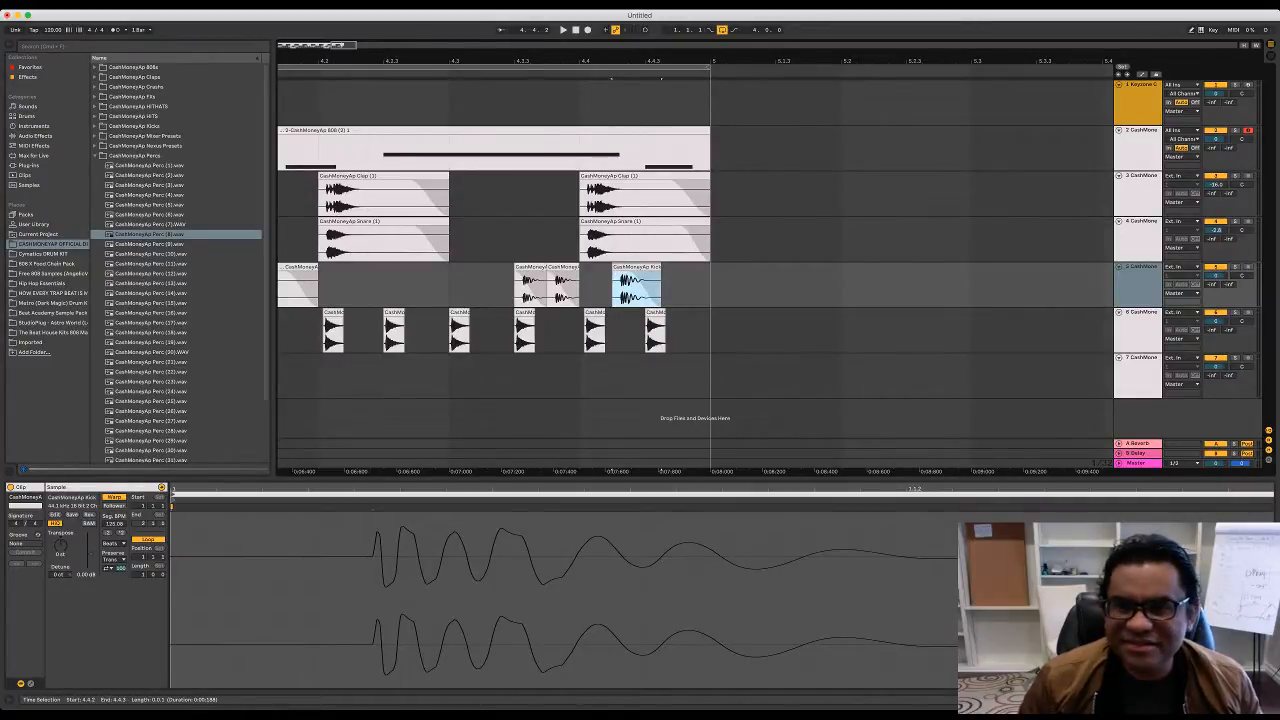
pyautogui.scroll(1, 705, 285)
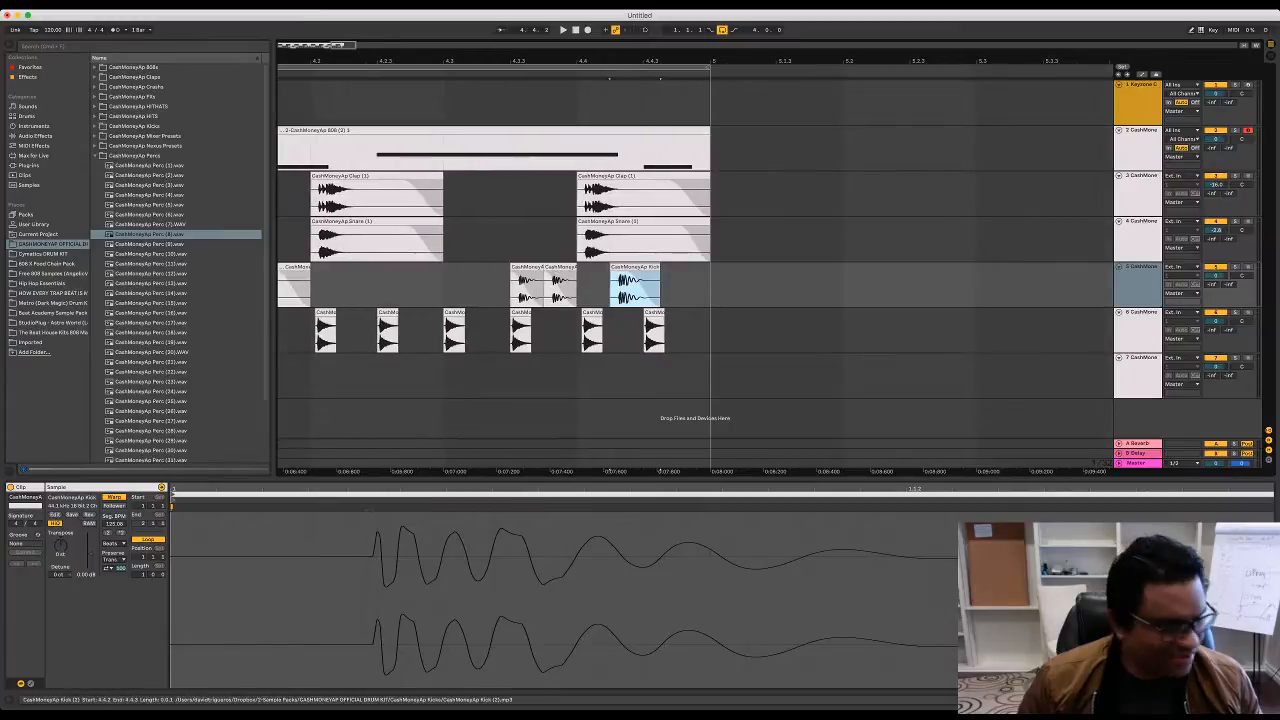
pyautogui.press('super+d')
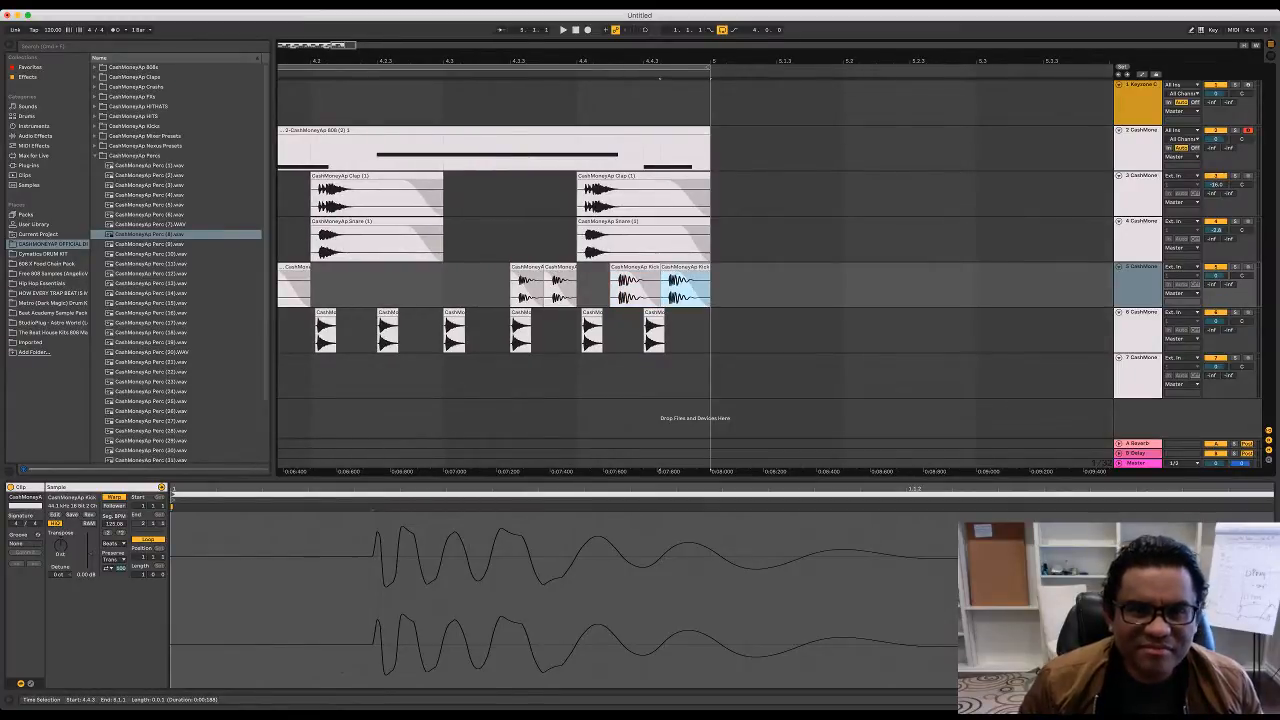
pyautogui.click(443, 285)
pyautogui.press('space')
pyautogui.press('space')
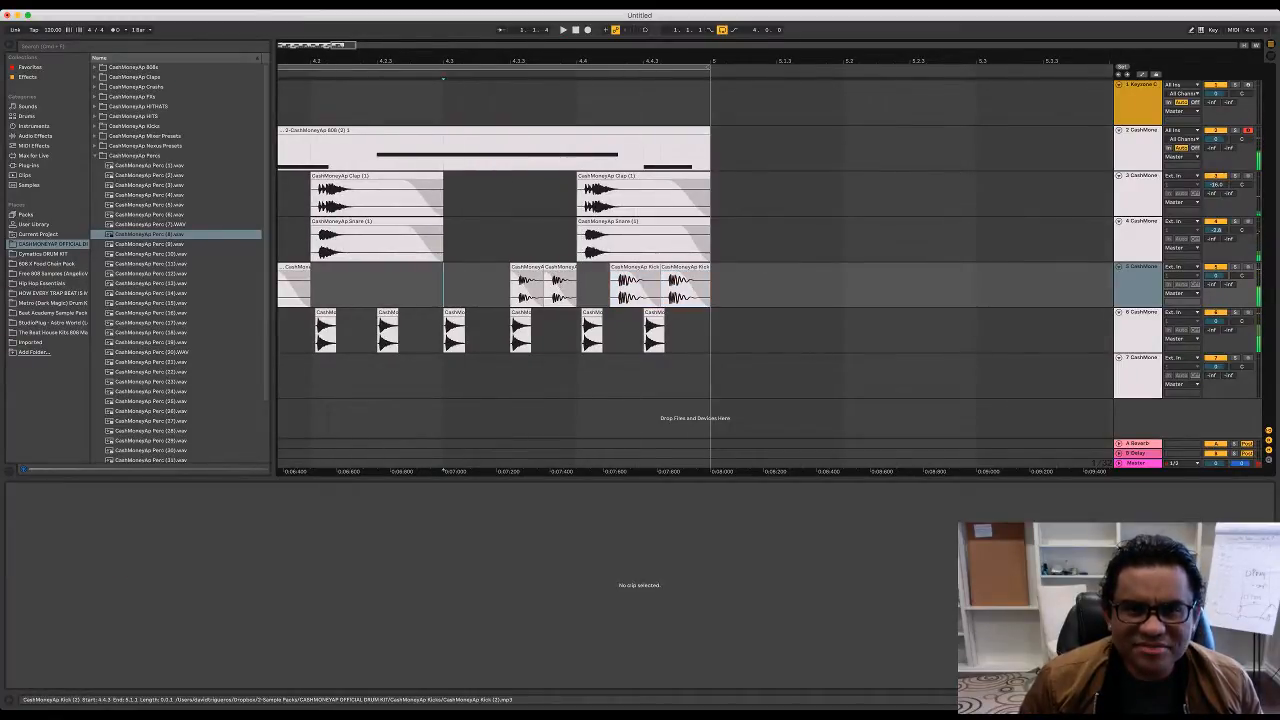
# Step: Move the duplicated kick to the last sixteenth of bar 4 and play from 4.2.2
pyautogui.moveTo(684, 267); pyautogui.dragTo(702, 267)
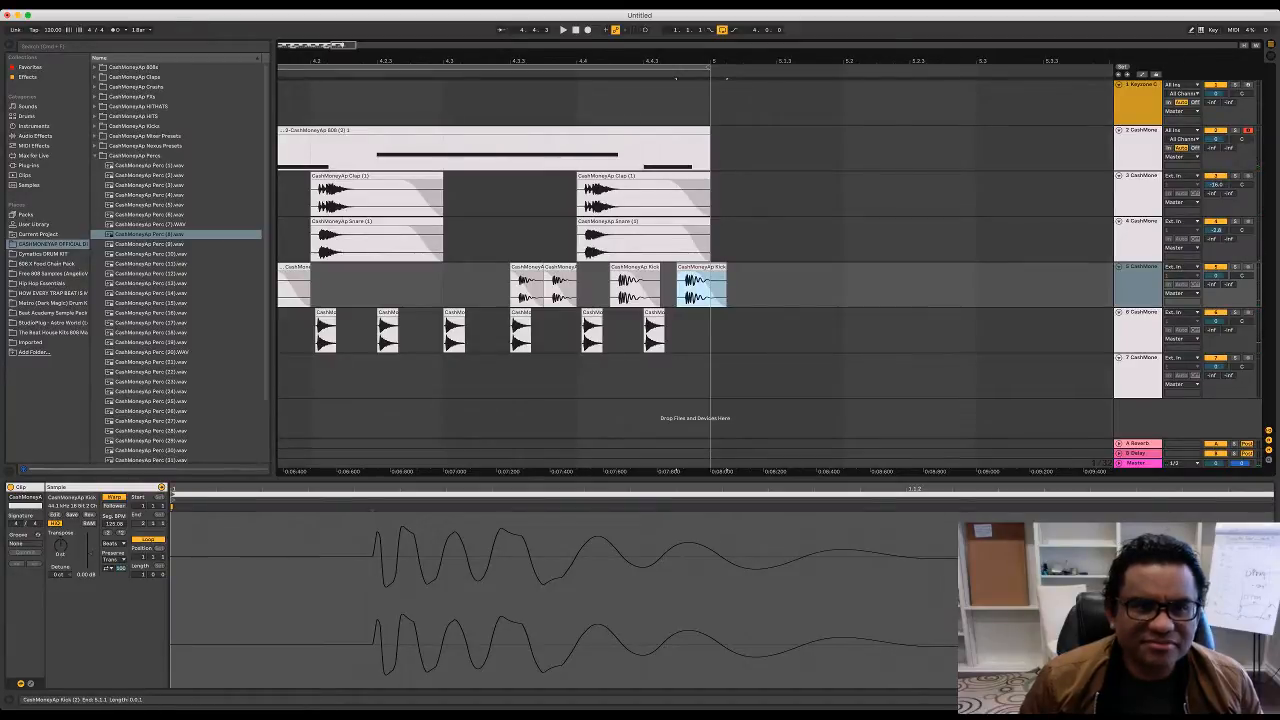
pyautogui.click(360, 285)
pyautogui.press('space')
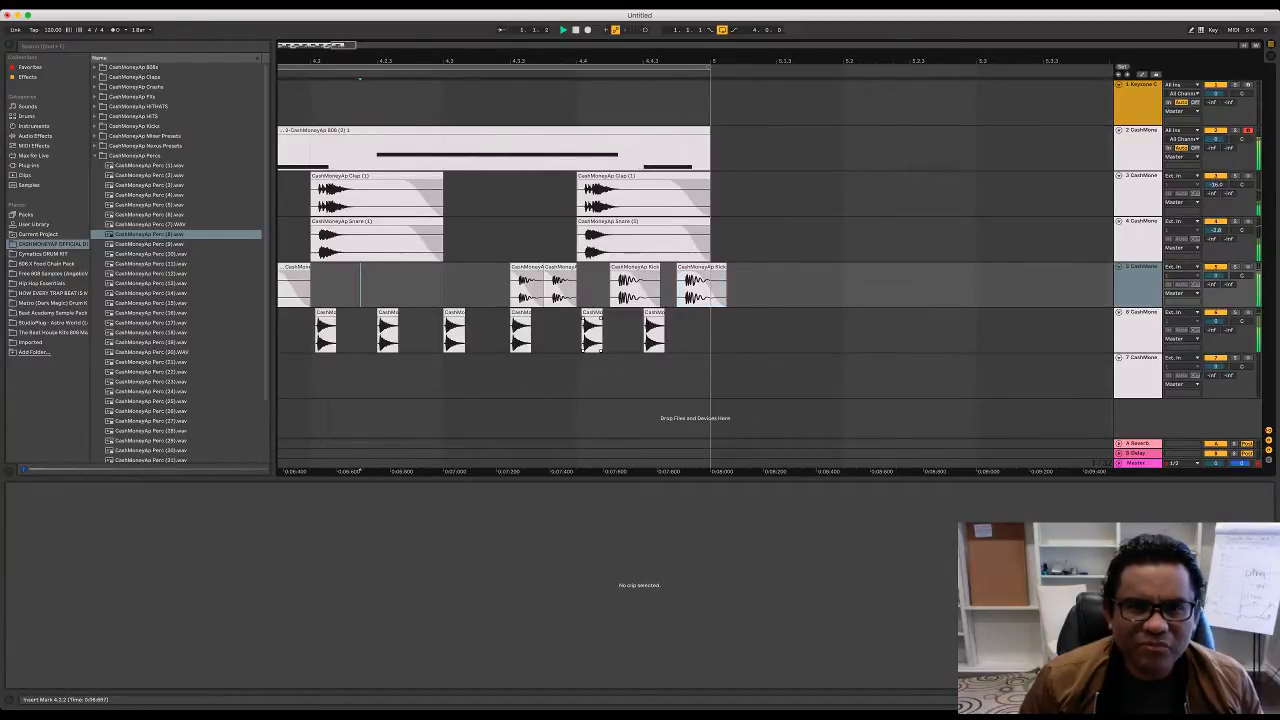
# Step: Replay the end of bar 4 from 4.2.3 and trim the last kick clip to end exactly at bar 5
pyautogui.press('space')
pyautogui.click(377, 285)
pyautogui.press('space')
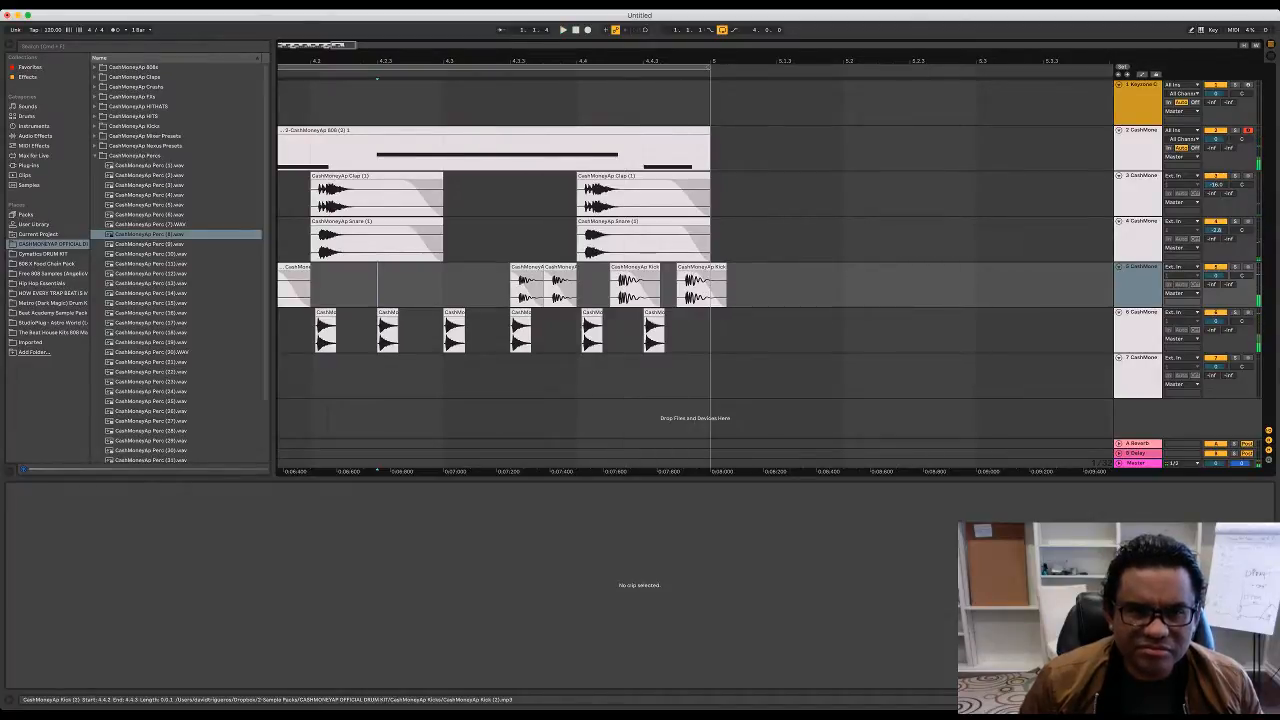
pyautogui.press('space')
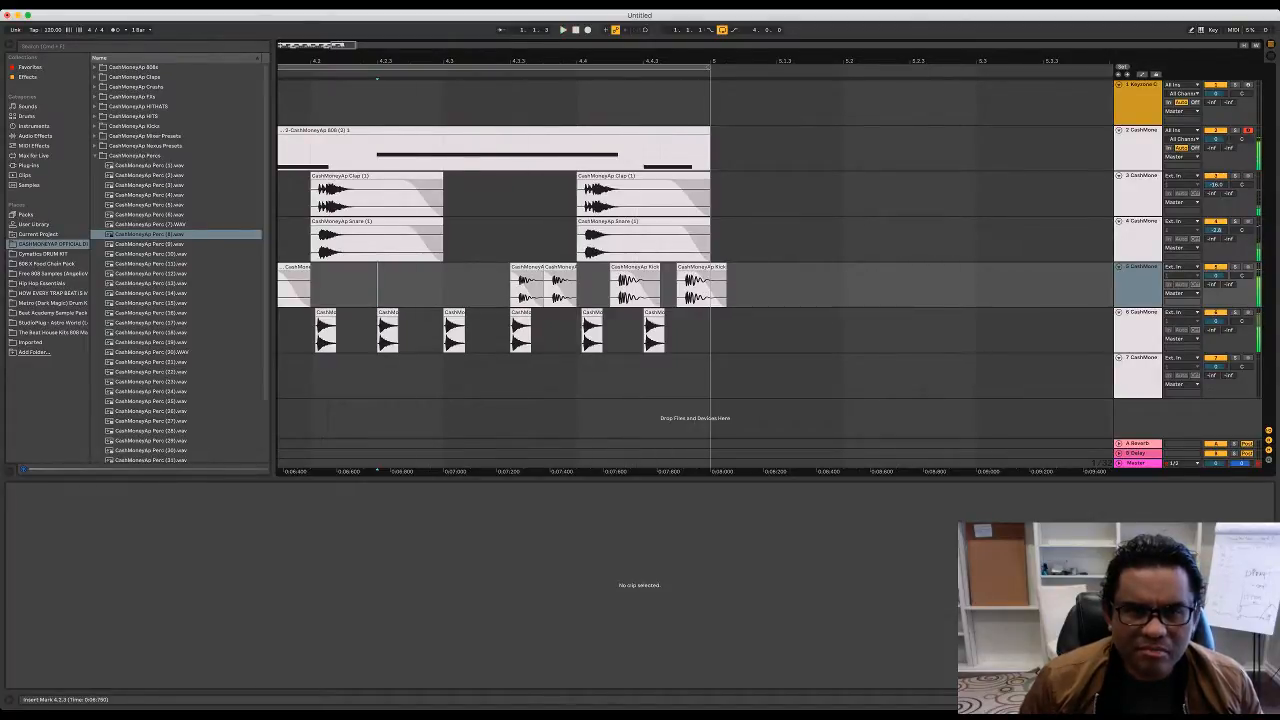
pyautogui.press('space')
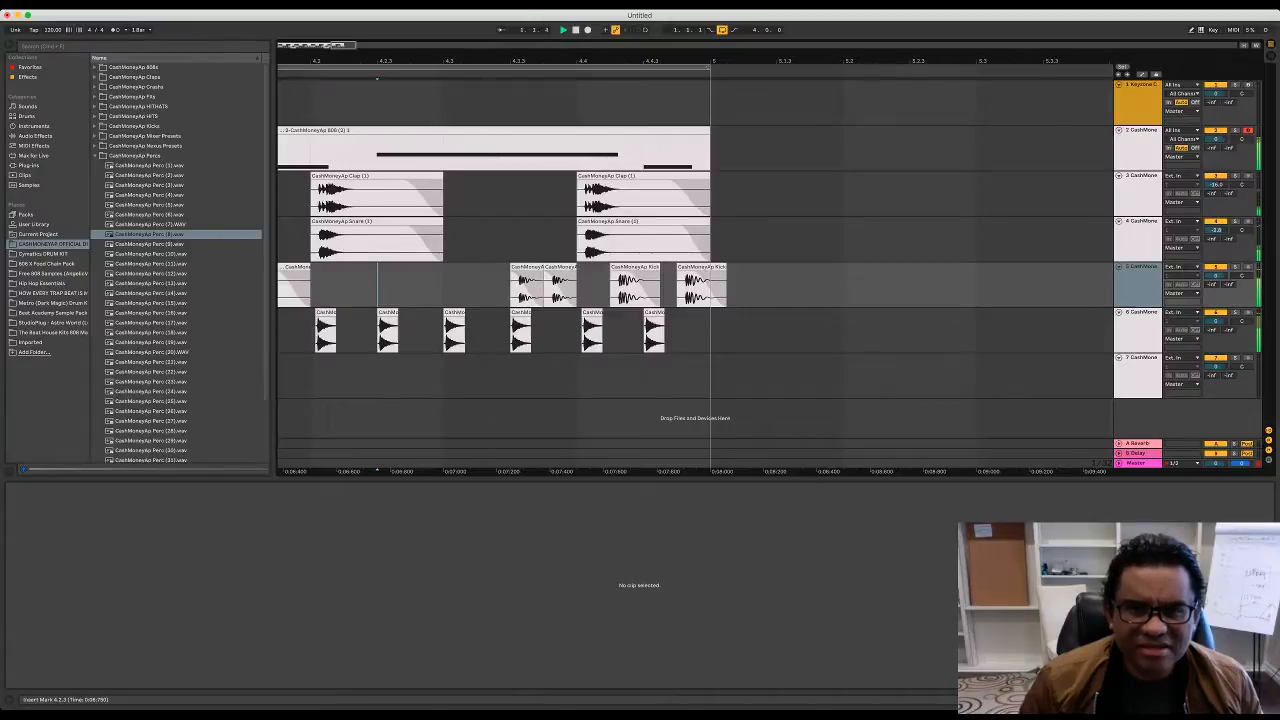
pyautogui.click(680, 285)
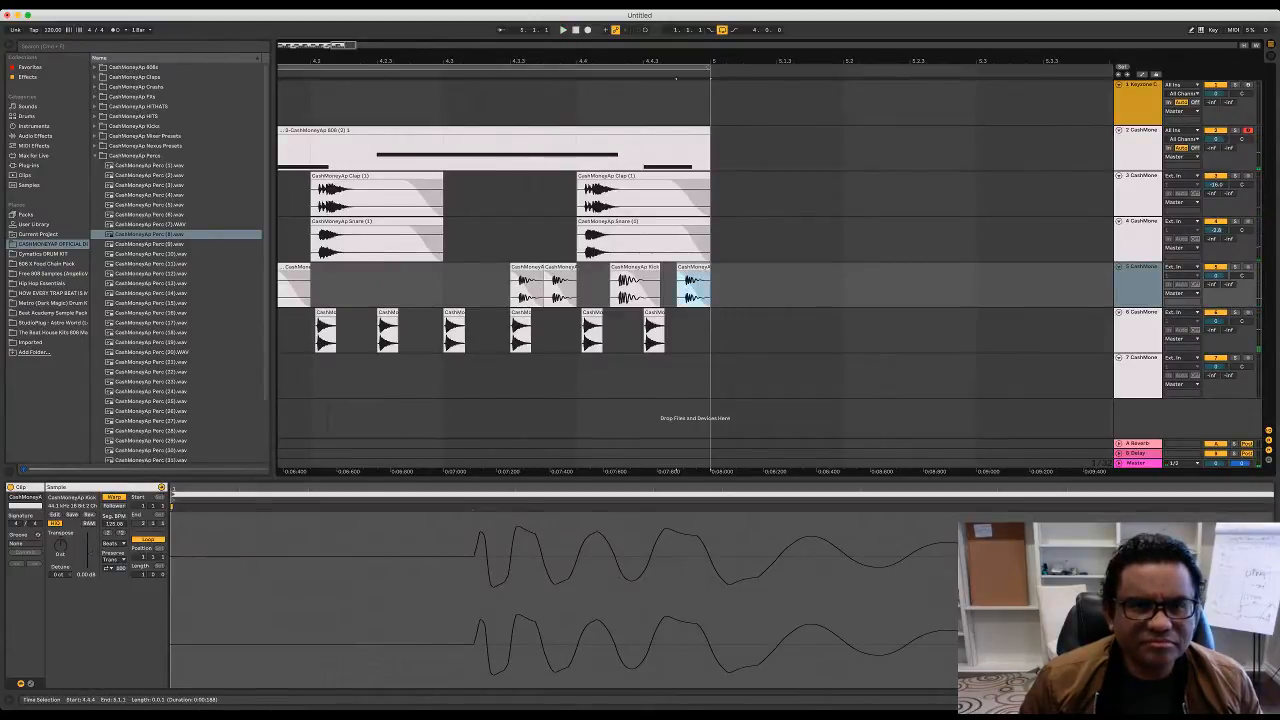
pyautogui.click(360, 78)
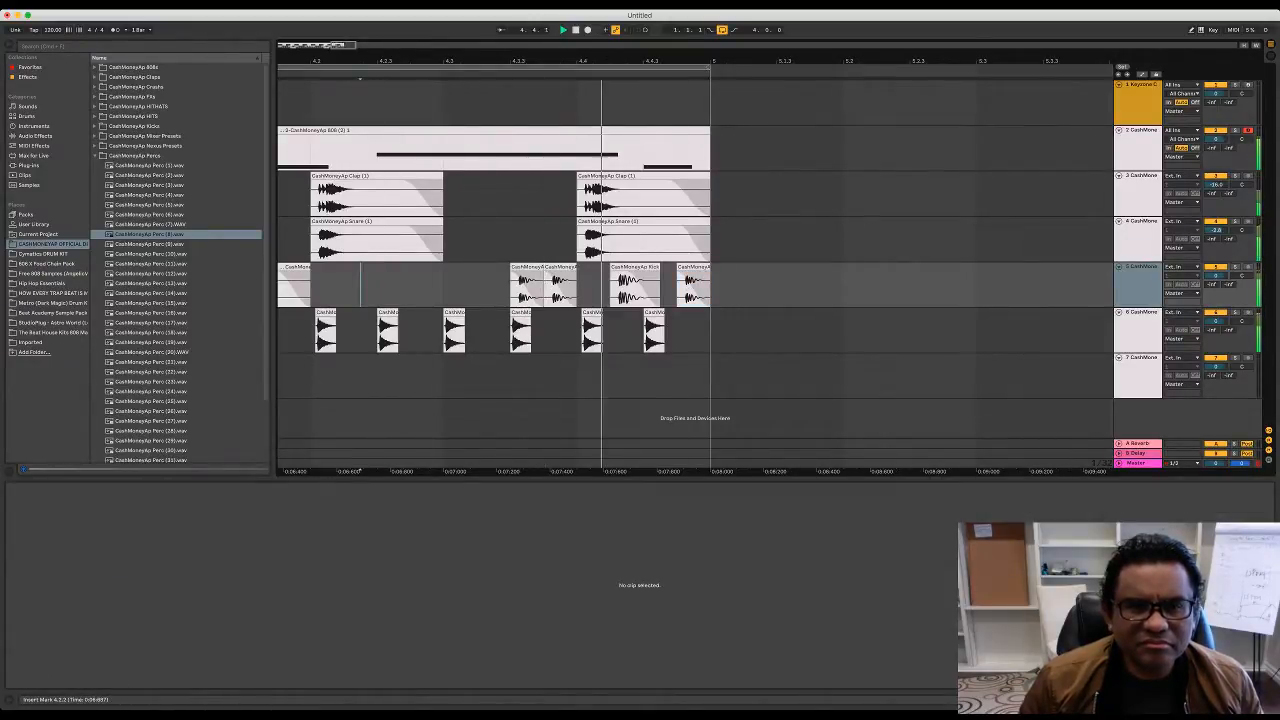
# Step: Collapse all tracks in the arrangement to their minimum height, with the whole four-bar pattern in view
pyautogui.press('-')
pyautogui.press('-')
pyautogui.press('-')
pyautogui.press('-')
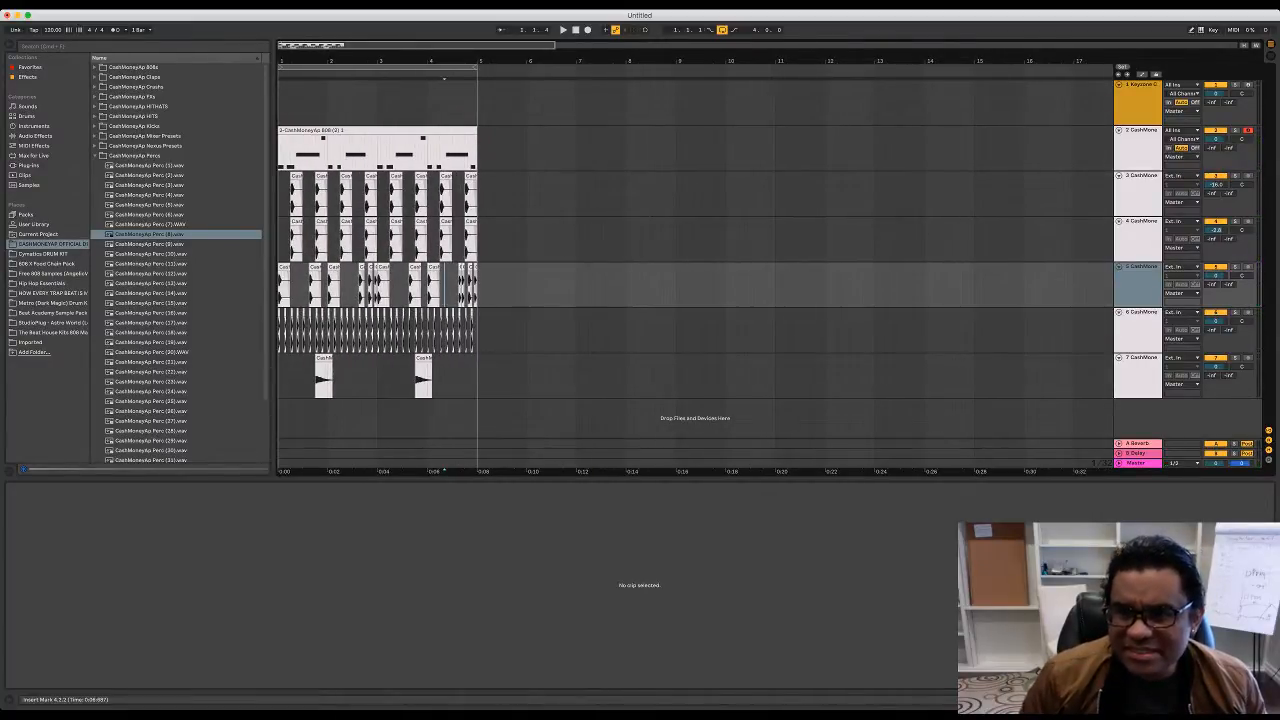
pyautogui.click(1119, 358)
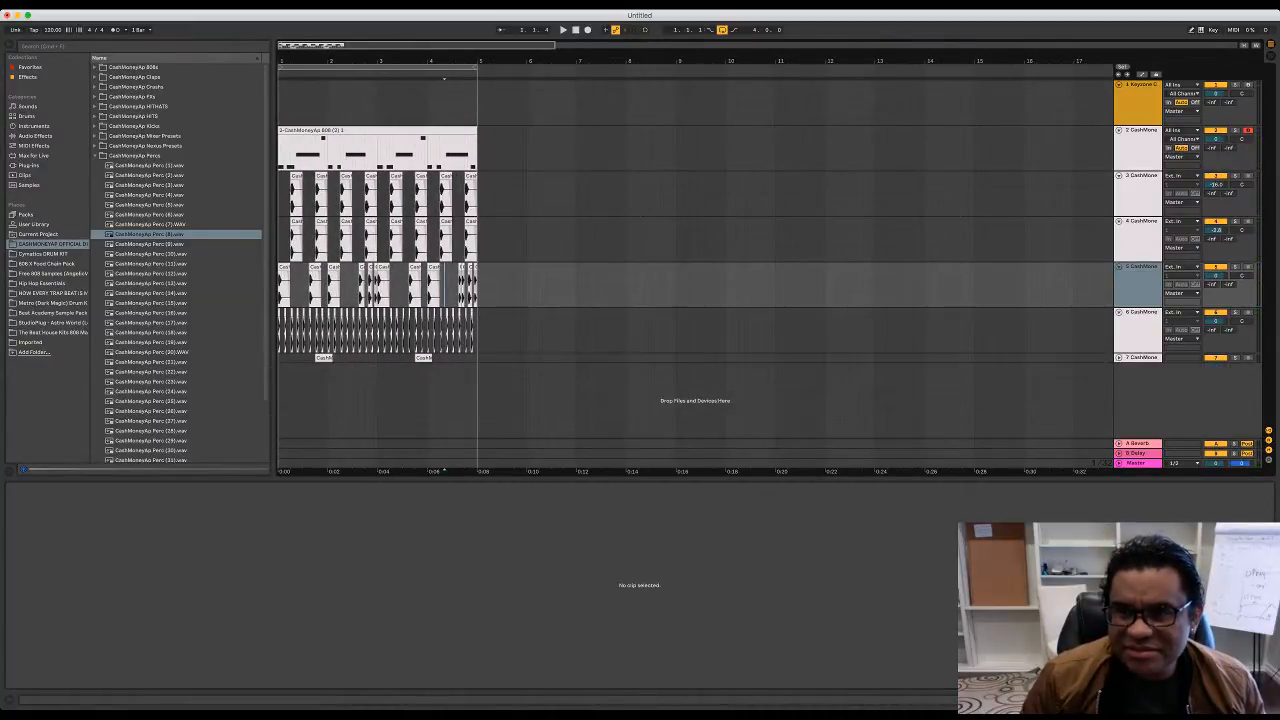
pyautogui.click(1142, 358)
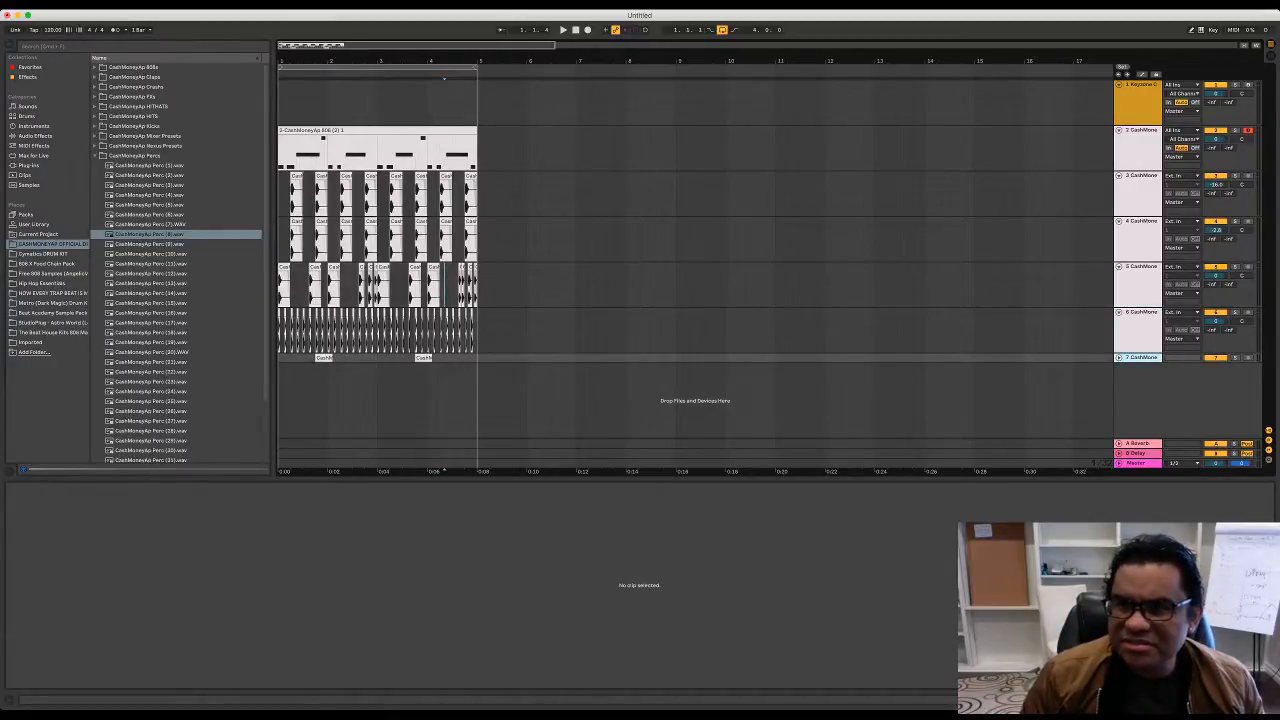
pyautogui.press('alt+super+u')
pyautogui.press('alt+super+u')
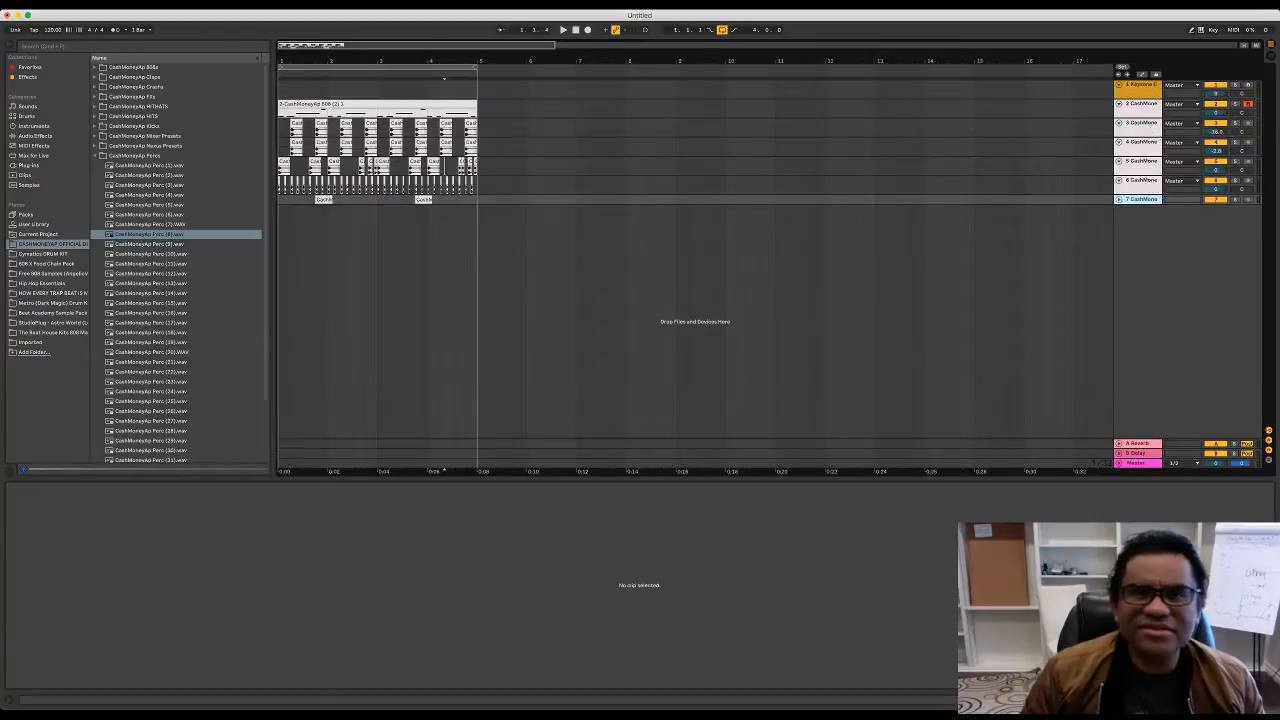
pyautogui.press('alt+super+u')
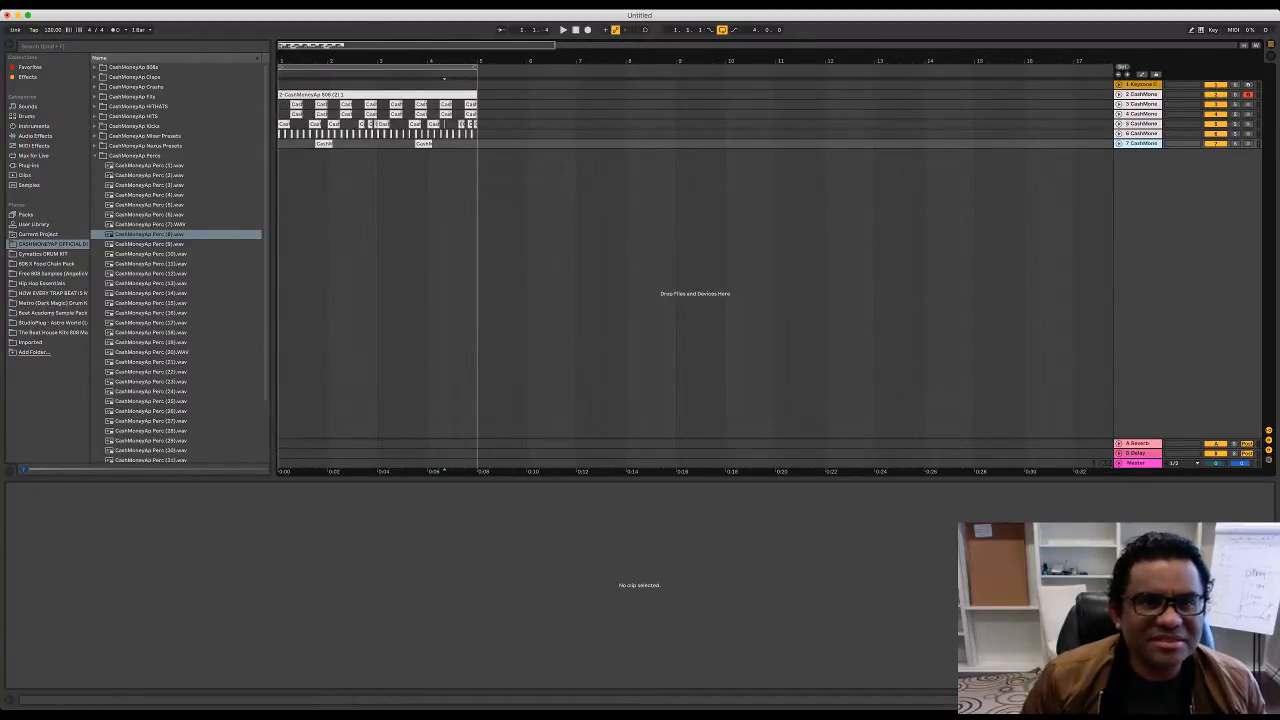
# Step: Save the project as Funky Night and play the beat from the start of bar 1
pyautogui.moveTo(340, 61); pyautogui.dragTo(340, 135)
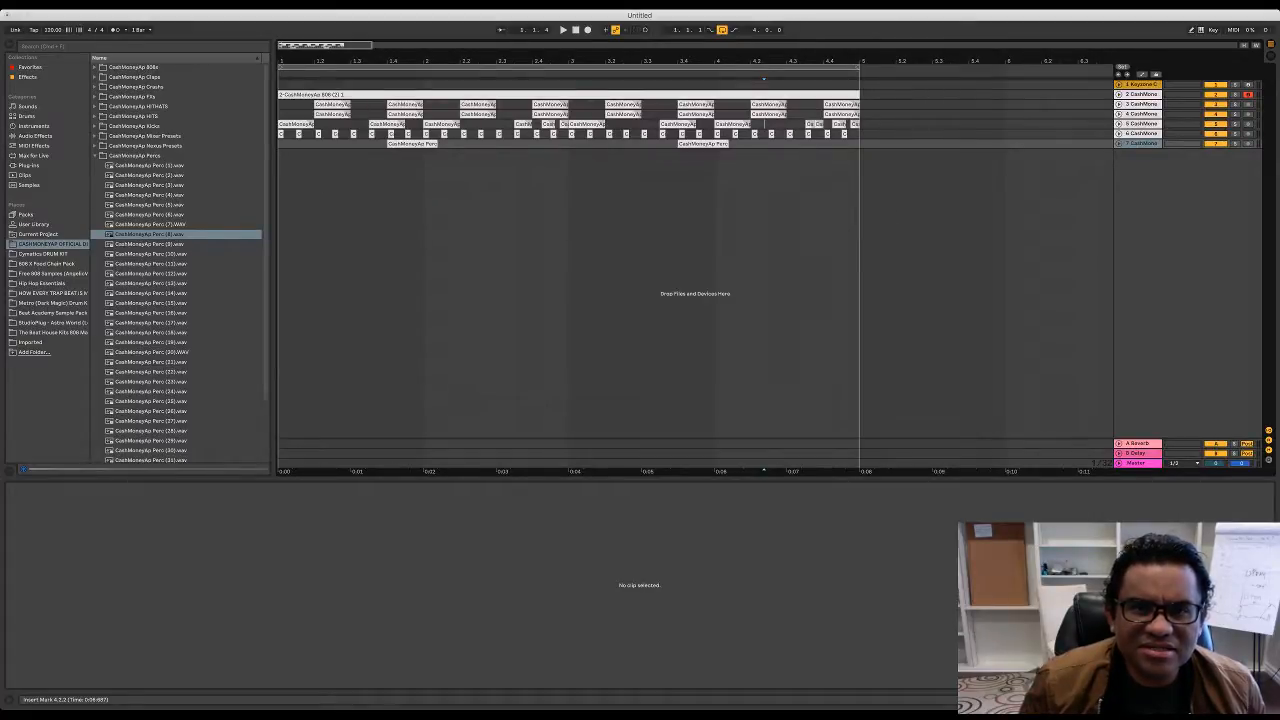
pyautogui.press('Return')
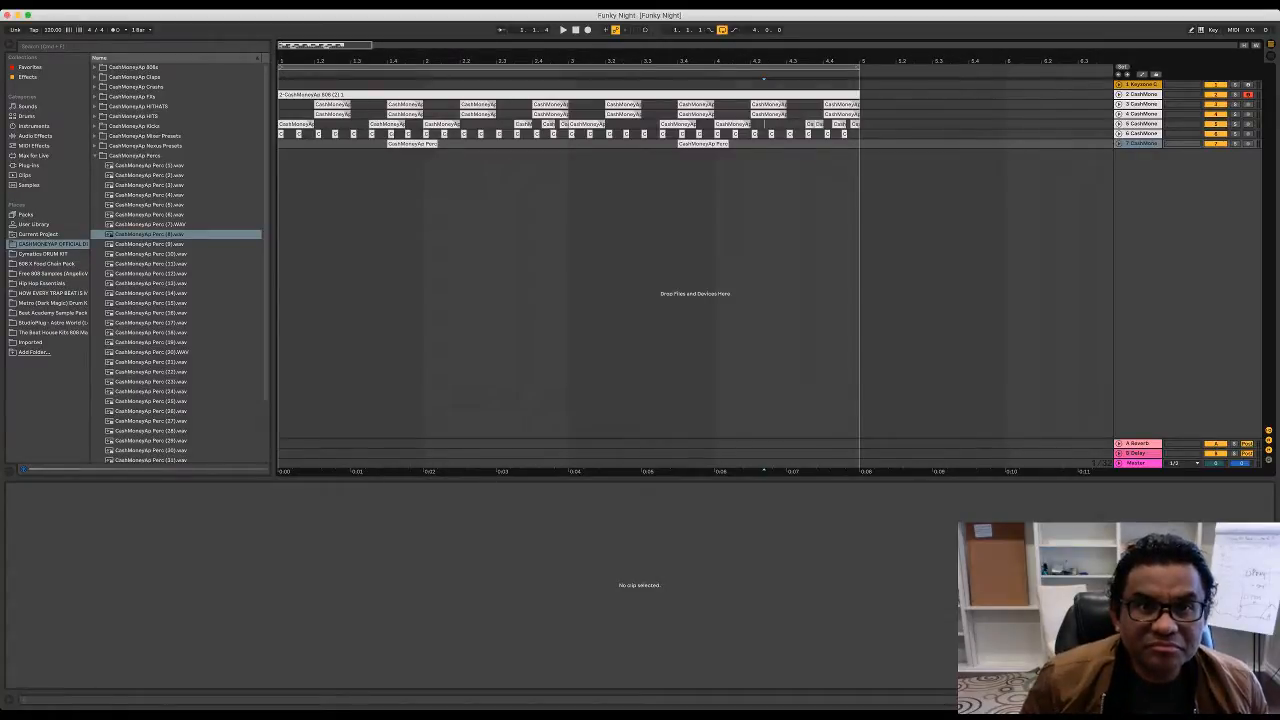
pyautogui.press('Home')
pyautogui.press('space')
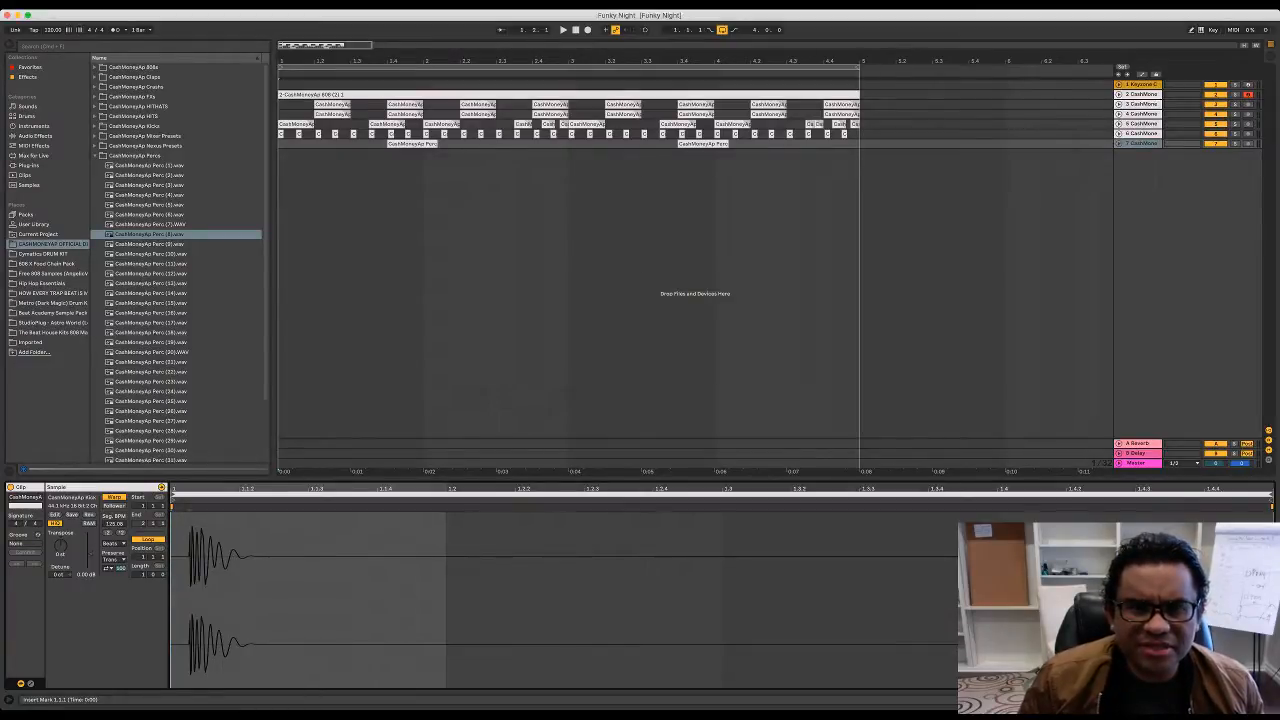
pyautogui.press('space')
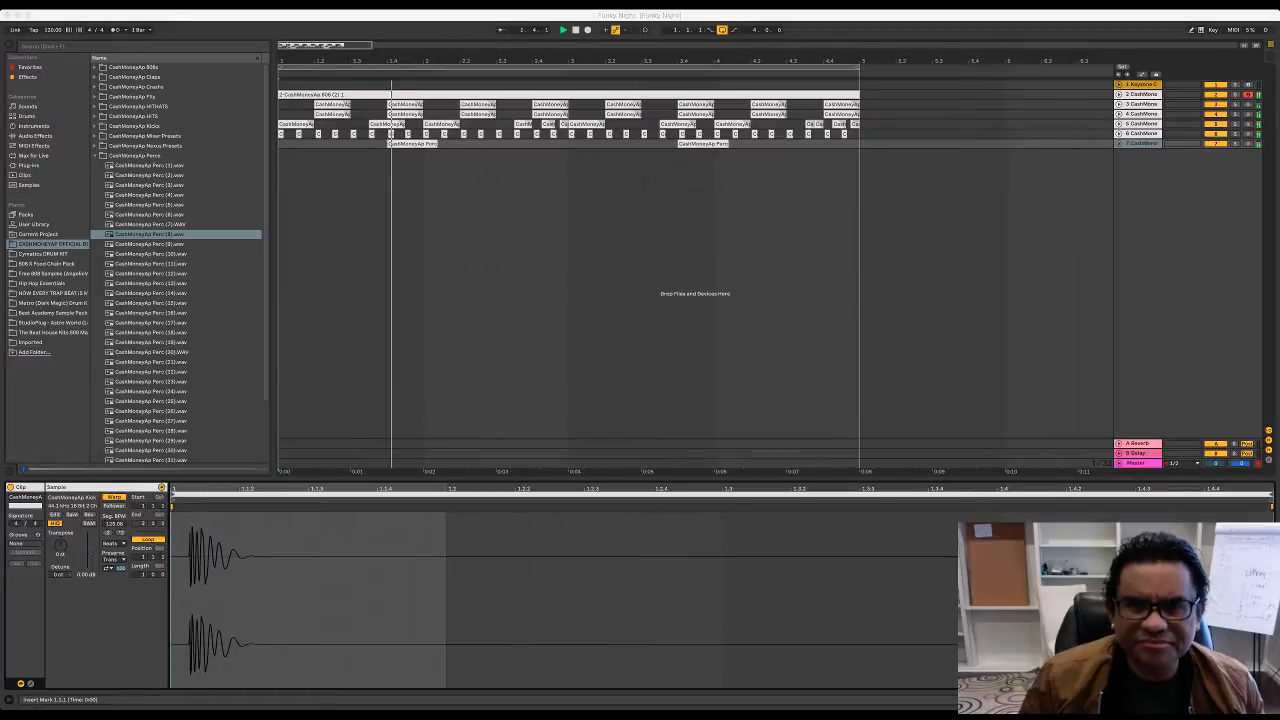
pyautogui.press('space')
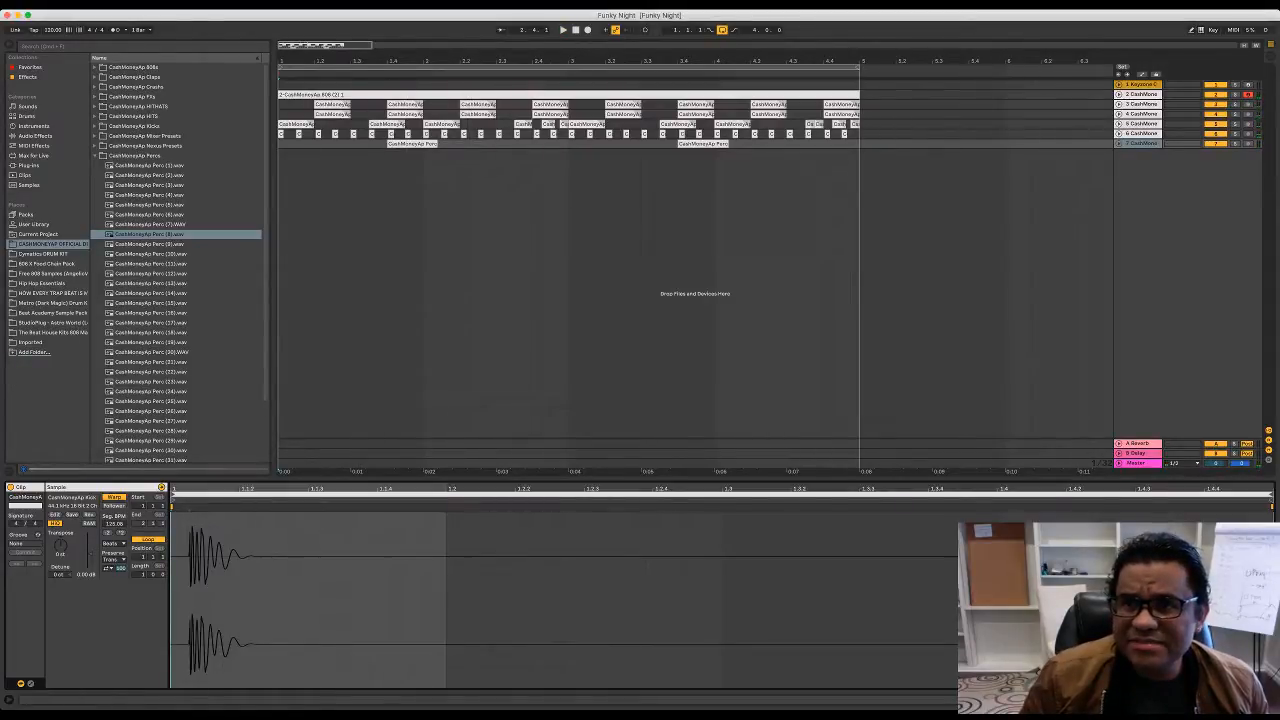
# Step: Expand the keyboard instrument track, hide the tracks' In/Out section, and arm the keyboard track for recording
pyautogui.click(1119, 85)
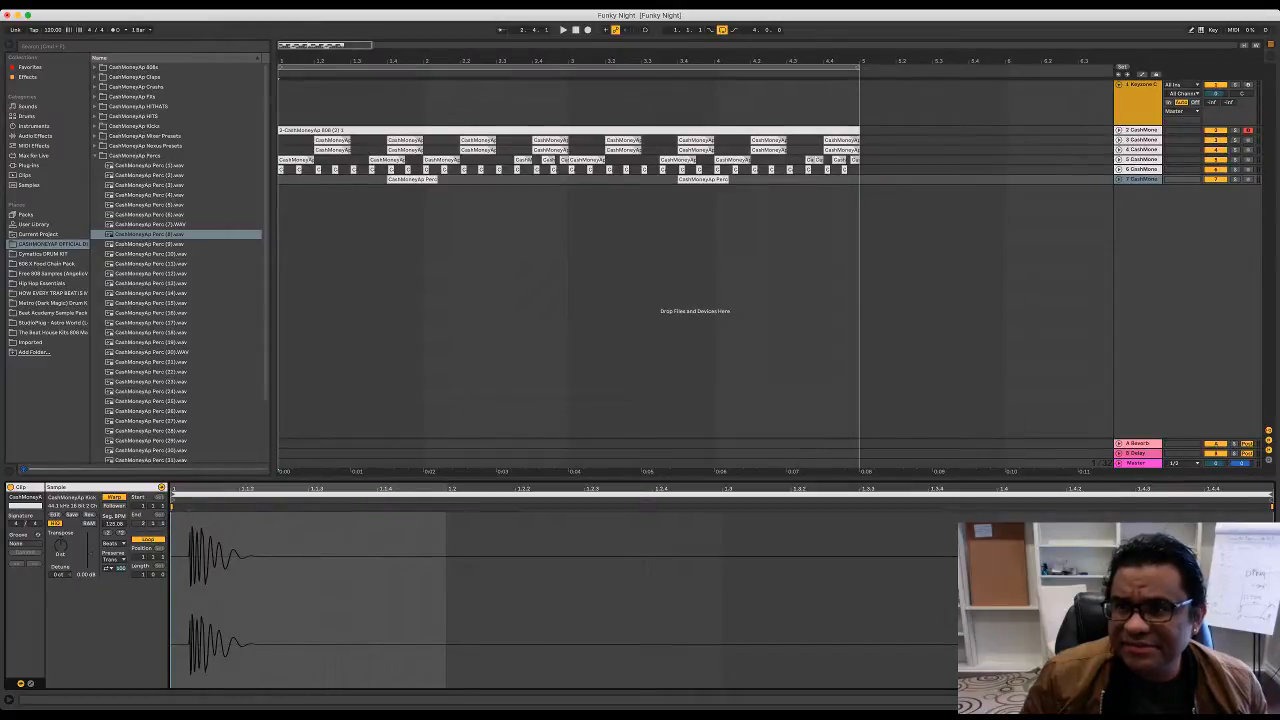
pyautogui.click(1269, 430)
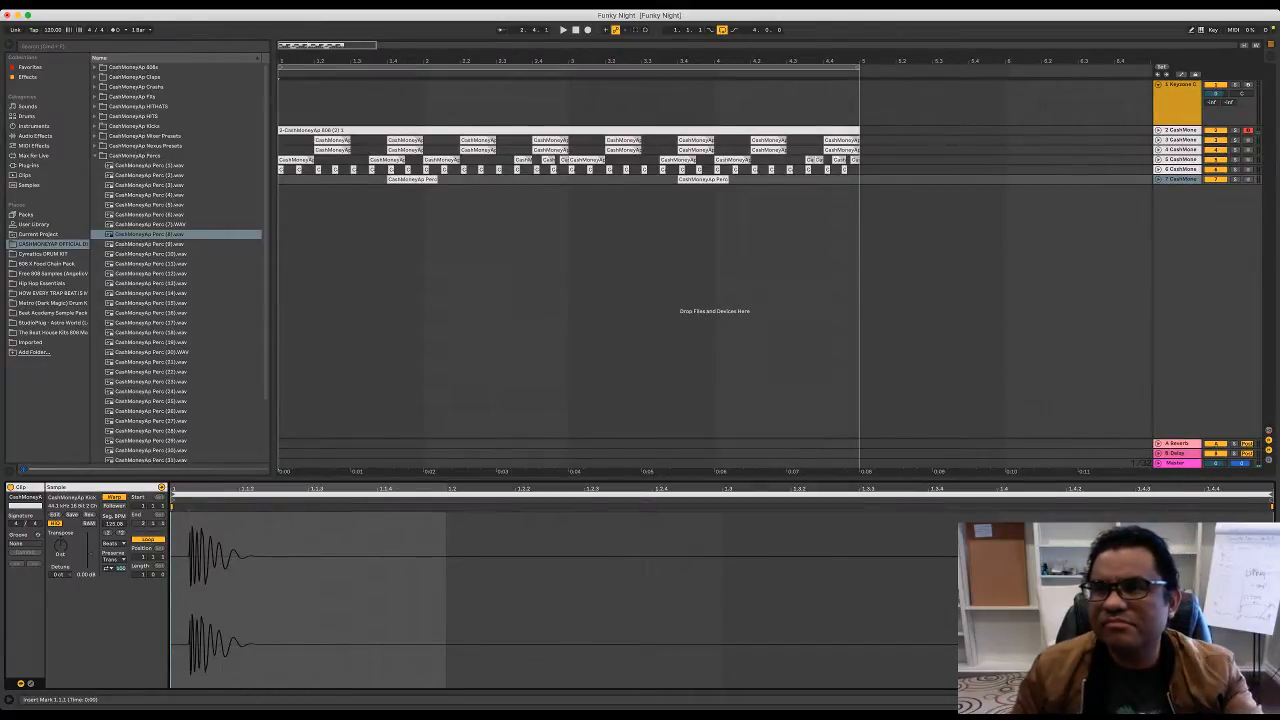
pyautogui.click(1248, 85)
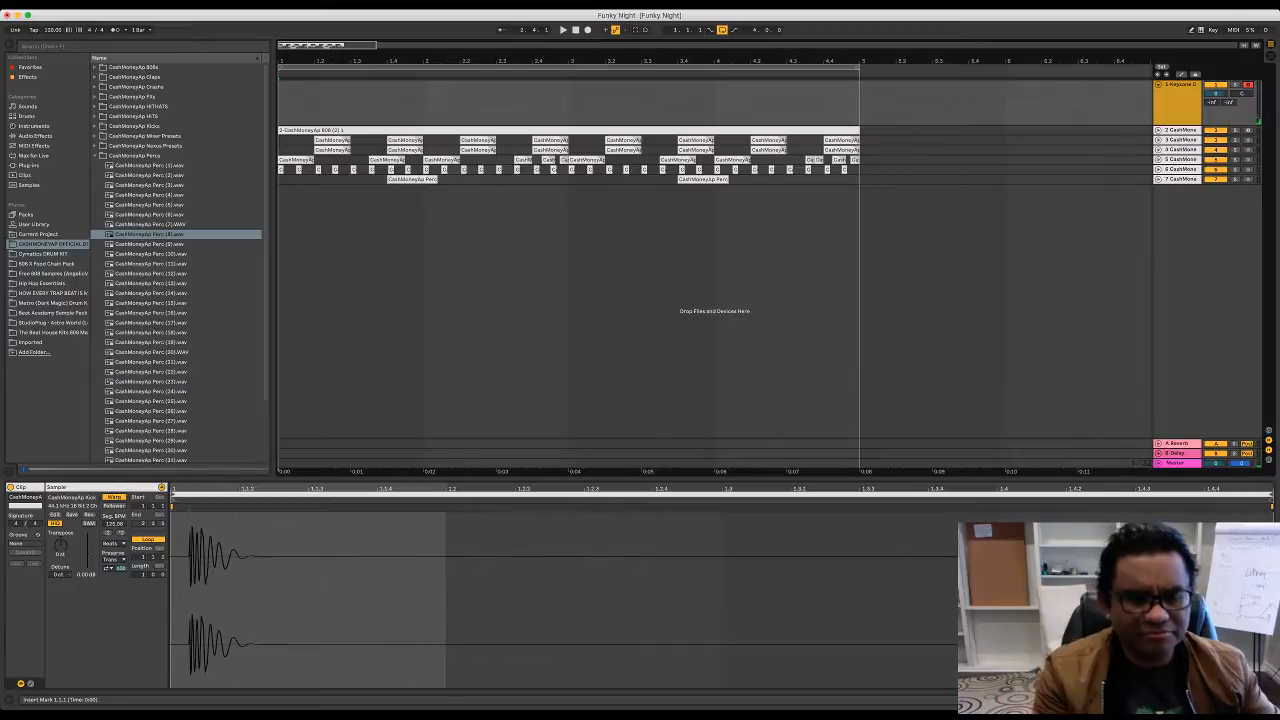
# Step: Loop the beat from bar 1 while trying out melody ideas on the armed keyboard track
pyautogui.press('space')
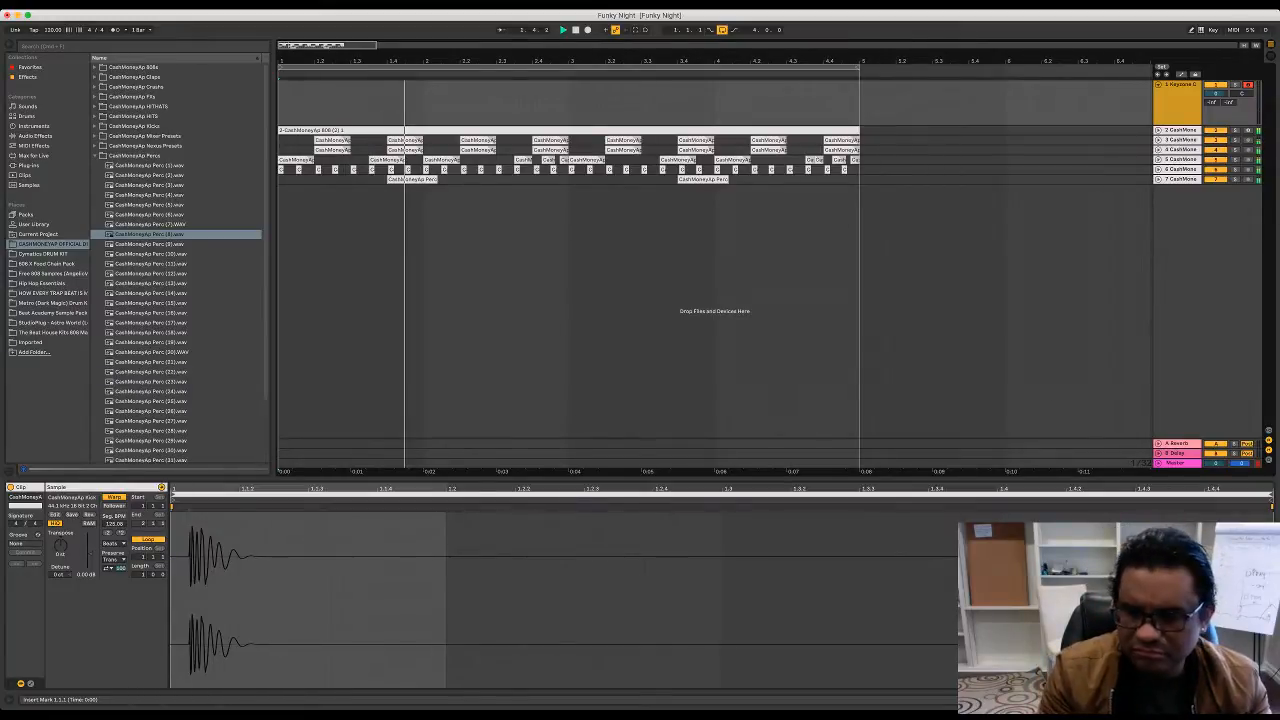
pyautogui.press('space')
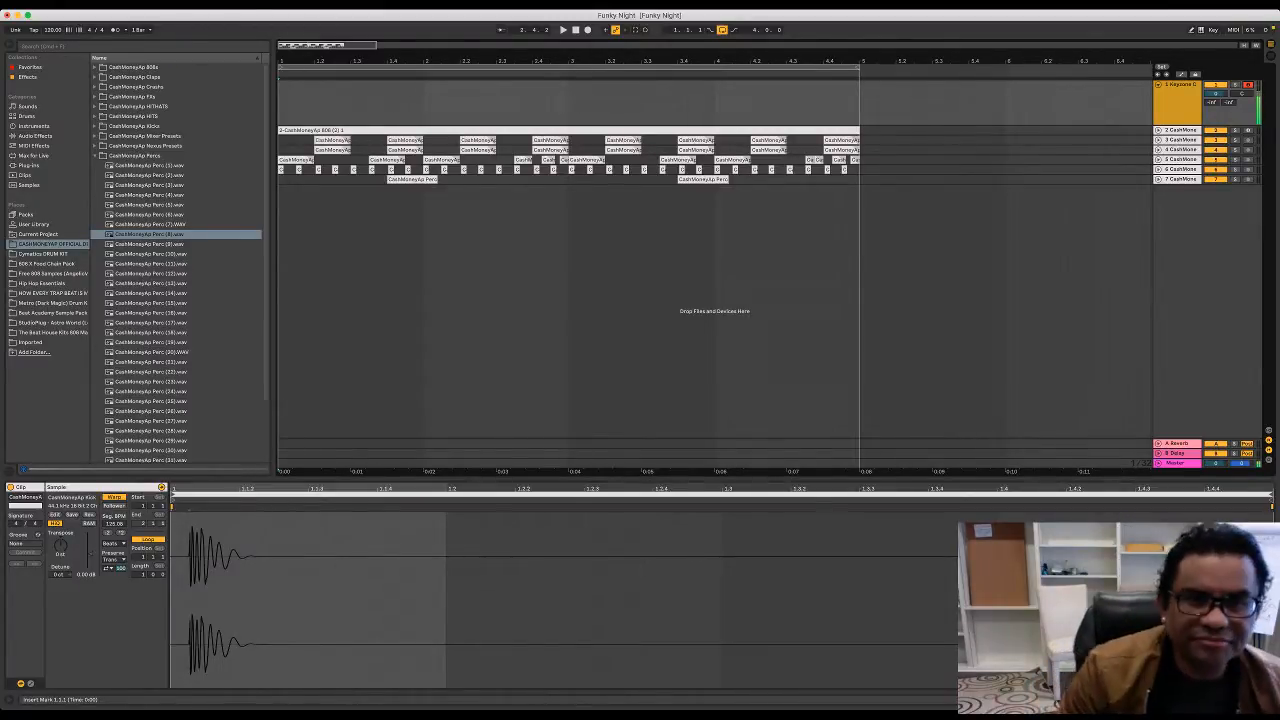
pyautogui.press('space')
pyautogui.press('space')
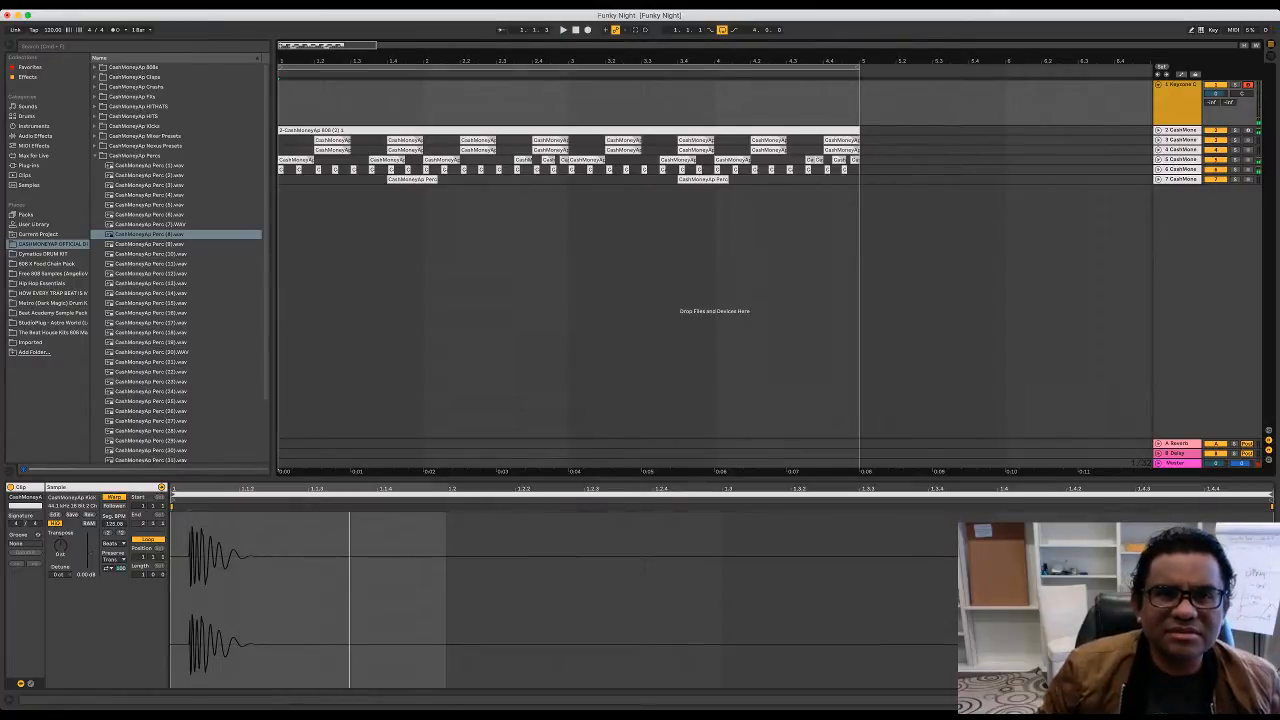
pyautogui.click(575, 30)
pyautogui.press('space')
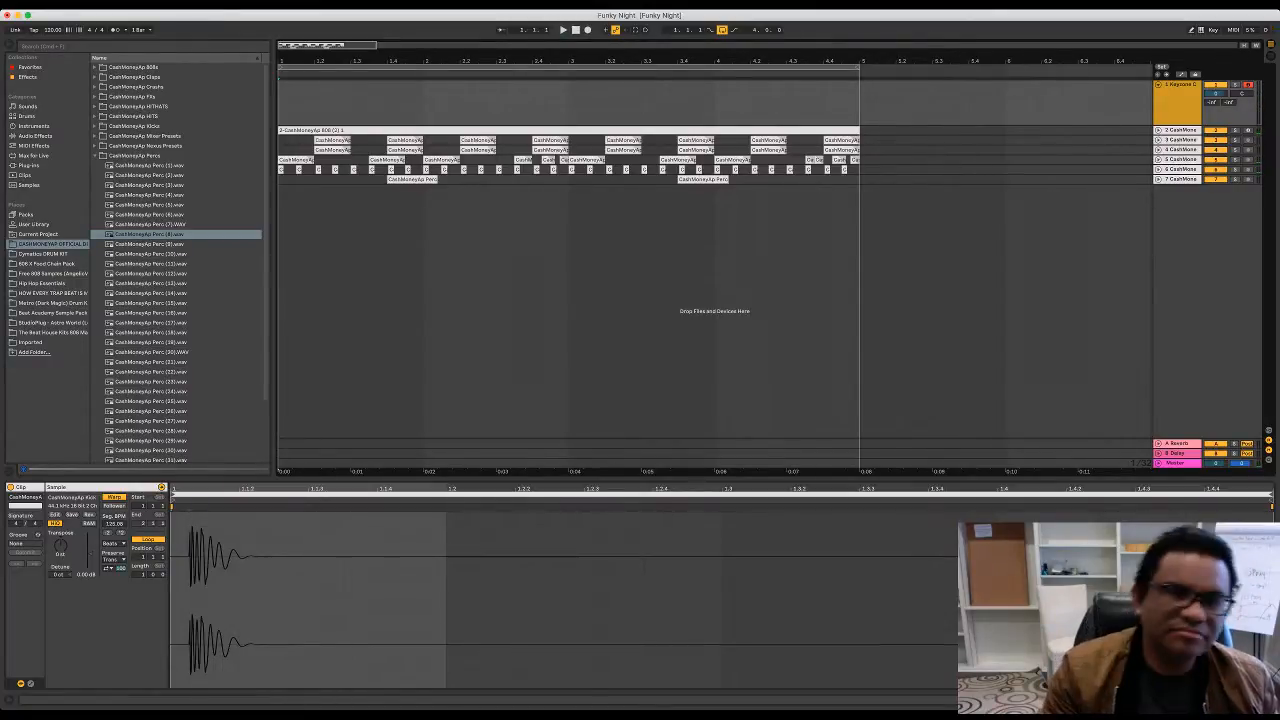
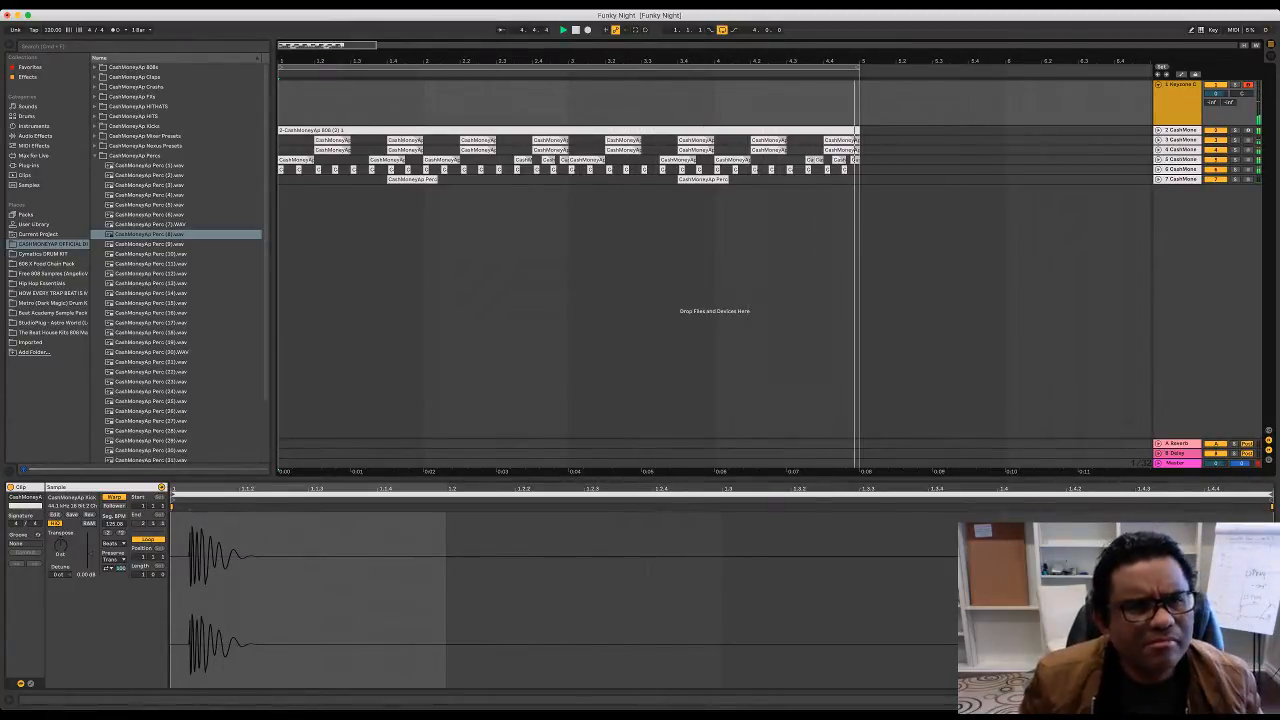
pyautogui.press('space')
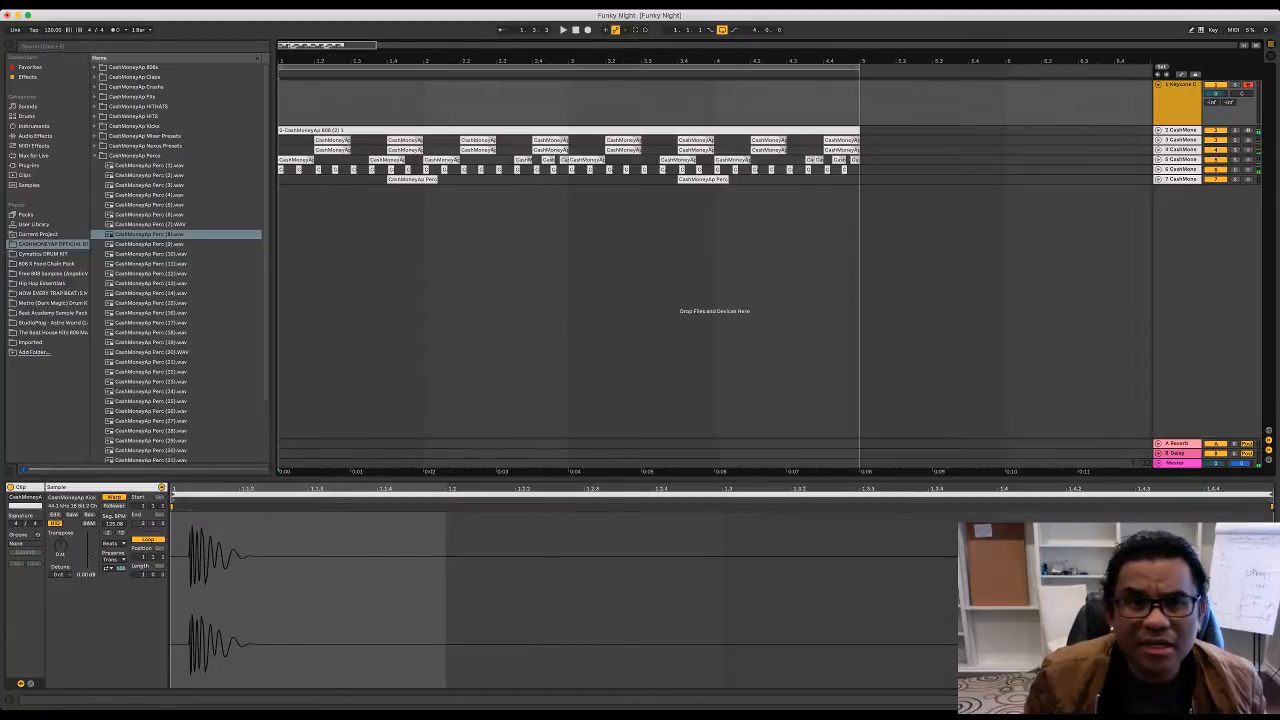
# Step: Expand the 808 track and open its four-bar MIDI clip in the note editor
pyautogui.click(1158, 130)
pyautogui.click(480, 130)
pyautogui.click(420, 152)
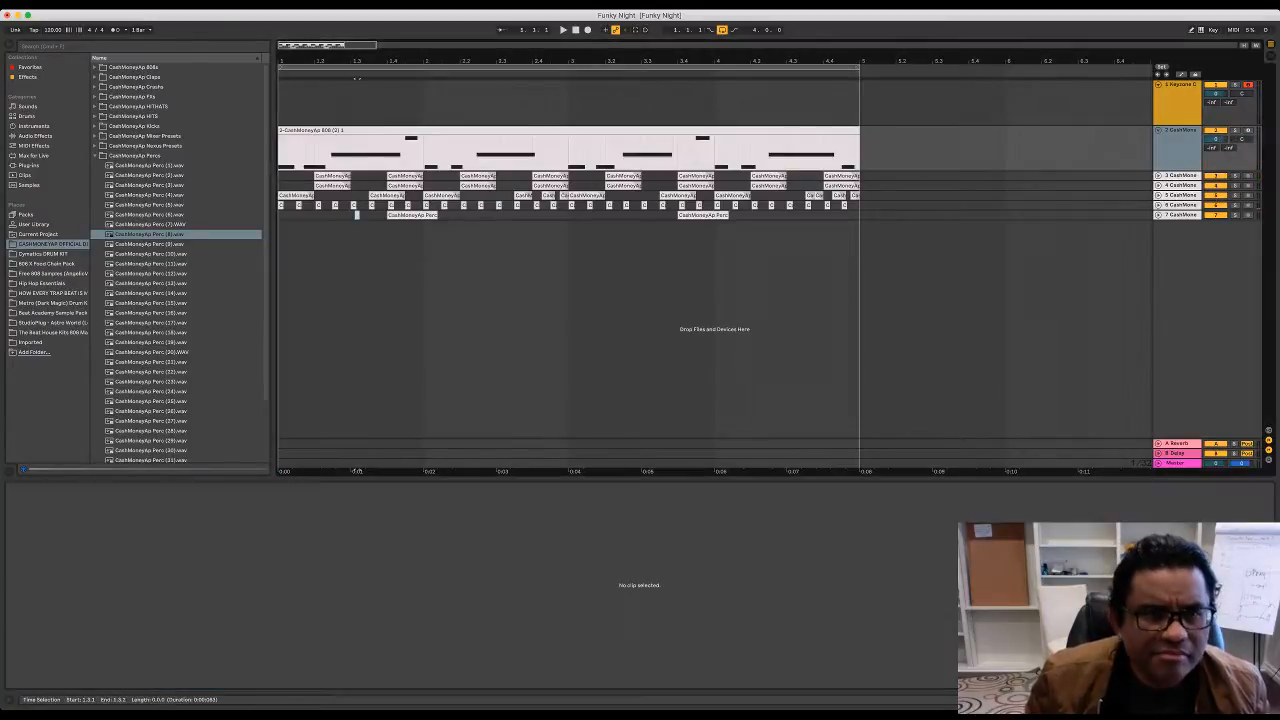
pyautogui.click(357, 215)
pyautogui.press('space')
pyautogui.press('space')
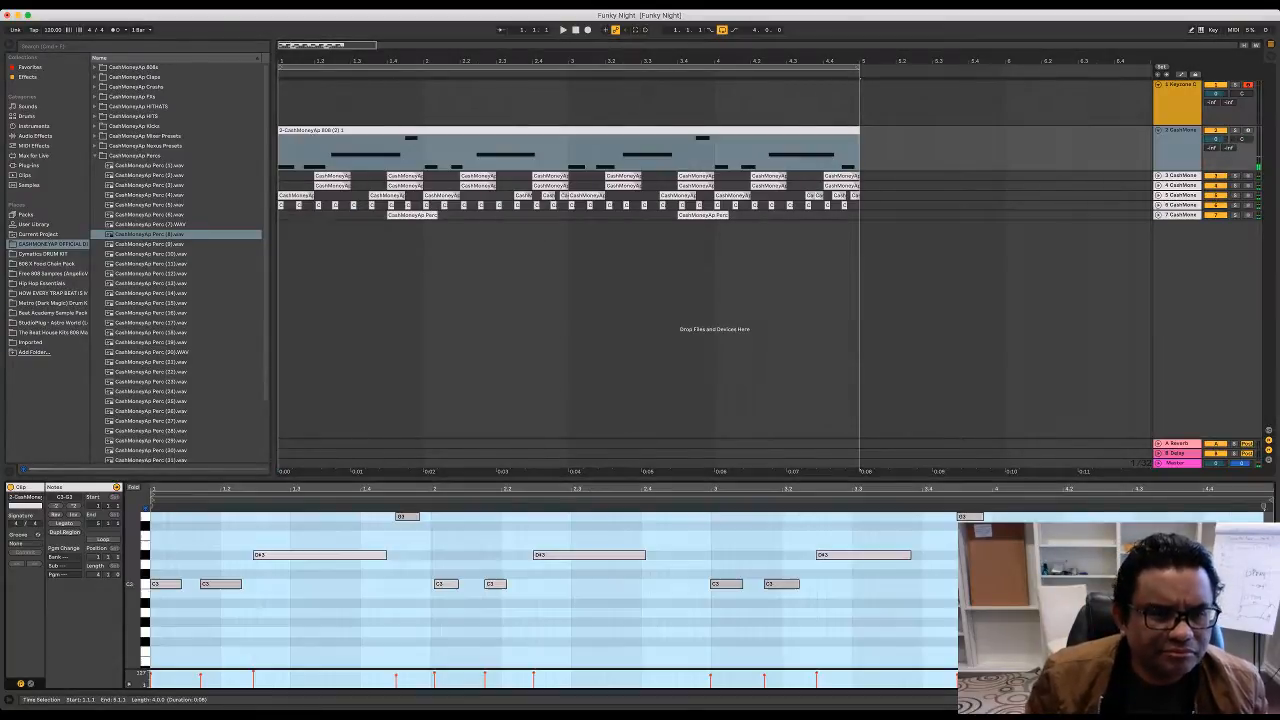
pyautogui.click(560, 130)
# Step: Shift the long D#3 note in bar 1 of the 808 clip slightly later and replay the beat
pyautogui.press('space')
pyautogui.click(354, 570)
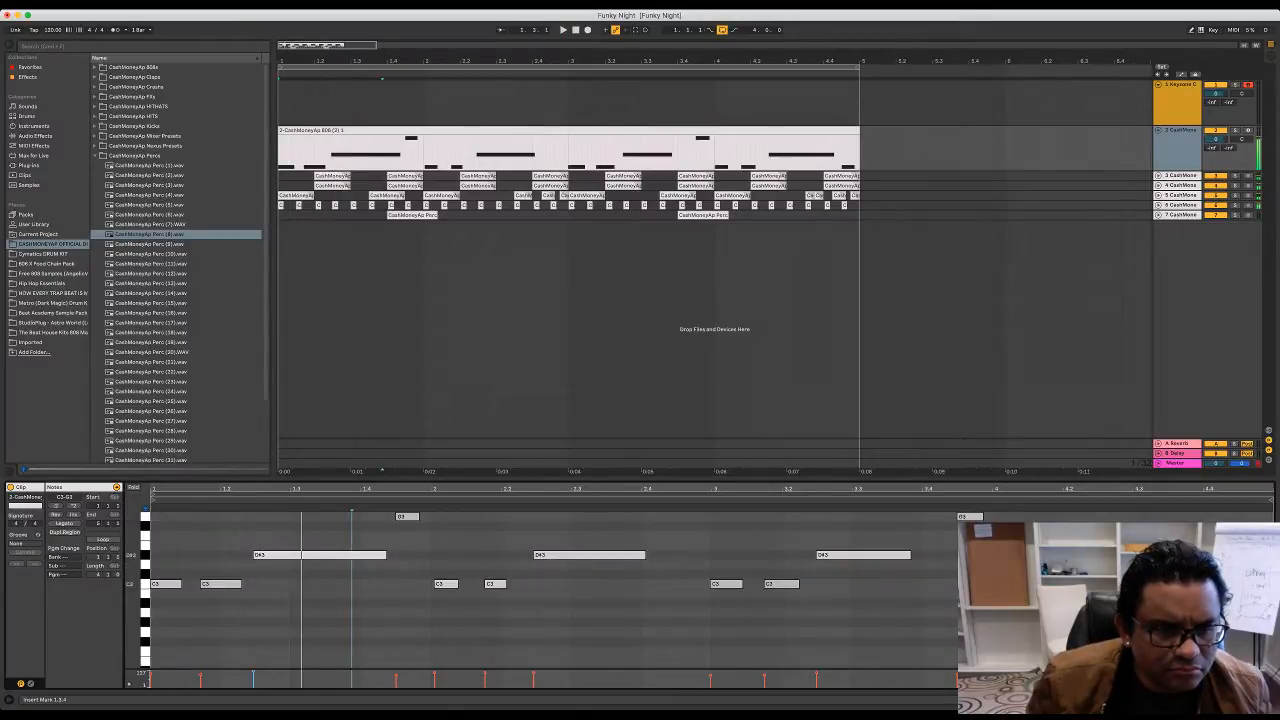
pyautogui.press('space')
pyautogui.click(354, 555)
pyautogui.moveTo(320, 555); pyautogui.dragTo(323, 555)
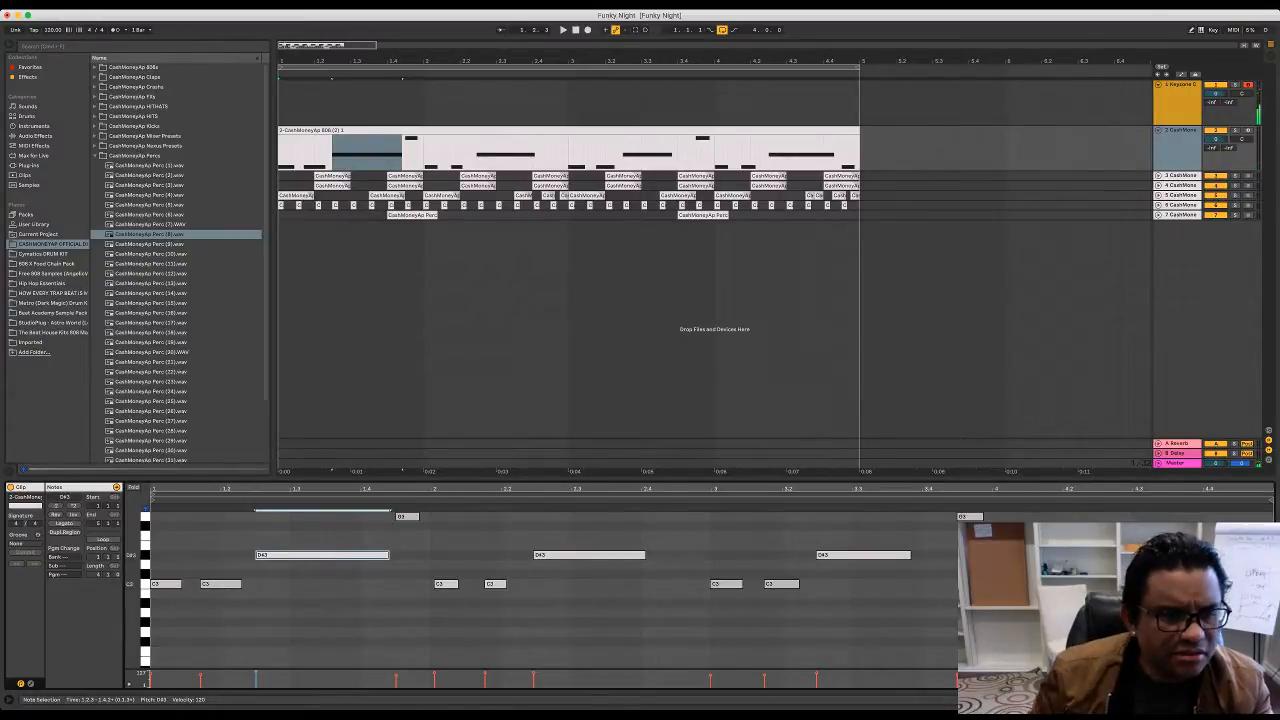
pyautogui.press('space')
pyautogui.press('space')
# Step: Show the 808 track's sampler device and arm the 808 track for recording
pyautogui.click(221, 584)
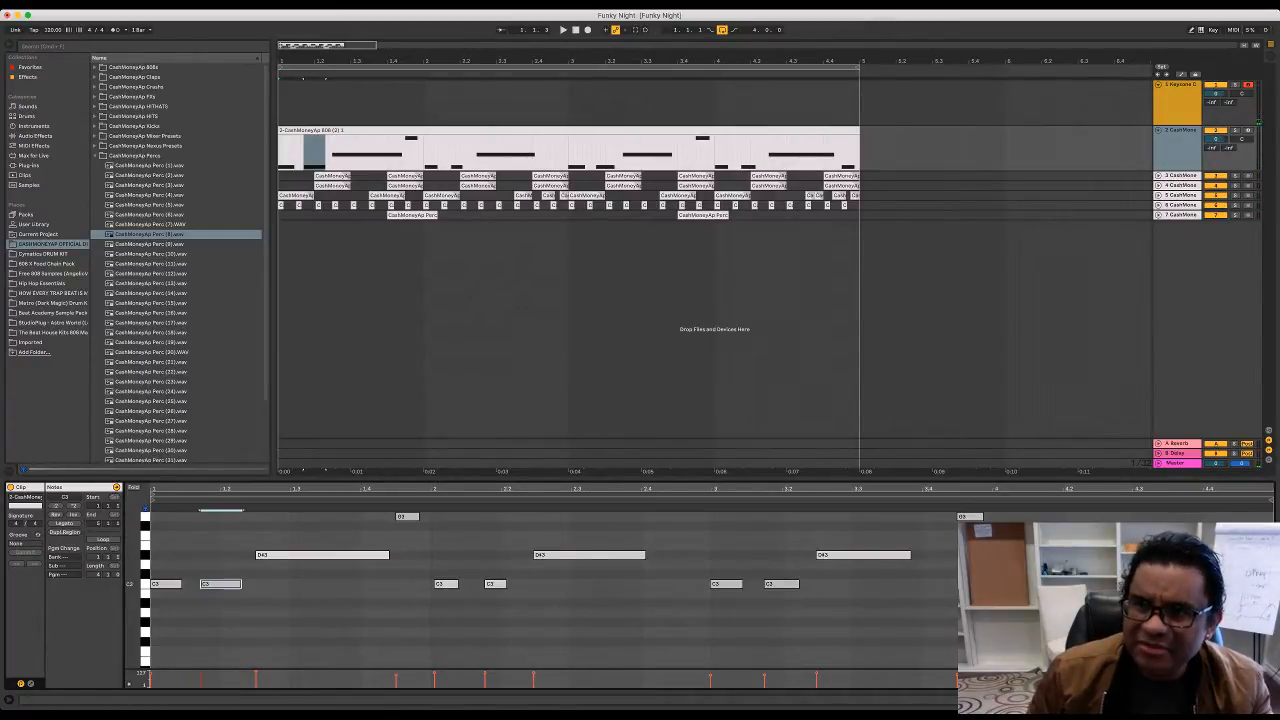
pyautogui.hotkey('shift', 'Tab')
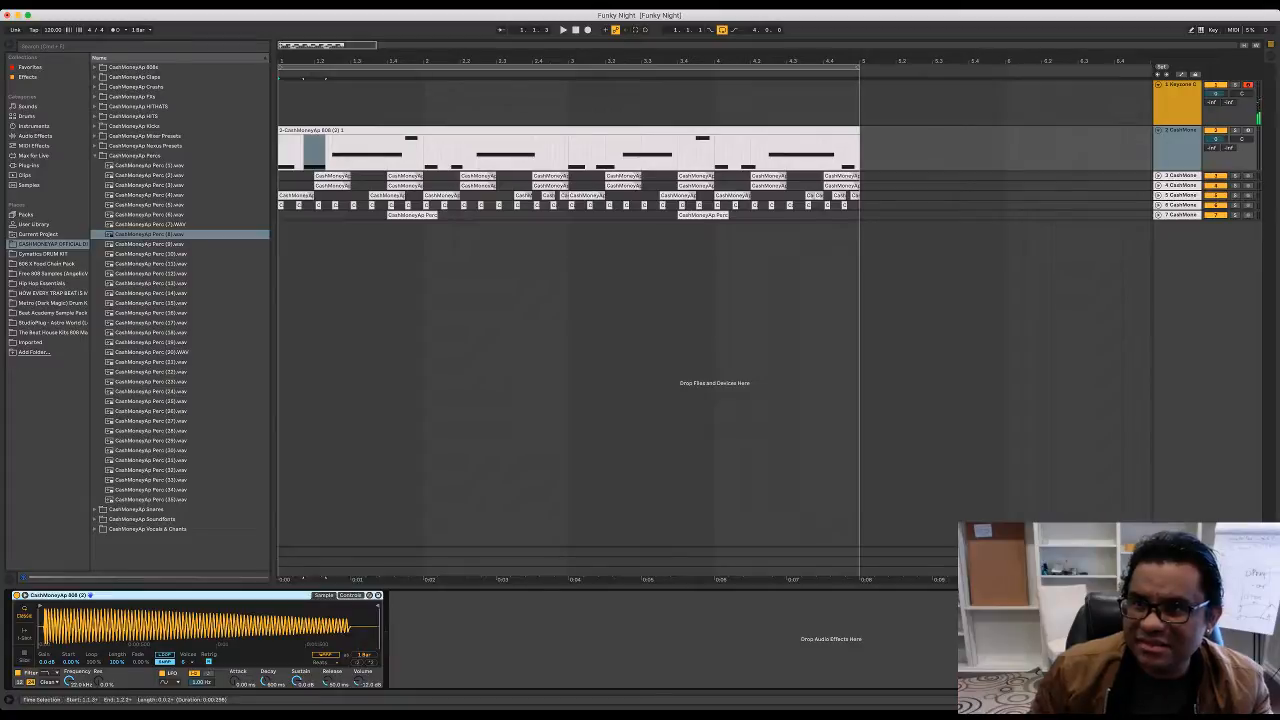
pyautogui.click(1248, 130)
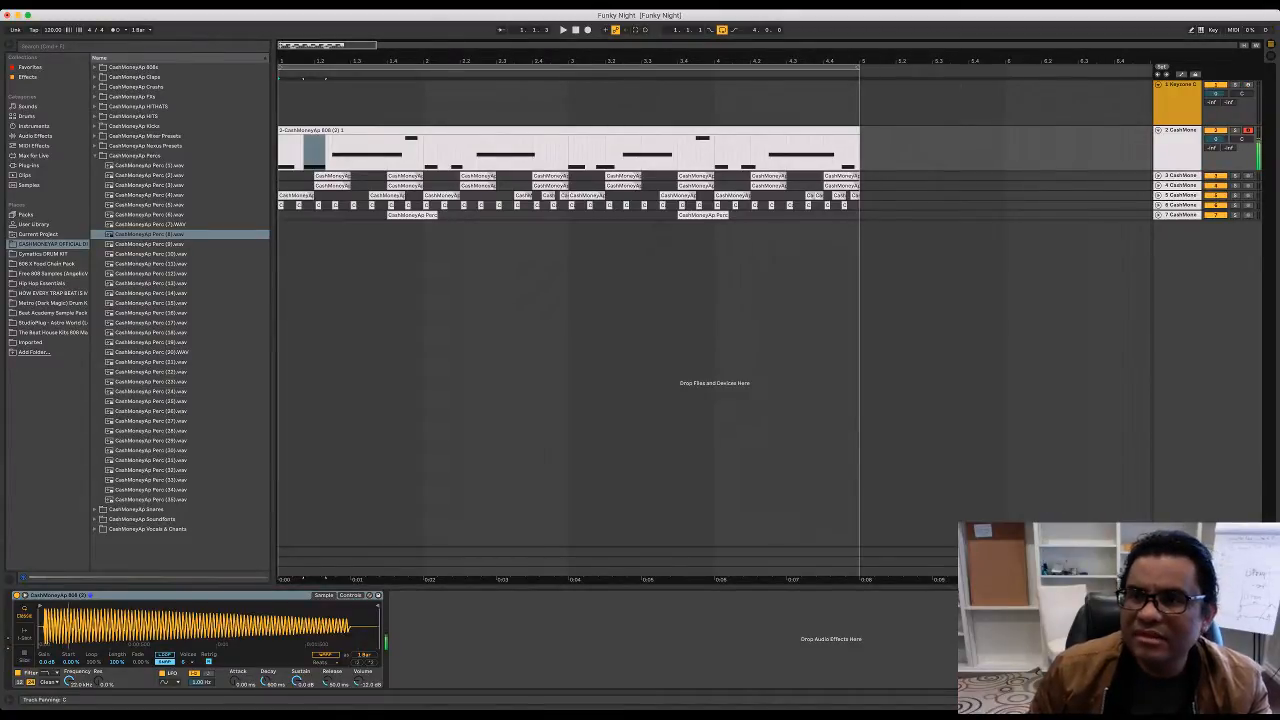
# Step: Reopen the 808 track's MIDI clip in the note editor
pyautogui.moveTo(446, 215); pyautogui.dragTo(482, 215)
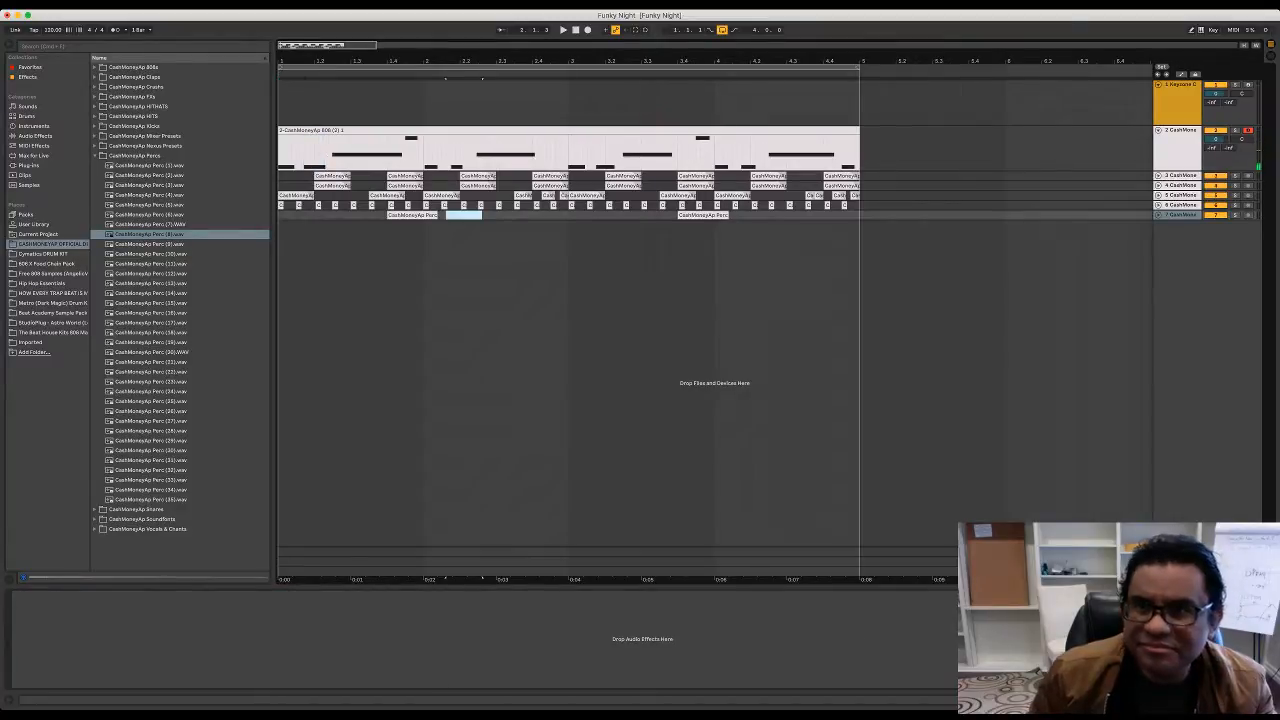
pyautogui.doubleClick(460, 130)
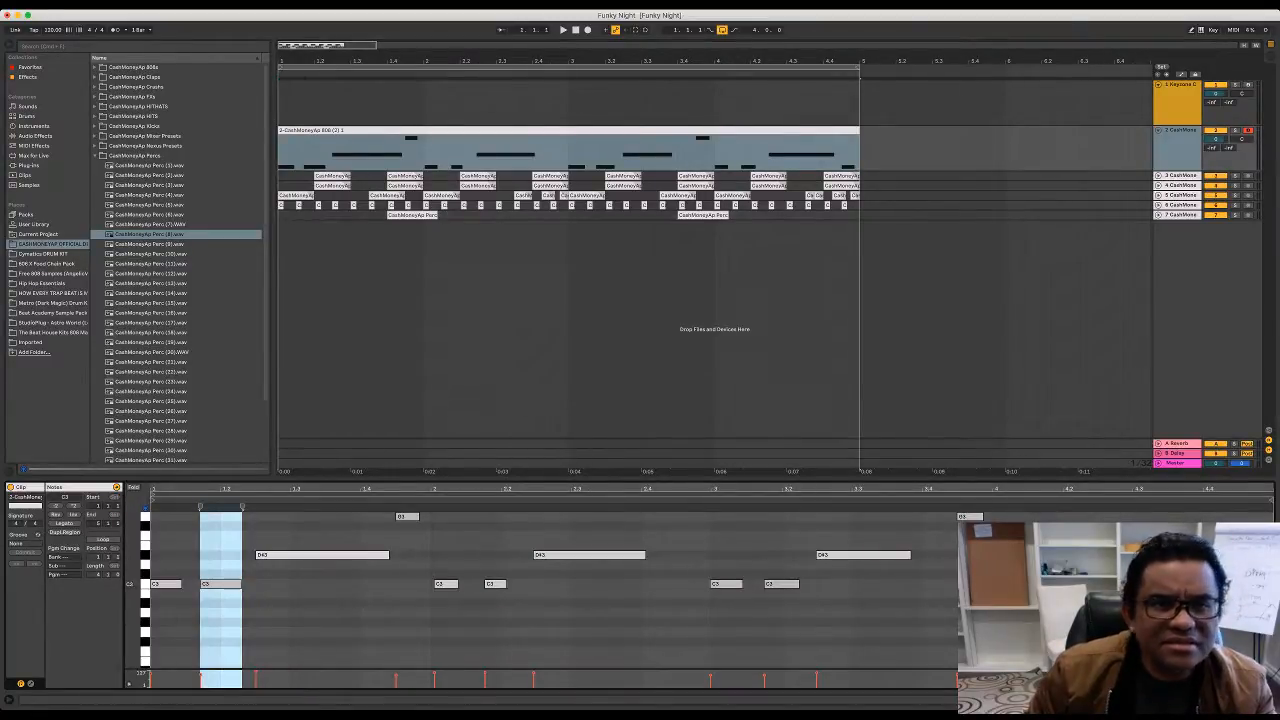
pyautogui.press('super+Tab')
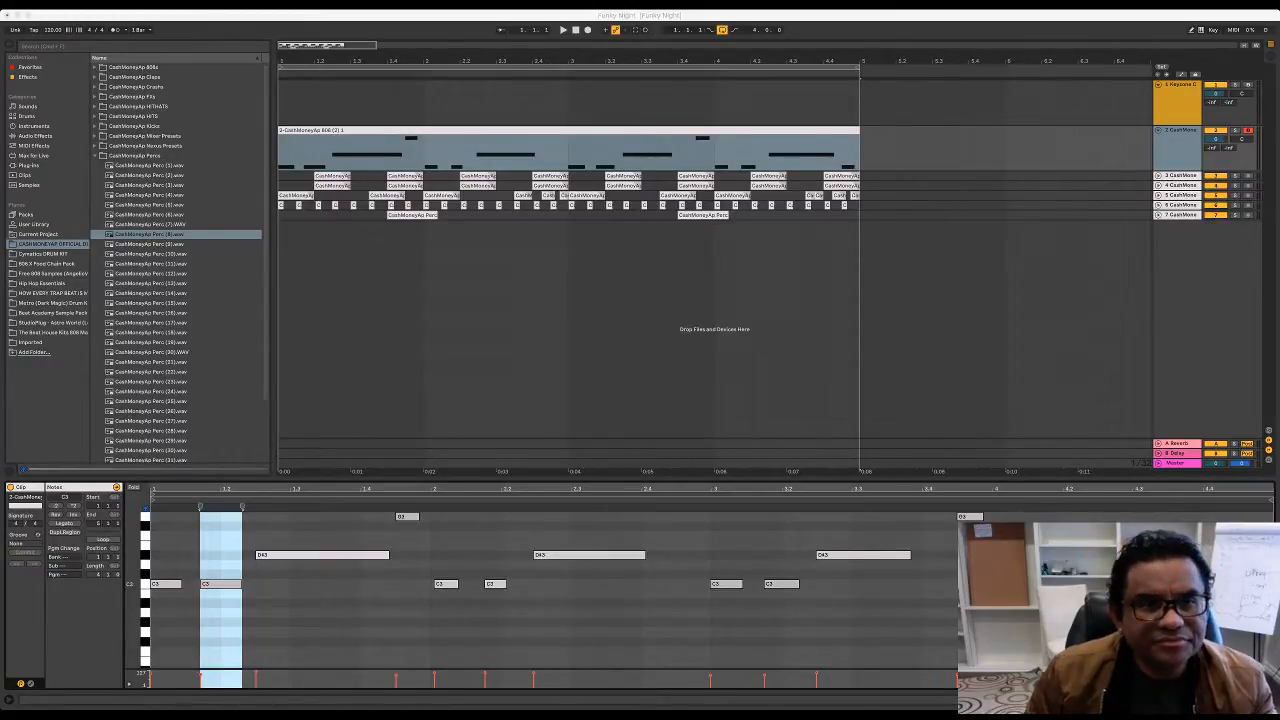
pyautogui.press('super+Tab')
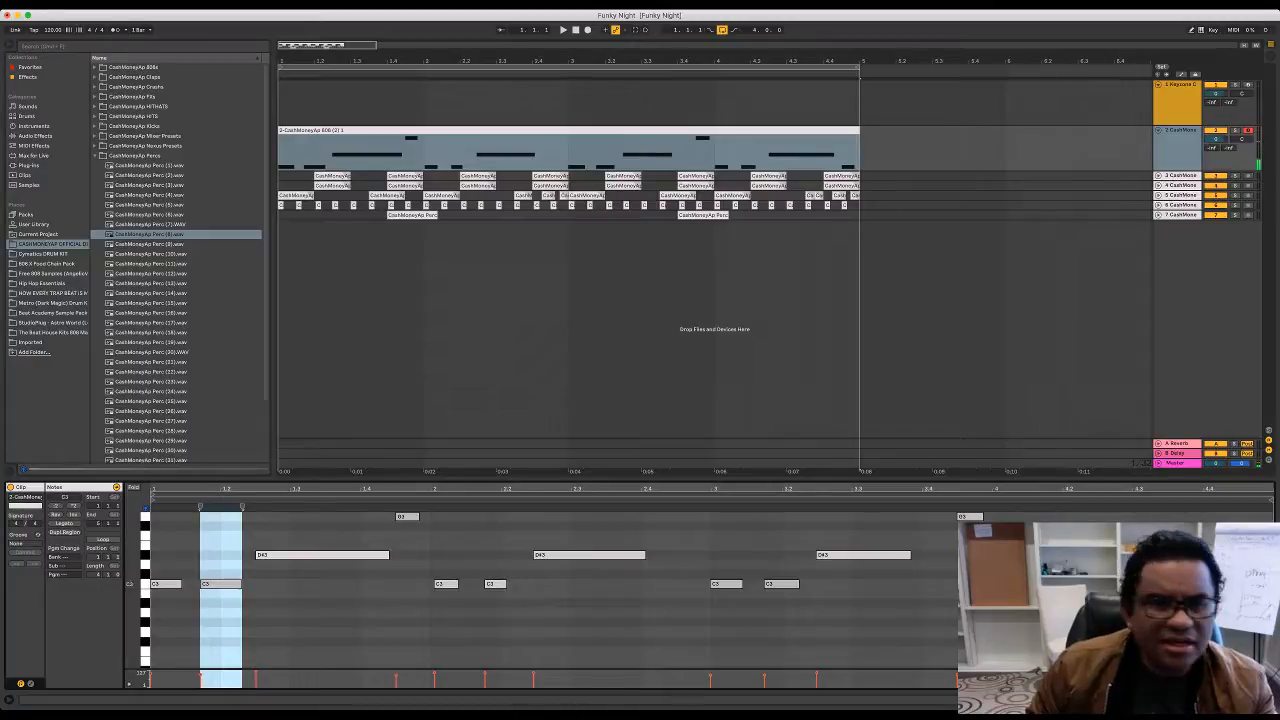
# Step: Show the 808 sampler's detailed controls, set its transposition to +4 st, and play the beat to check the pitch
pyautogui.hotkey('shift', 'Tab')
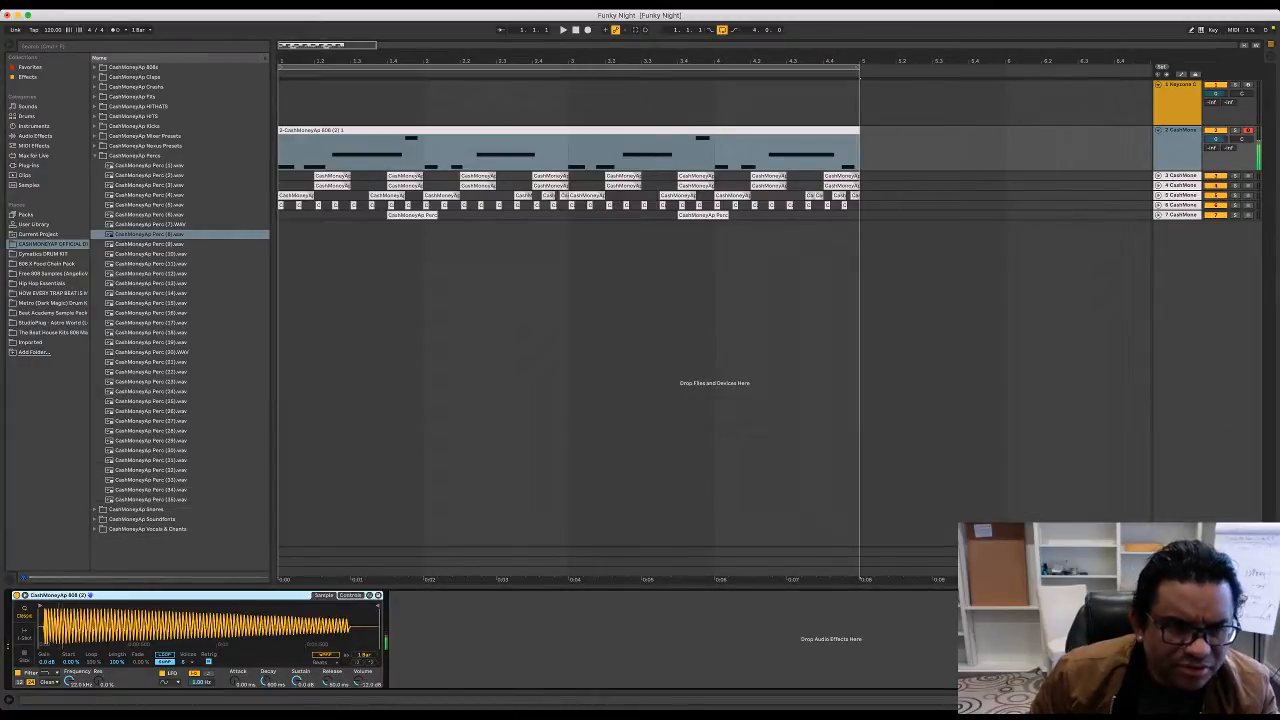
pyautogui.click(350, 595)
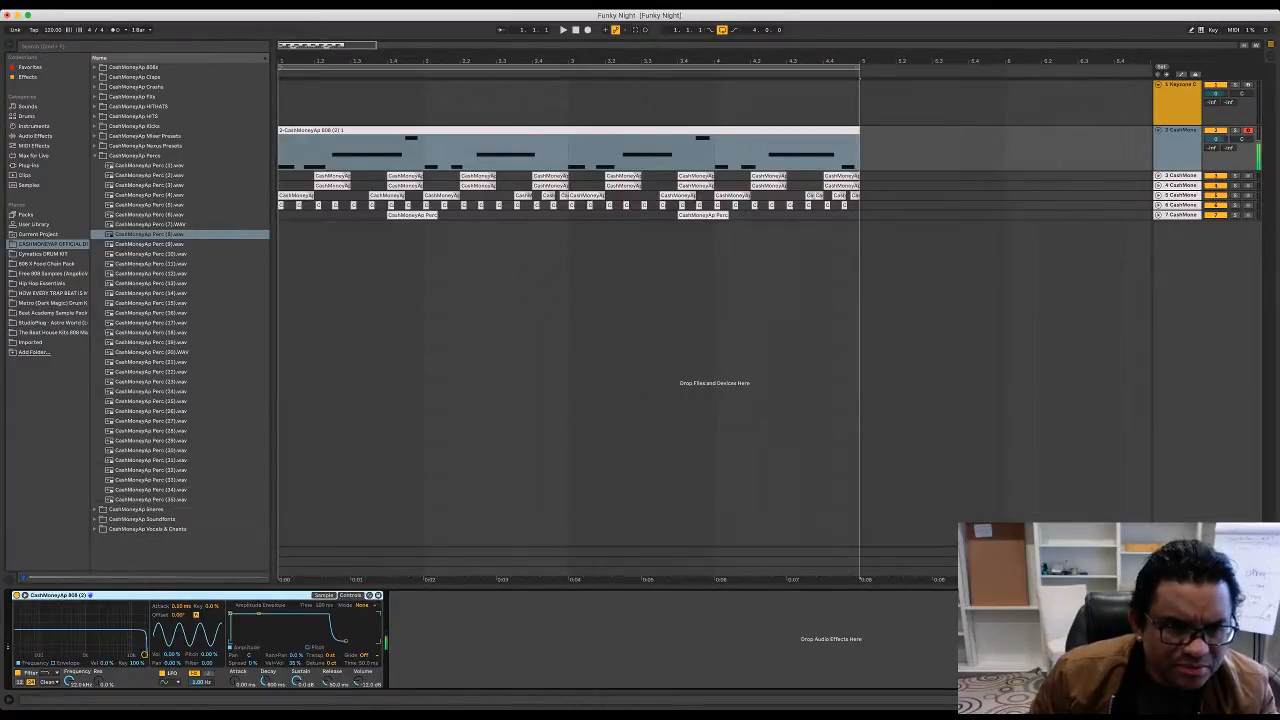
pyautogui.click(331, 656)
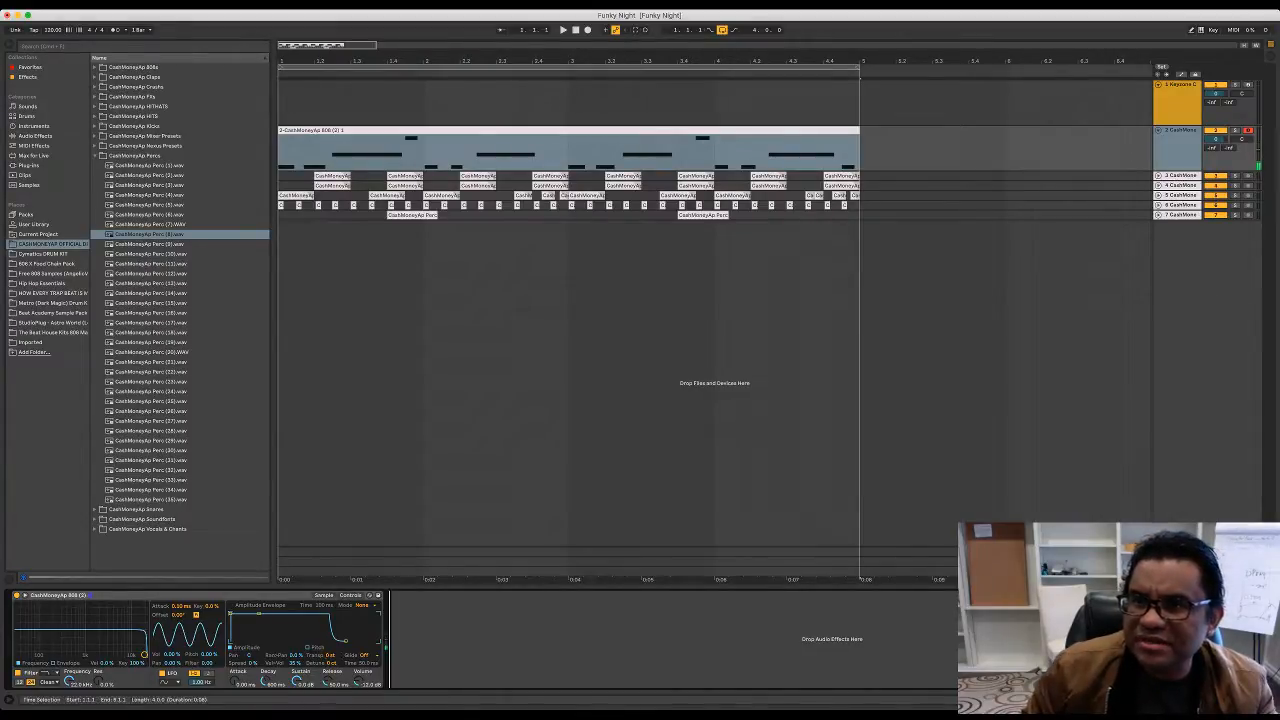
pyautogui.press('Up')
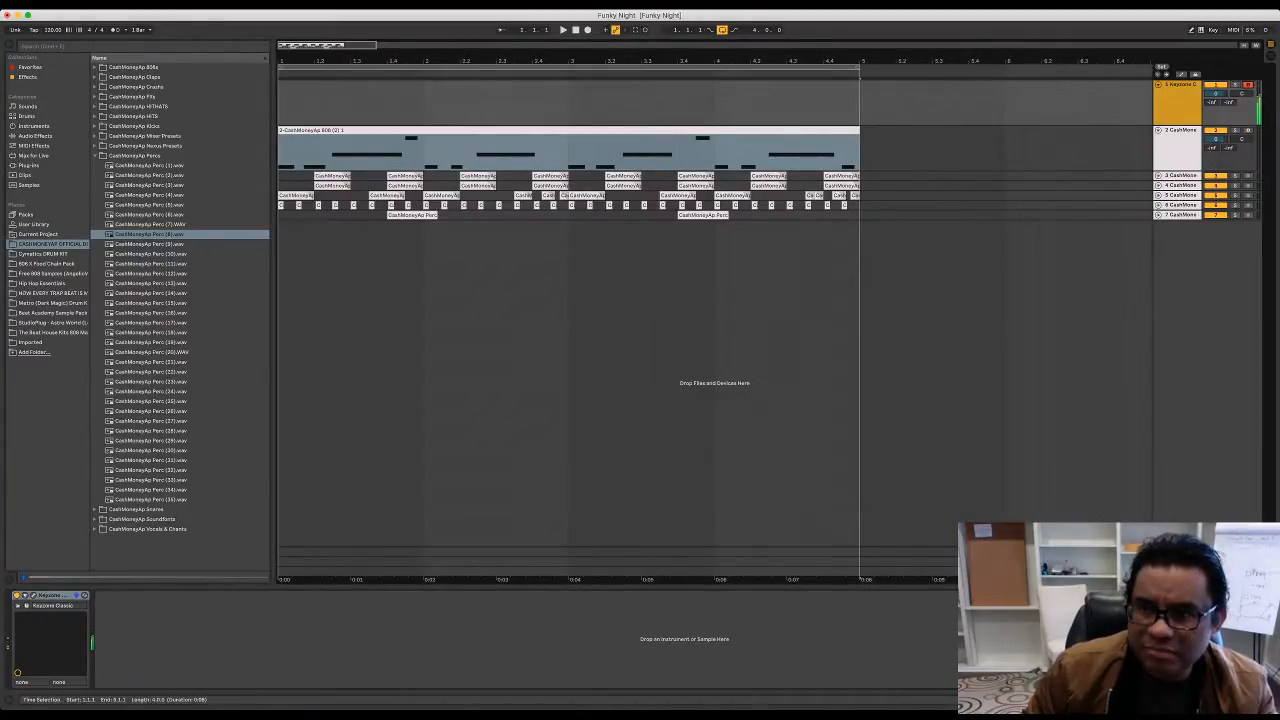
pyautogui.press('Down')
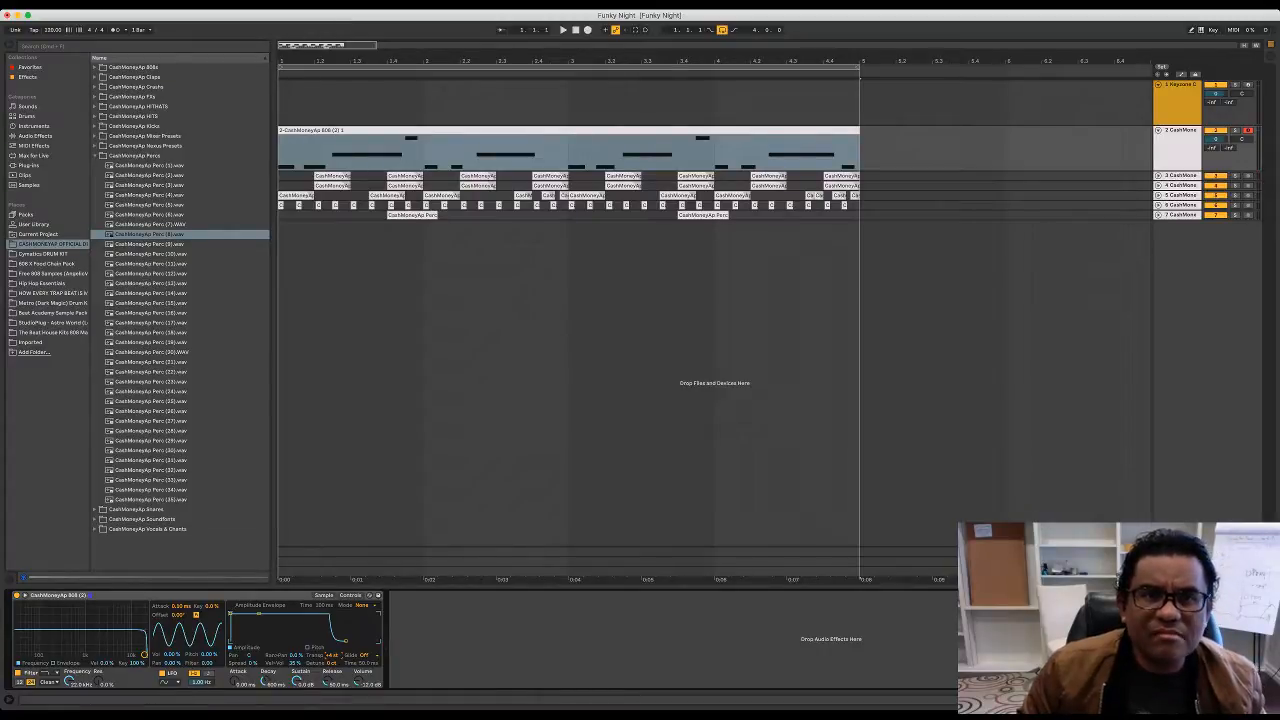
pyautogui.press('space')
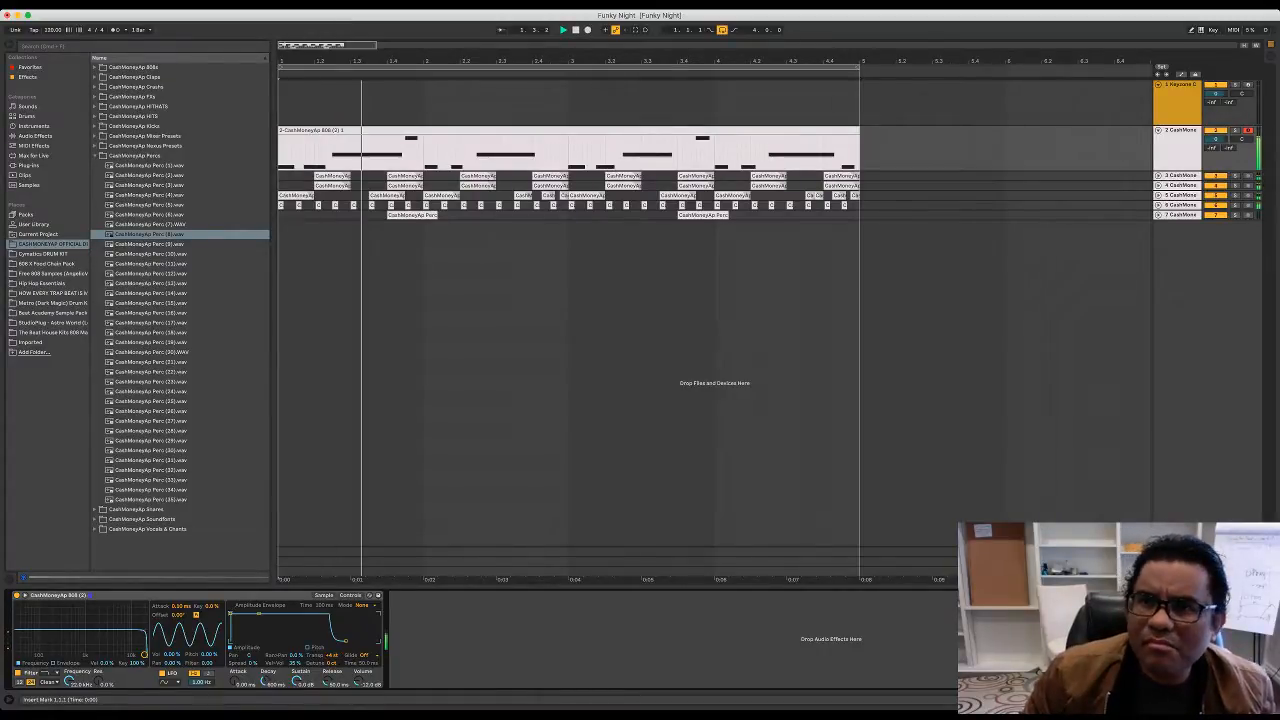
pyautogui.press('space')
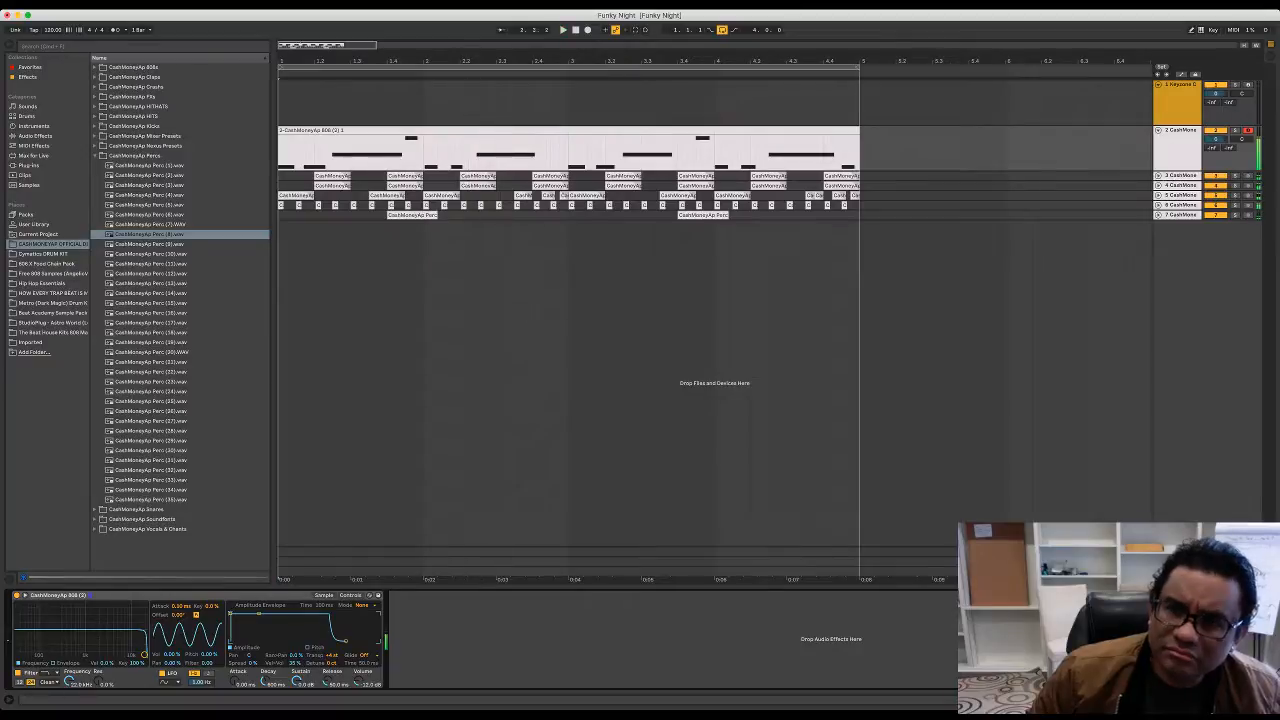
# Step: Alternate record arming between the keys and 808 tracks to compare their pitches against the beat, finishing with the 808 armed
pyautogui.click(1248, 85)
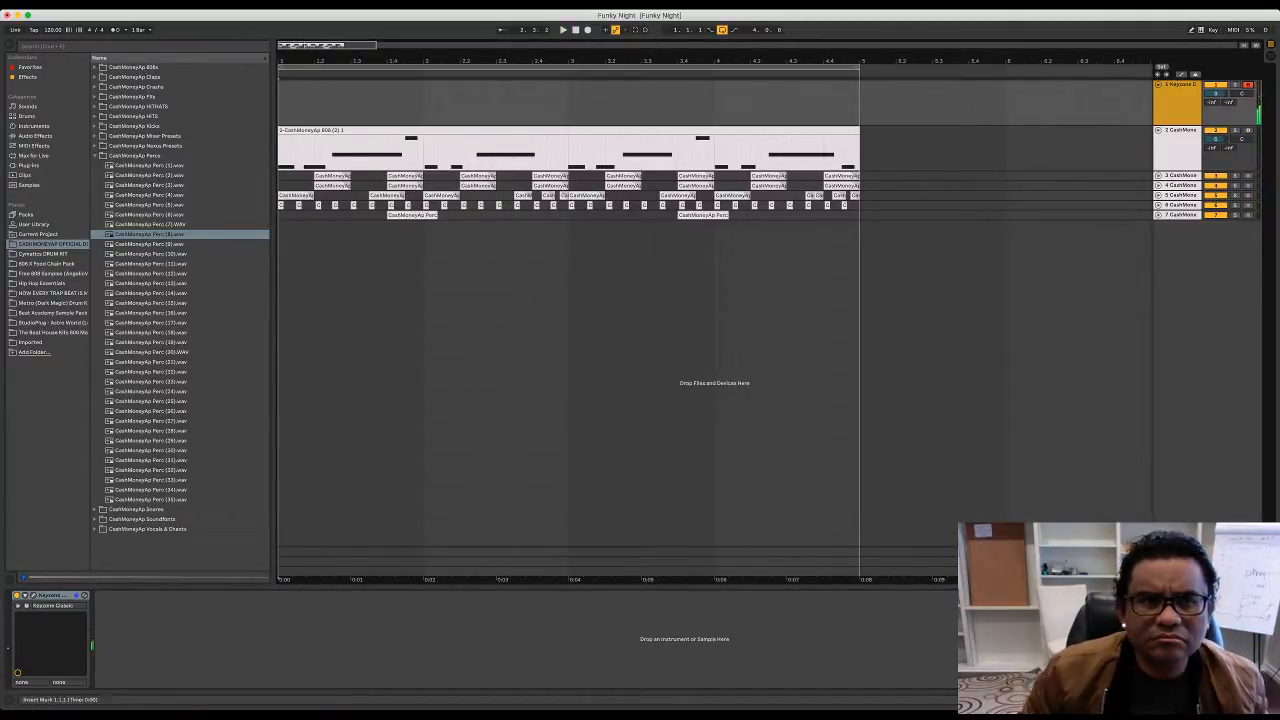
pyautogui.press('space')
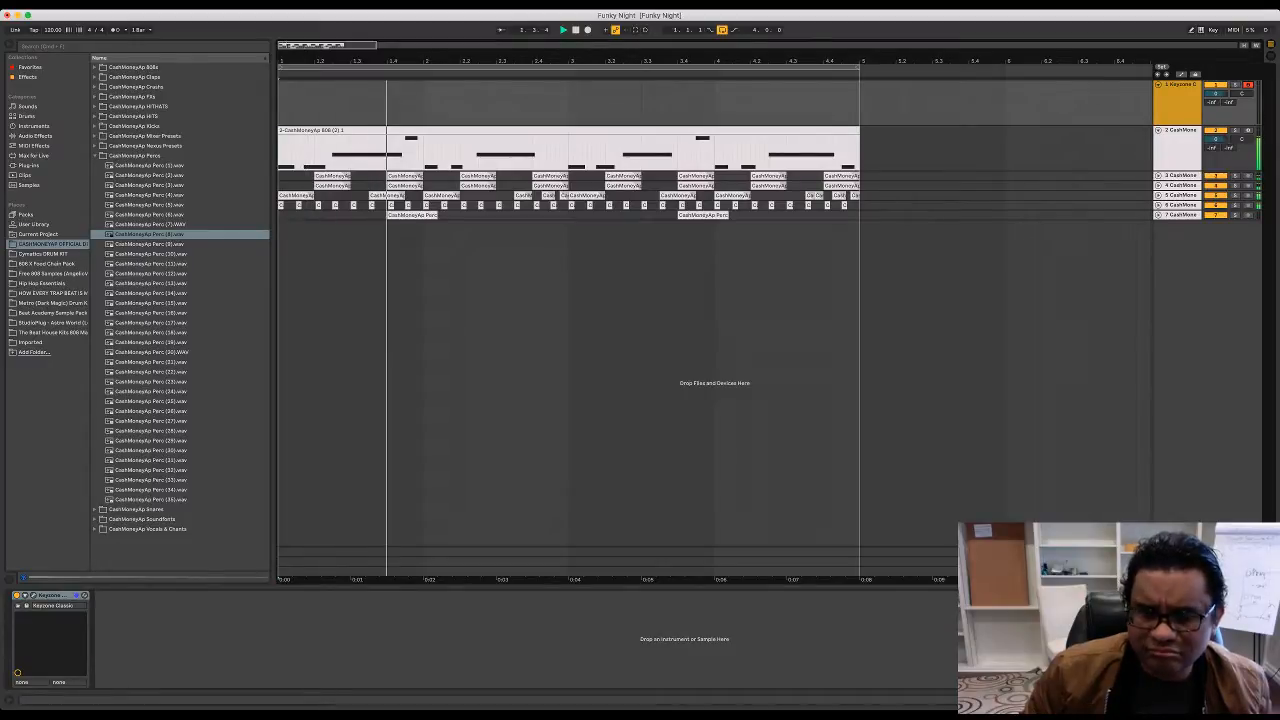
pyautogui.press('space')
pyautogui.click(1180, 132)
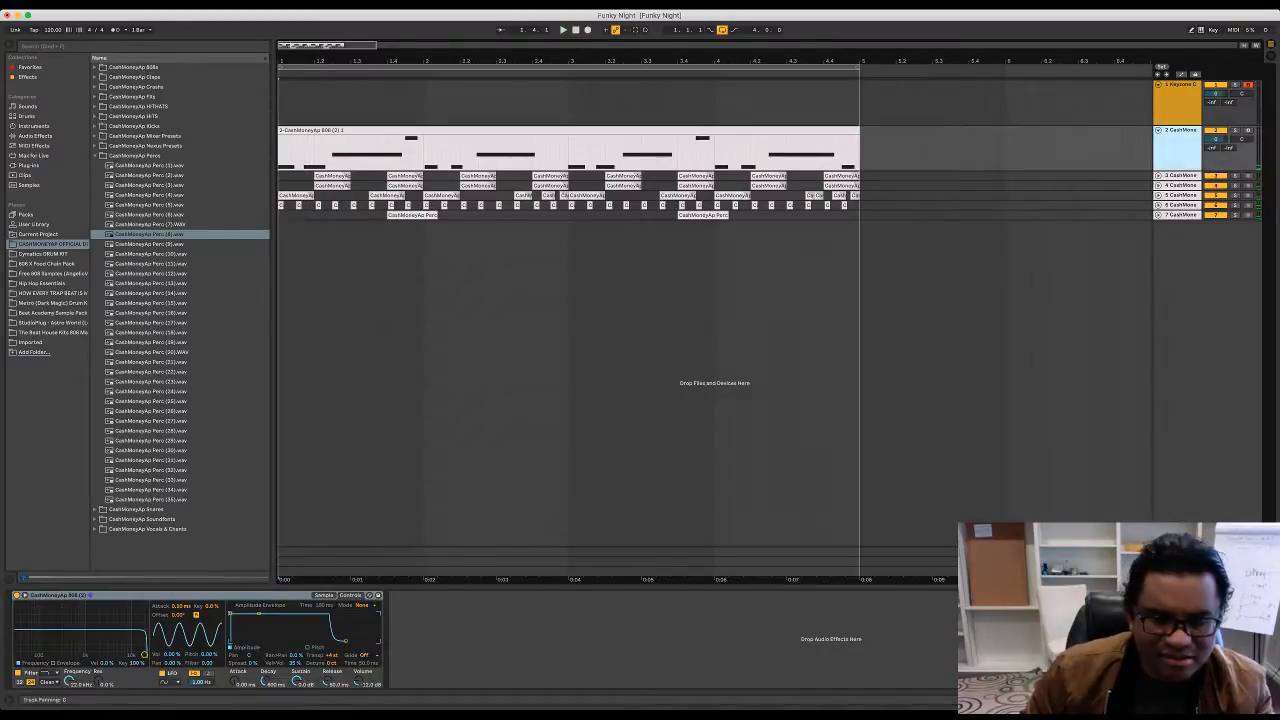
pyautogui.click(1248, 85)
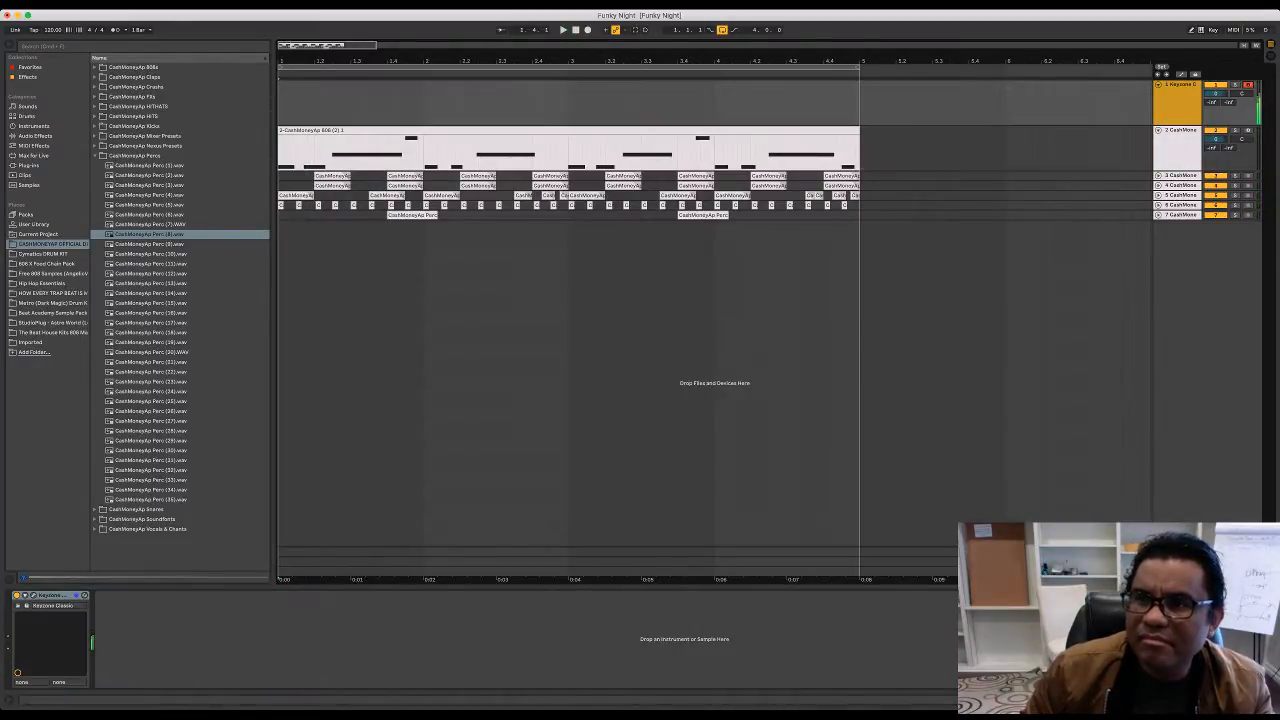
pyautogui.click(1248, 130)
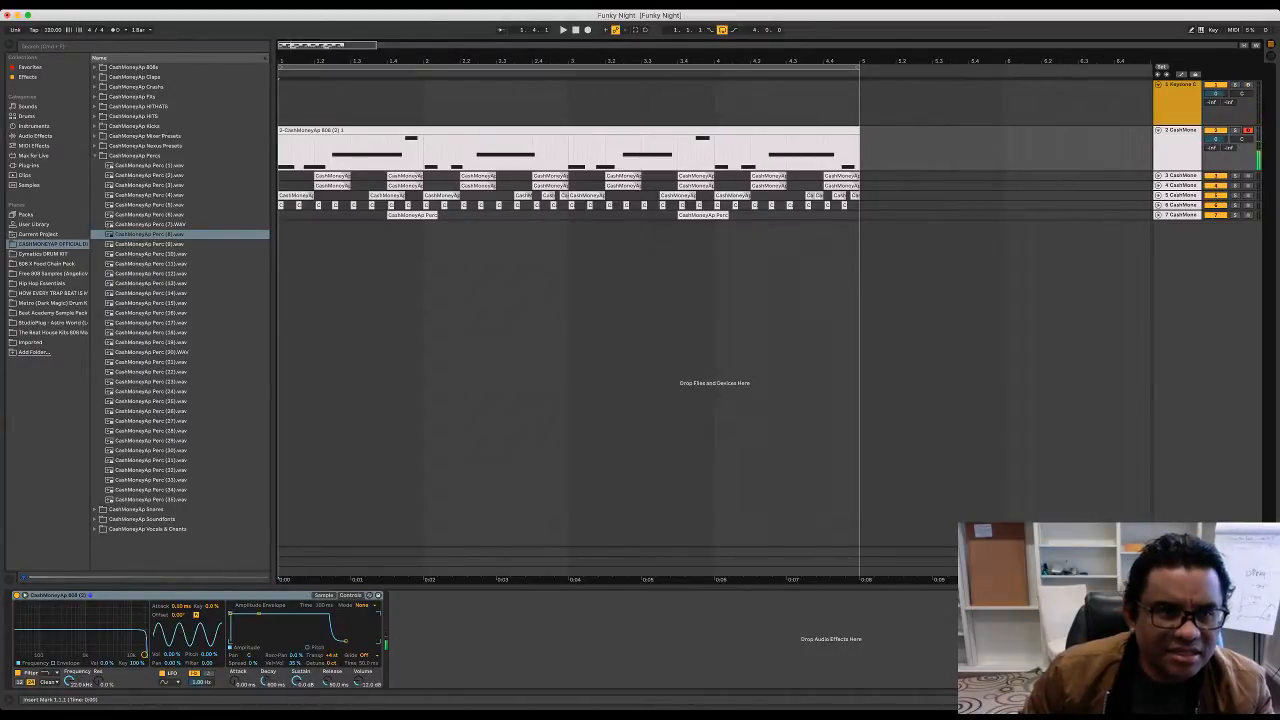
# Step: Transpose all notes in the 808 track's MIDI clip down three semitones and play the beat
pyautogui.doubleClick(600, 131)
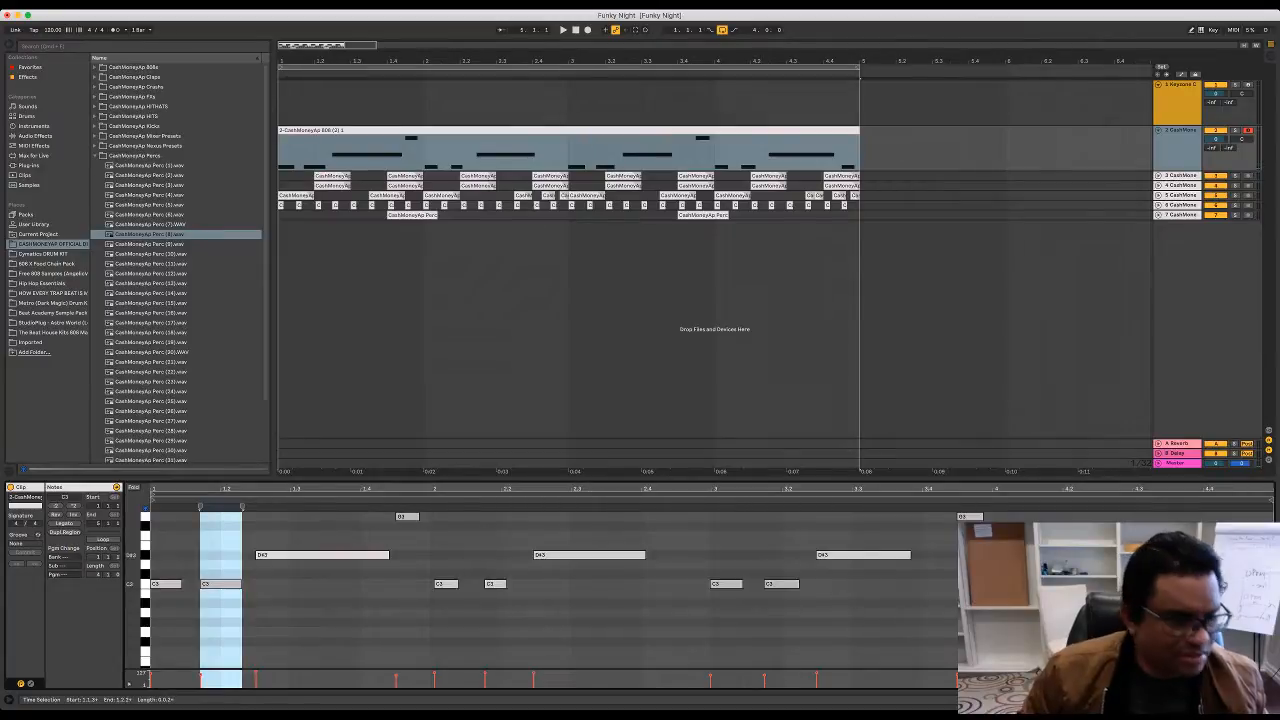
pyautogui.press('super+a')
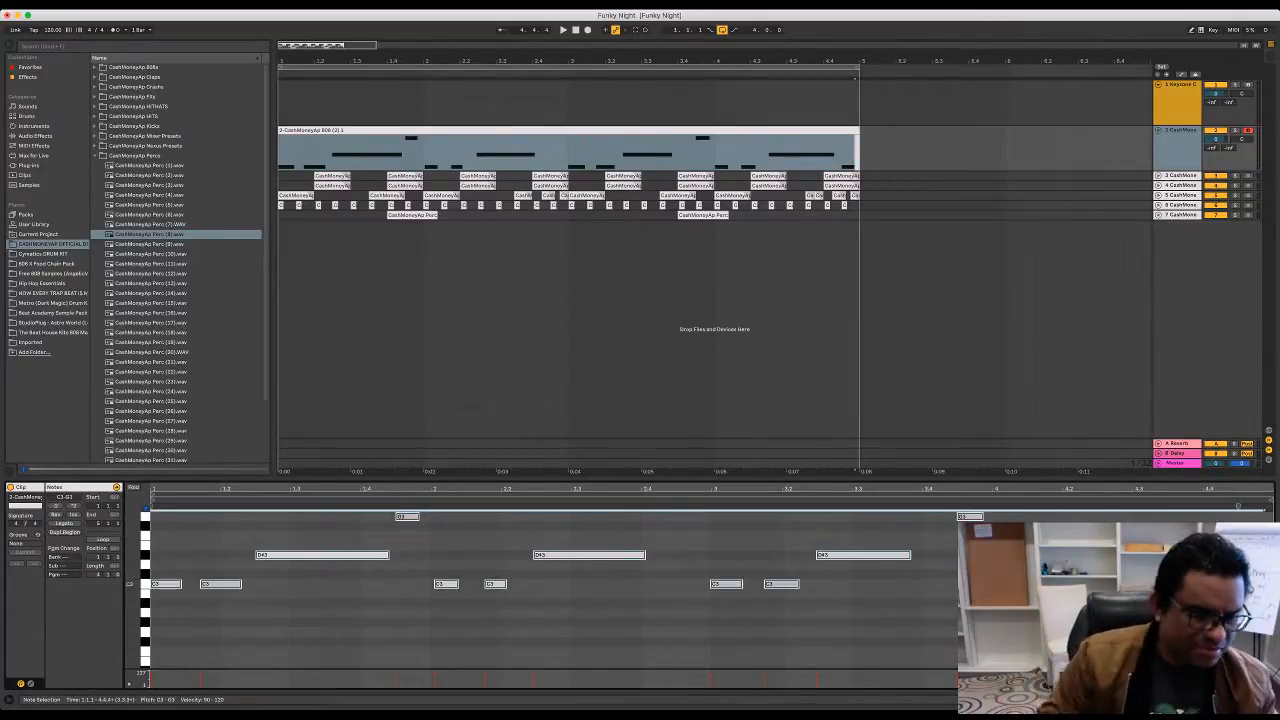
pyautogui.press('Down')
pyautogui.press('Down')
pyautogui.press('Down')
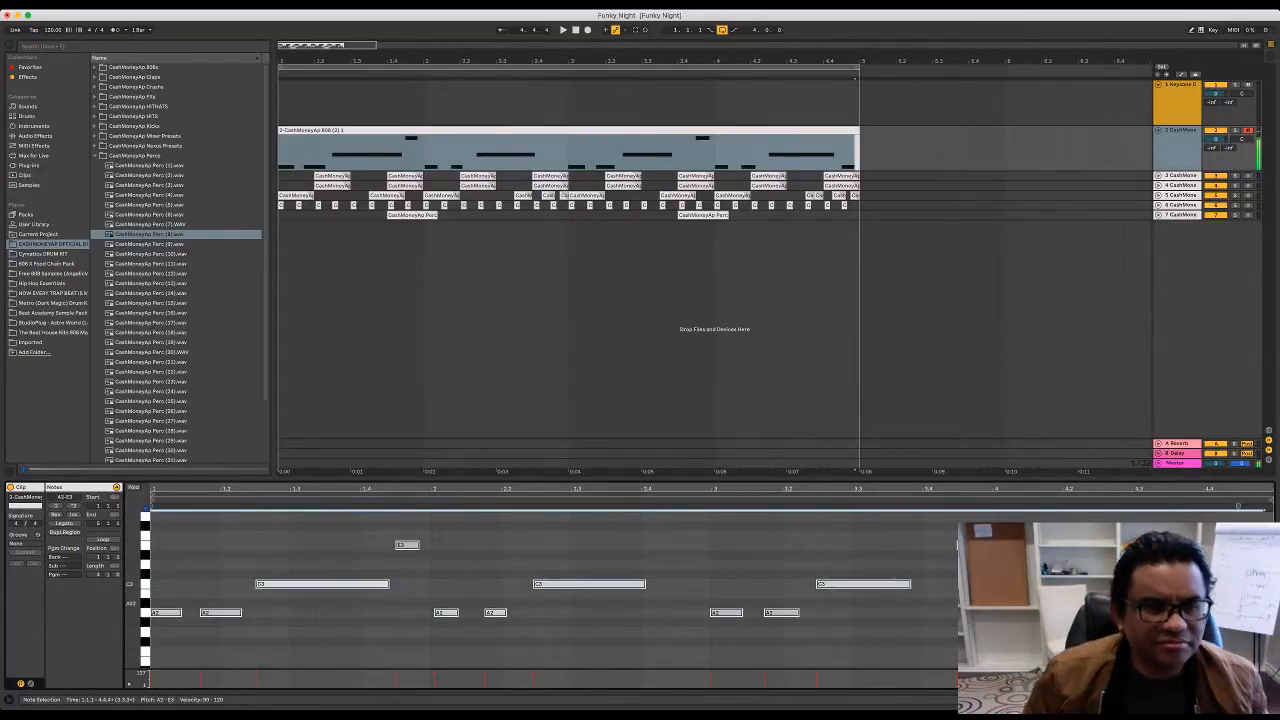
pyautogui.press('space')
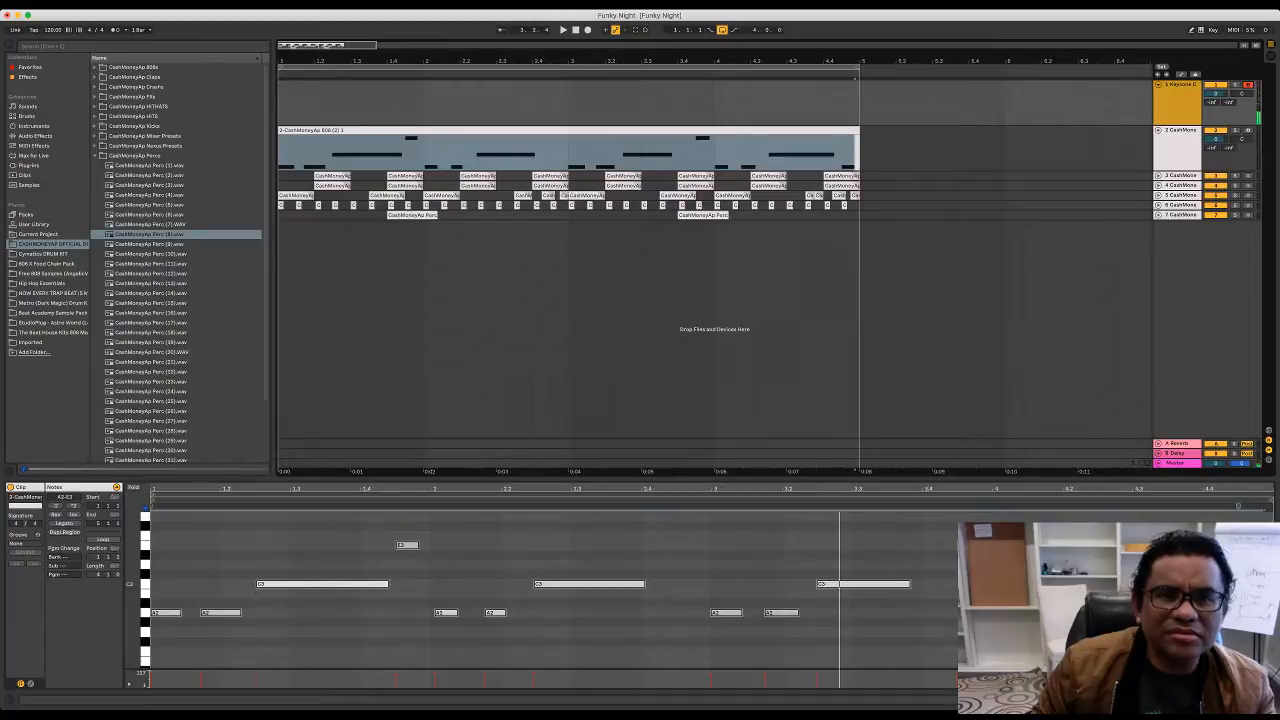
# Step: Record a four-bar melody on the Keyzone Classic track, stop, and undo the extra overdub past the loop
pyautogui.press('space')
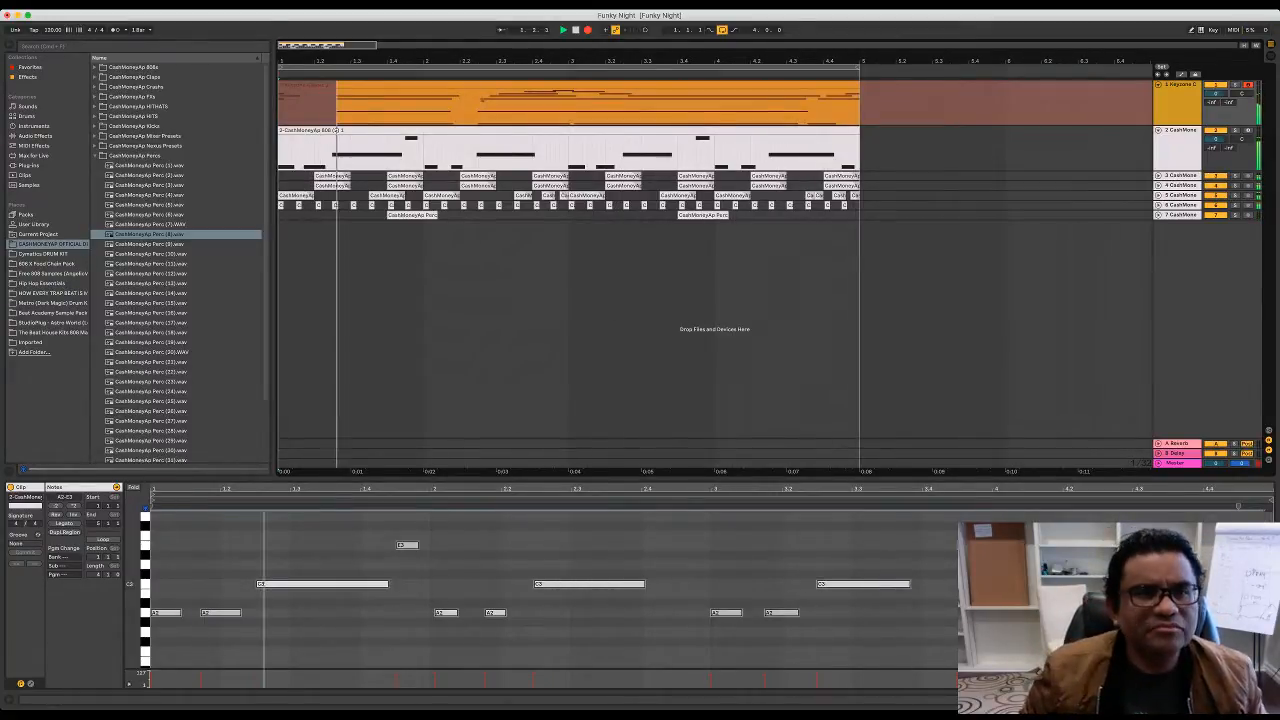
pyautogui.press('space')
pyautogui.press('super+z')
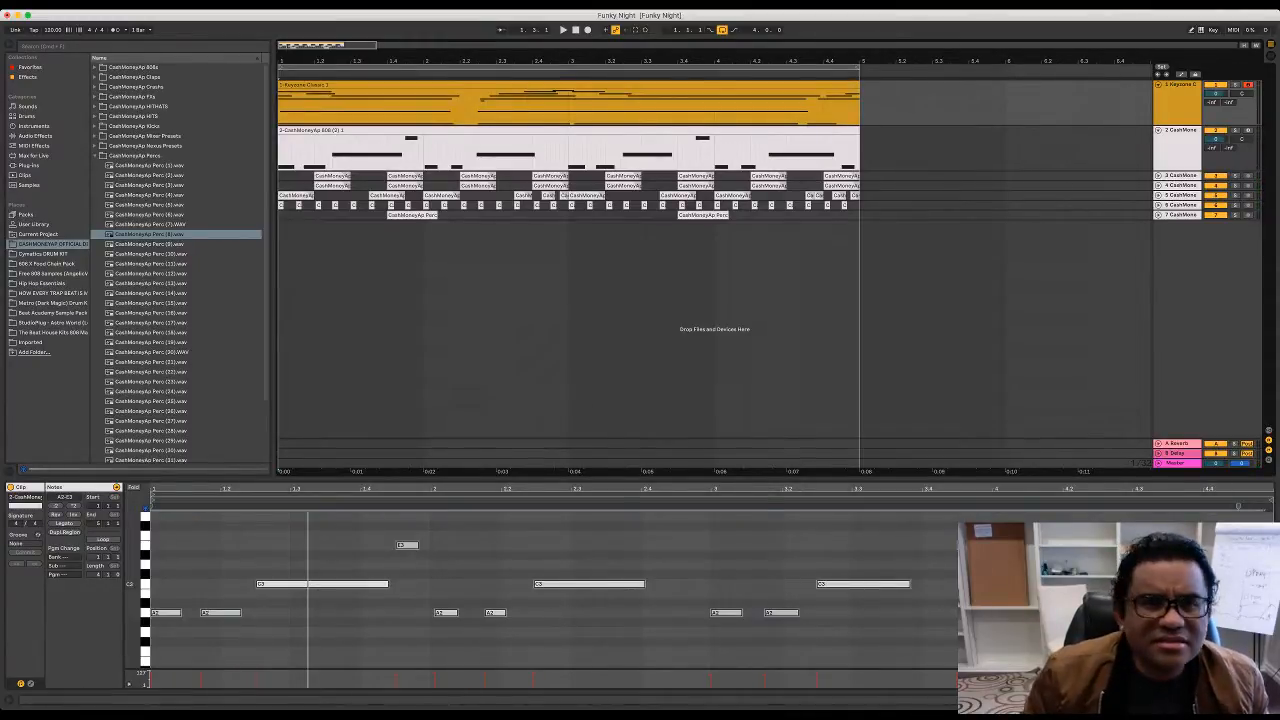
# Step: Reopen the 808 track's sampler, readjust its transposition, and replay the beat with the recorded keys
pyautogui.doubleClick(1180, 131)
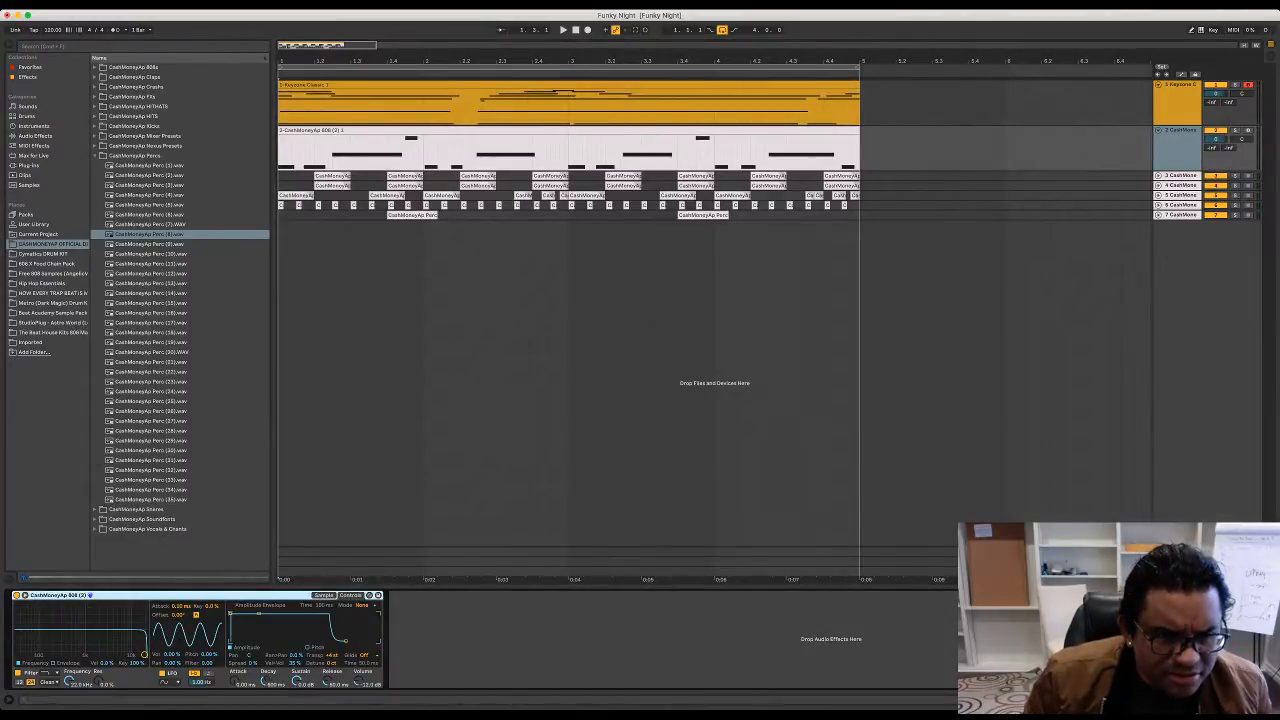
pyautogui.click(332, 656)
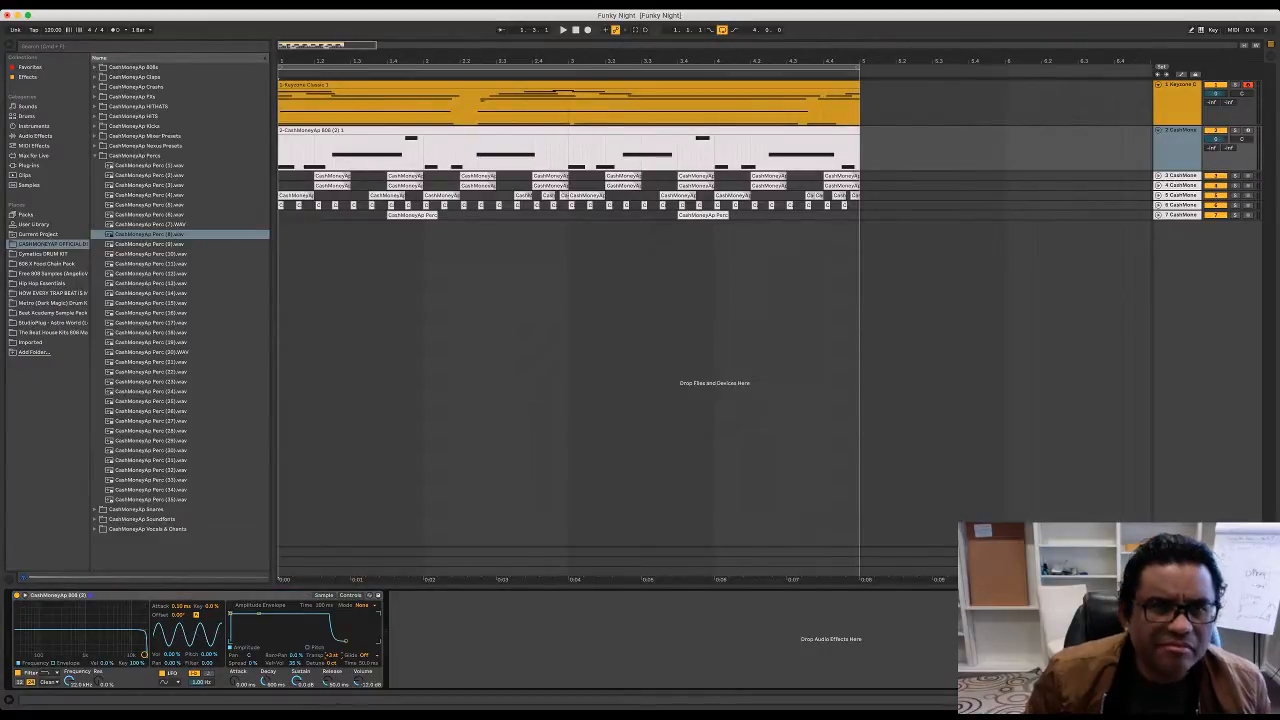
pyautogui.press('space')
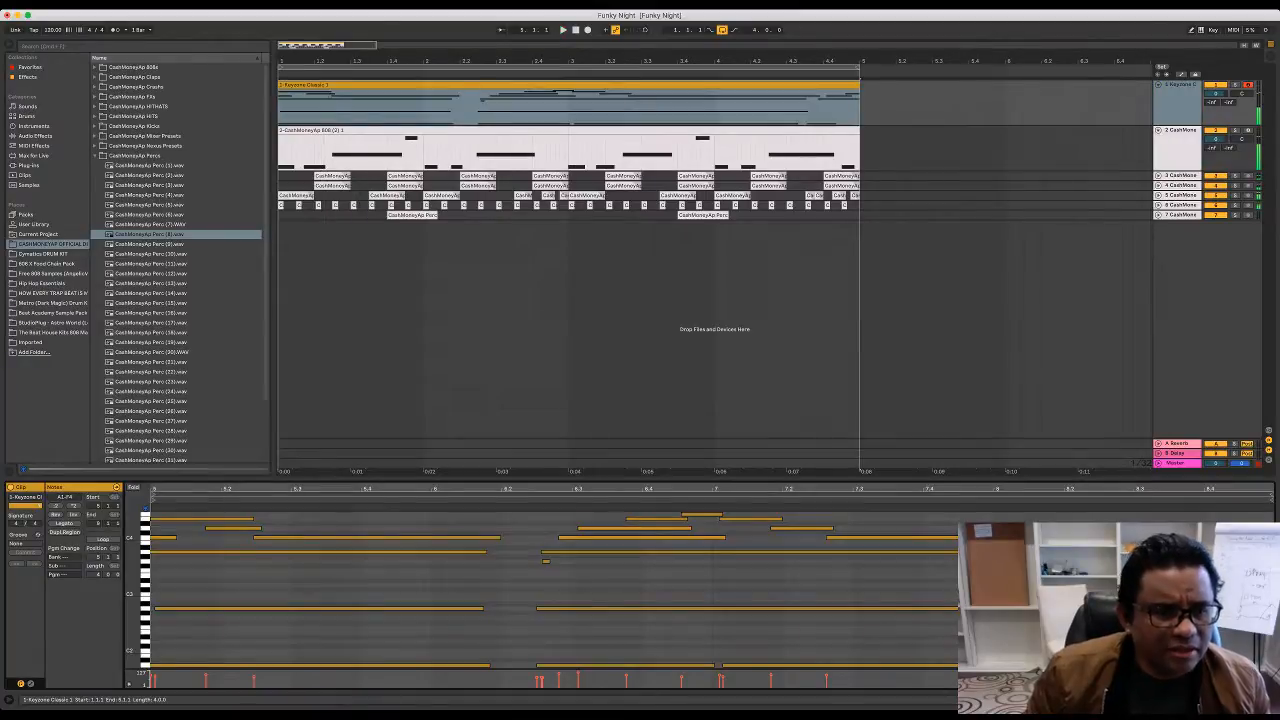
# Step: Delete the long low A1 notes from the Keyzone Classic clip and replay the beat
pyautogui.moveTo(248, 648)
pyautogui.mouseDown()
pyautogui.moveTo(540, 667)
pyautogui.moveTo(1186, 658)
pyautogui.moveTo(1173, 667)
pyautogui.mouseUp()
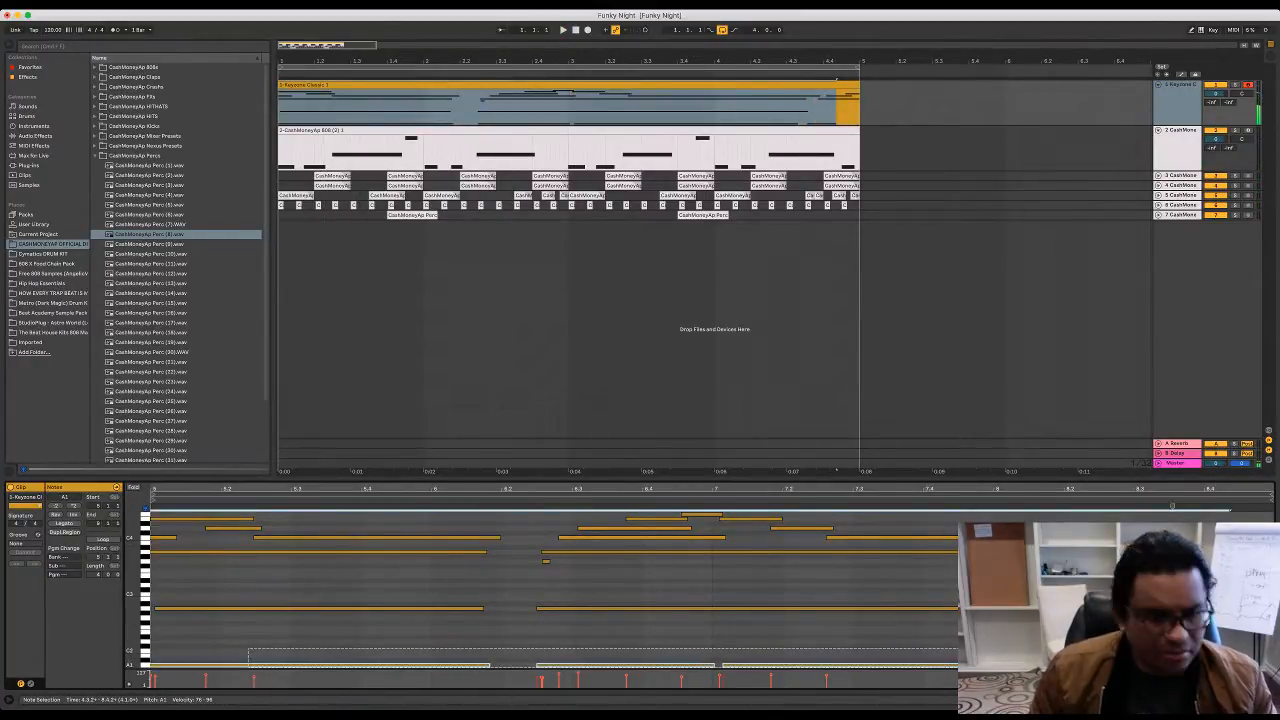
pyautogui.press('Delete')
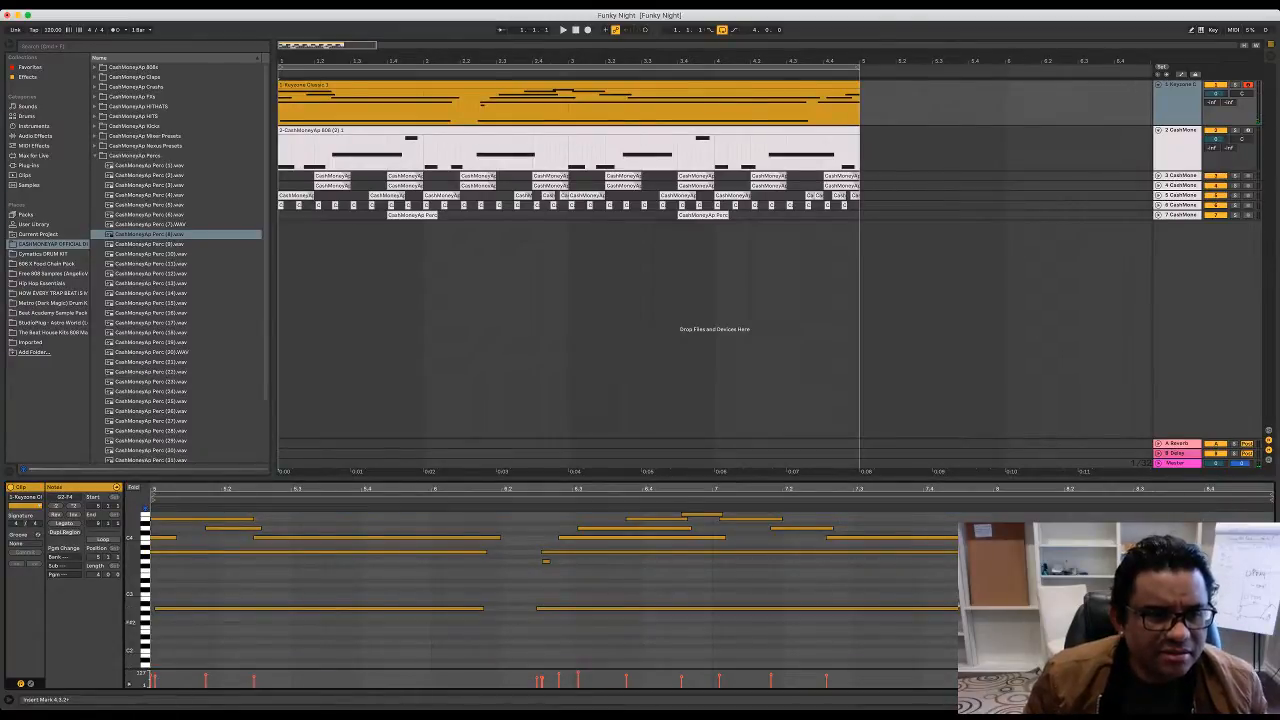
pyautogui.press('space')
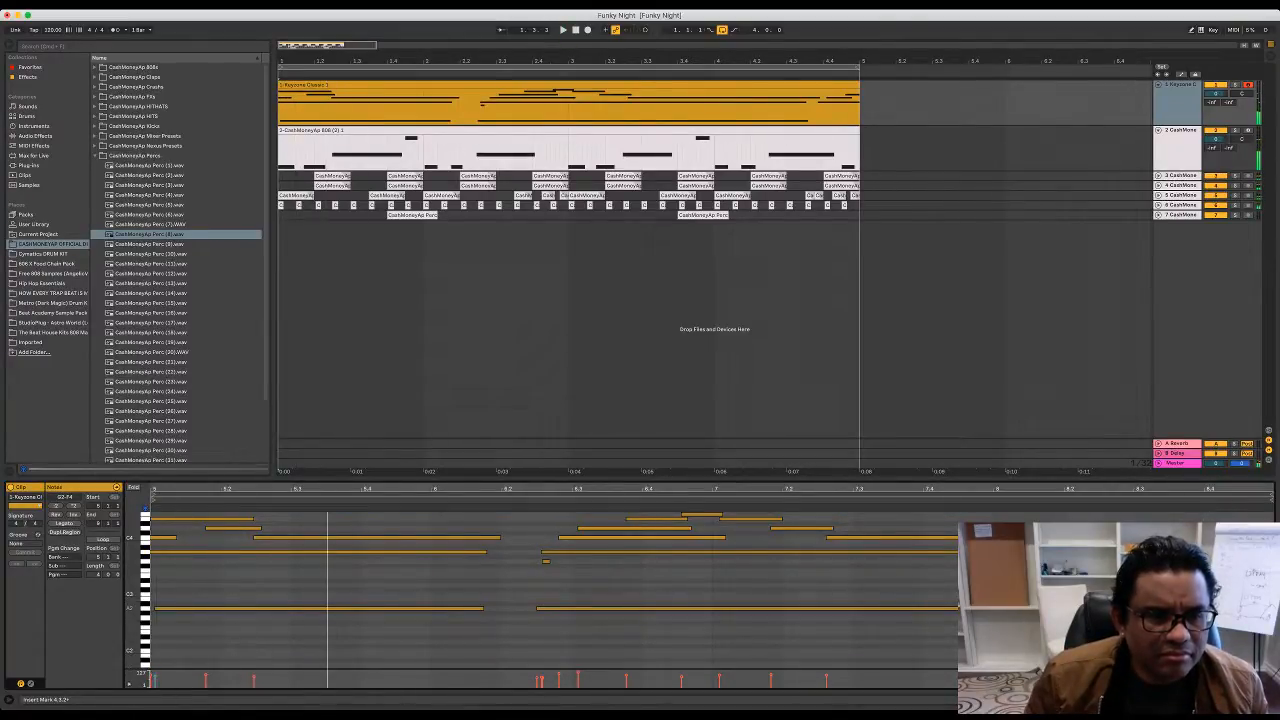
# Step: Try removing the long A2 notes from the Keyzone Classic clip during playback, and undo the deletion
pyautogui.moveTo(189, 591); pyautogui.dragTo(1170, 616)
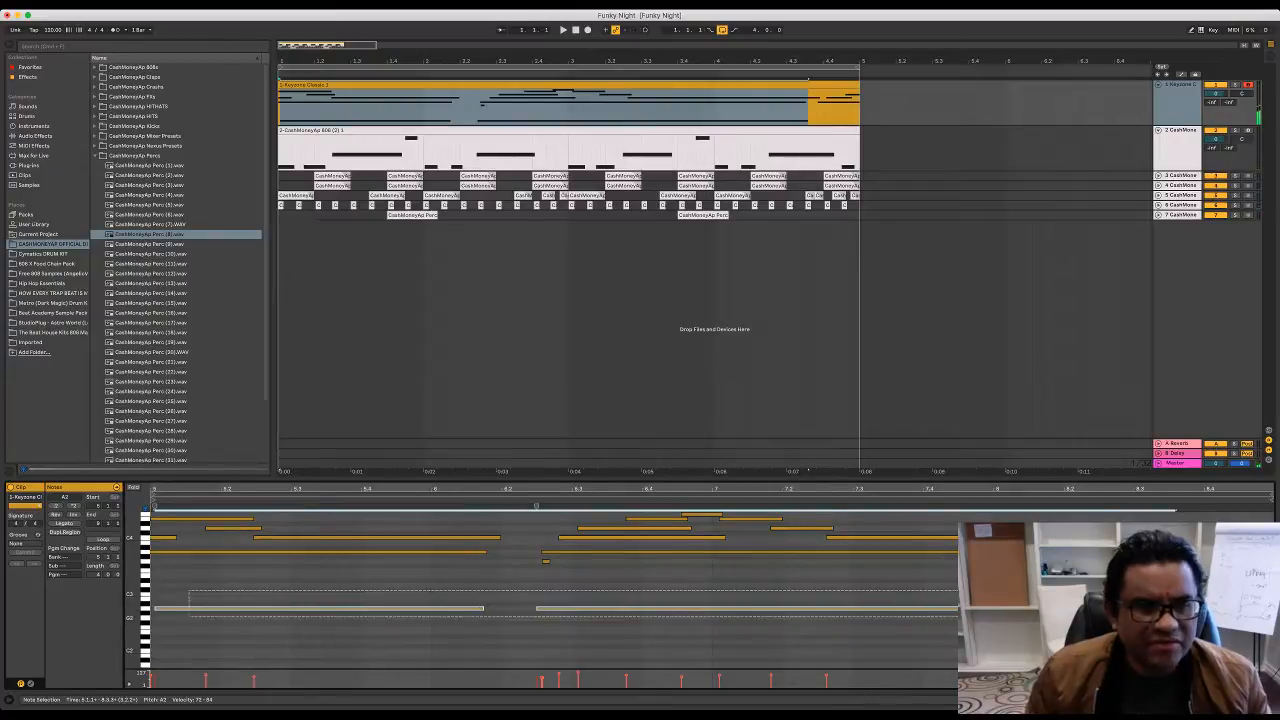
pyautogui.press('Delete')
pyautogui.press('space')
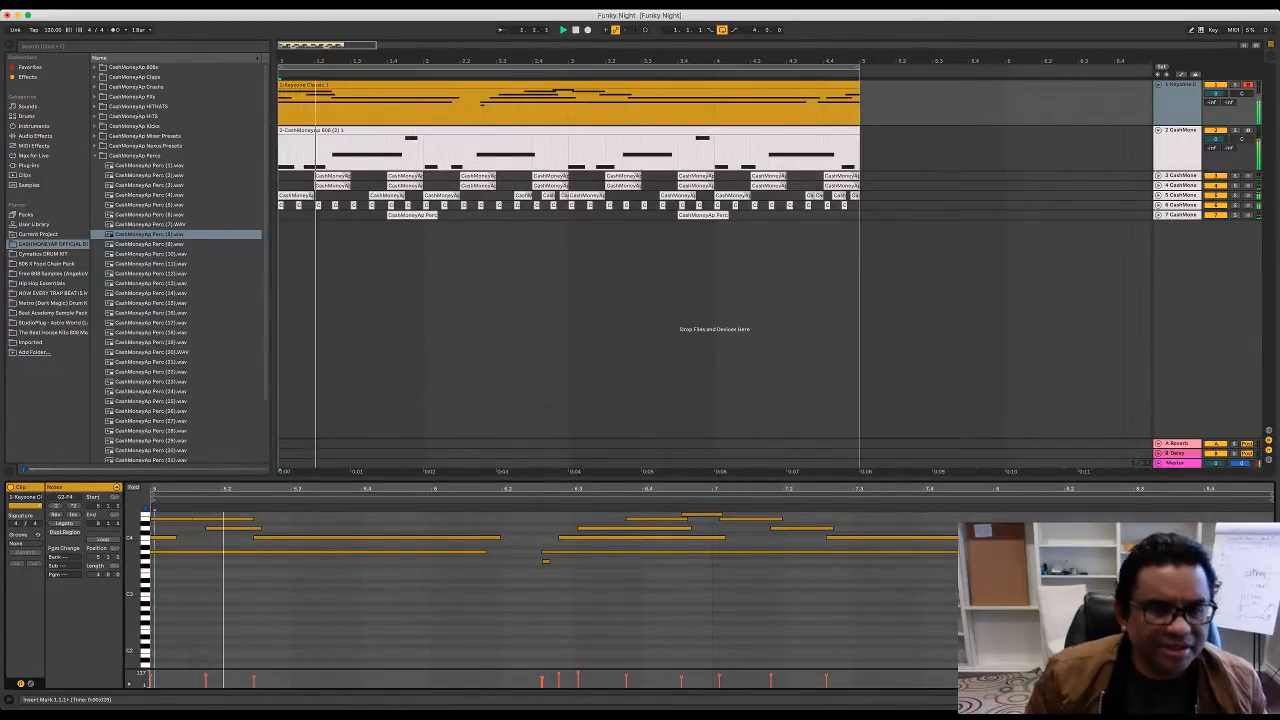
pyautogui.press('super+z')
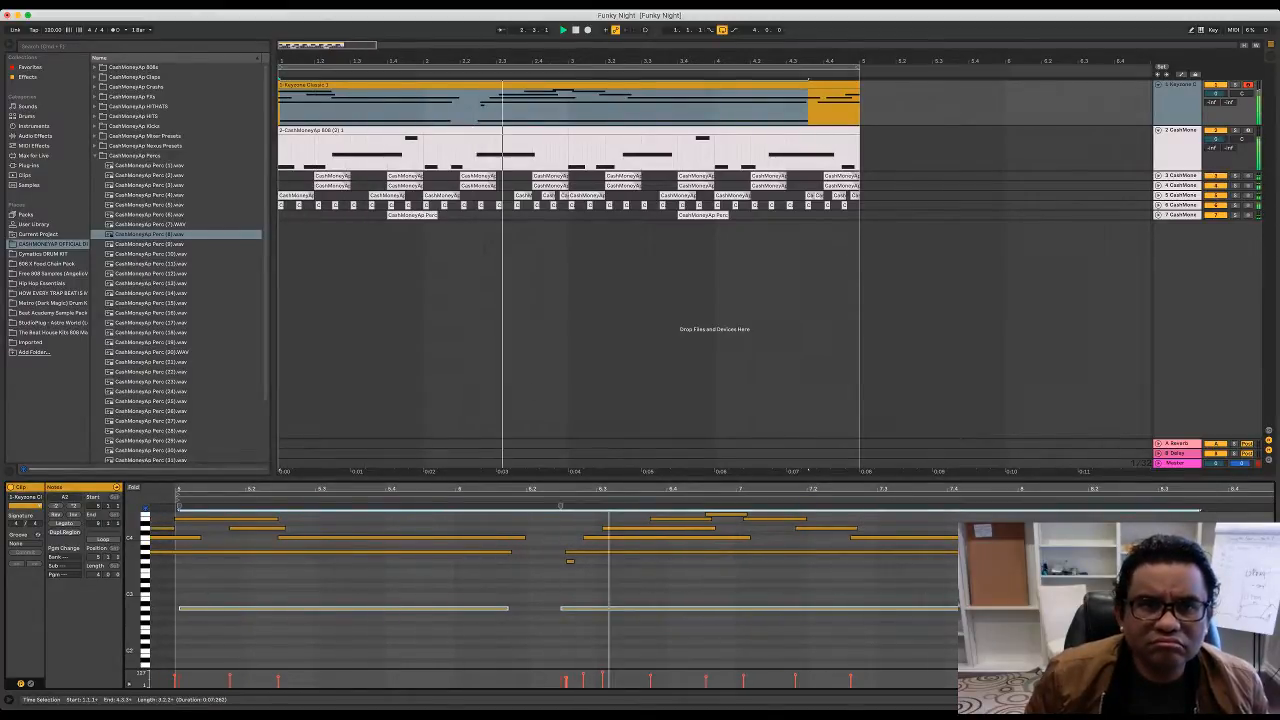
# Step: Try transposing all notes in the 808 clip down one semitone and listen to the beat
pyautogui.moveTo(500, 61); pyautogui.dragTo(494, 41)
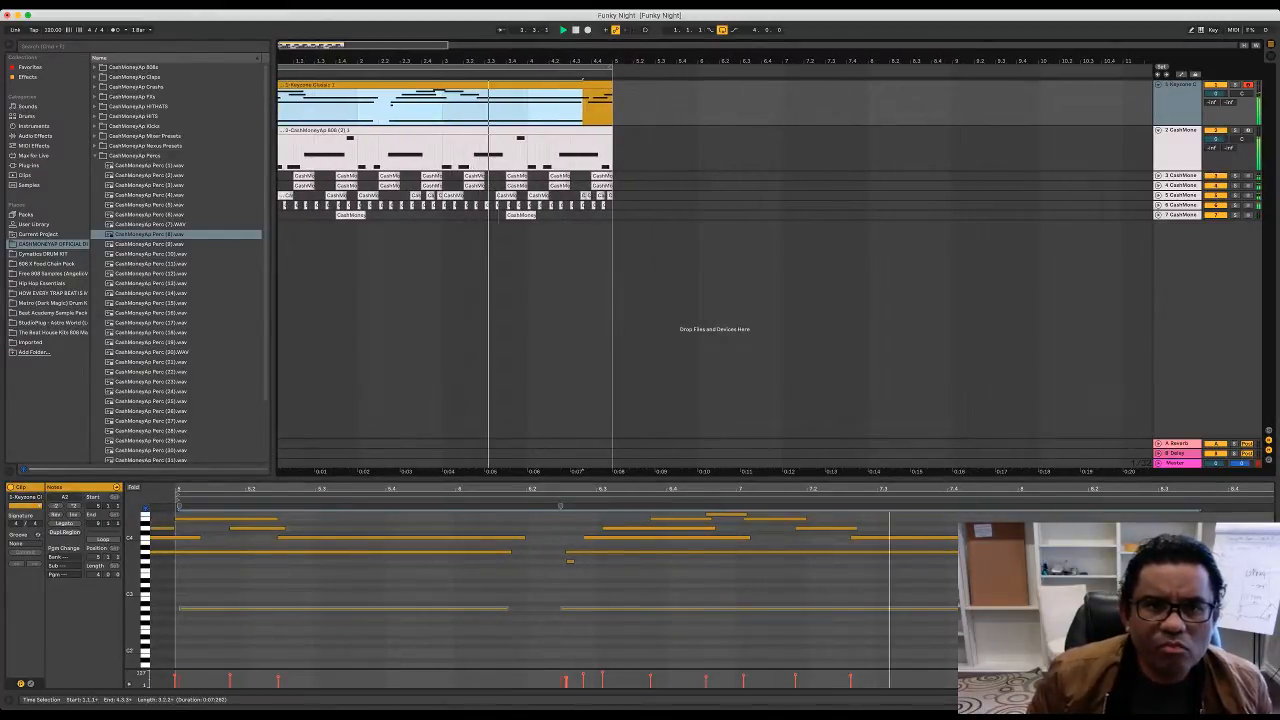
pyautogui.click(1178, 148)
pyautogui.press('space')
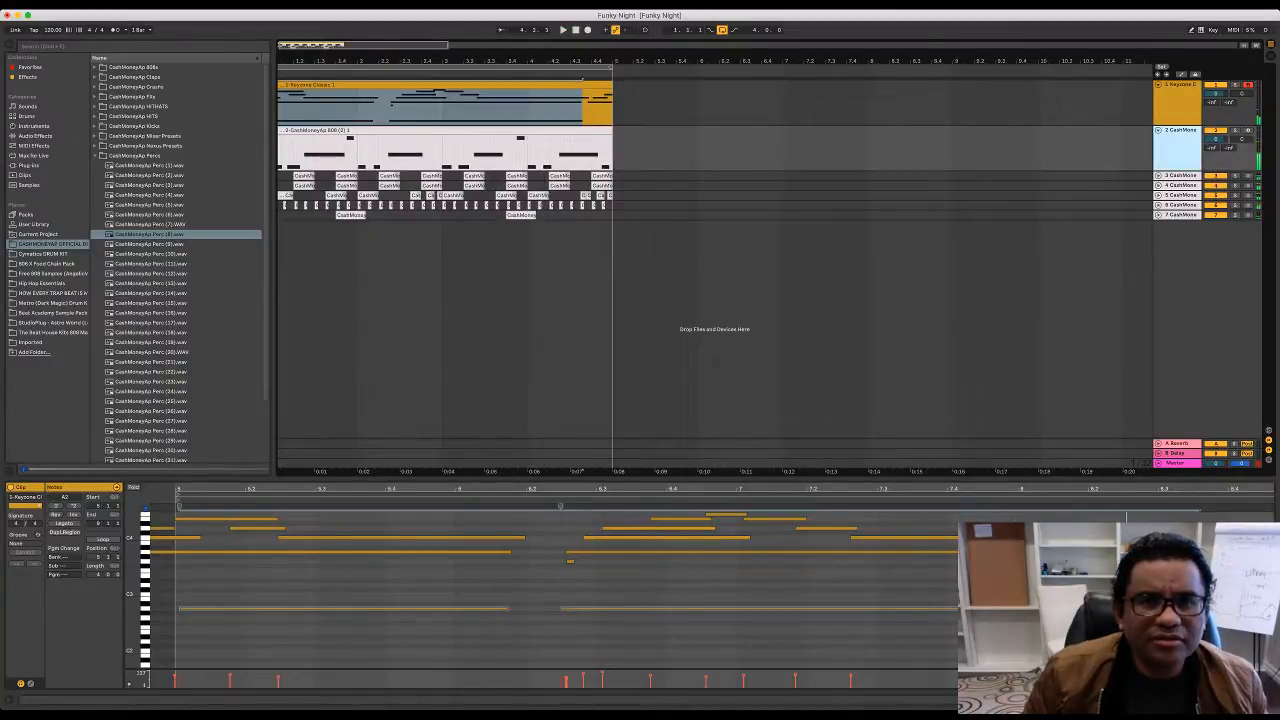
pyautogui.doubleClick(470, 130)
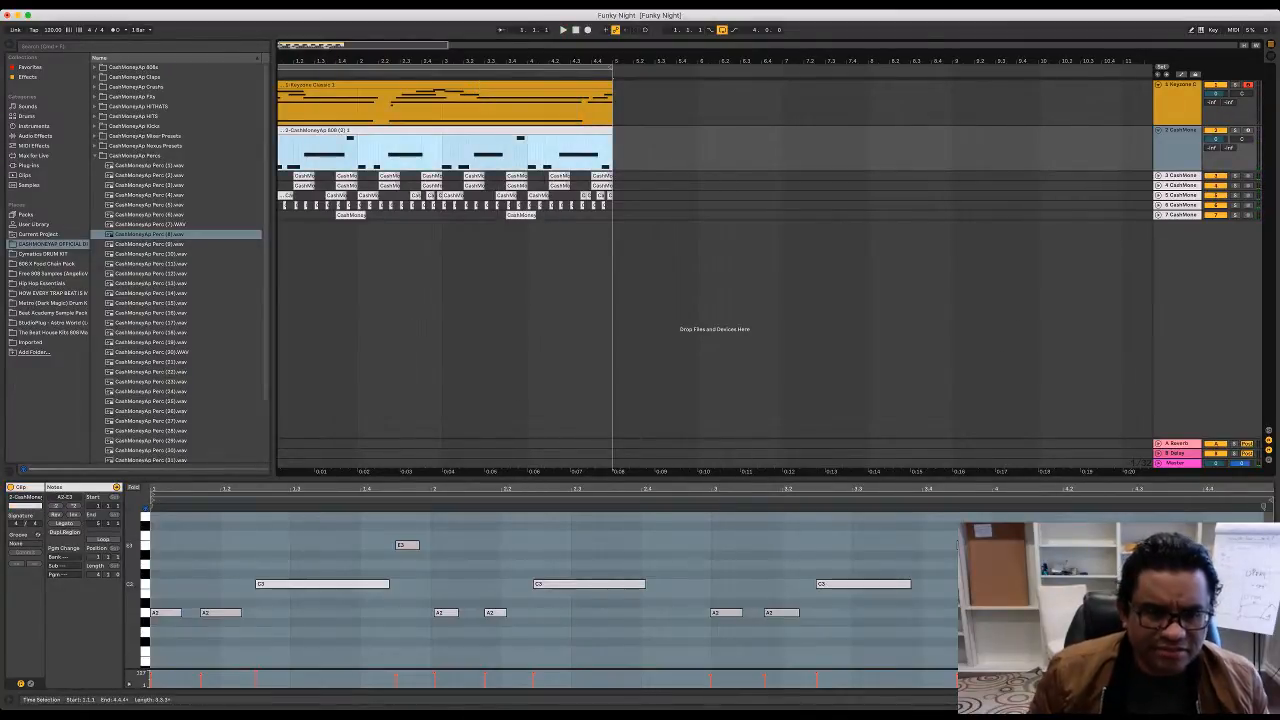
pyautogui.press('super+a')
pyautogui.press('Down')
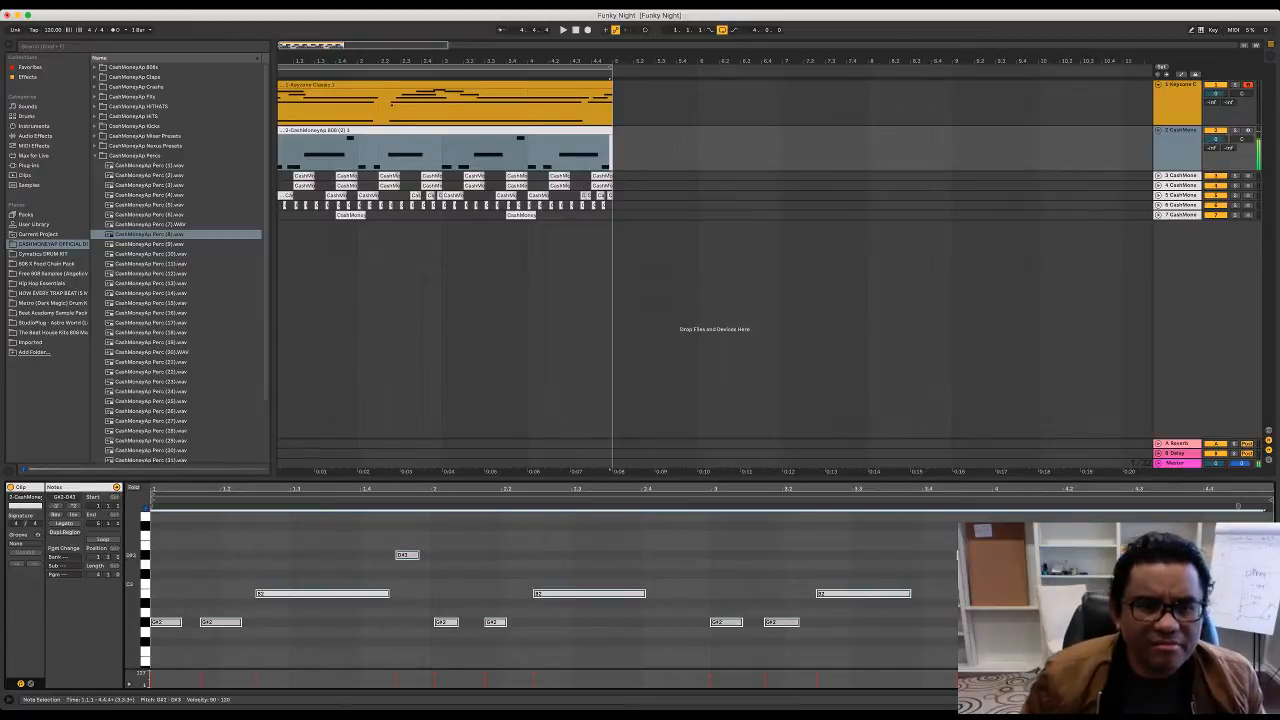
pyautogui.press('space')
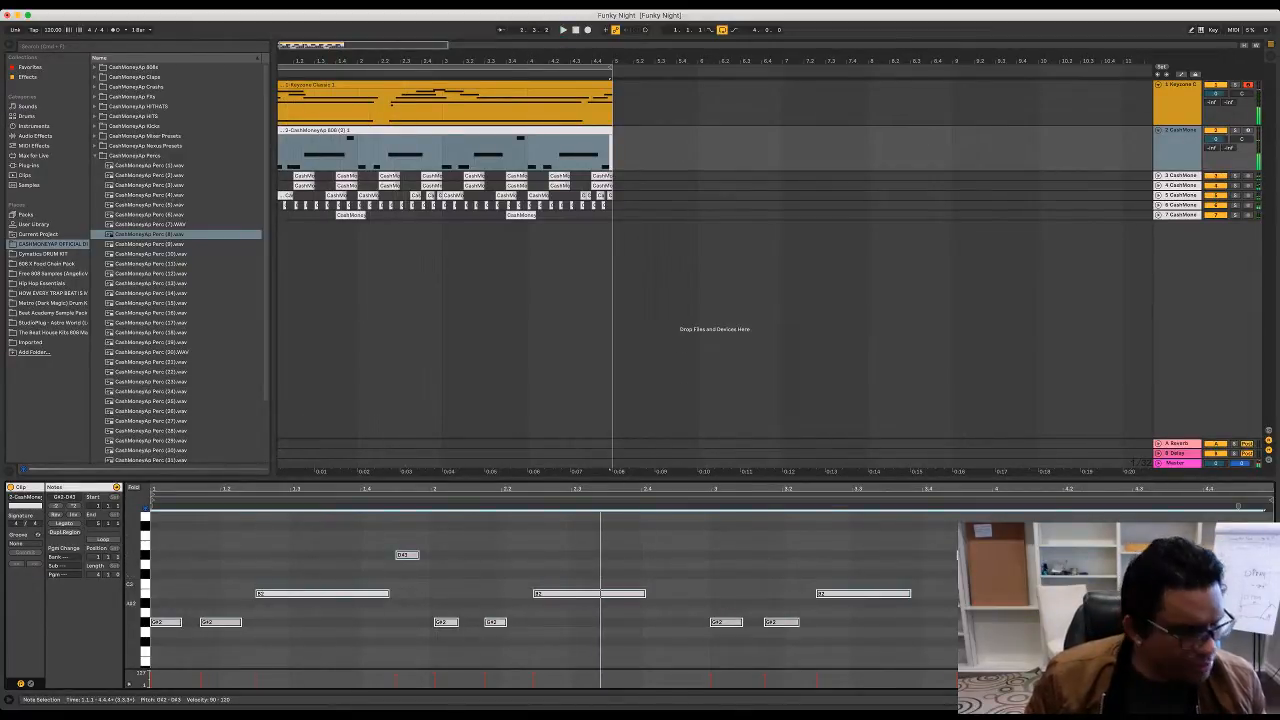
# Step: Move all the 808 clip's notes up one semitone, lower them by an octave, and replay the beat
pyautogui.press('Up')
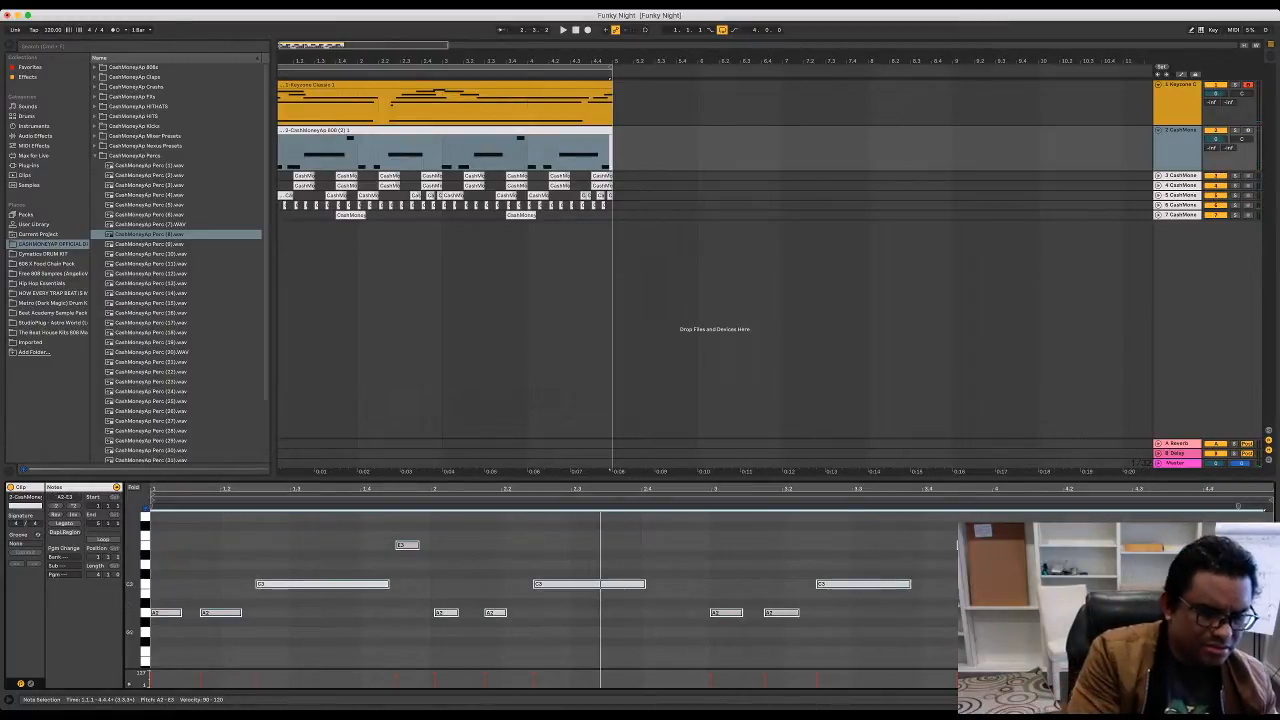
pyautogui.hotkey('shift', 'Down')
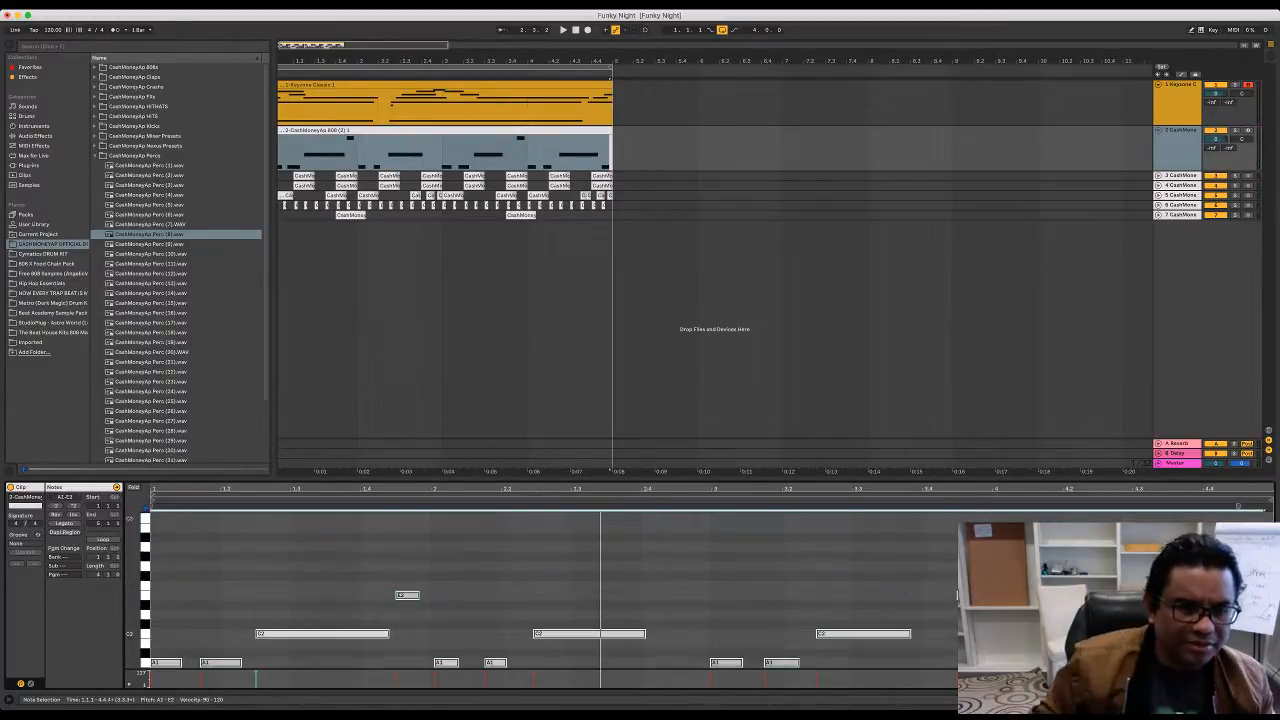
pyautogui.press('space')
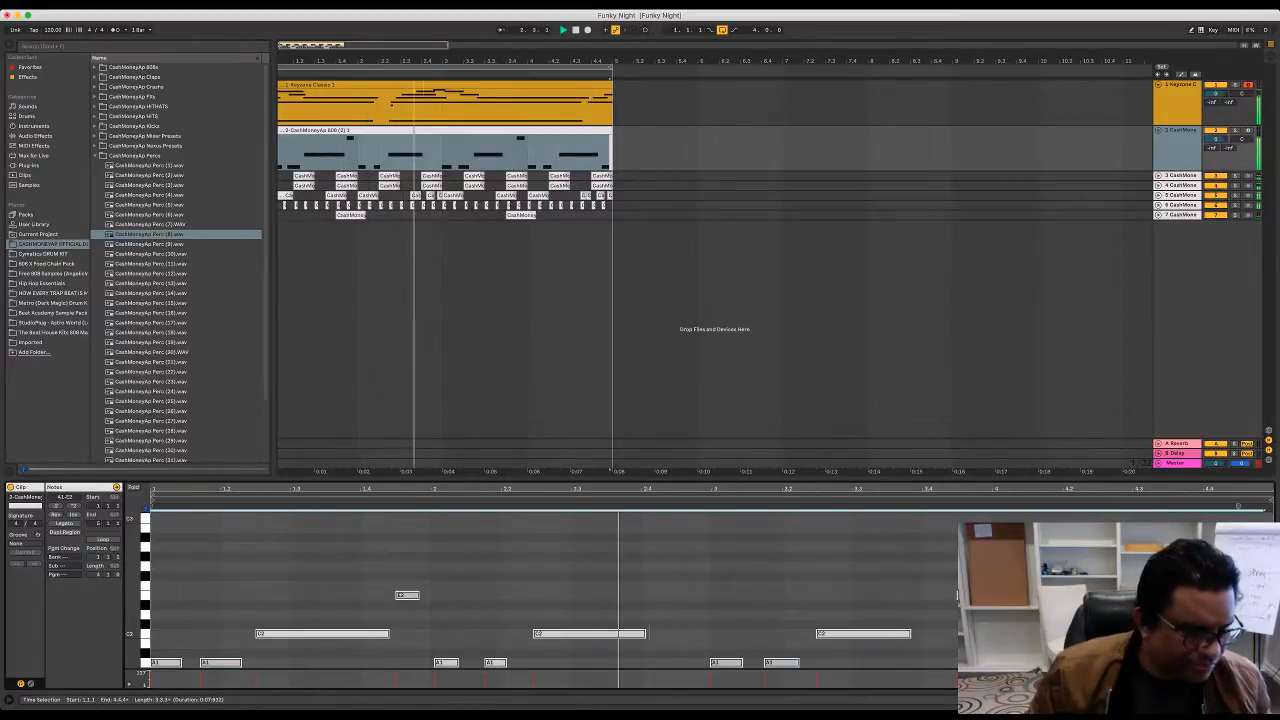
# Step: Raise all the 808 clip's notes by one octave and replay the beat
pyautogui.press('space')
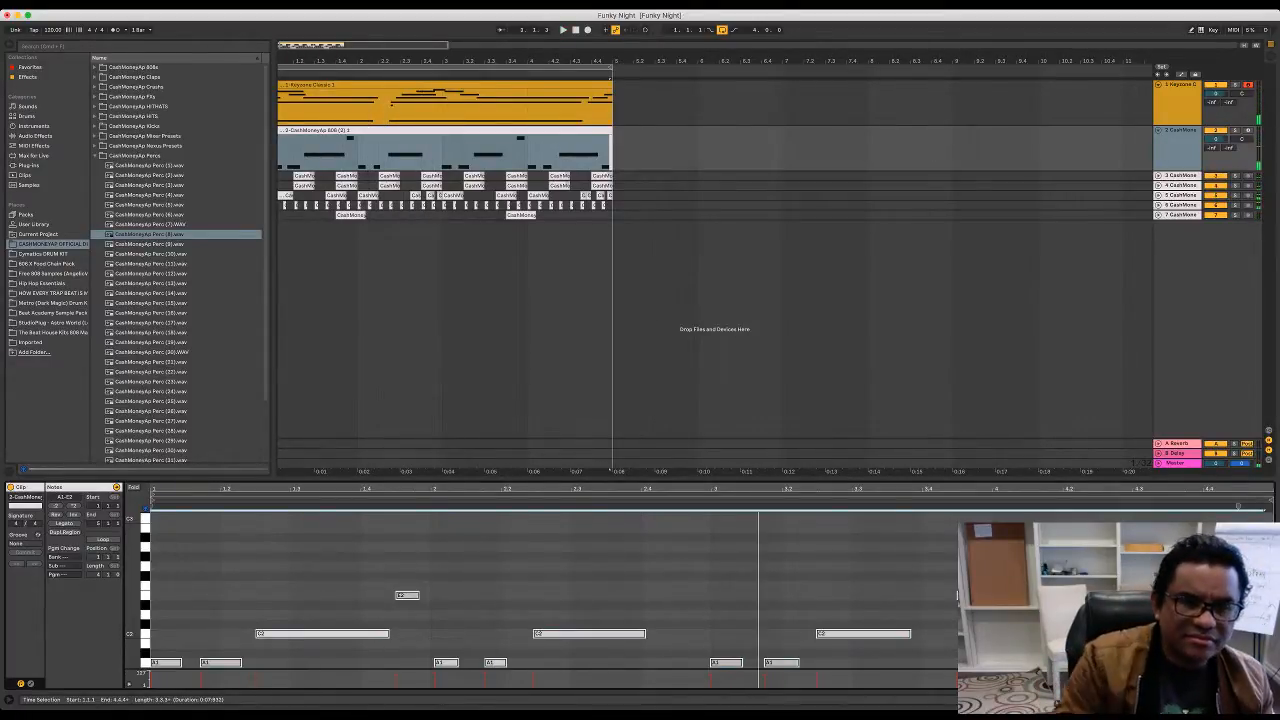
pyautogui.hotkey('shift', 'Up')
pyautogui.press('space')
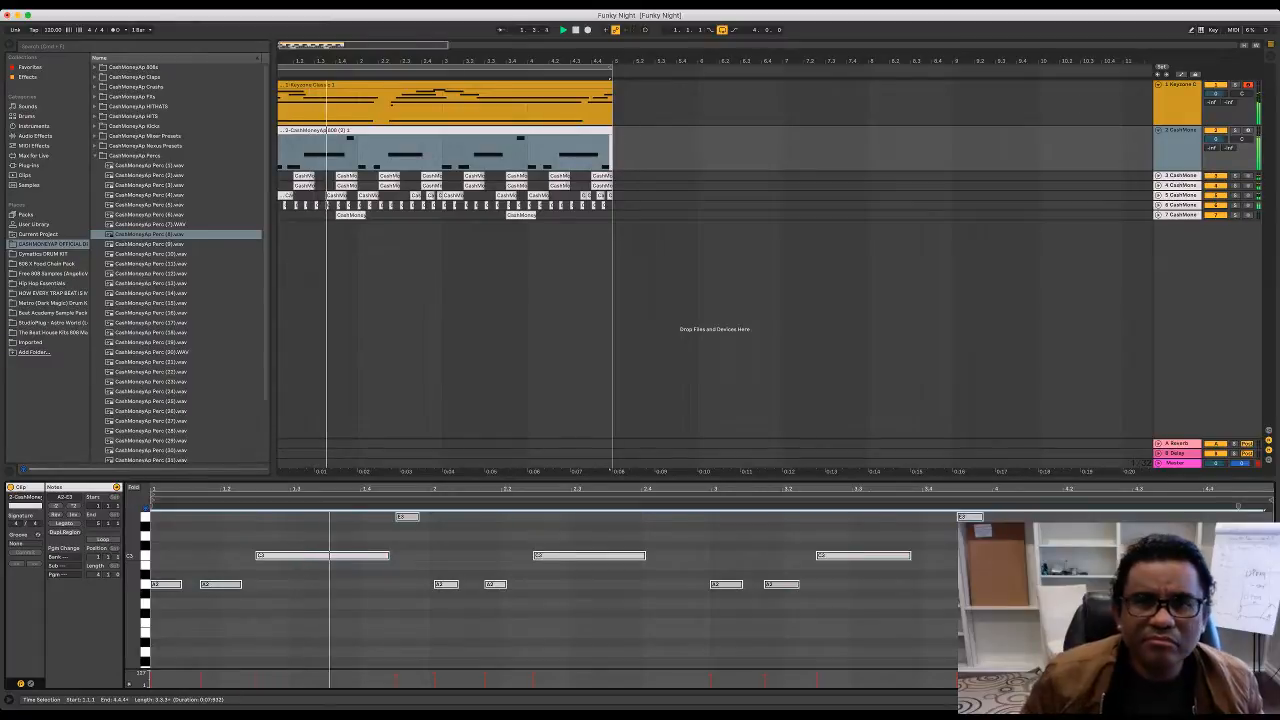
pyautogui.press('space')
# Step: Show the 808 track's Simpler device with its sample waveform
pyautogui.hotkey('shift', 'Tab')
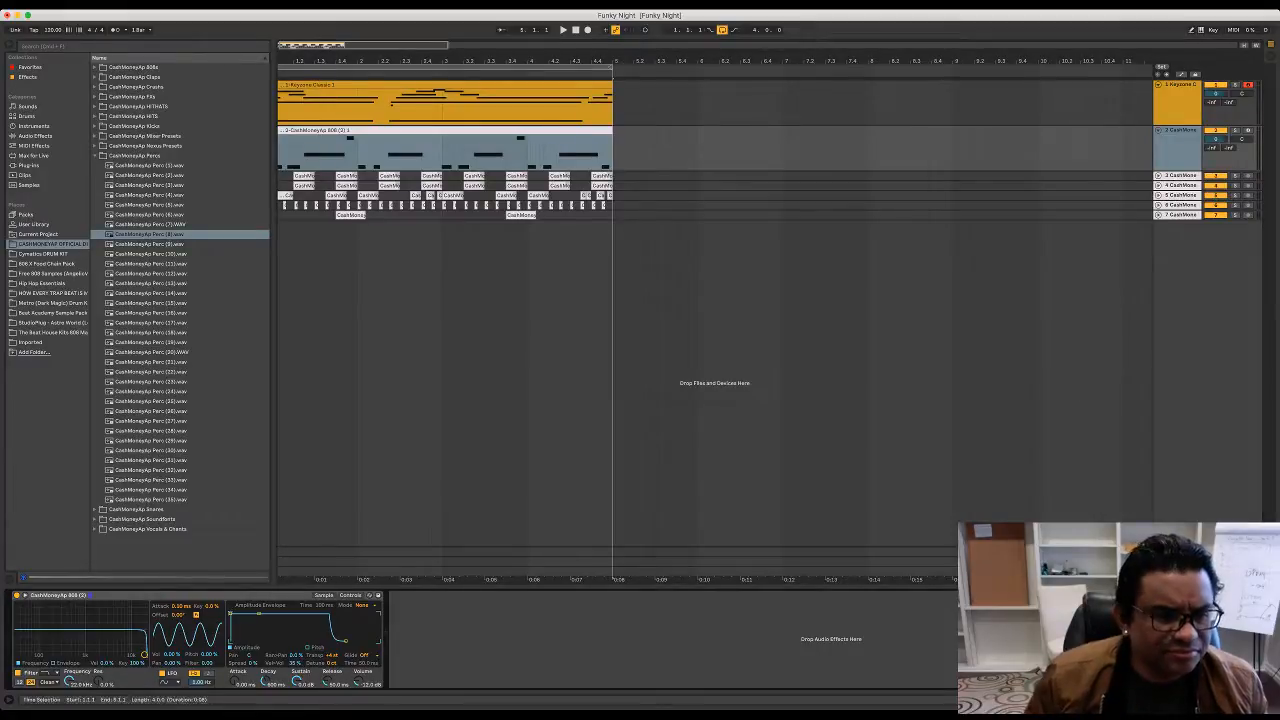
pyautogui.hscroll(-1, 715, 300)
pyautogui.click(1180, 150)
pyautogui.click(323, 595)
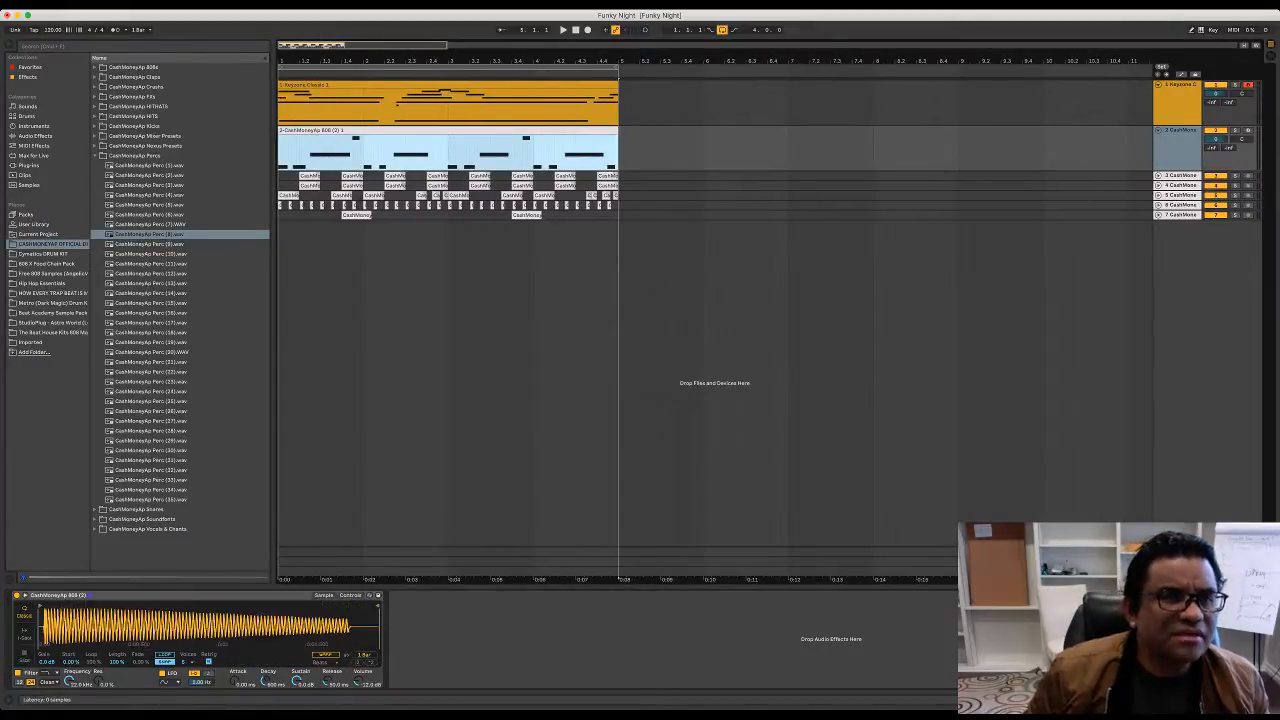
# Step: Collapse the CashMoneyAp Percs folder, expand the CashMoneyAp 808s folder, and audition the samples through CashMoneyAp 808 (11).mp3
pyautogui.click(95, 156)
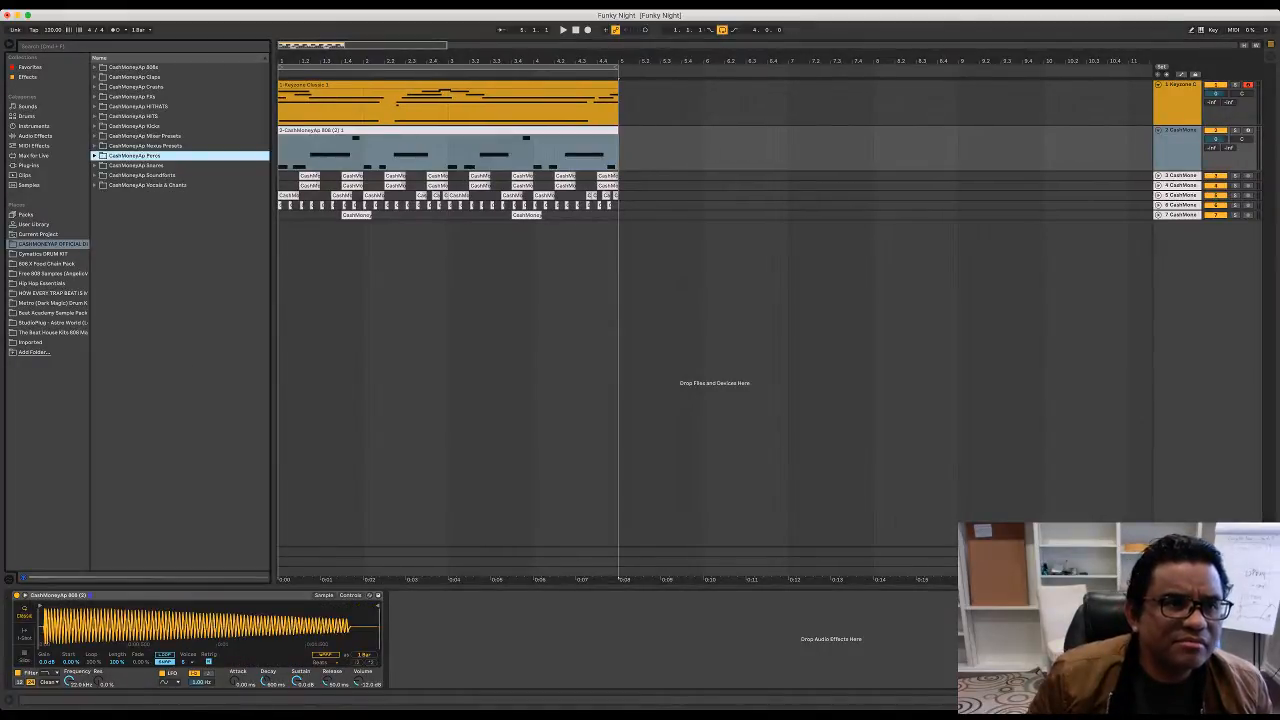
pyautogui.click(95, 67)
pyautogui.press('Down')
pyautogui.press('Down')
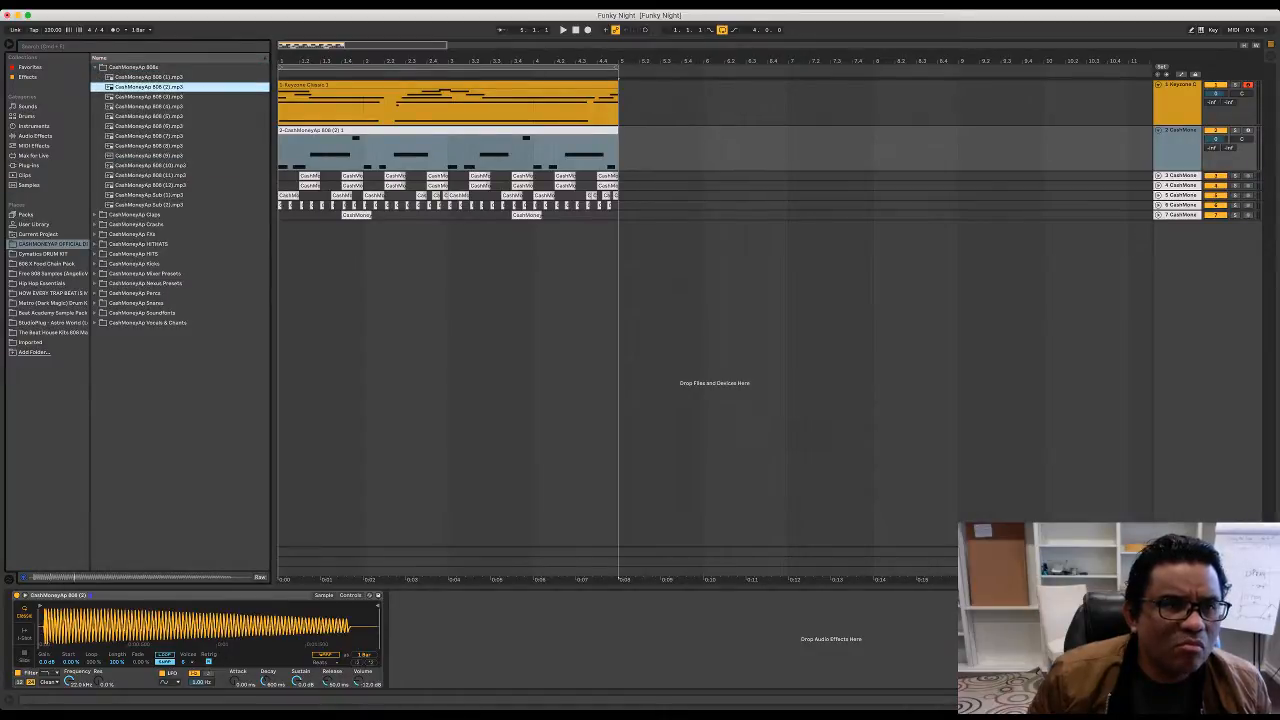
pyautogui.press('Down')
pyautogui.press('Down')
pyautogui.press('Down')
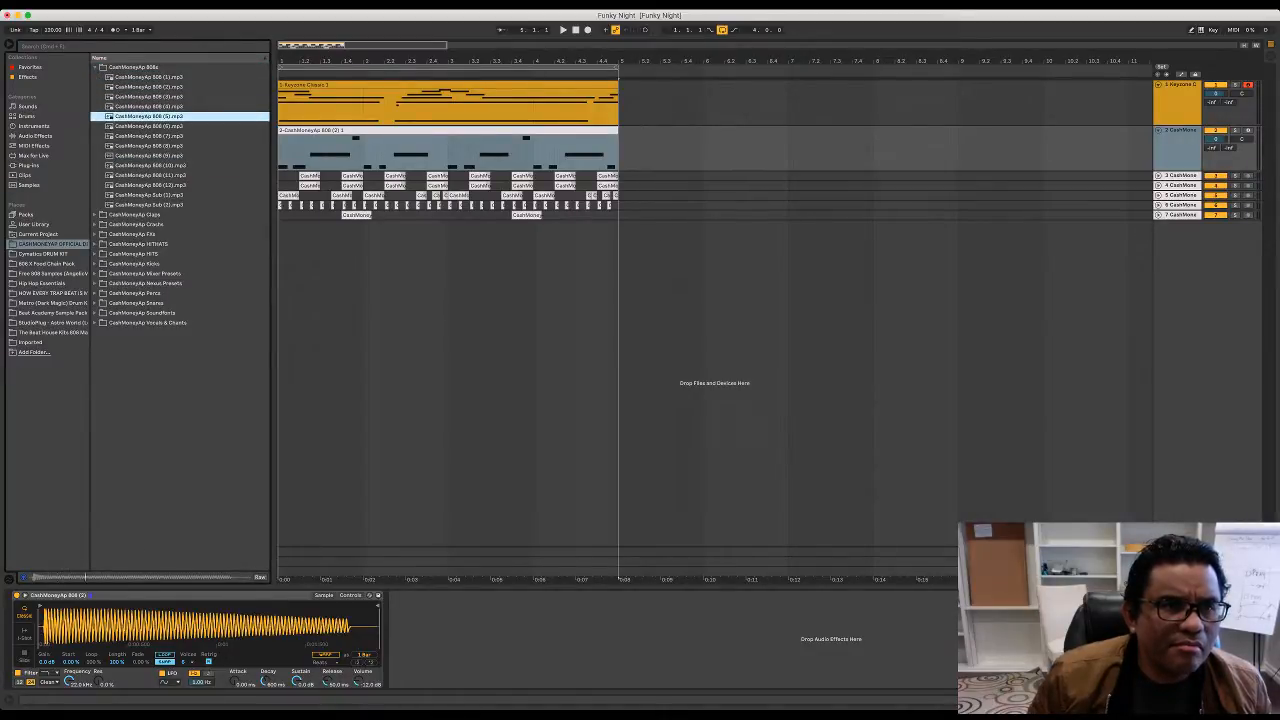
pyautogui.press('Down')
pyautogui.press('Up')
pyautogui.press('Down')
pyautogui.press('Down')
pyautogui.press('Down')
pyautogui.press('Down')
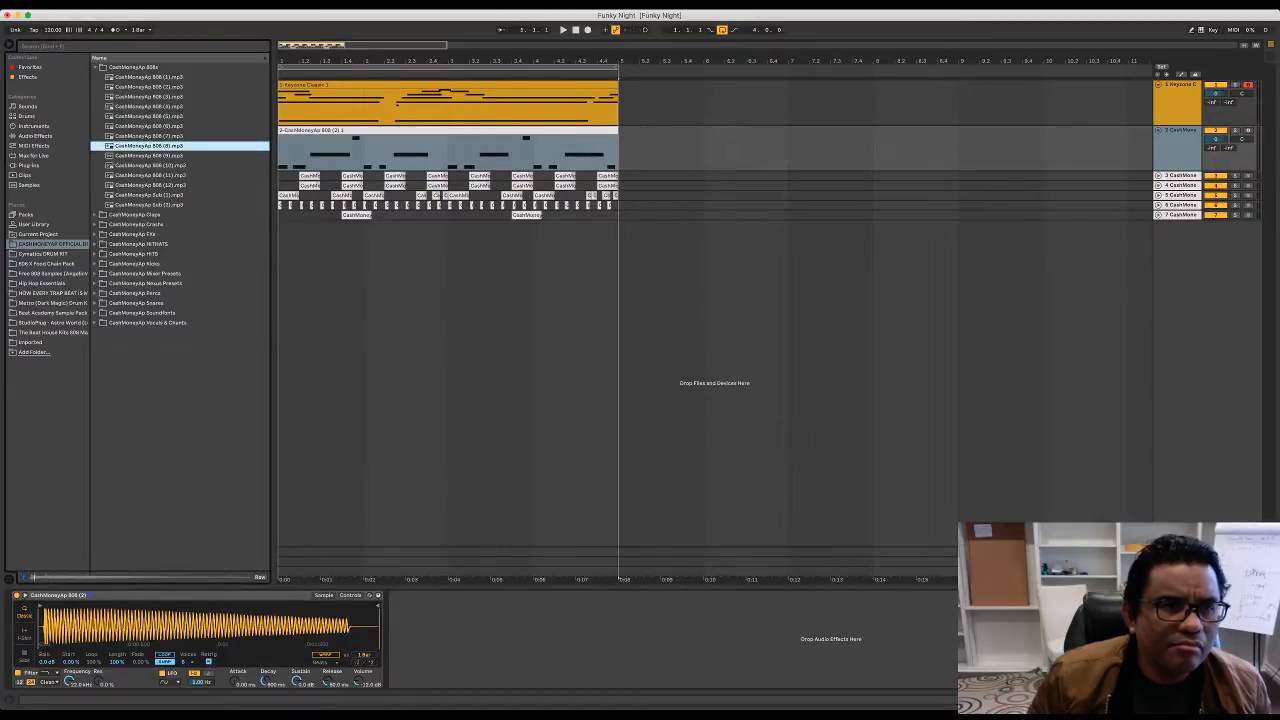
pyautogui.press('Down')
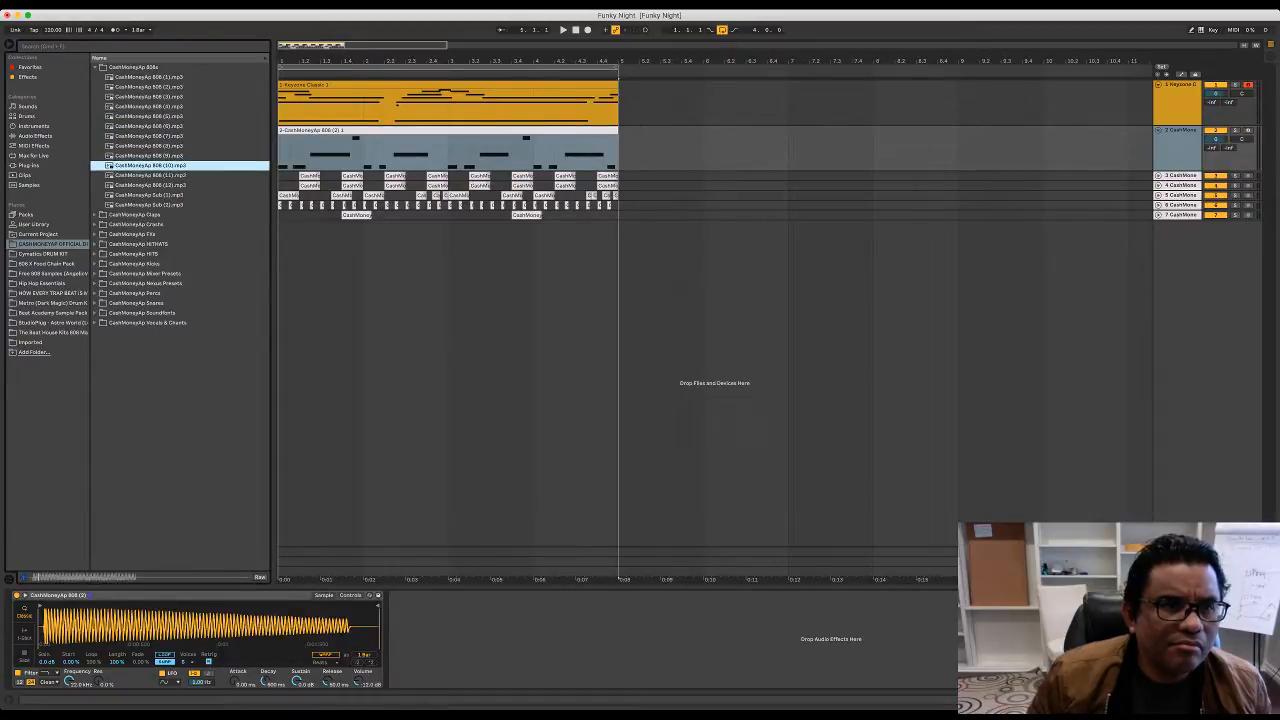
pyautogui.press('Down')
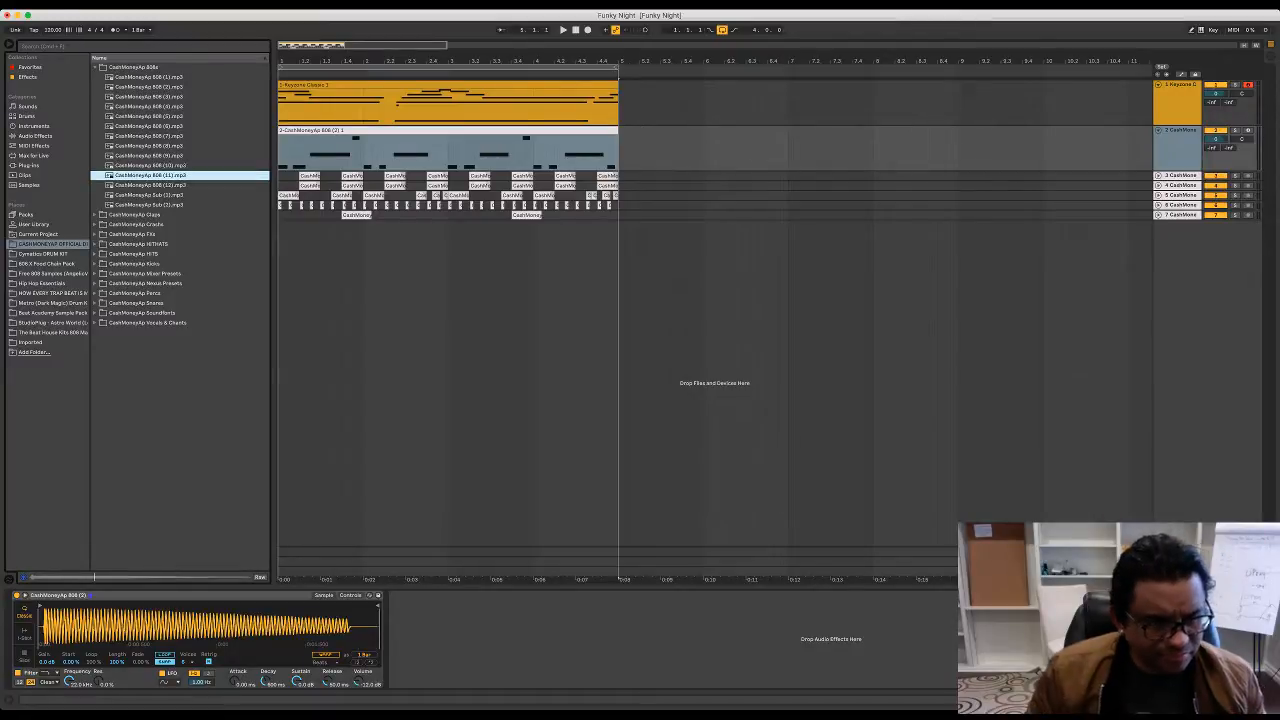
# Step: Try CashMoneyAp 808 (11).mp3 as the 808 track's sample and listen to the beat
pyautogui.press('Return')
pyautogui.press('space')
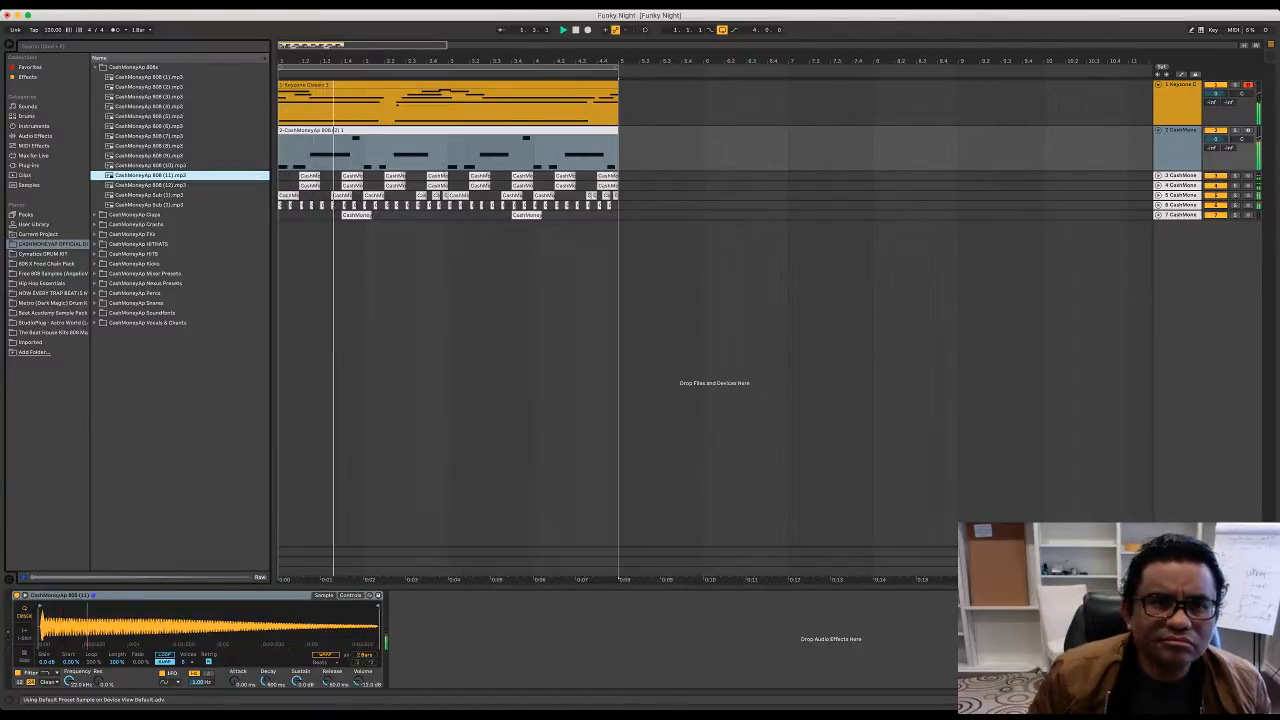
pyautogui.press('space')
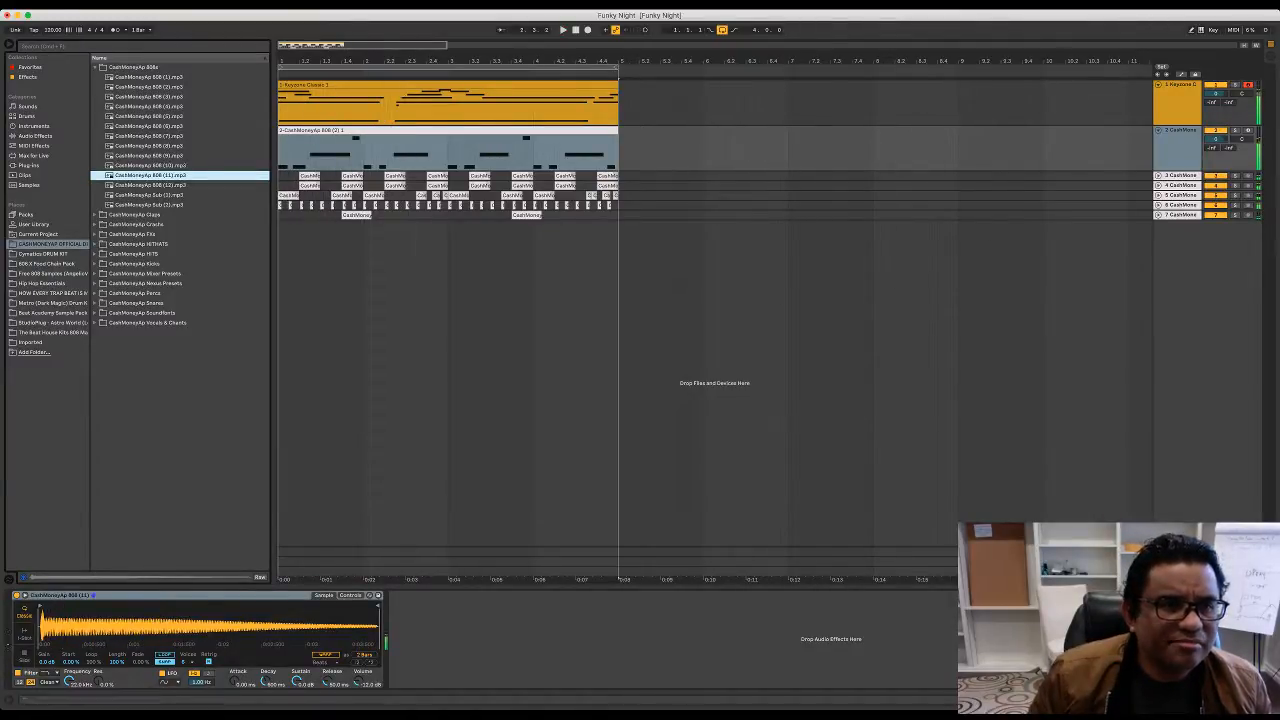
# Step: Audition more 808 samples, load CashMoneyAp 808 (5).mp3 into the 808 track's Simpler, and listen to the beat
pyautogui.press('Down')
pyautogui.press('Down')
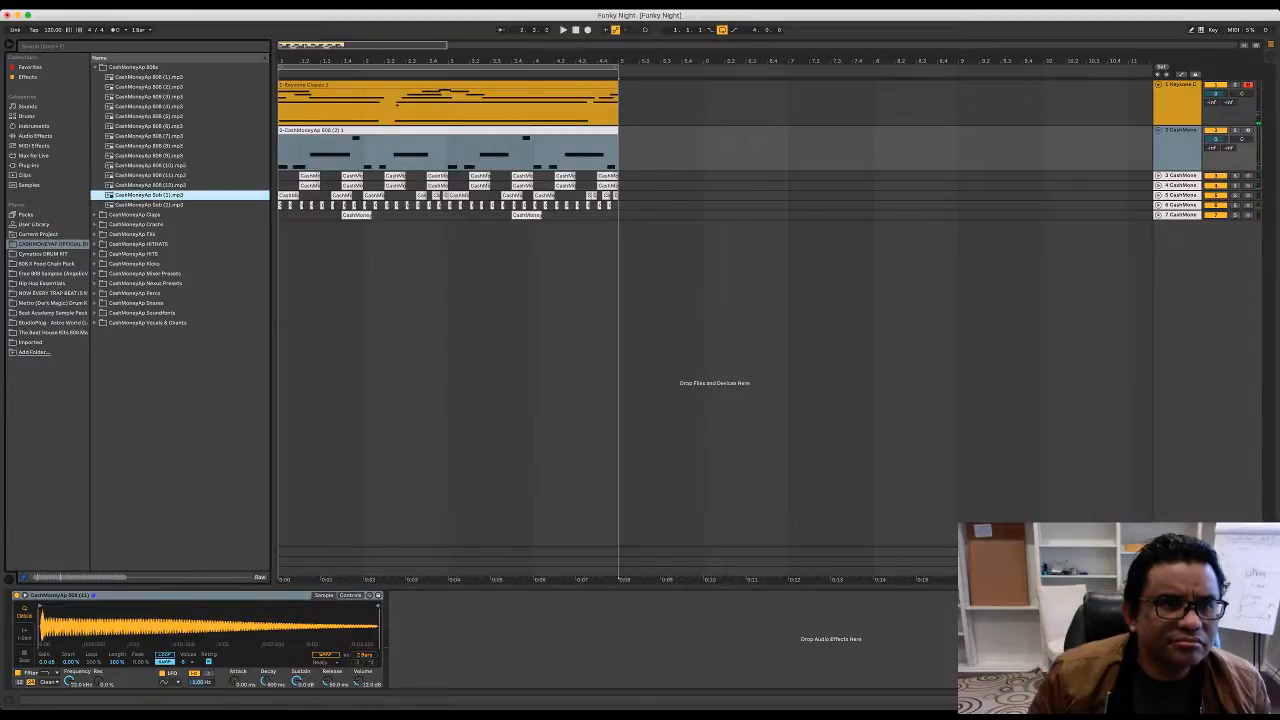
pyautogui.click(149, 77)
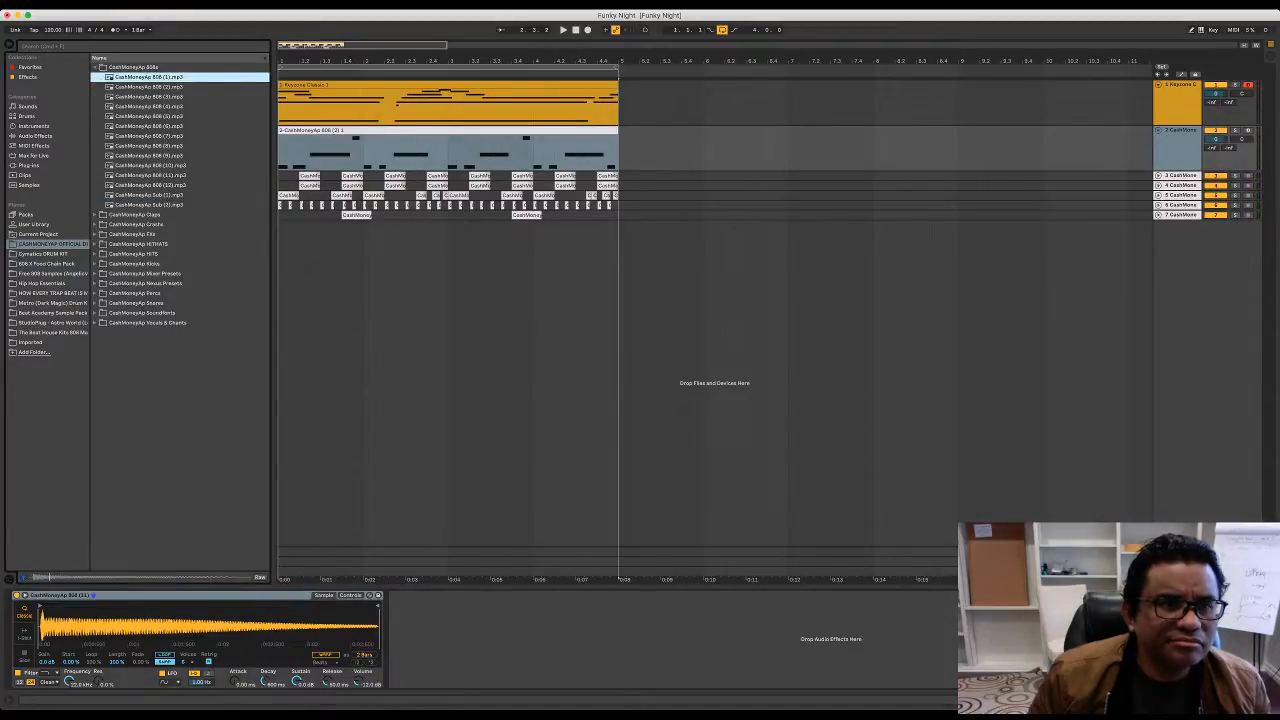
pyautogui.press('Down')
pyautogui.press('Down')
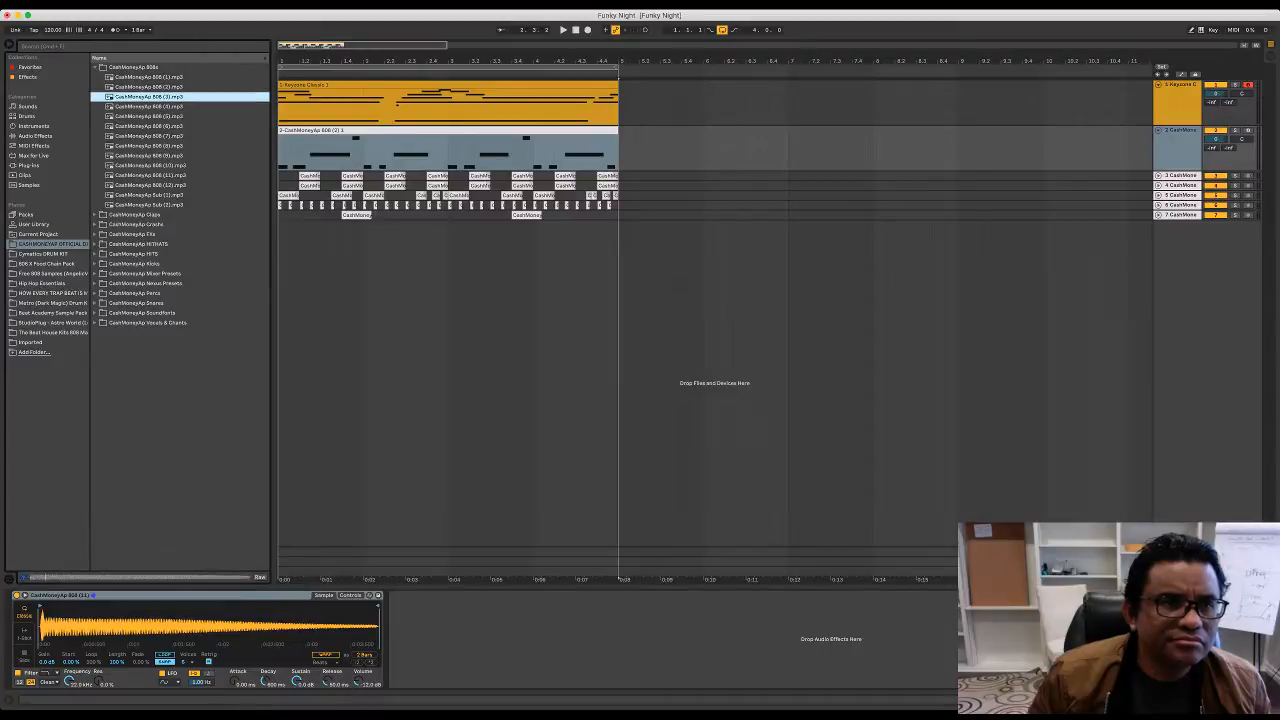
pyautogui.press('Down')
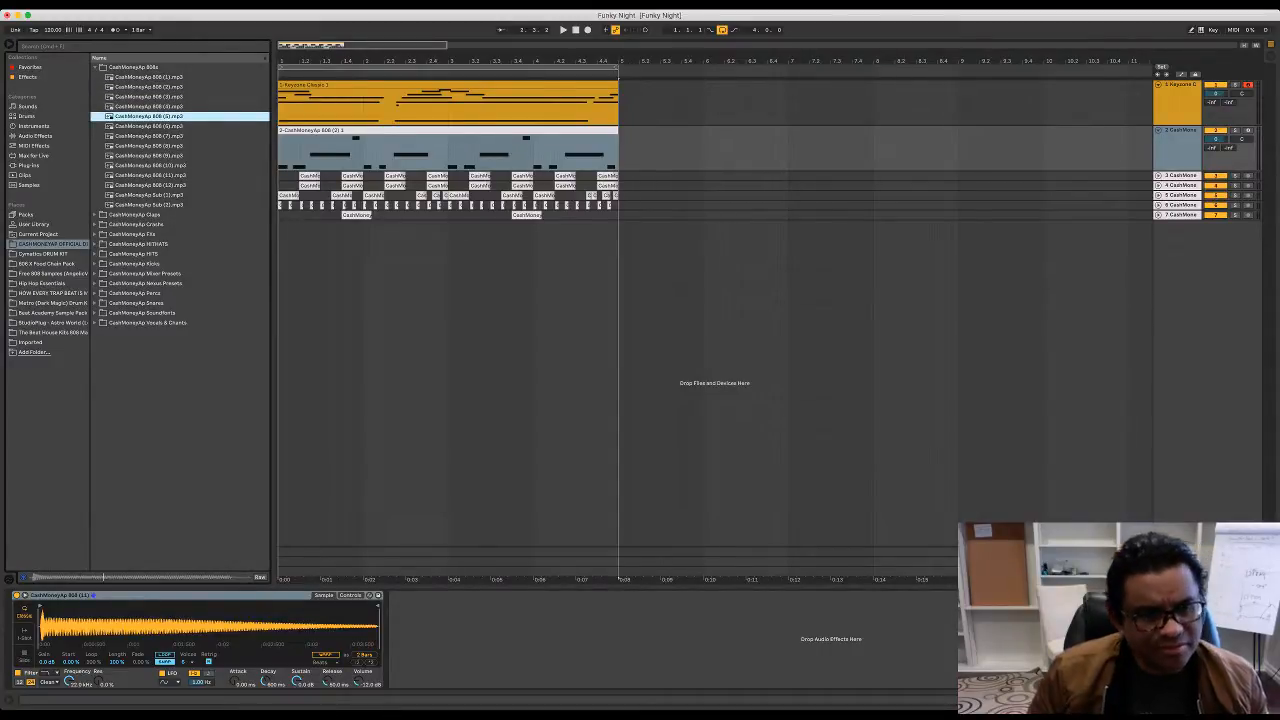
pyautogui.press('space')
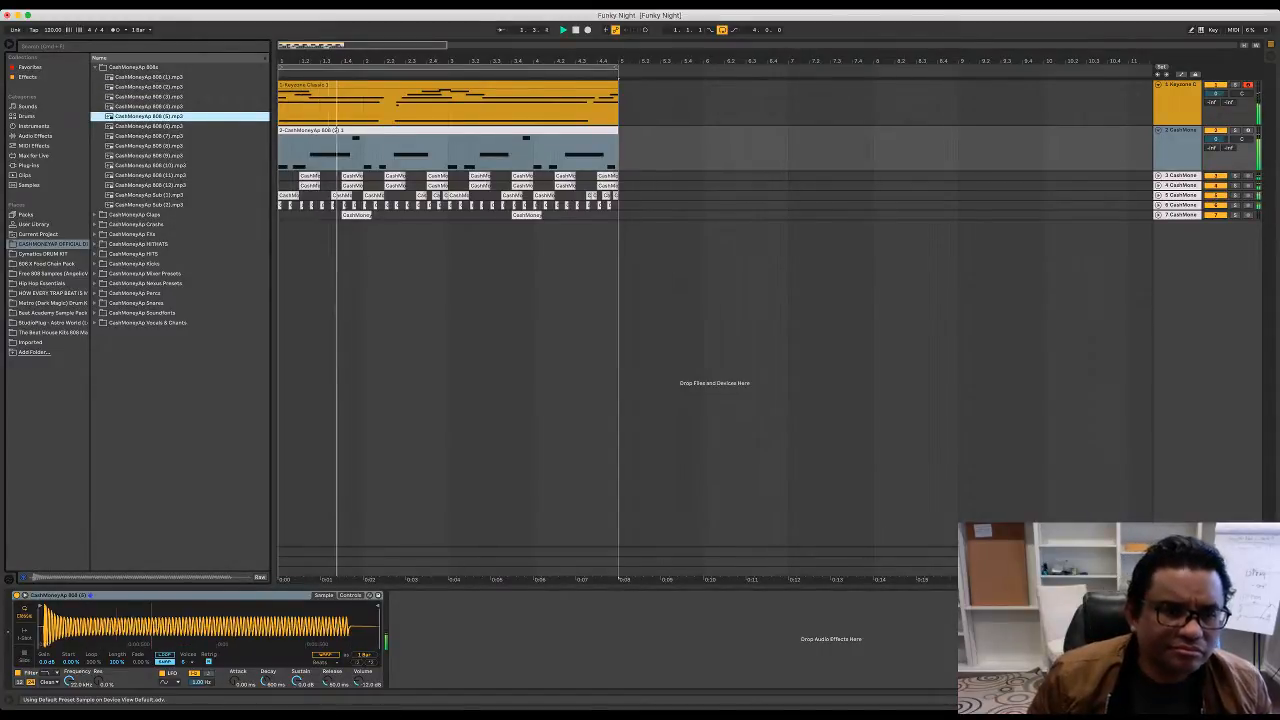
pyautogui.press('space')
# Step: Raise the transposition of the 808 sample in Simpler and replay the beat with the clip's notes shown
pyautogui.click(350, 595)
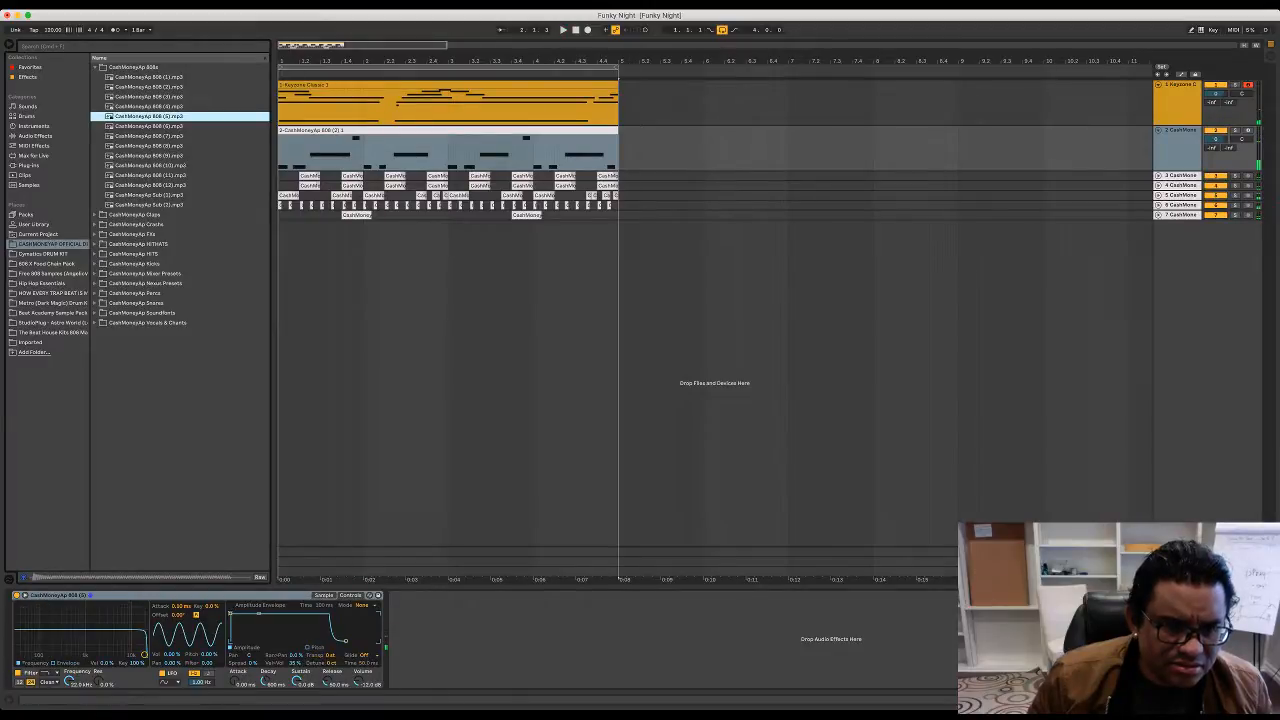
pyautogui.moveTo(331, 655); pyautogui.dragTo(331, 646)
pyautogui.press('space')
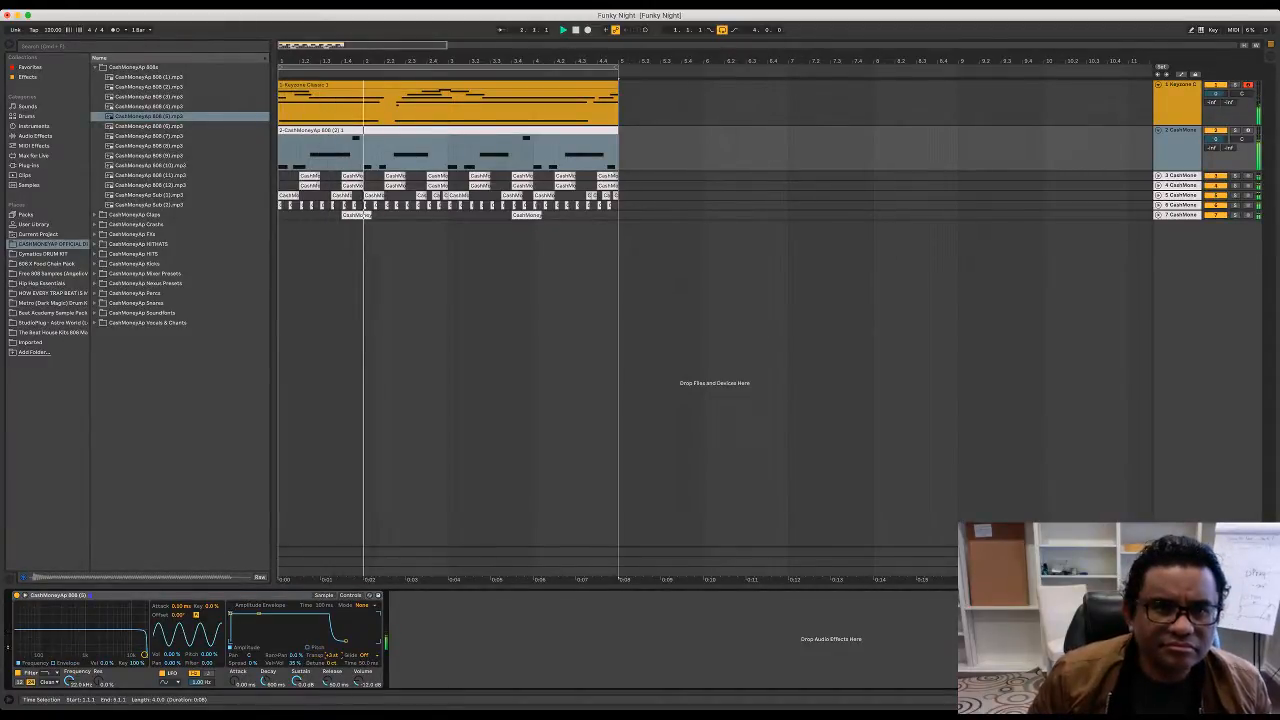
pyautogui.hotkey('shift', 'Tab')
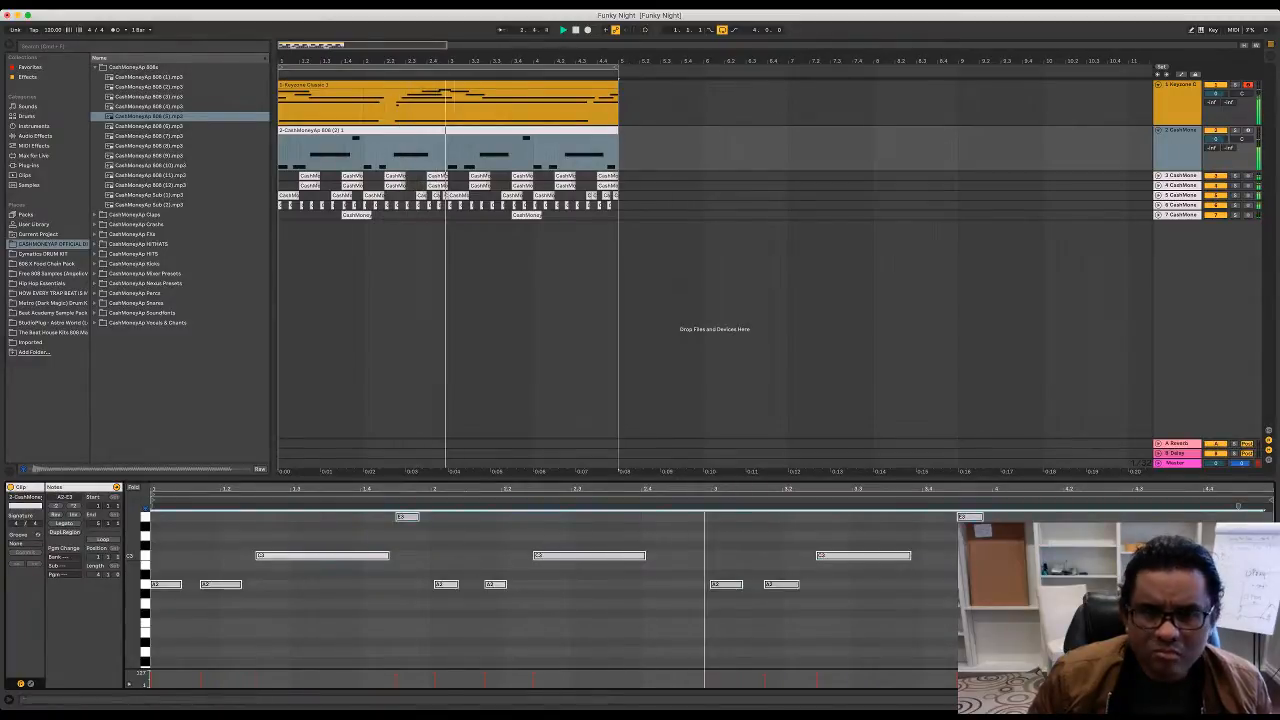
pyautogui.press('space')
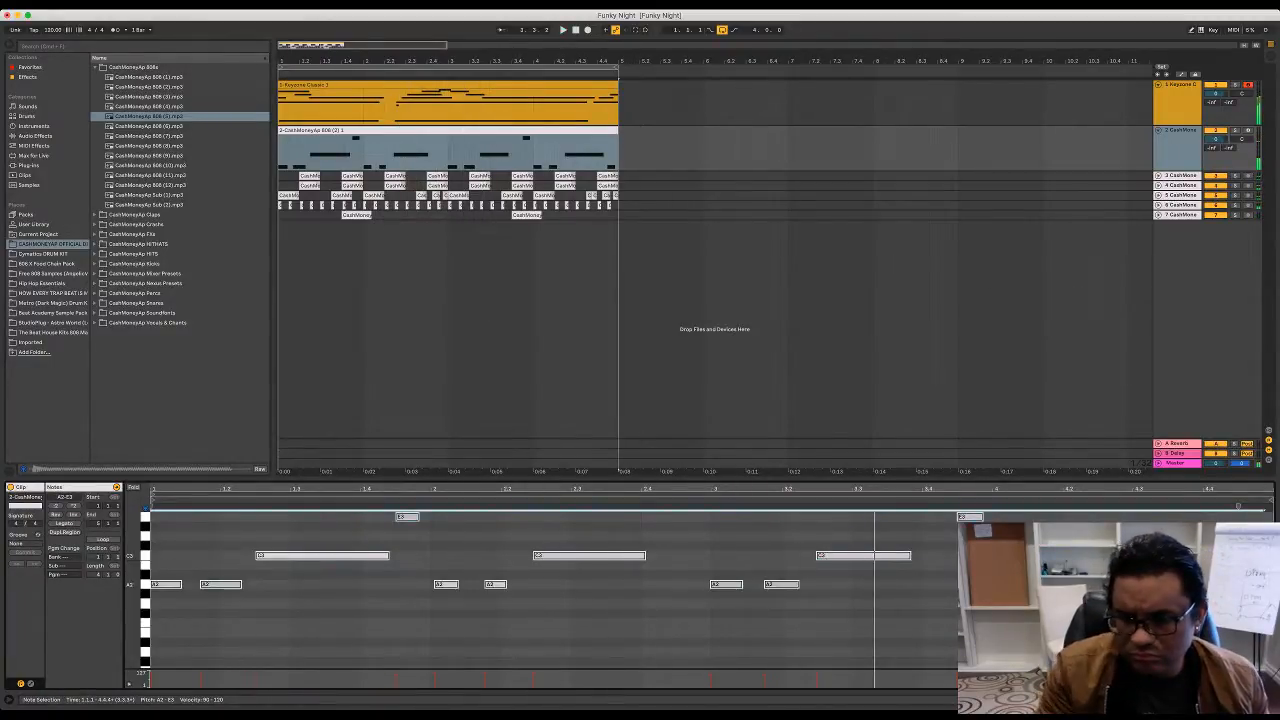
pyautogui.press('space')
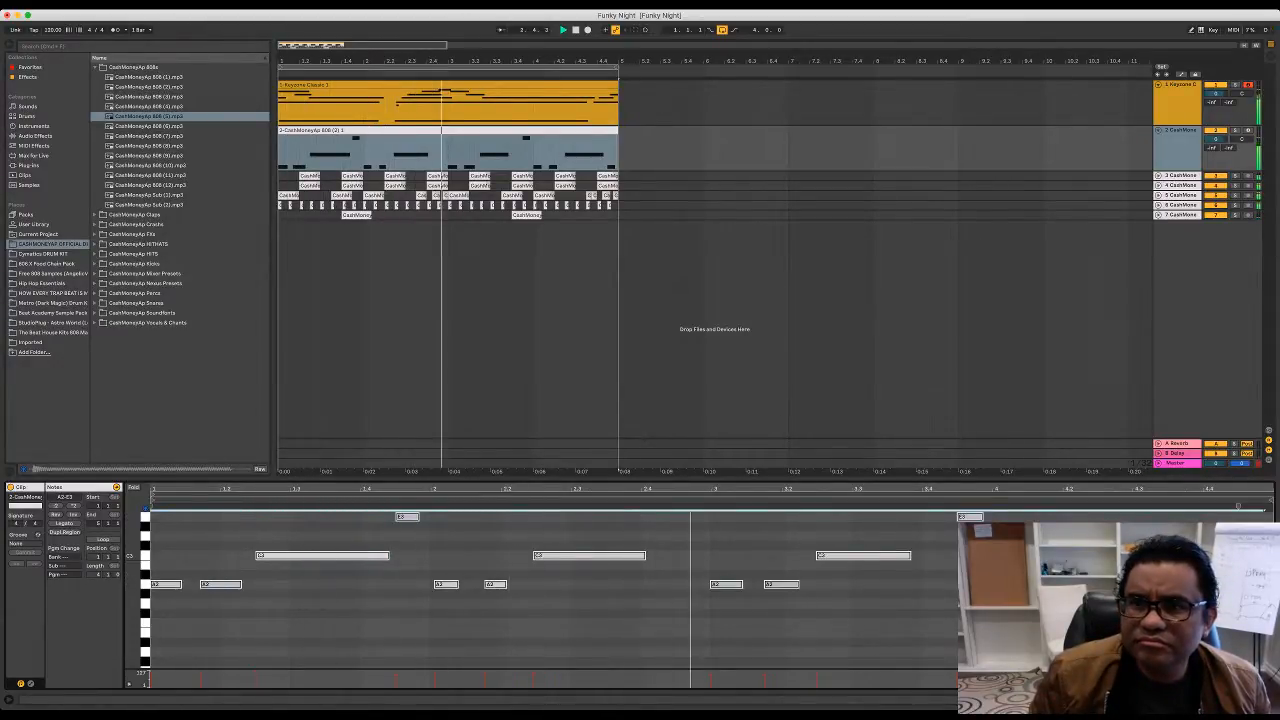
# Step: Solo the 808 track briefly in the mixer and lower its volume to about -4 dB
pyautogui.press('Tab')
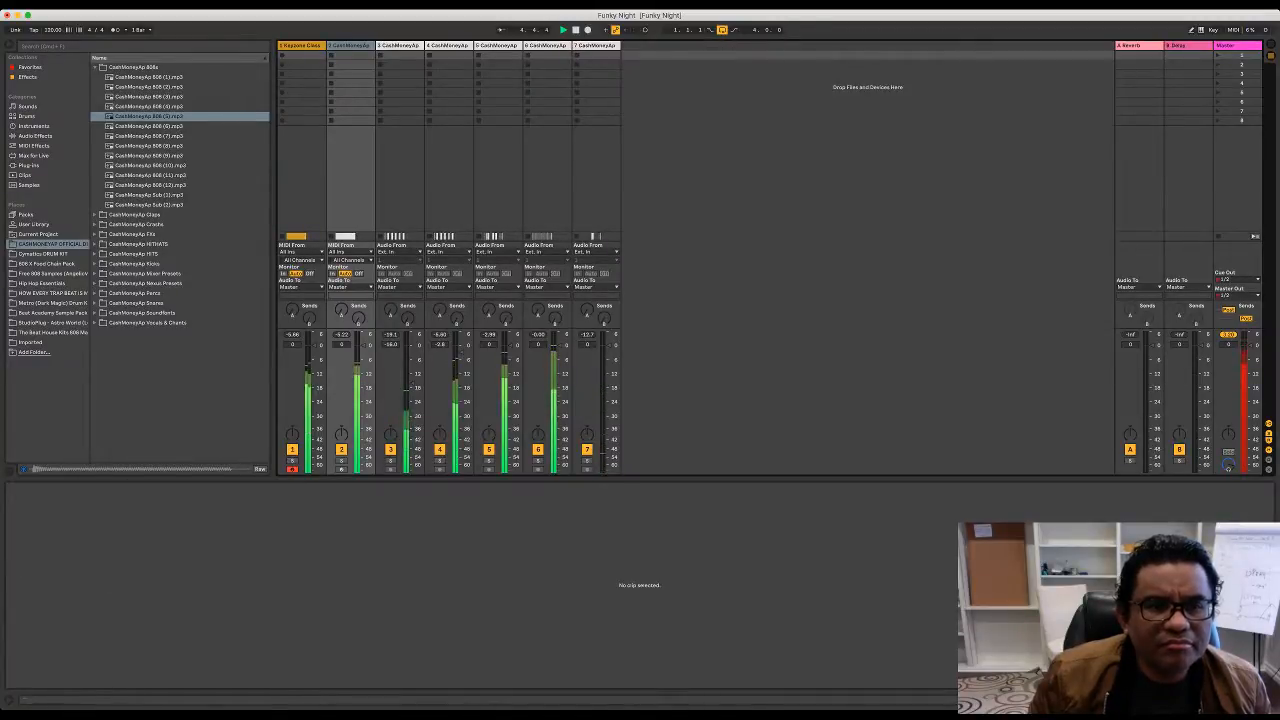
pyautogui.press('s')
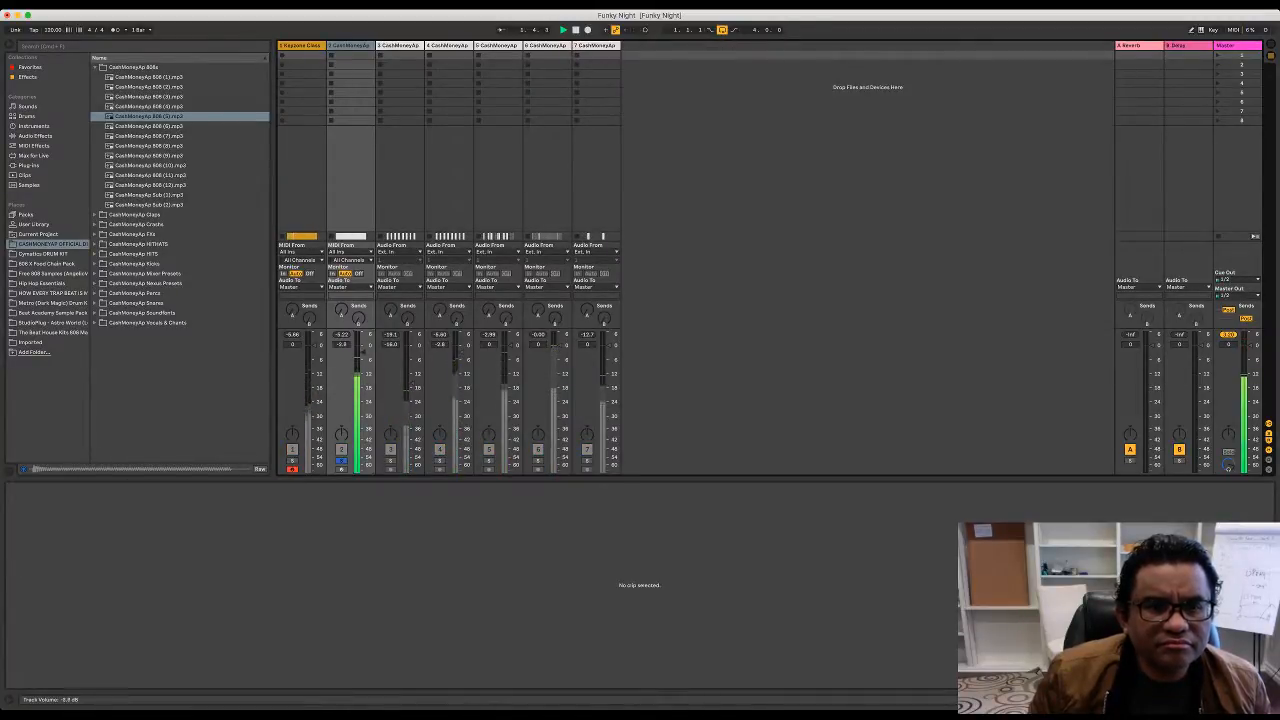
pyautogui.press('Tab')
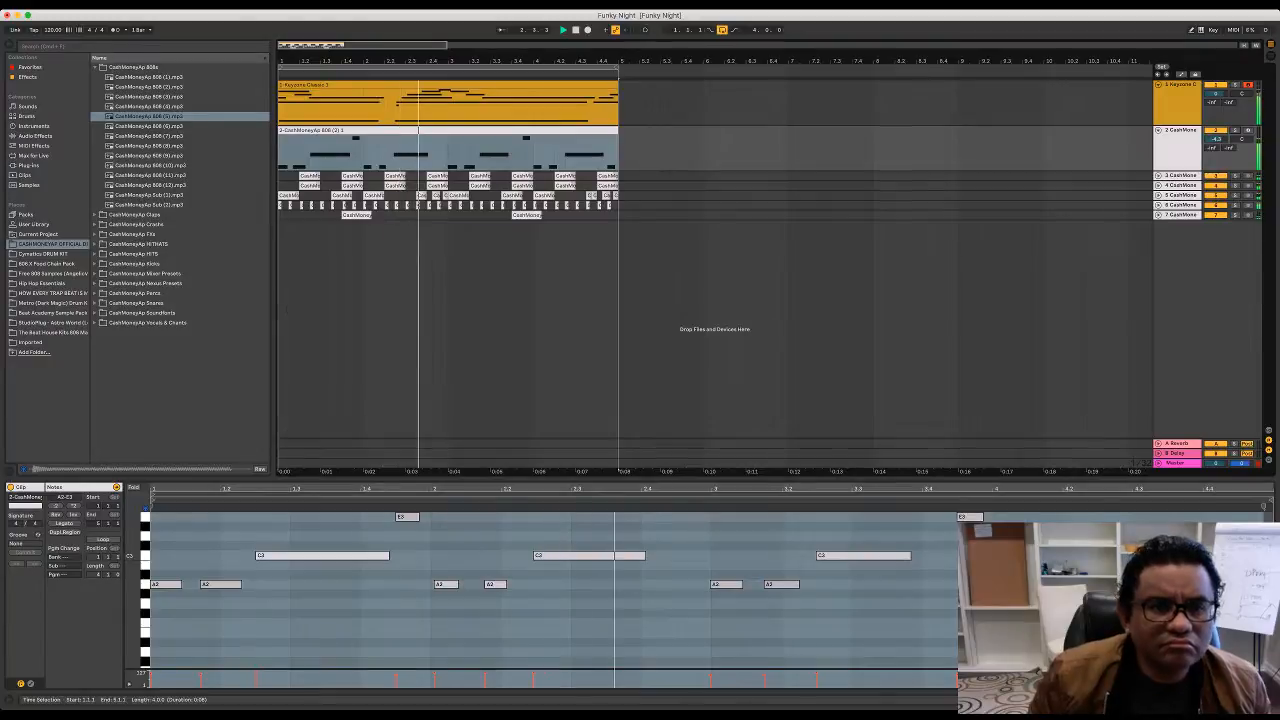
# Step: Lower tracks 5 and 6 to about -3 dB, reduce the Keyzone Classic track's volume, and replay the beat
pyautogui.press('Tab')
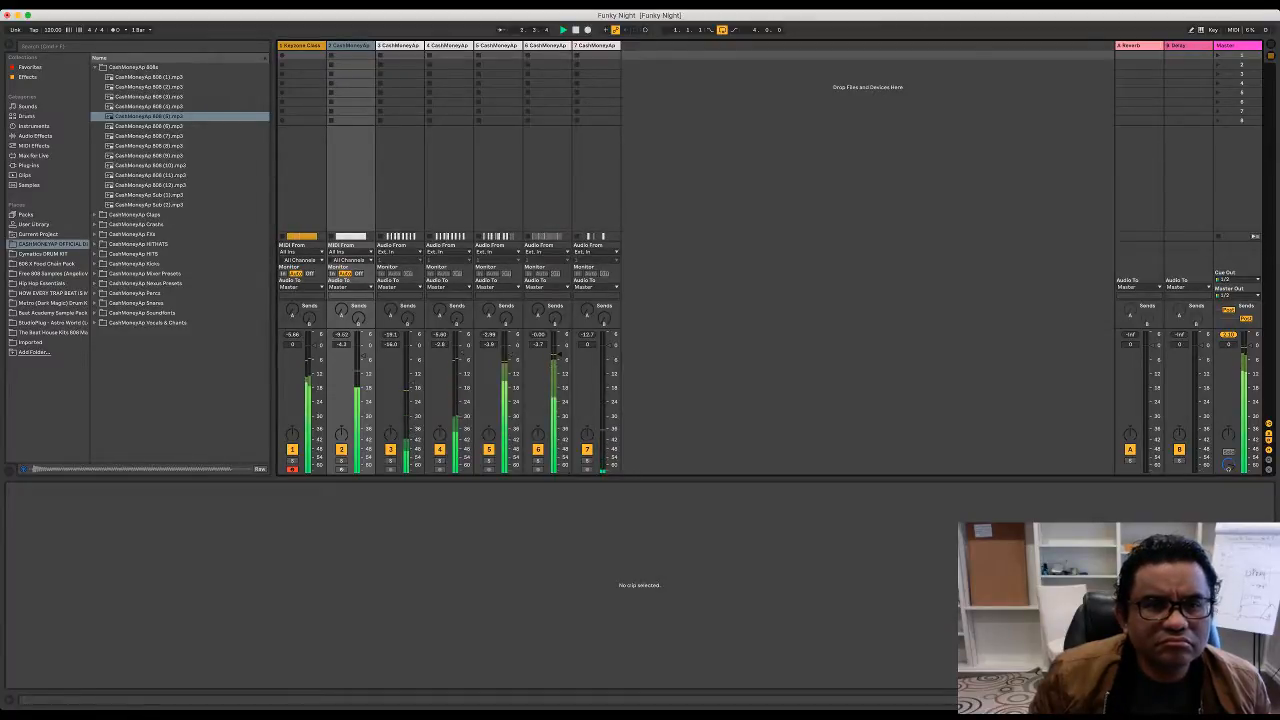
pyautogui.press('Tab')
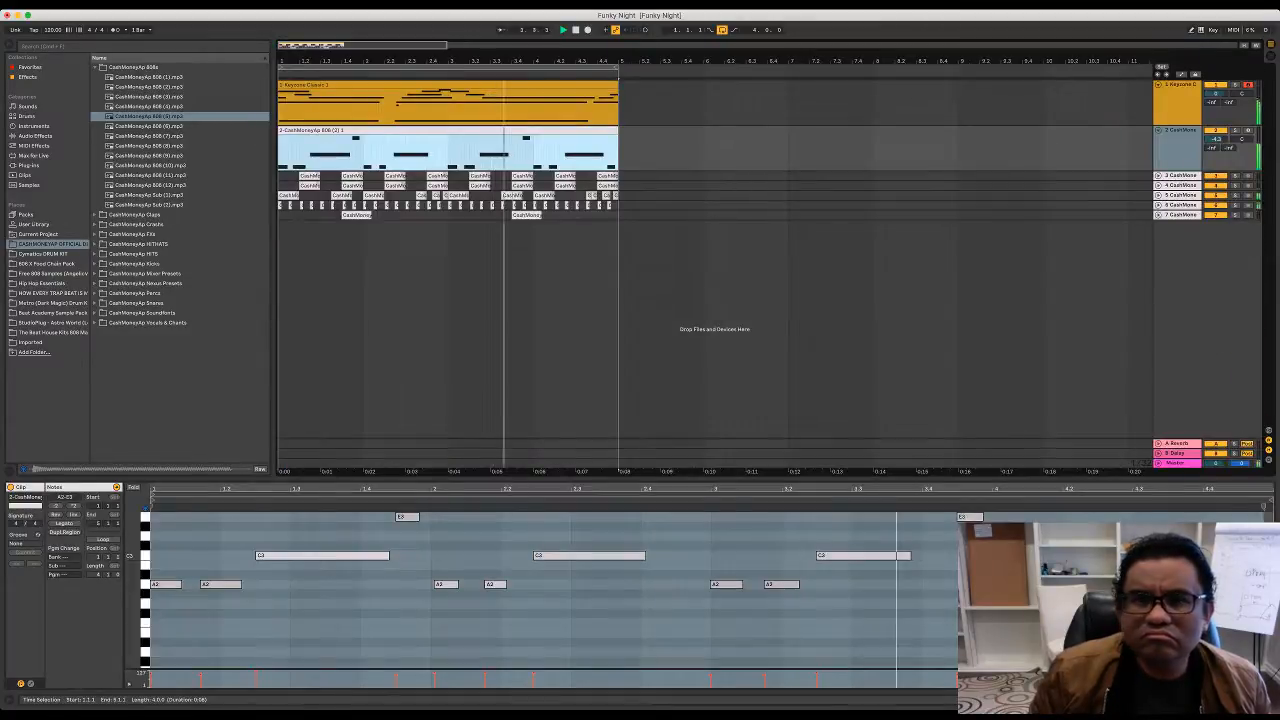
pyautogui.press('Tab')
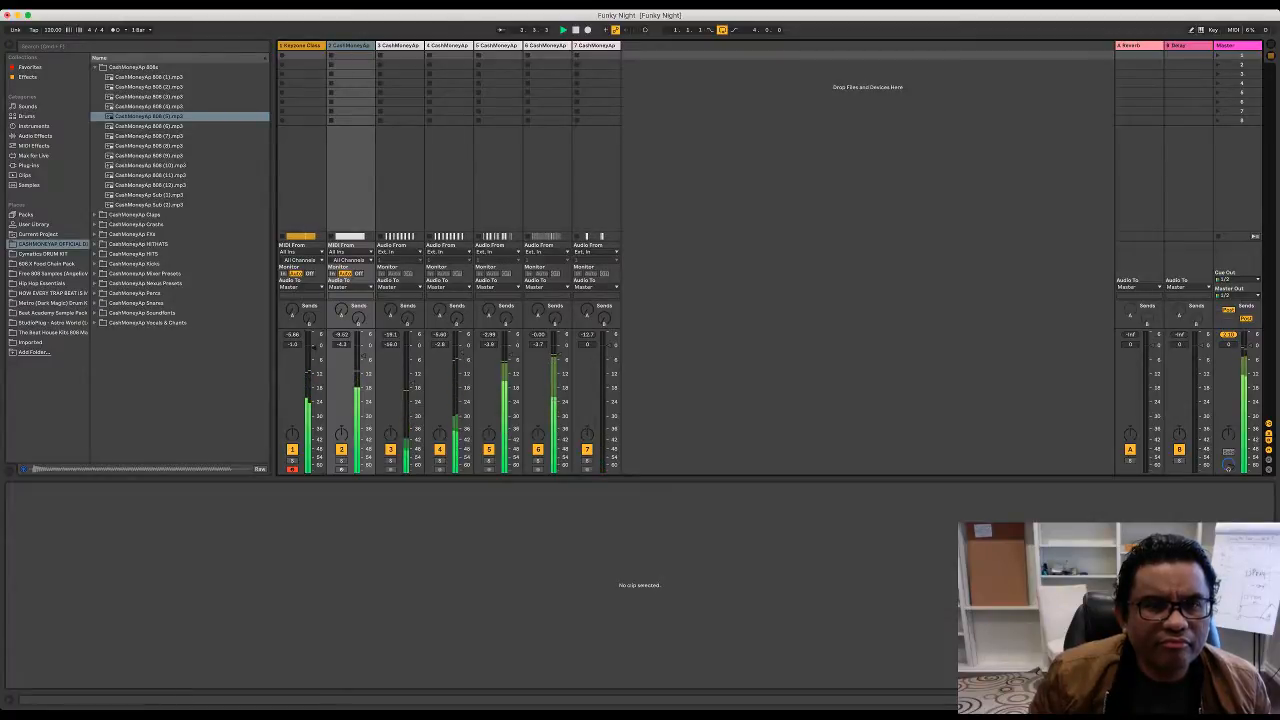
pyautogui.press('Tab')
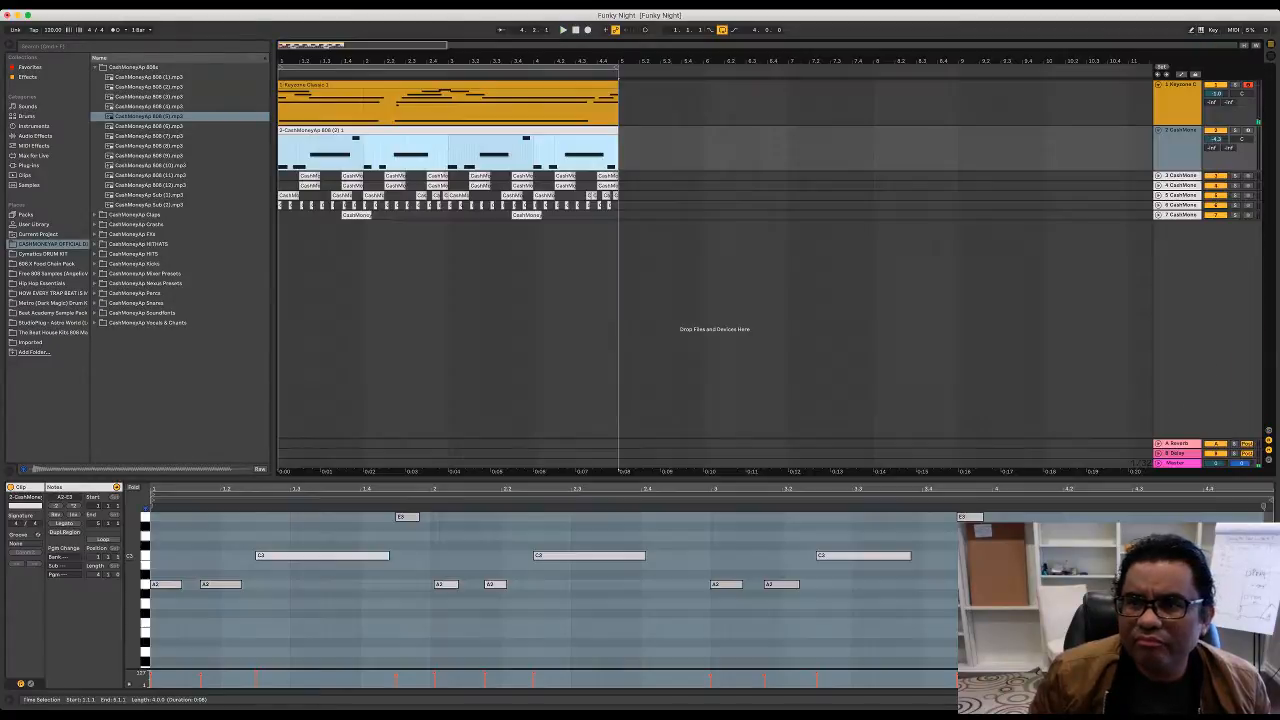
pyautogui.press('Tab')
pyautogui.press('Tab')
pyautogui.press('space')
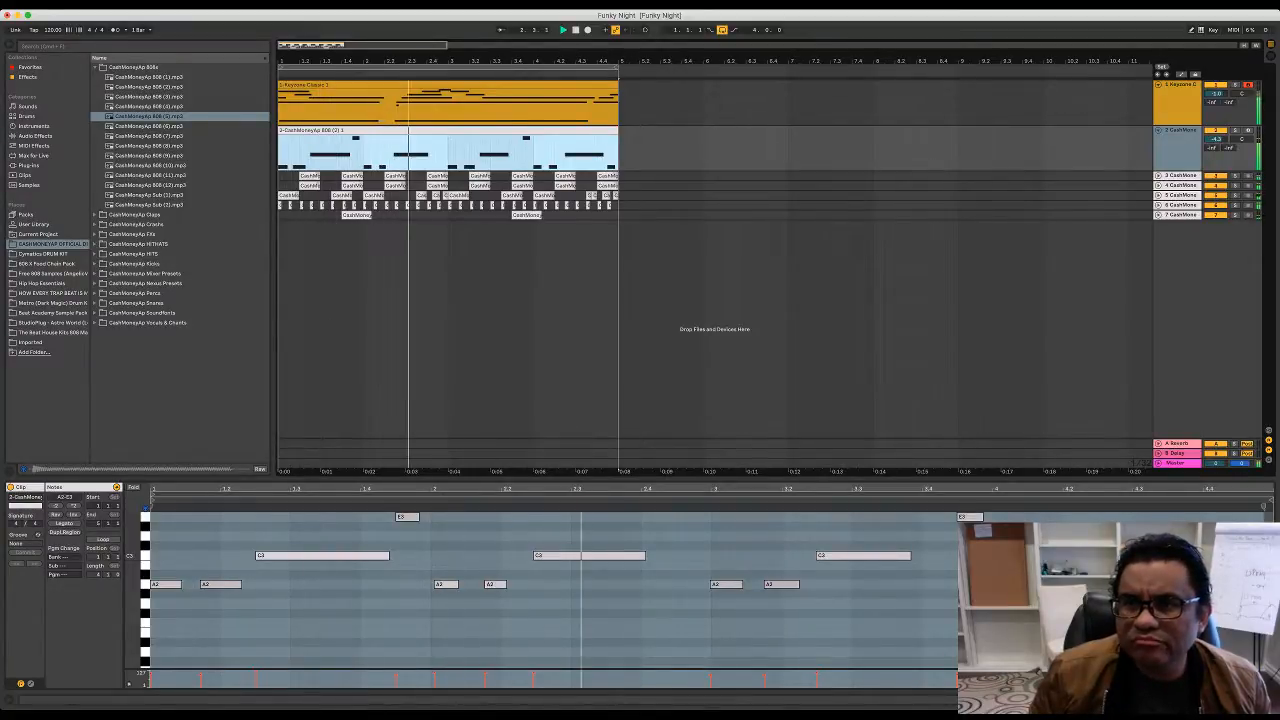
pyautogui.press('space')
# Step: Detune the 808 track's sample by +50 ct in Simpler while replaying the beat, and return the playhead to 1.1.1
pyautogui.doubleClick(1181, 131)
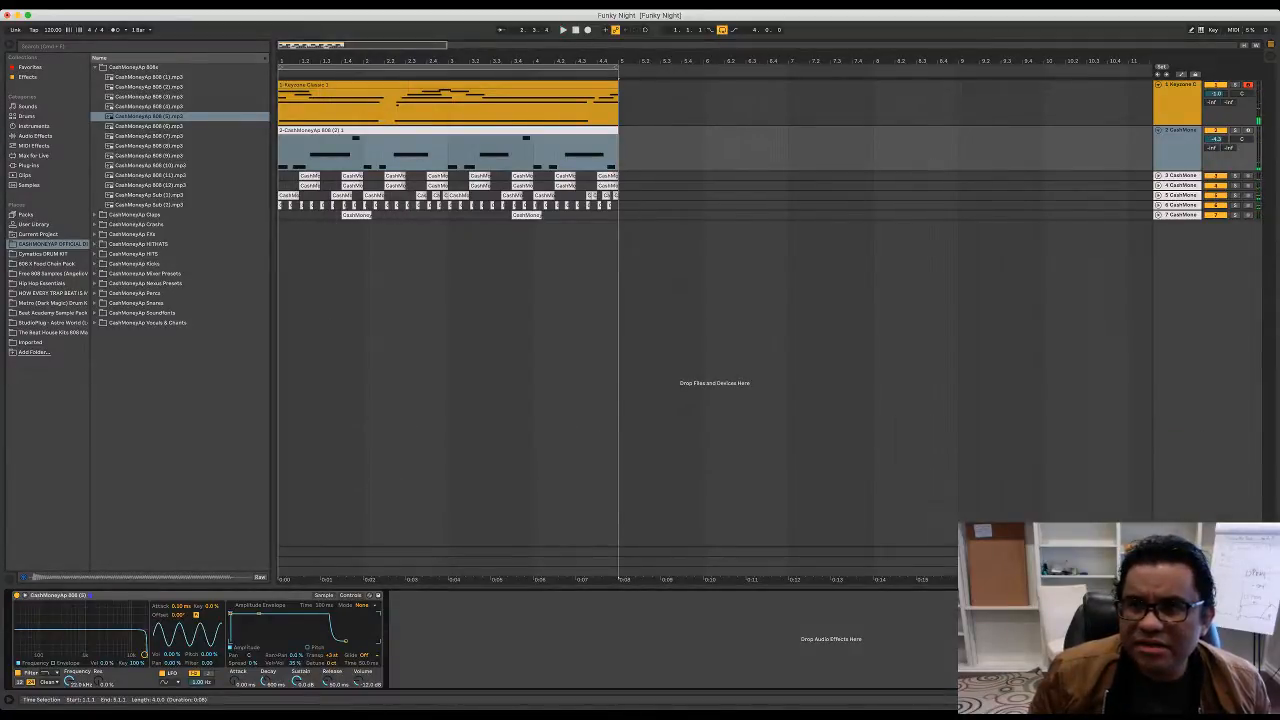
pyautogui.click(1181, 131)
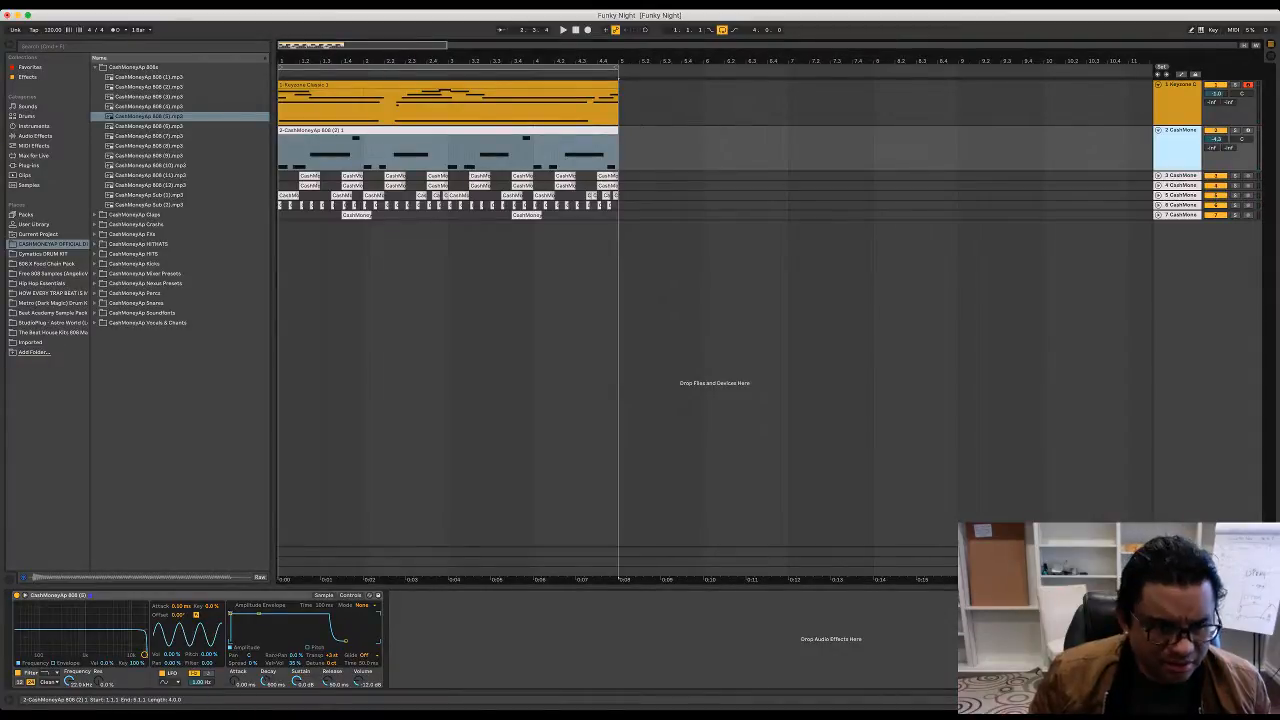
pyautogui.doubleClick(450, 131)
pyautogui.doubleClick(1181, 131)
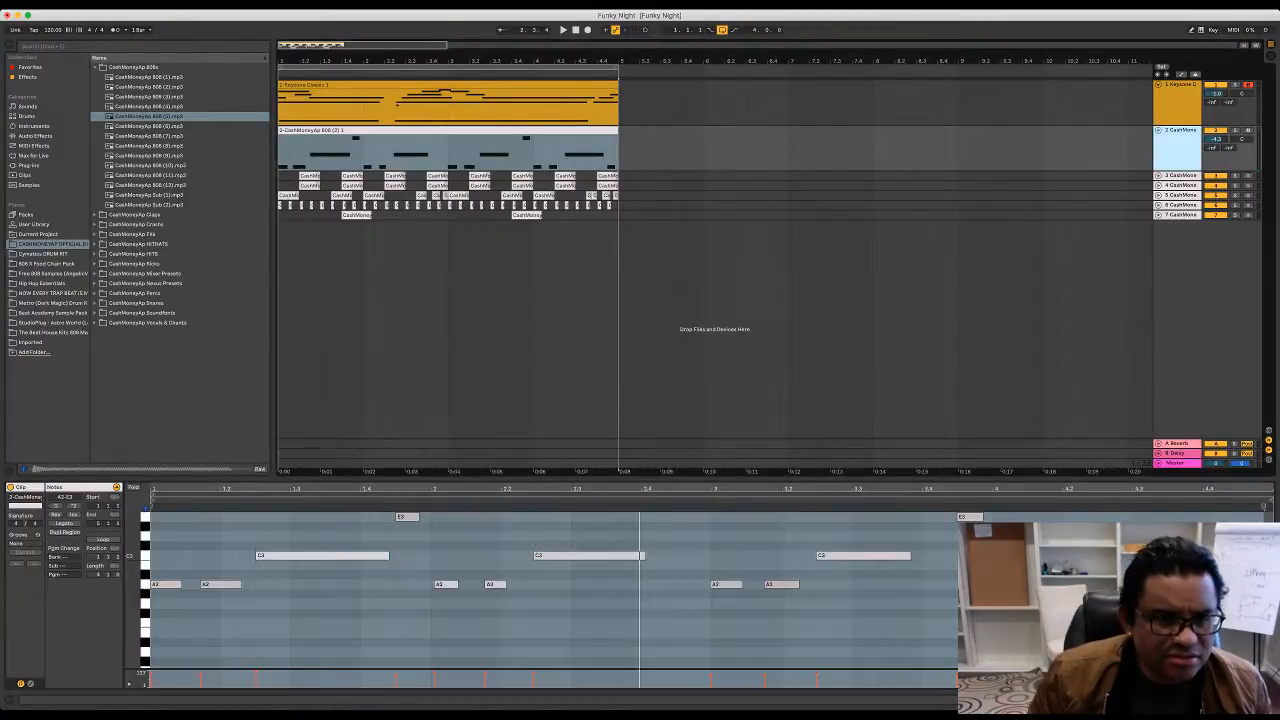
pyautogui.press('space')
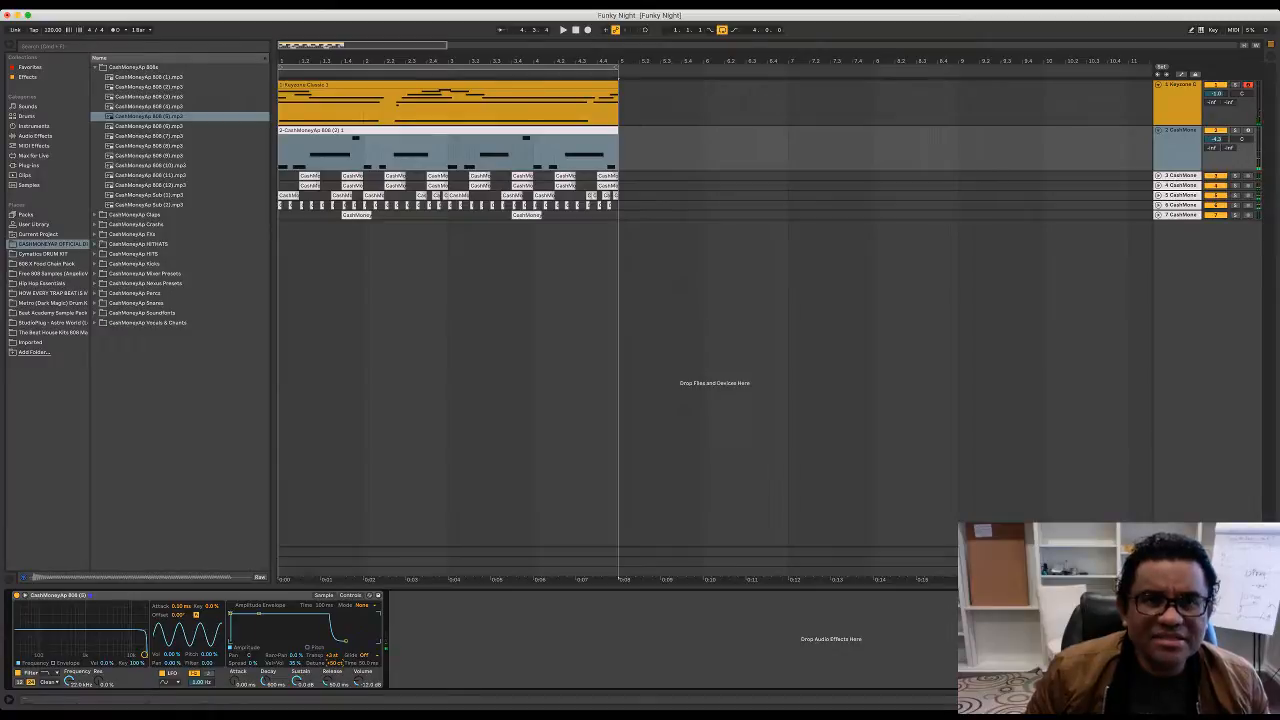
pyautogui.click(280, 150)
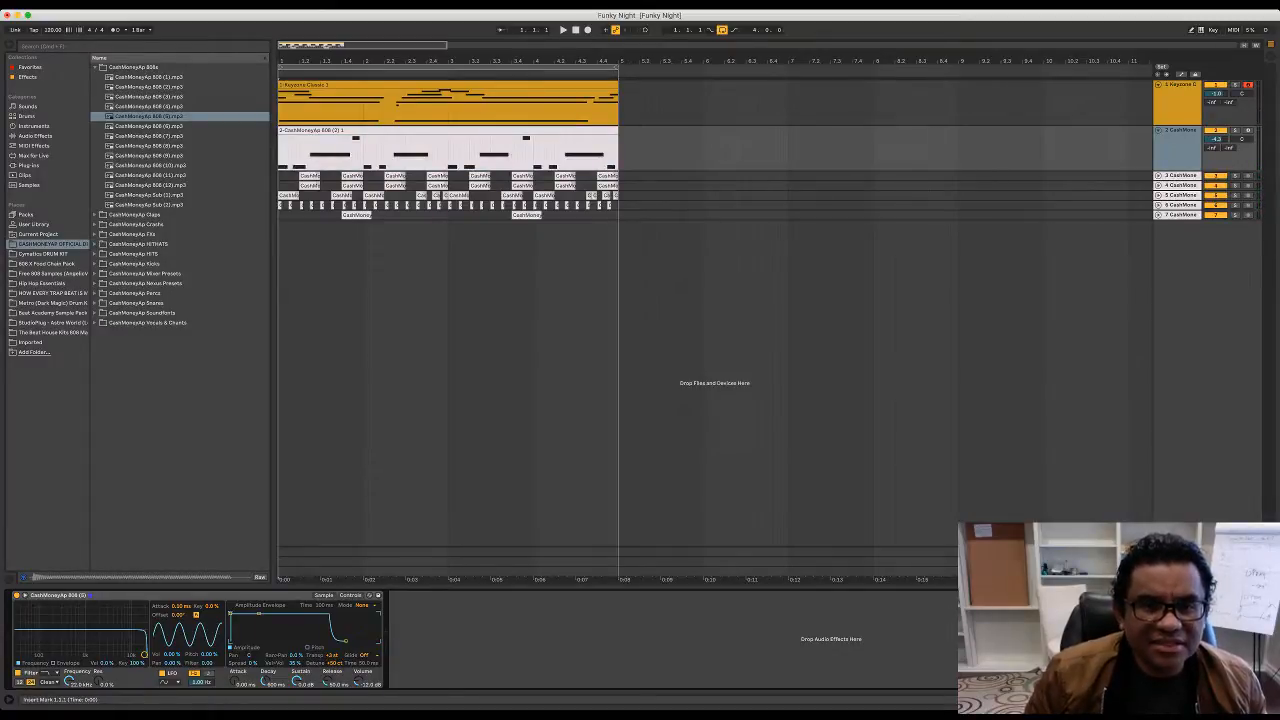
pyautogui.press('super+Tab')
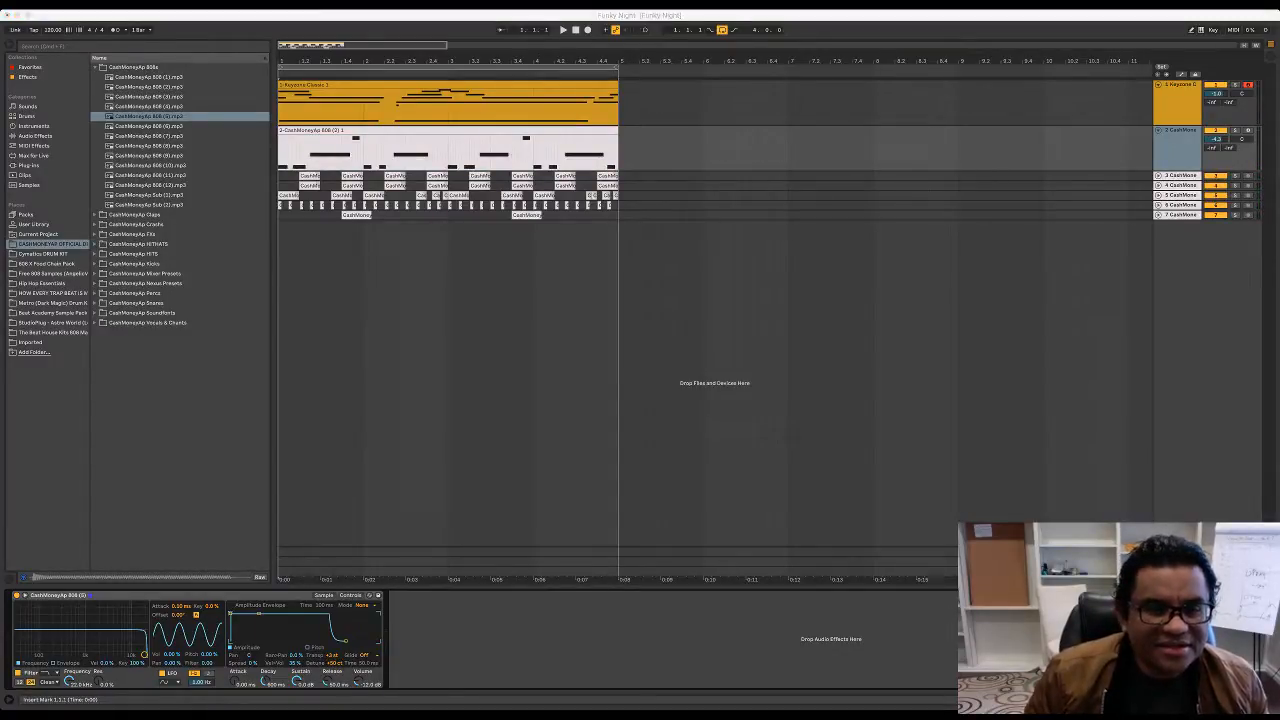